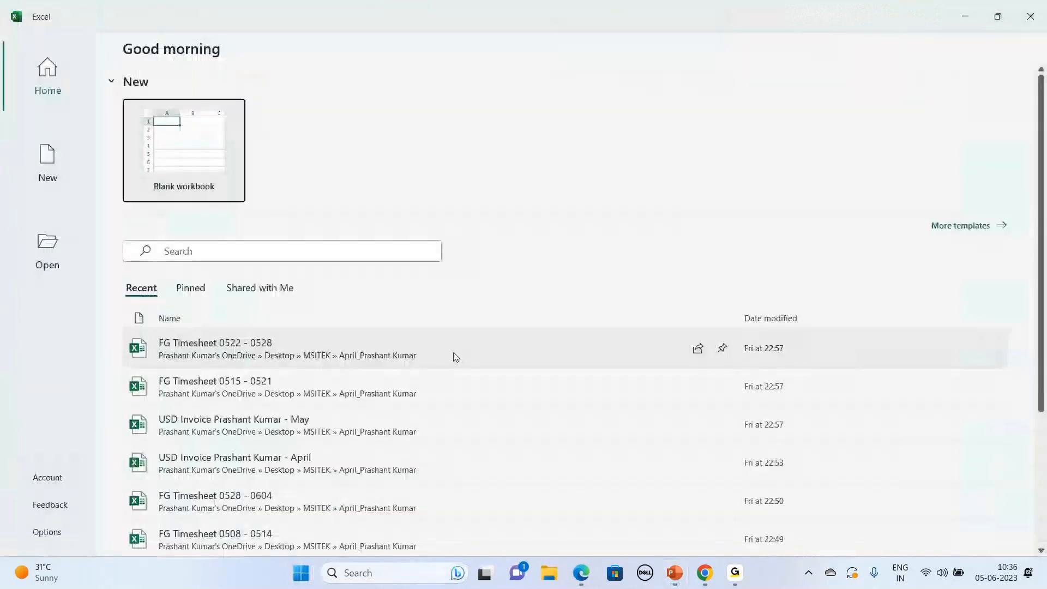
# Step: Create a blank workbook and enter ECP in cell A2 with 100, 200 and 300 in cells B2 to B4
pyautogui.click(184, 150)
pyautogui.click(40, 180)
pyautogui.write('ECP')
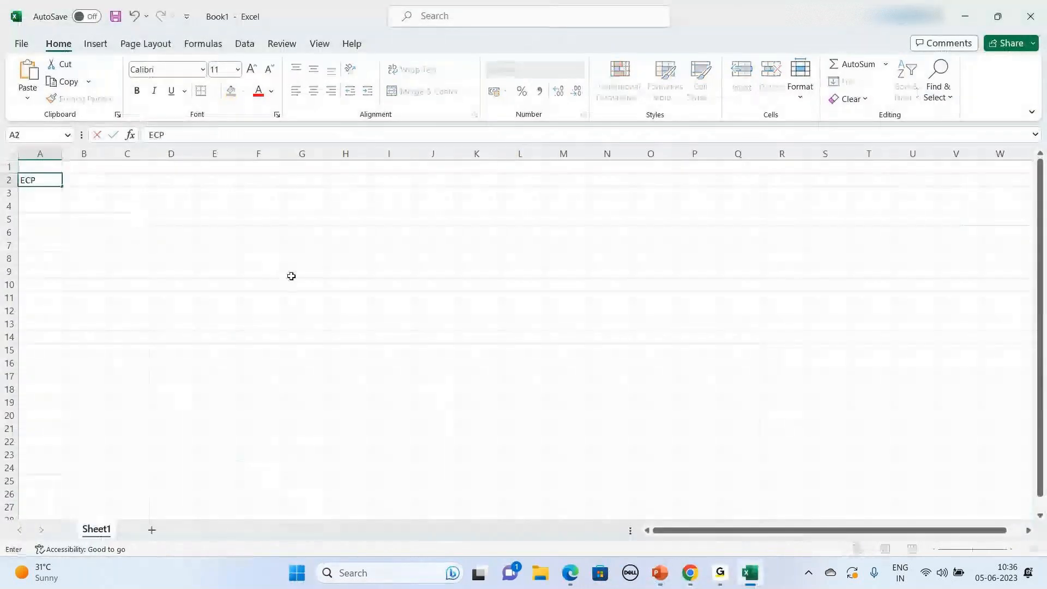
pyautogui.press('Tab')
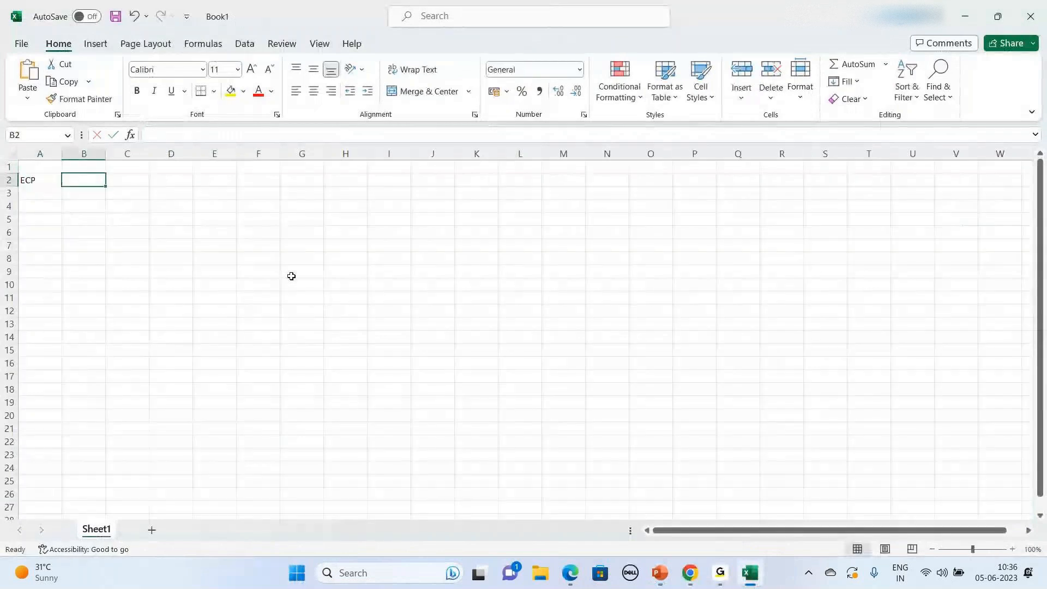
pyautogui.write('100')
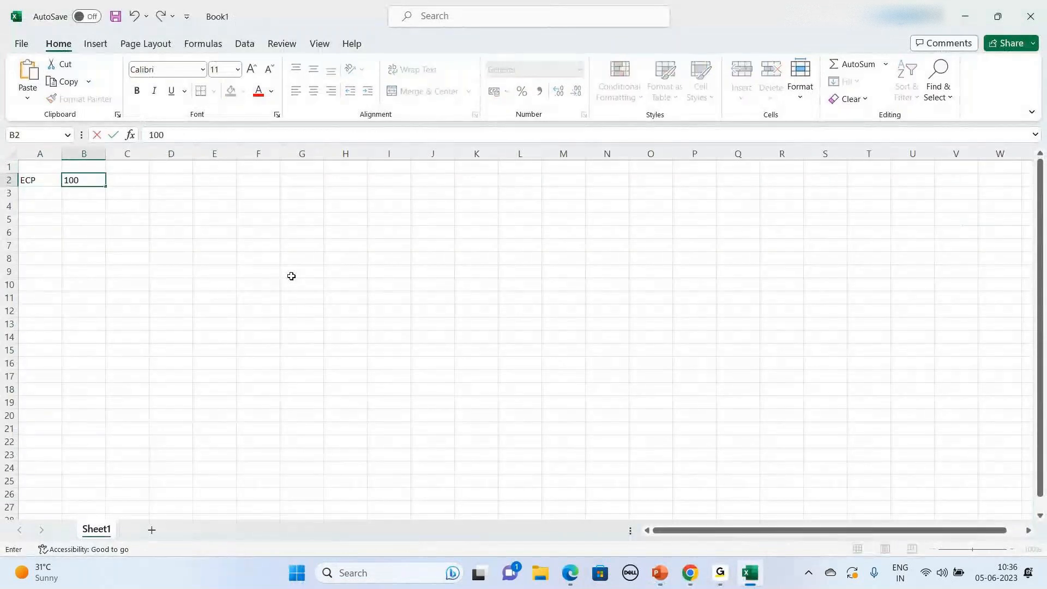
pyautogui.press('Return')
pyautogui.write('200')
pyautogui.press('Tab')
pyautogui.press('Return')
pyautogui.write('300')
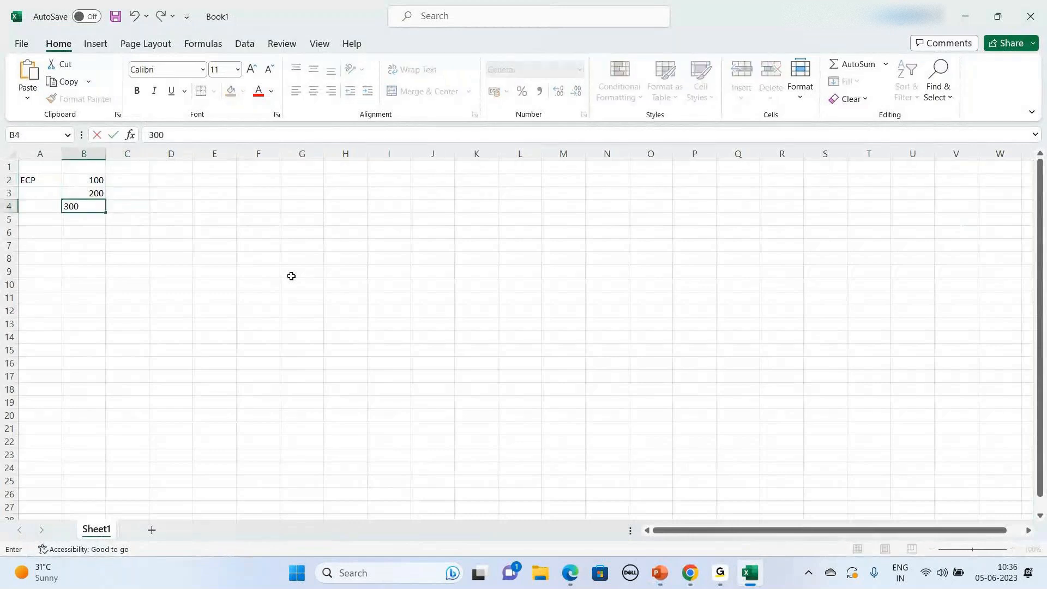
# Step: Enter the label SF in cell D2, on the same row as ECP
pyautogui.click(45, 175)
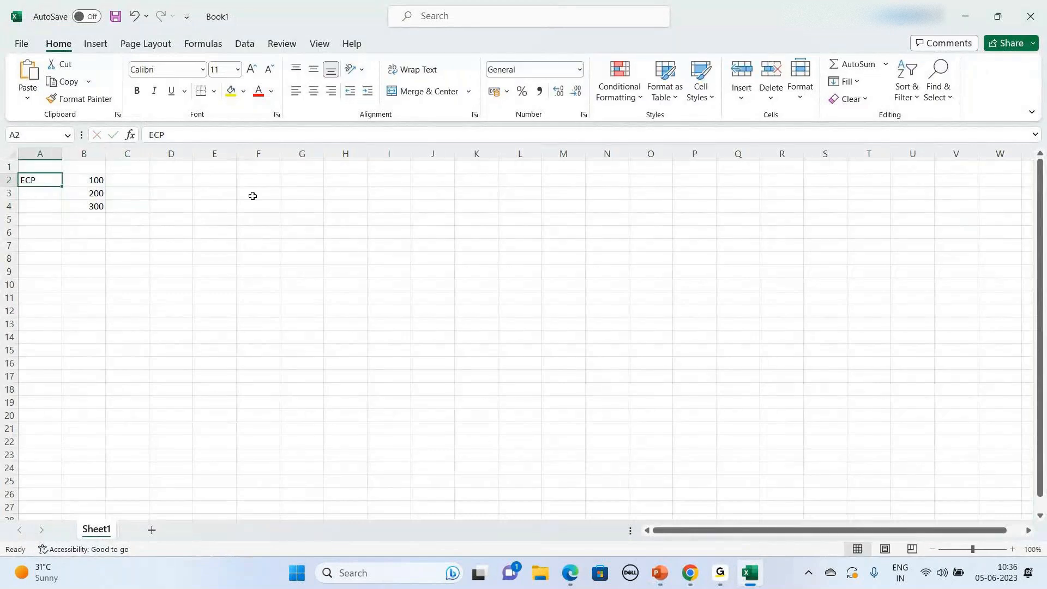
pyautogui.press('Right')
pyautogui.press('Right')
pyautogui.press('Right')
pyautogui.write('SF')
pyautogui.press('Tab')
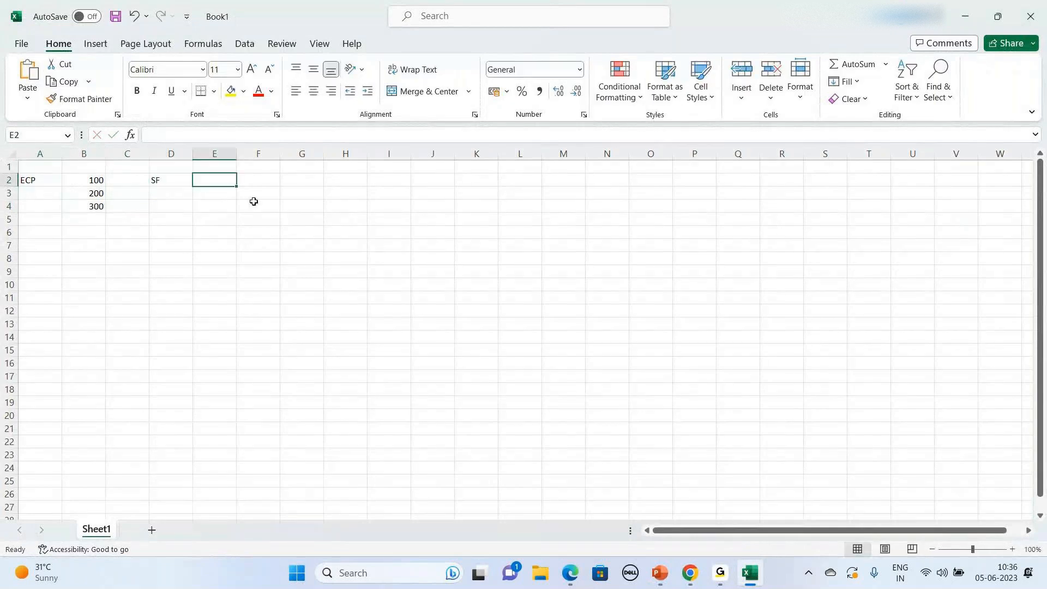
# Step: Enter Preprod in cell E2 beside the SF label
pyautogui.write('Prep')
pyautogui.press('BackSpace')
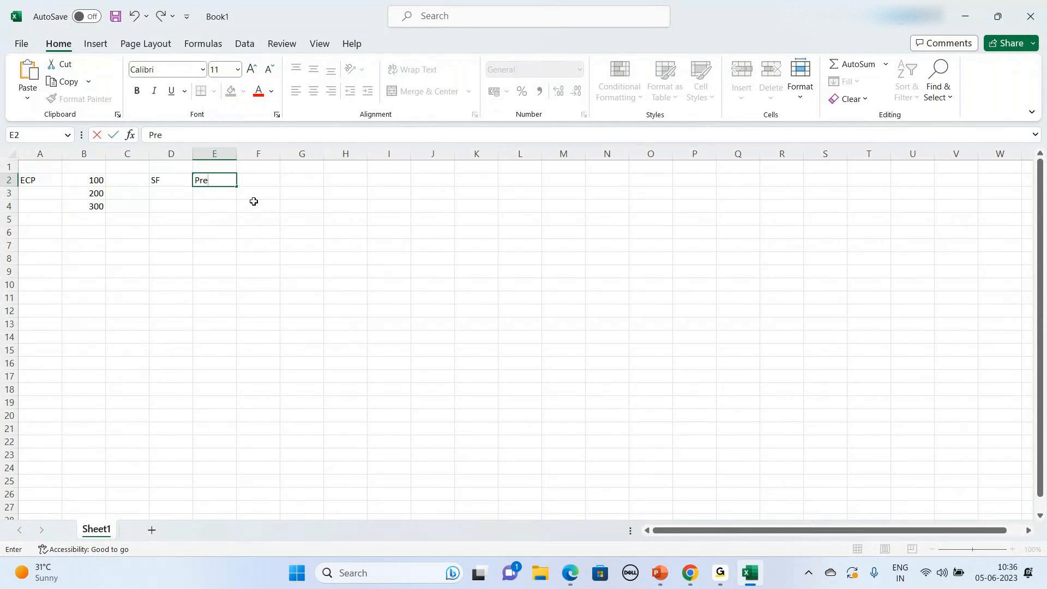
pyautogui.write('prod')
pyautogui.click(111, 184)
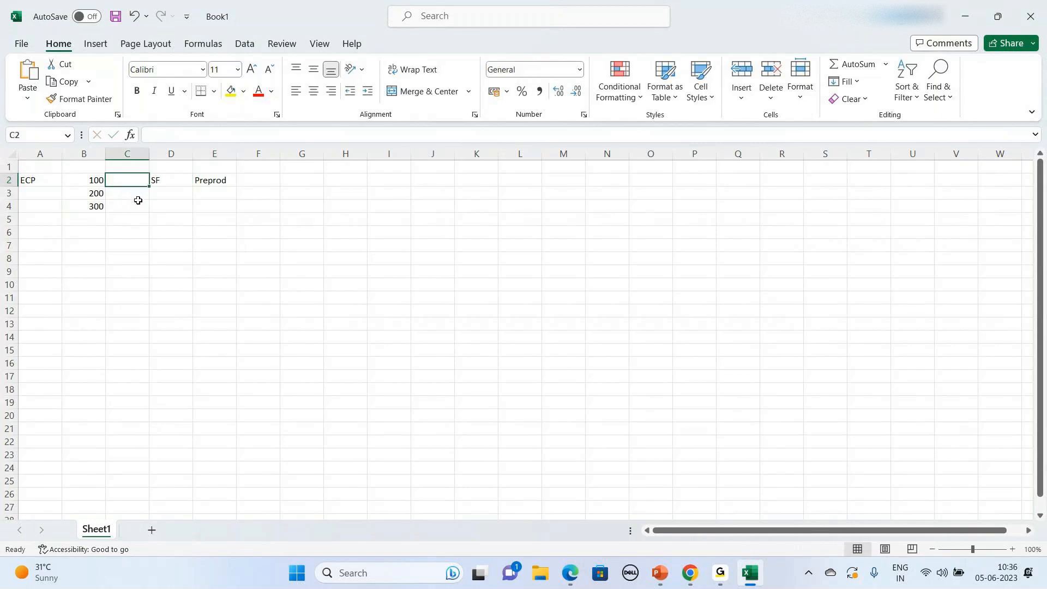
# Step: Replace the text in cell E2 with Preview and enter UAT in cell F2
pyautogui.click(210, 185)
pyautogui.write('Pre')
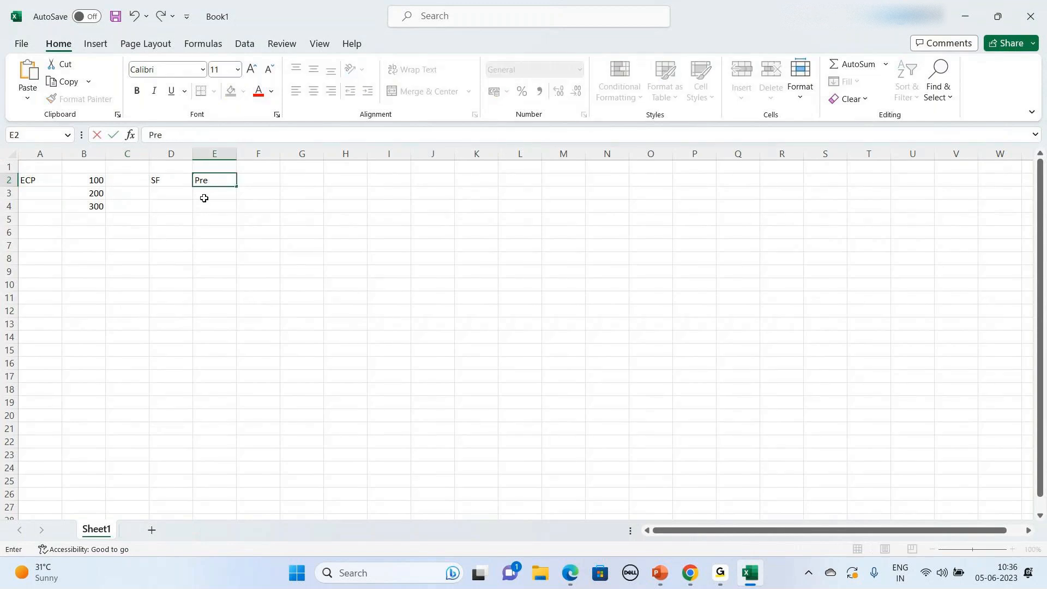
pyautogui.write('view')
pyautogui.click(203, 231)
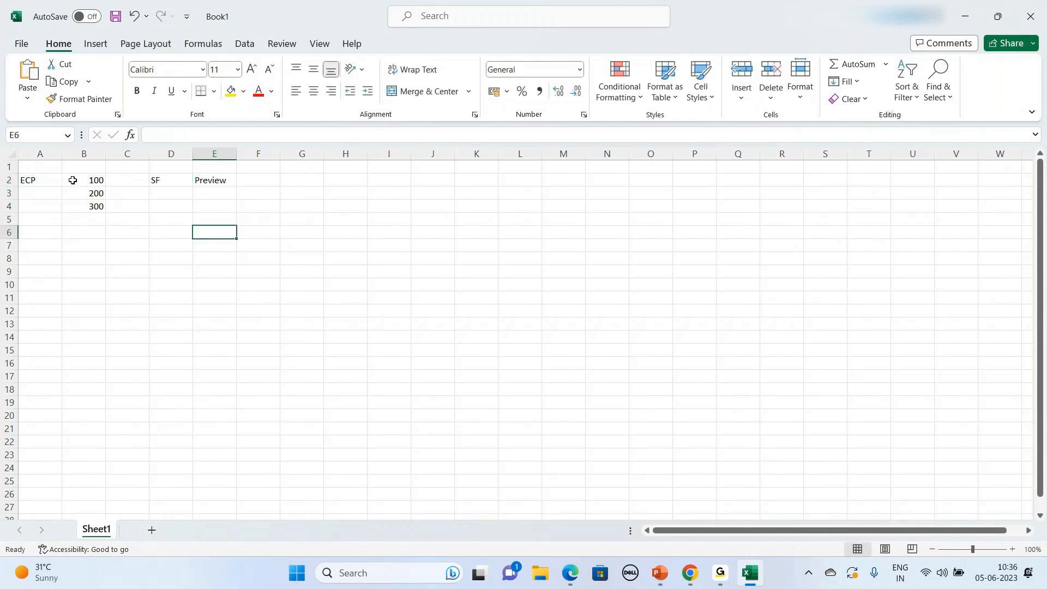
pyautogui.click(92, 182)
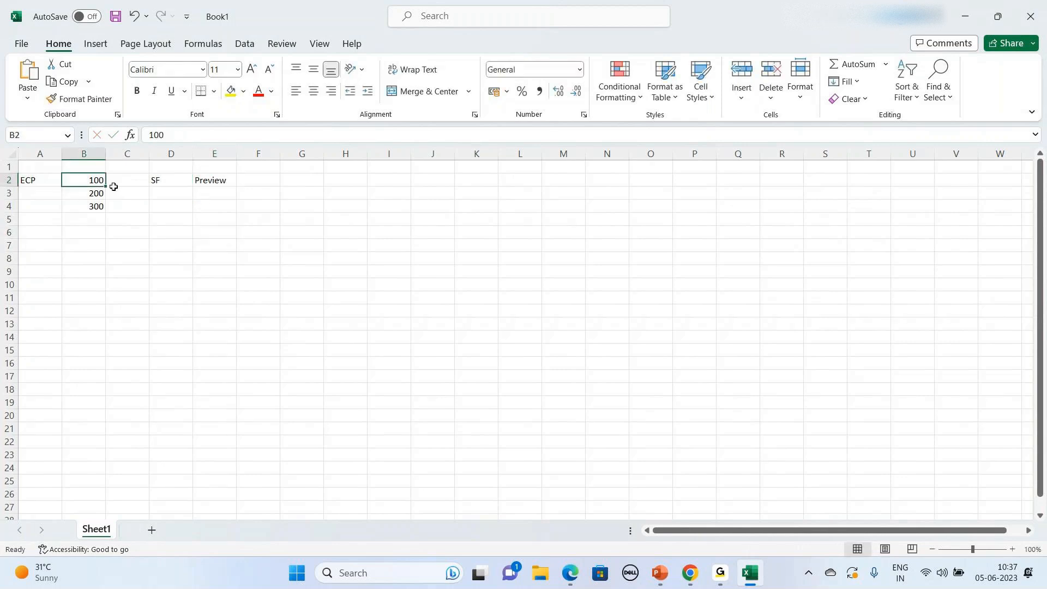
pyautogui.click(248, 182)
pyautogui.write('U')
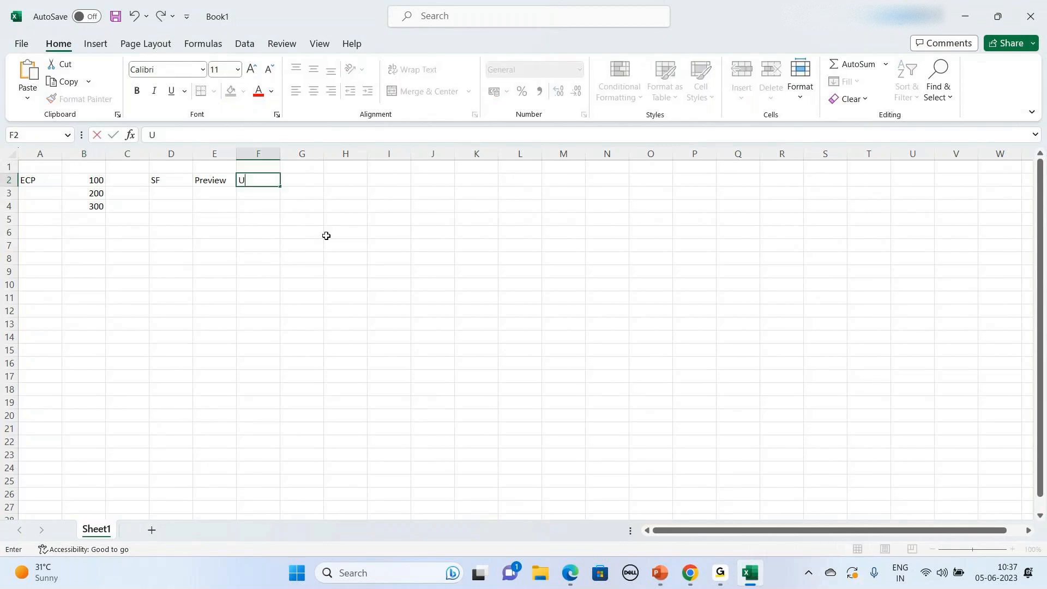
pyautogui.write('AT')
pyautogui.click(116, 185)
pyautogui.click(215, 188)
pyautogui.click(202, 176)
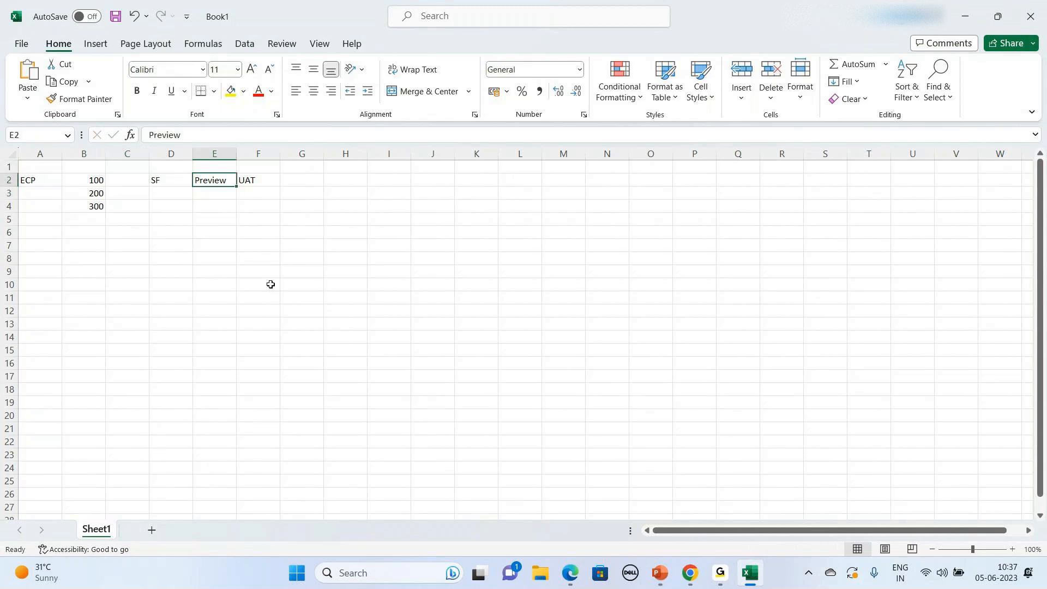
# Step: Enter the text Payroll Pa in cell F3, below UAT
pyautogui.click(259, 194)
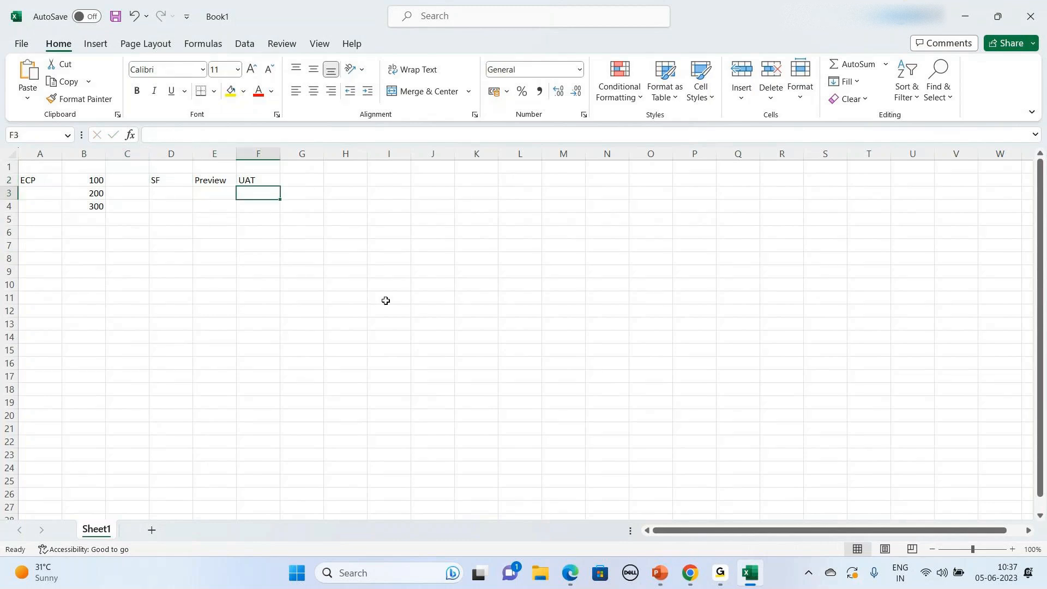
pyautogui.write('Payr')
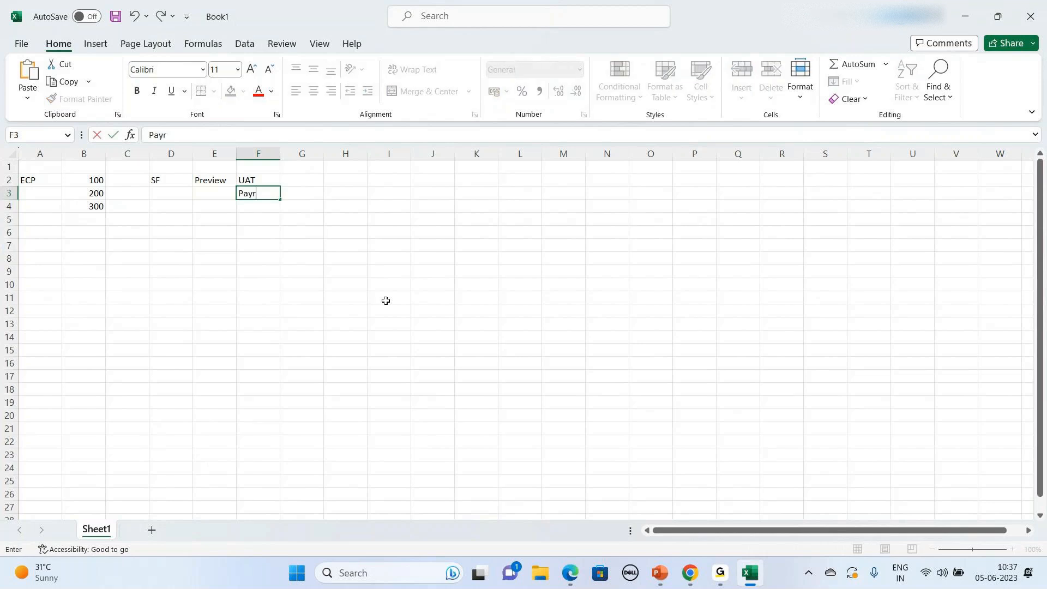
pyautogui.write('oll Pa')
pyautogui.click(385, 301)
pyautogui.write('allel')
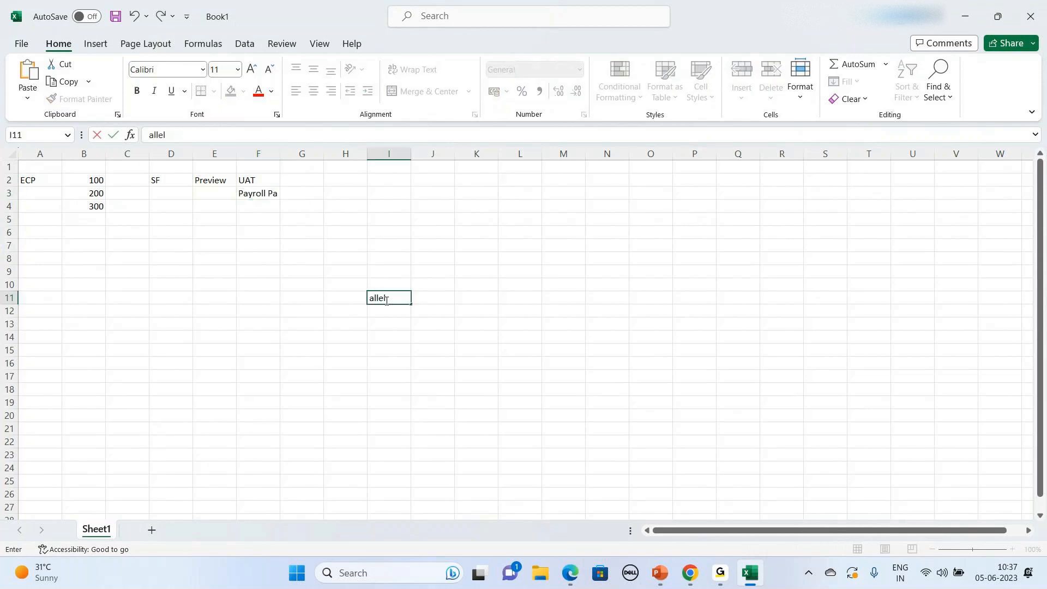
pyautogui.click(399, 306)
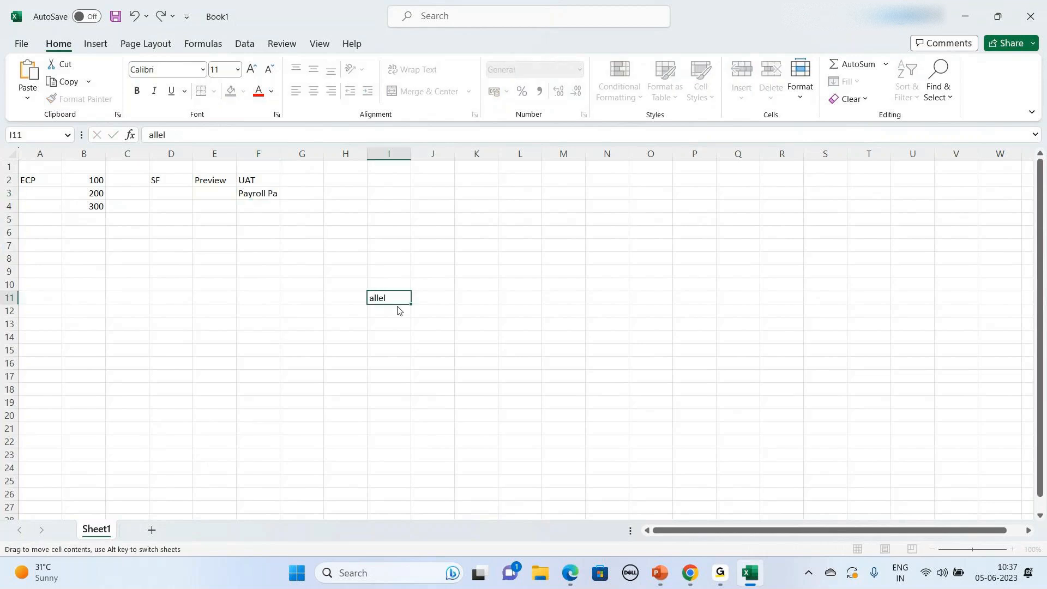
pyautogui.doubleClick(386, 299)
pyautogui.press('BackSpace')
pyautogui.press('BackSpace')
pyautogui.press('BackSpace')
pyautogui.press('BackSpace')
pyautogui.press('BackSpace')
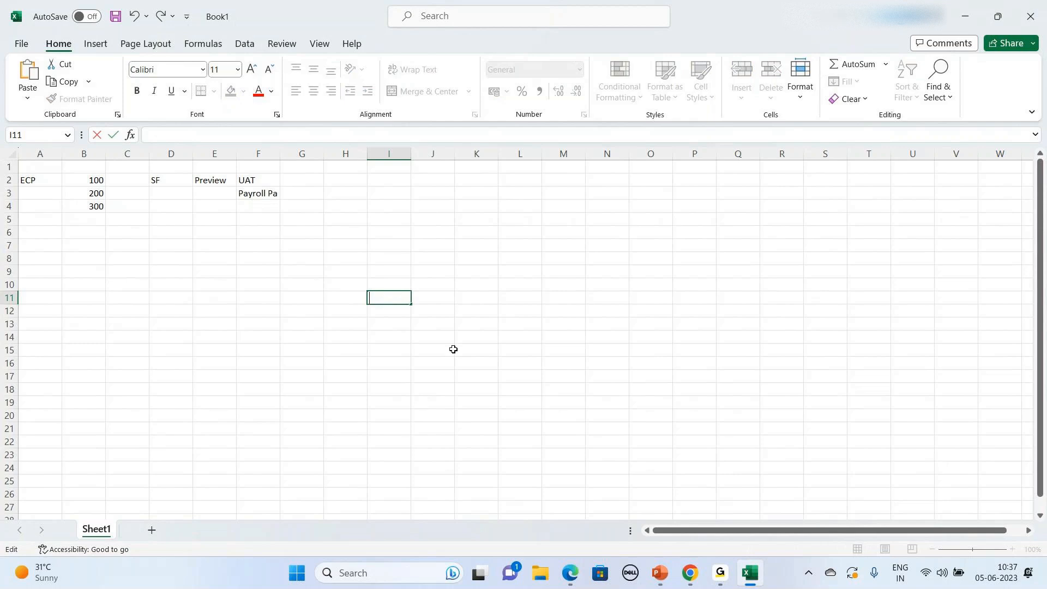
# Step: Complete the text in cell F3 to read Payroll Parallel and autofit the width of column F
pyautogui.doubleClick(274, 194)
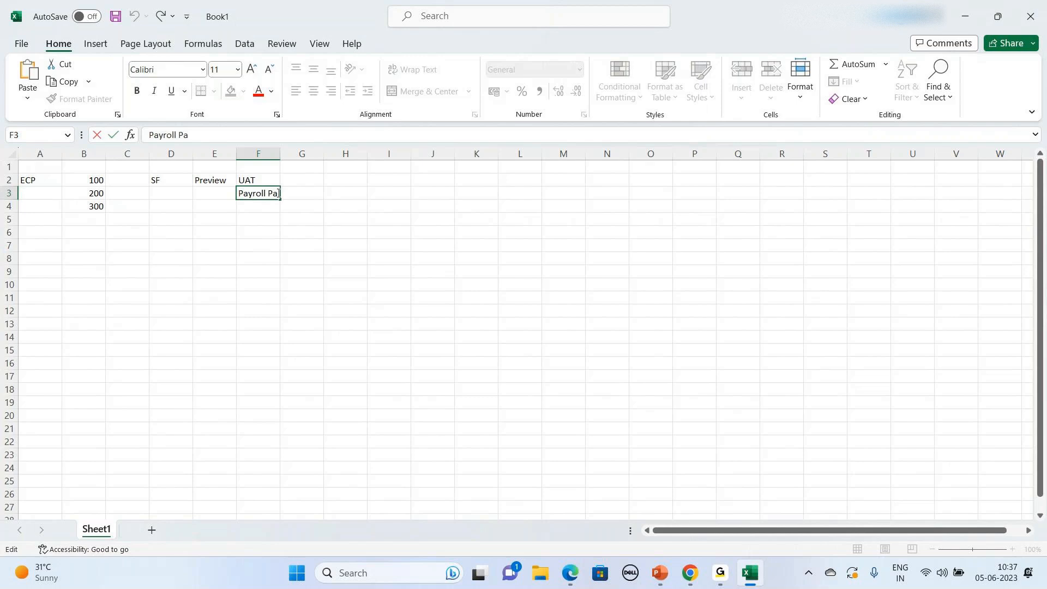
pyautogui.write('rallel')
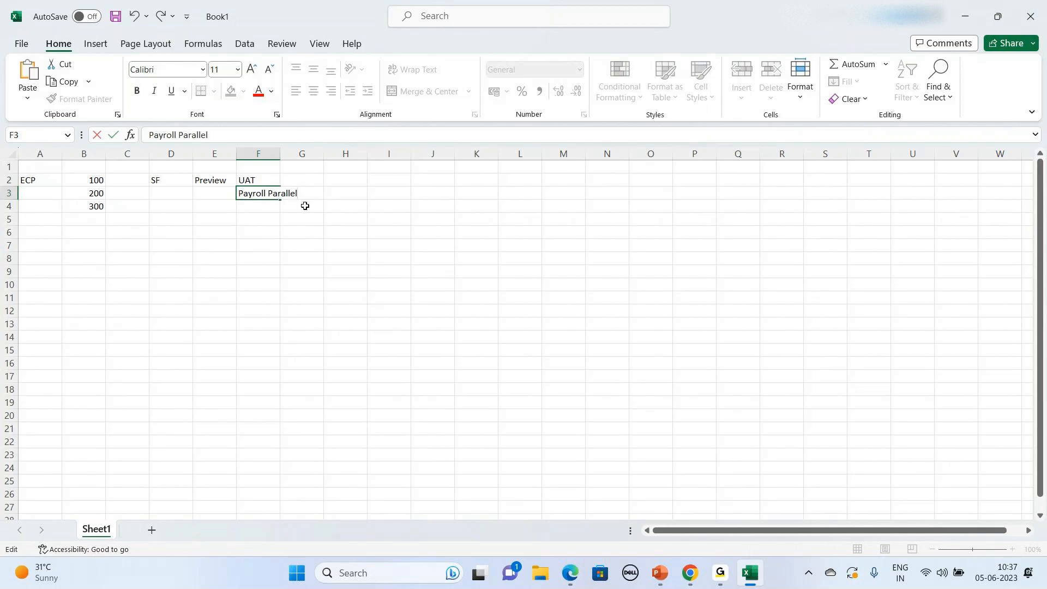
pyautogui.click(284, 154)
pyautogui.doubleClick(280, 154)
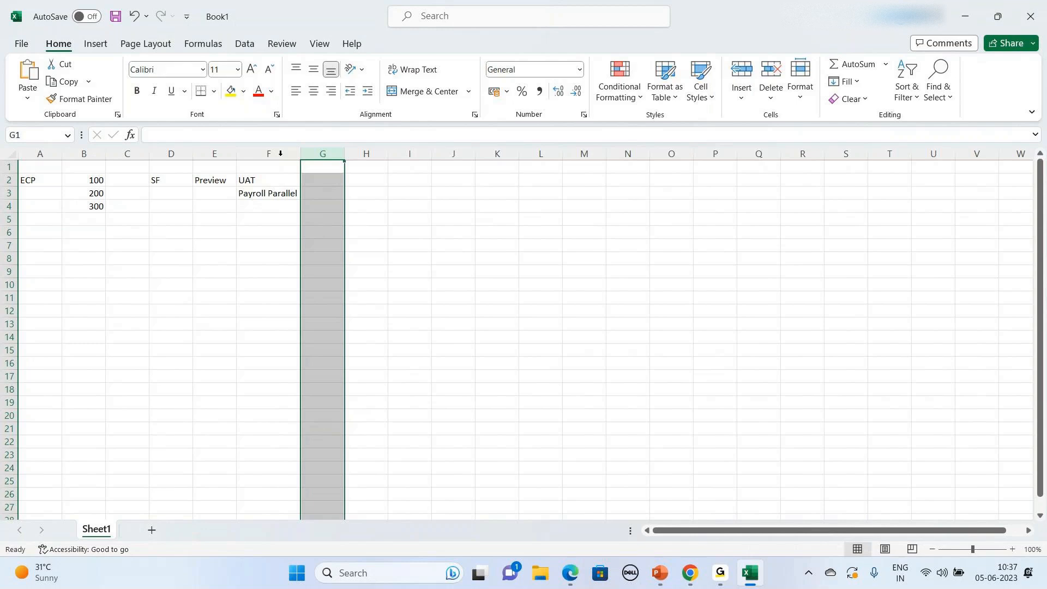
pyautogui.click(262, 180)
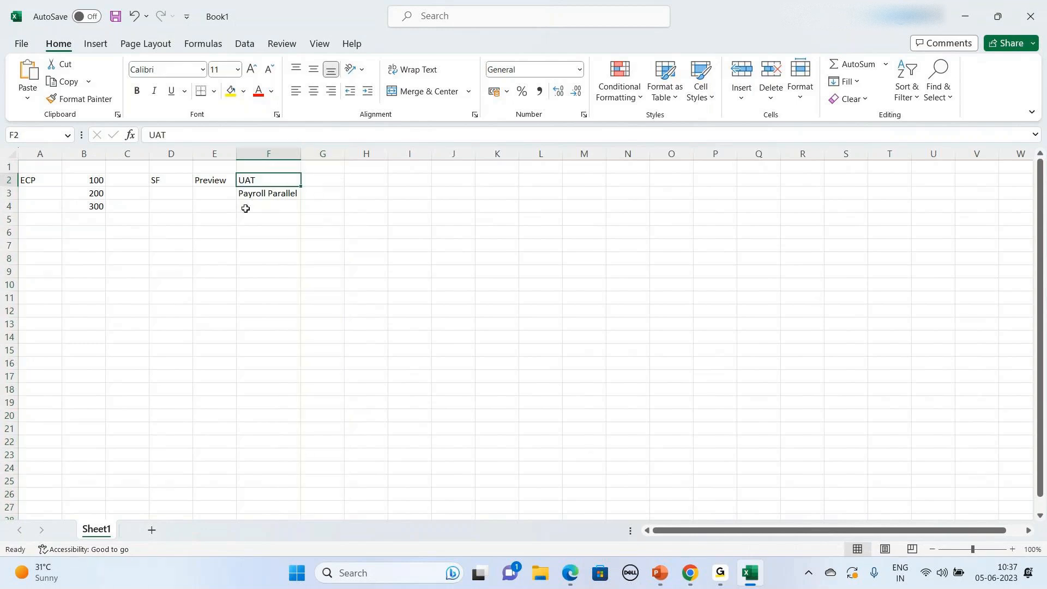
pyautogui.click(216, 195)
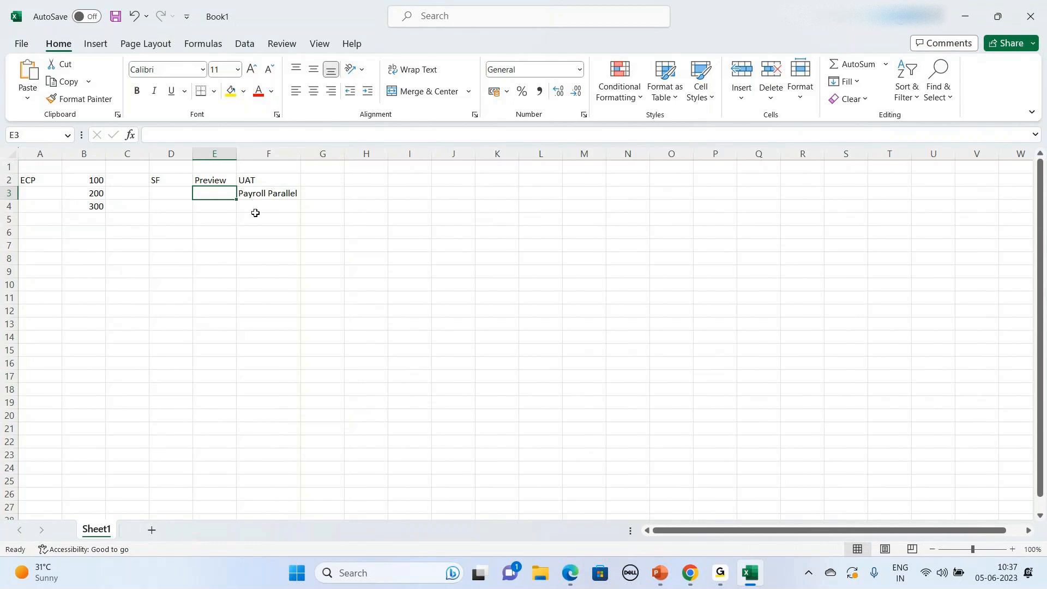
pyautogui.click(253, 184)
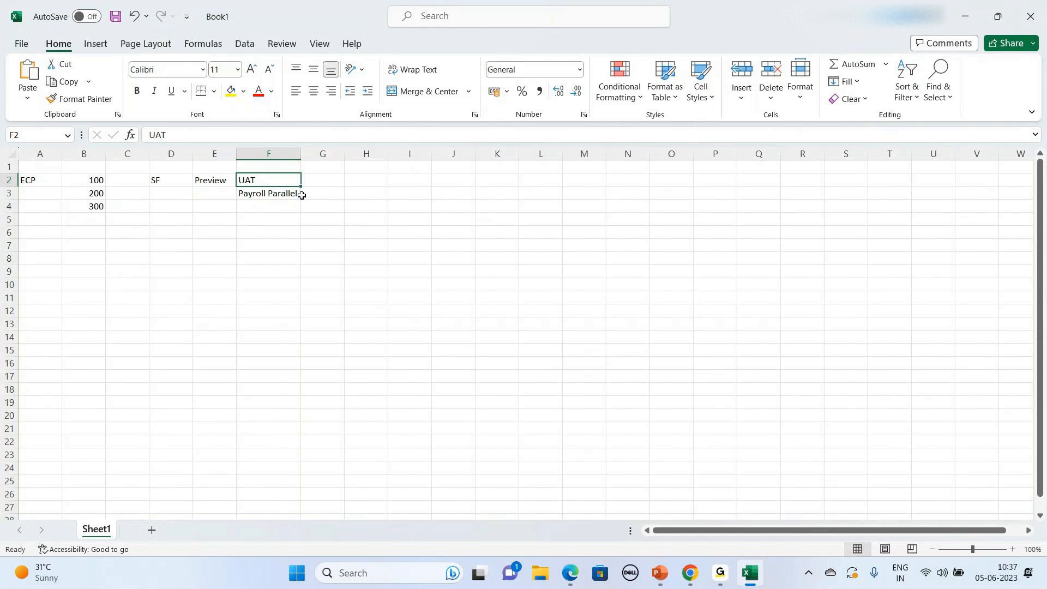
pyautogui.click(157, 192)
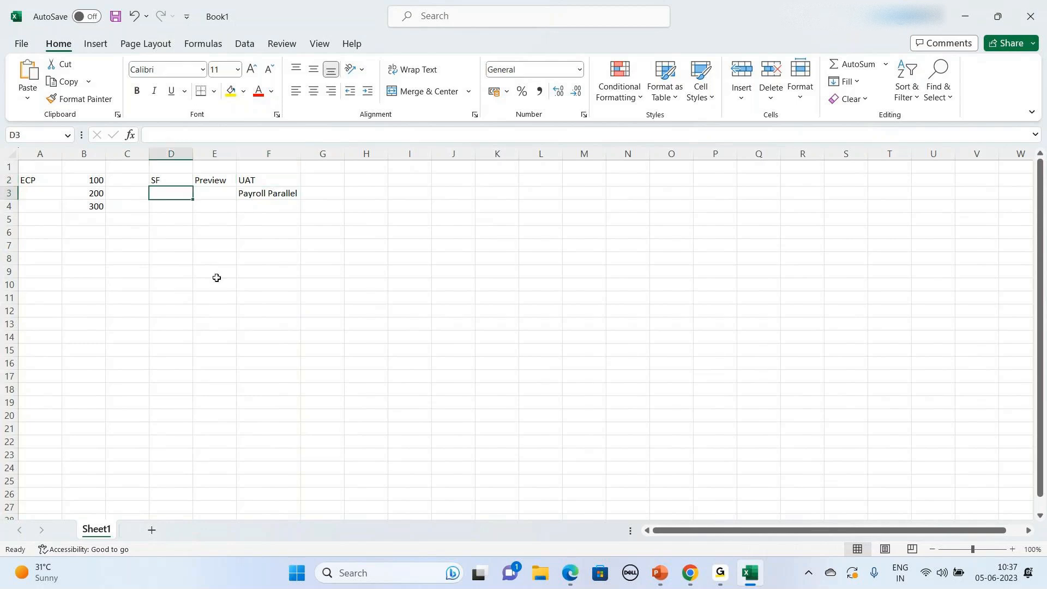
# Step: Enter Prepod in cell E3, below Preview
pyautogui.click(211, 195)
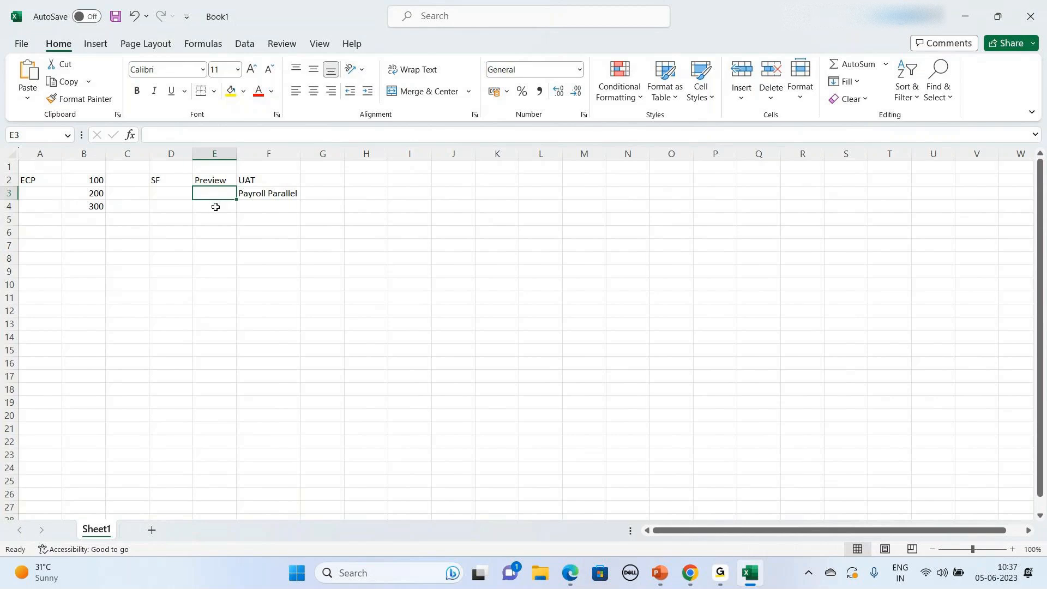
pyautogui.write('Prepod')
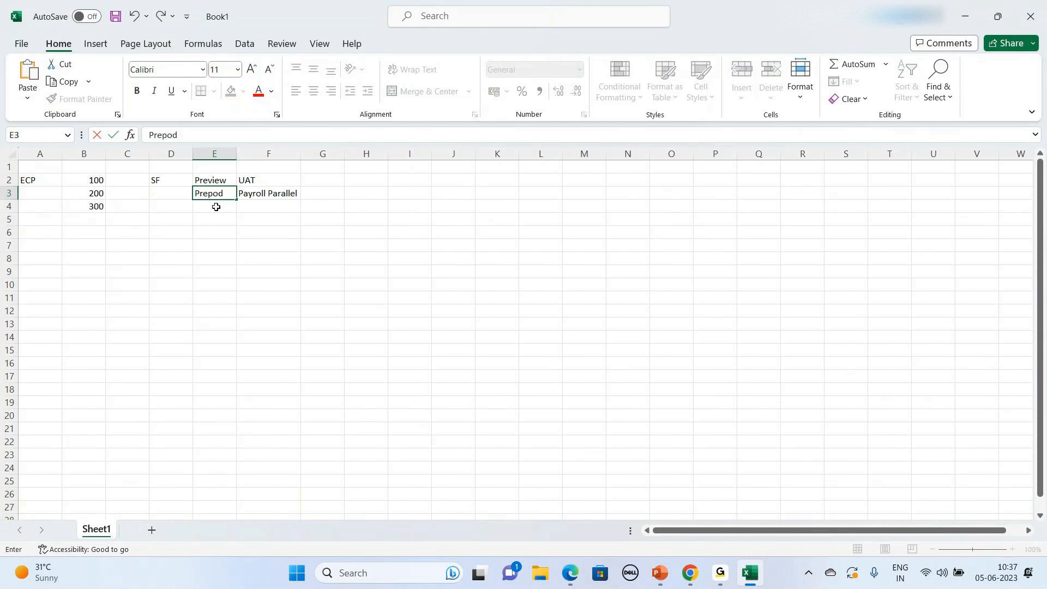
pyautogui.click(194, 197)
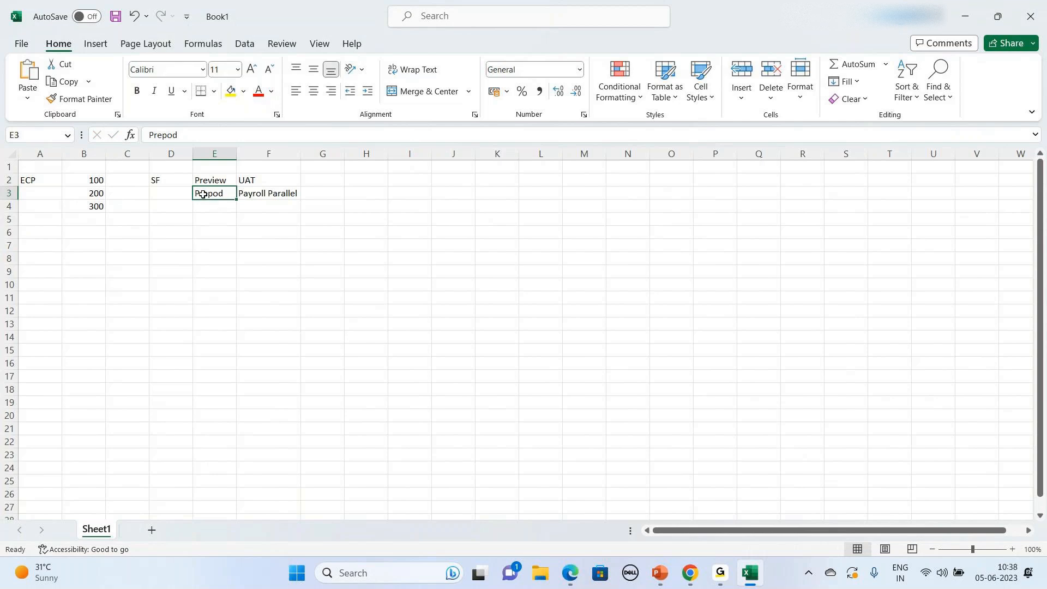
# Step: Mark cell D3, below SF, with an x
pyautogui.press('Left')
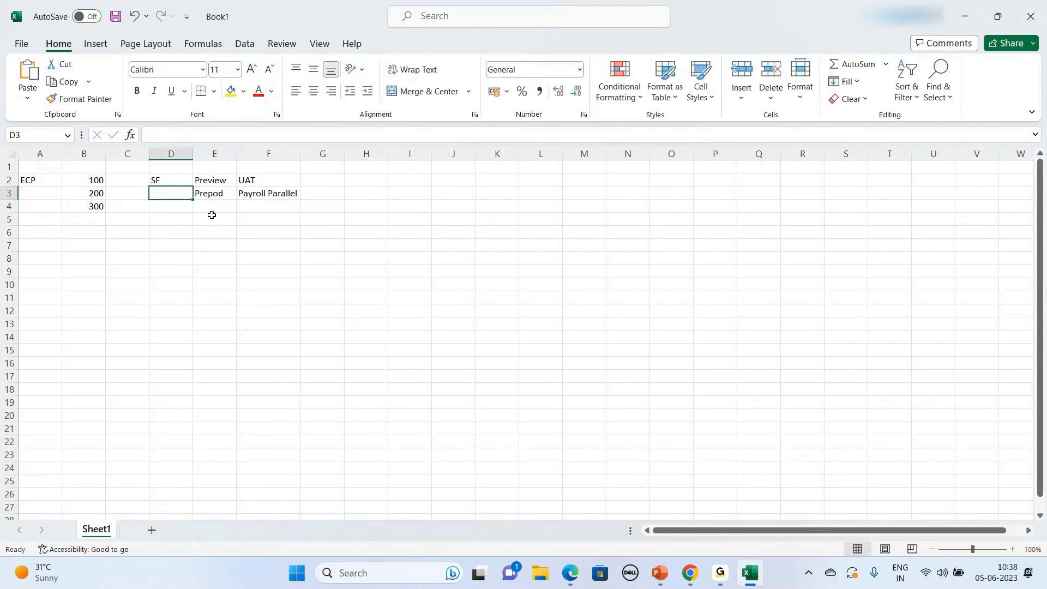
pyautogui.write('x')
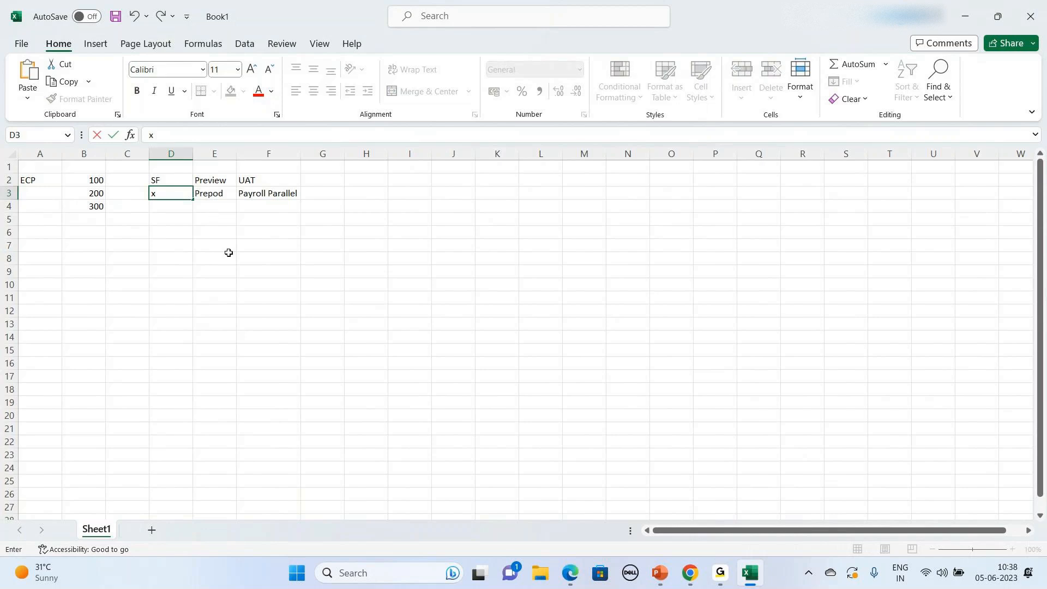
pyautogui.press('Right')
pyautogui.press('Right')
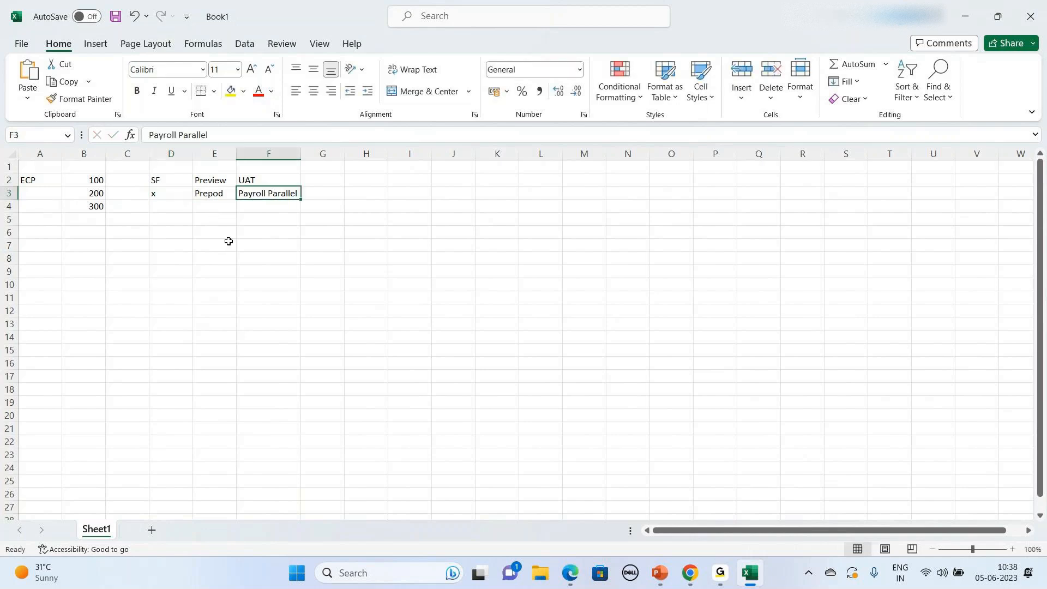
pyautogui.click(270, 209)
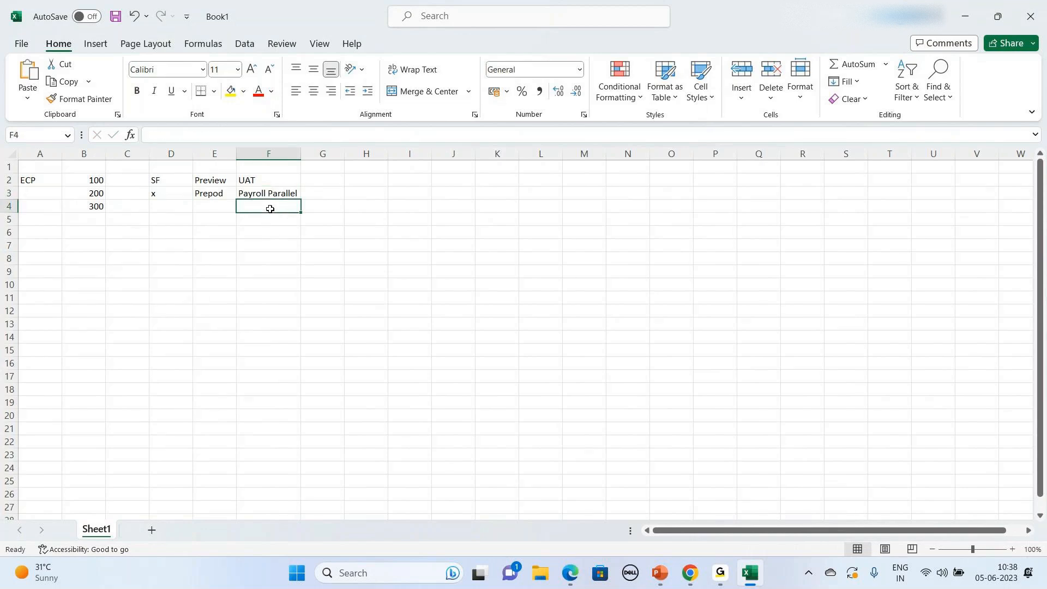
pyautogui.click(211, 194)
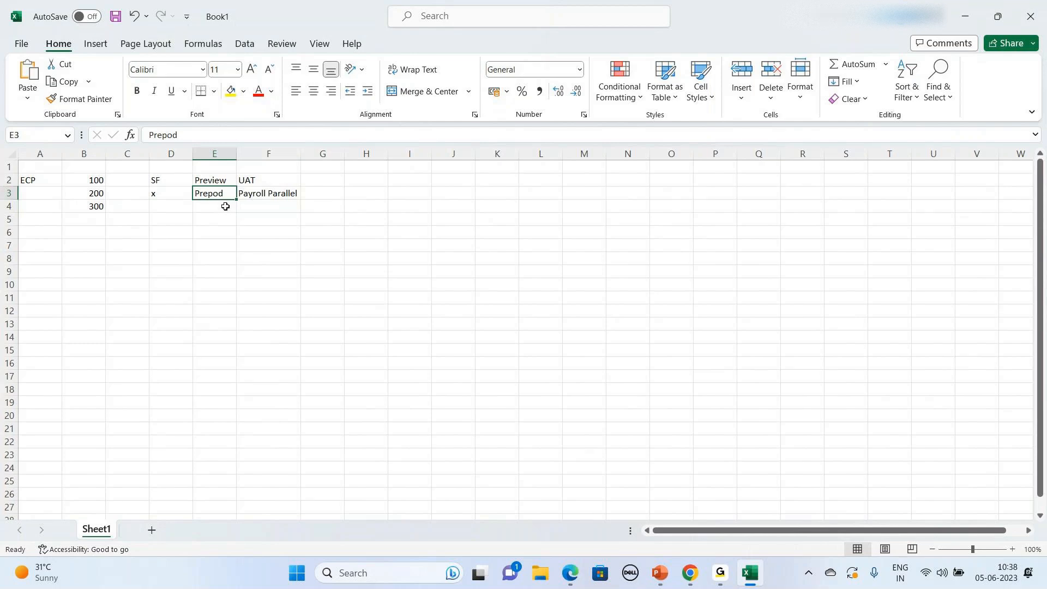
pyautogui.click(159, 195)
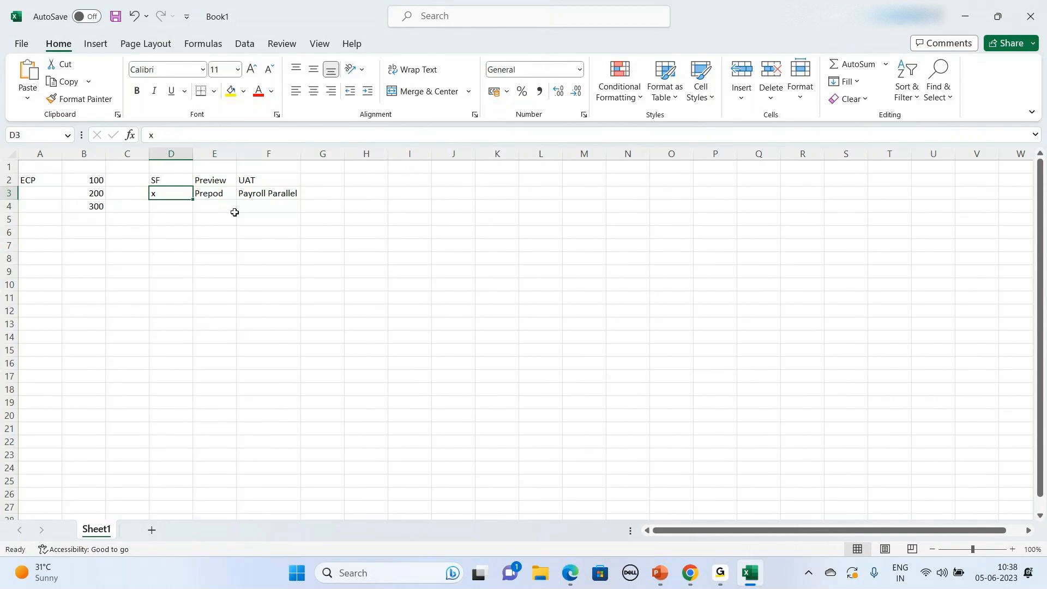
pyautogui.click(276, 197)
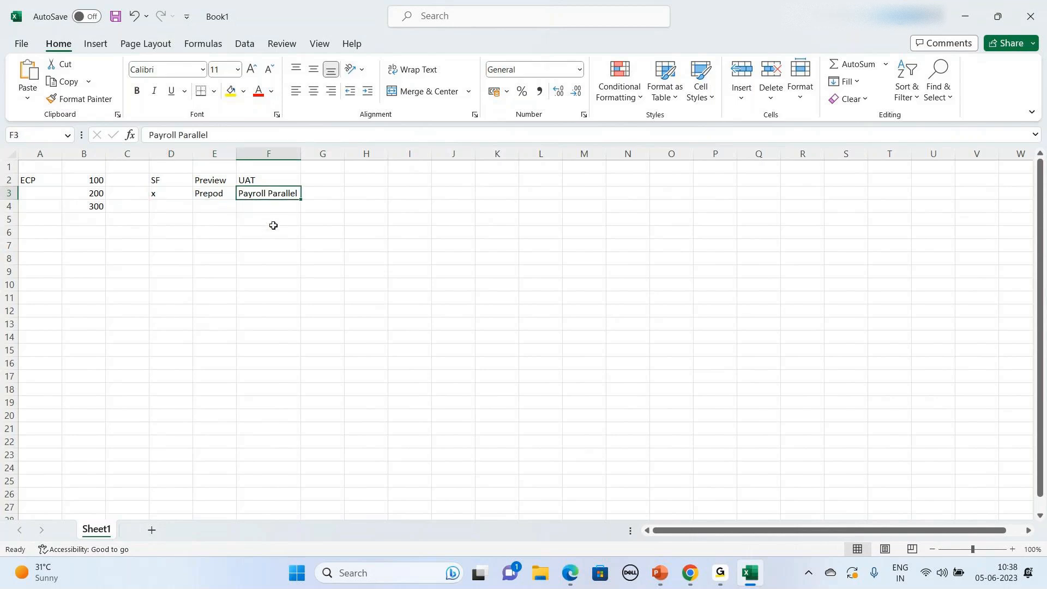
# Step: Enter Preview 1 in cell E4, below Prepod
pyautogui.click(210, 196)
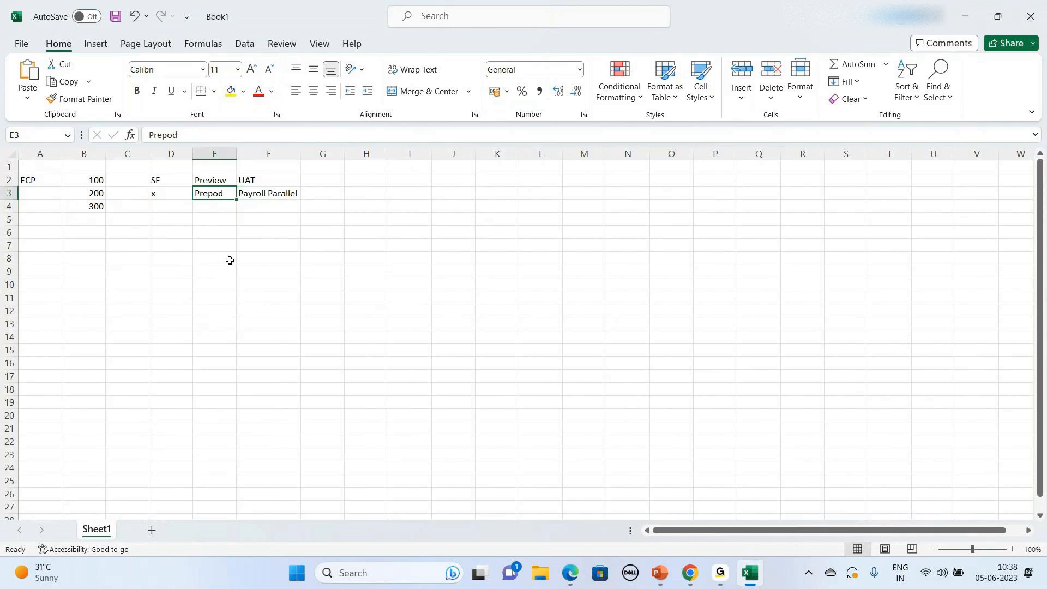
pyautogui.click(214, 209)
pyautogui.write('Pre')
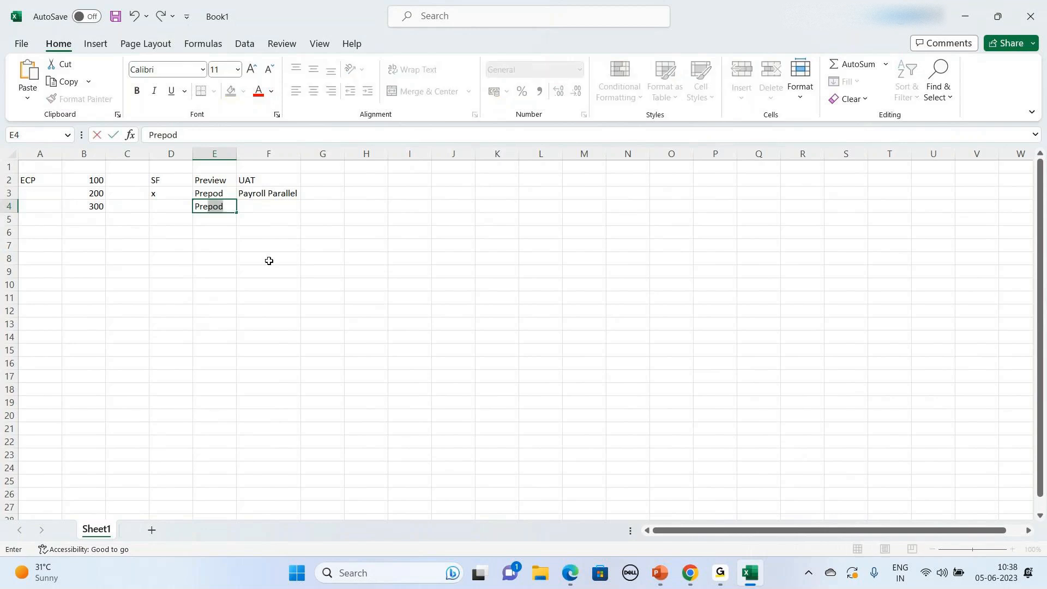
pyautogui.write('view 1')
# Step: Mark cells D4 and D3, below SF, each with a capital X
pyautogui.click(166, 206)
pyautogui.write('X')
pyautogui.click(168, 197)
pyautogui.write('X')
pyautogui.click(191, 251)
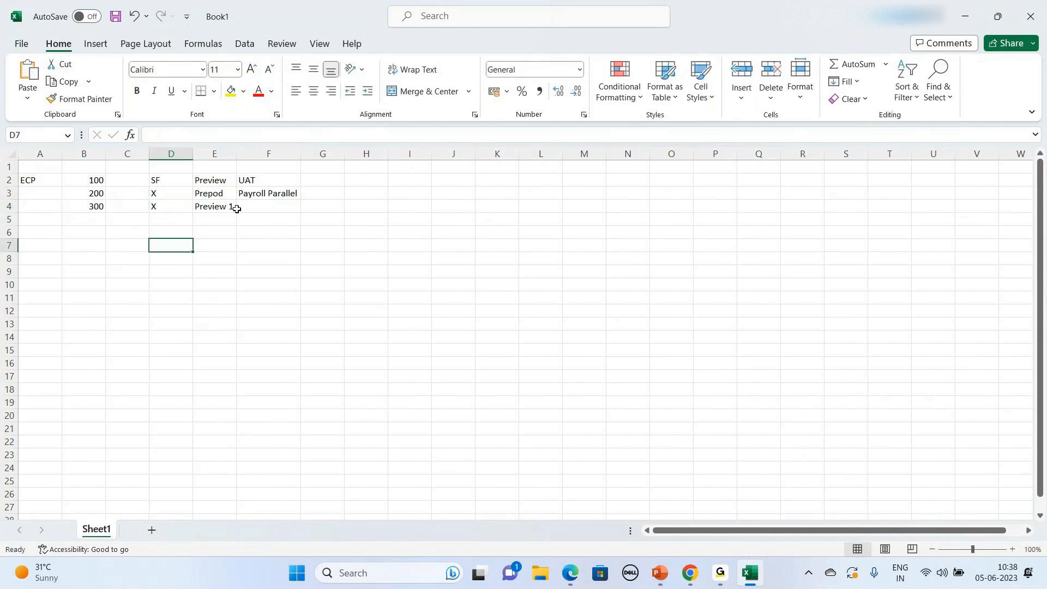
# Step: Examine how the ECP clients in column B relate to the SF environments listed in columns D to F
pyautogui.click(241, 208)
pyautogui.click(228, 184)
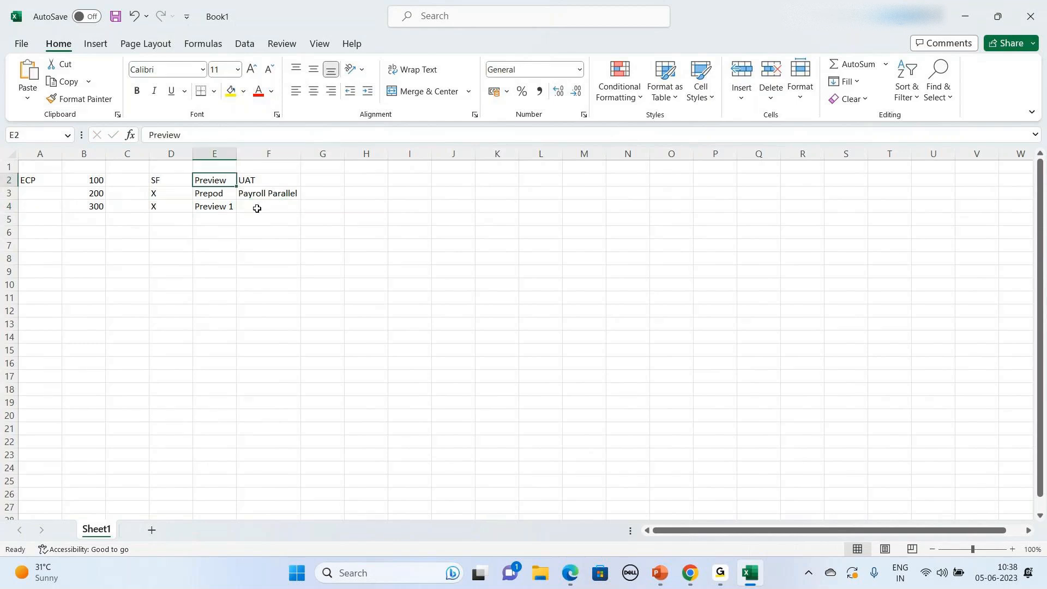
pyautogui.click(161, 196)
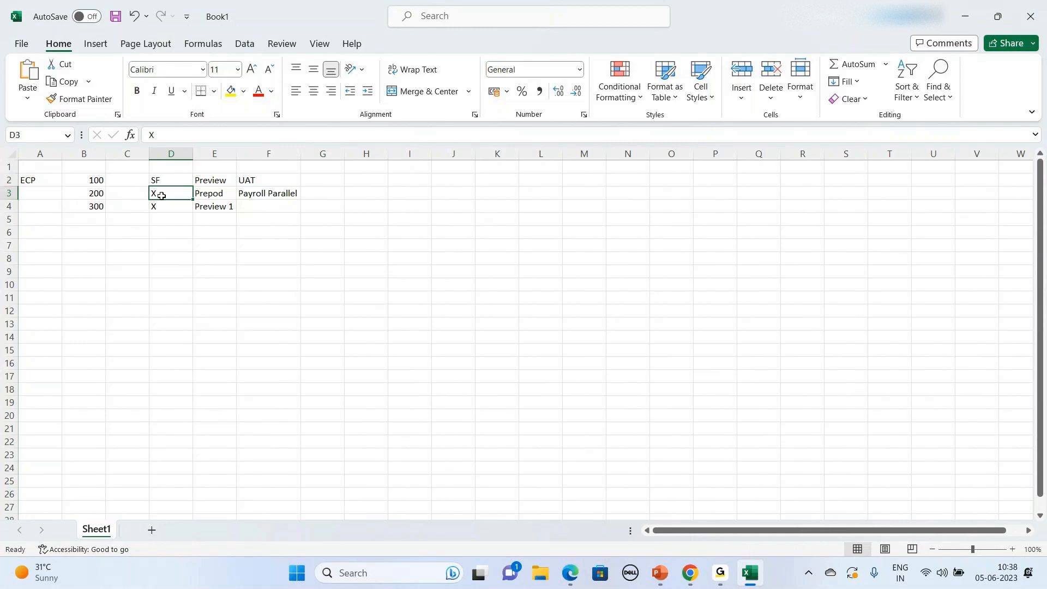
pyautogui.moveTo(161, 195); pyautogui.dragTo(211, 206)
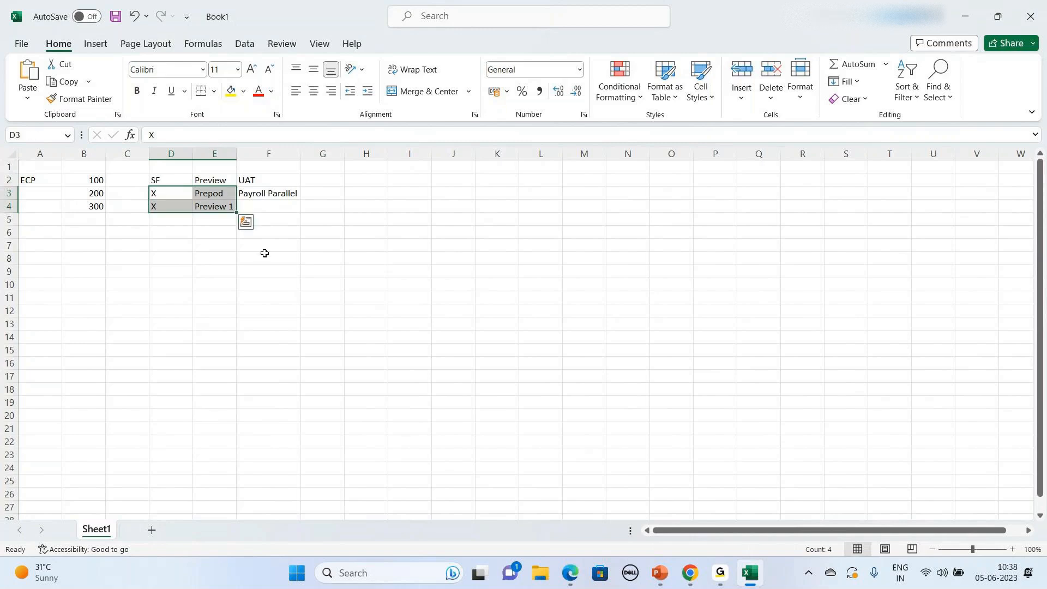
pyautogui.click(111, 184)
pyautogui.click(120, 196)
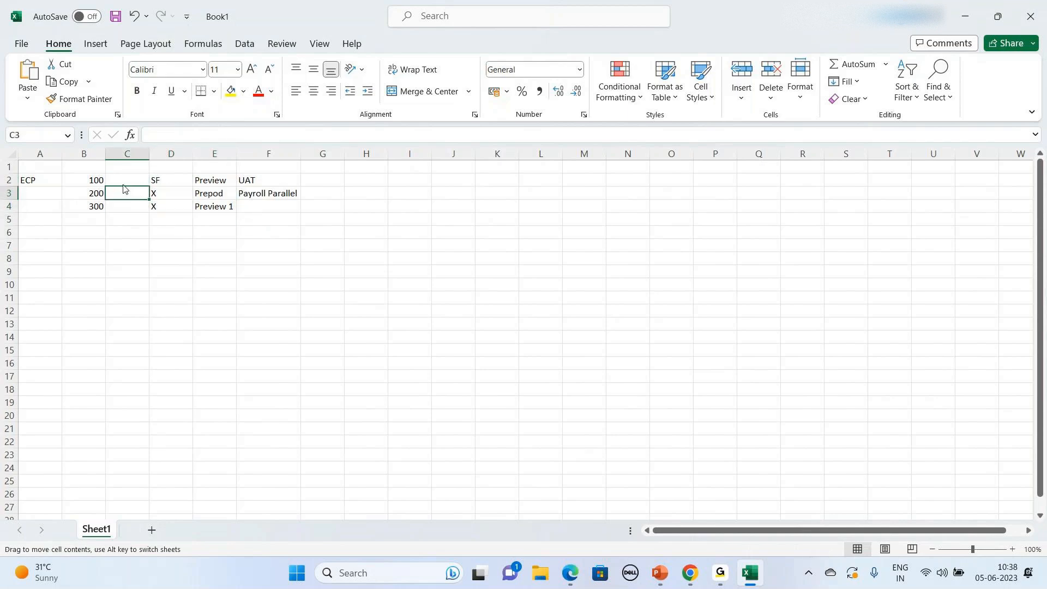
pyautogui.click(123, 184)
pyautogui.click(250, 179)
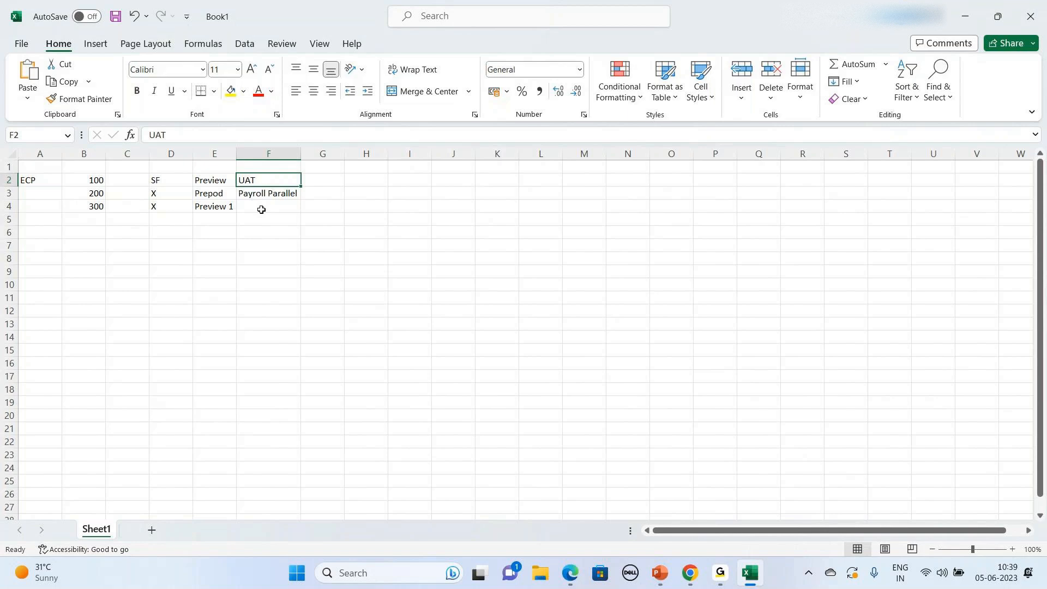
pyautogui.click(264, 195)
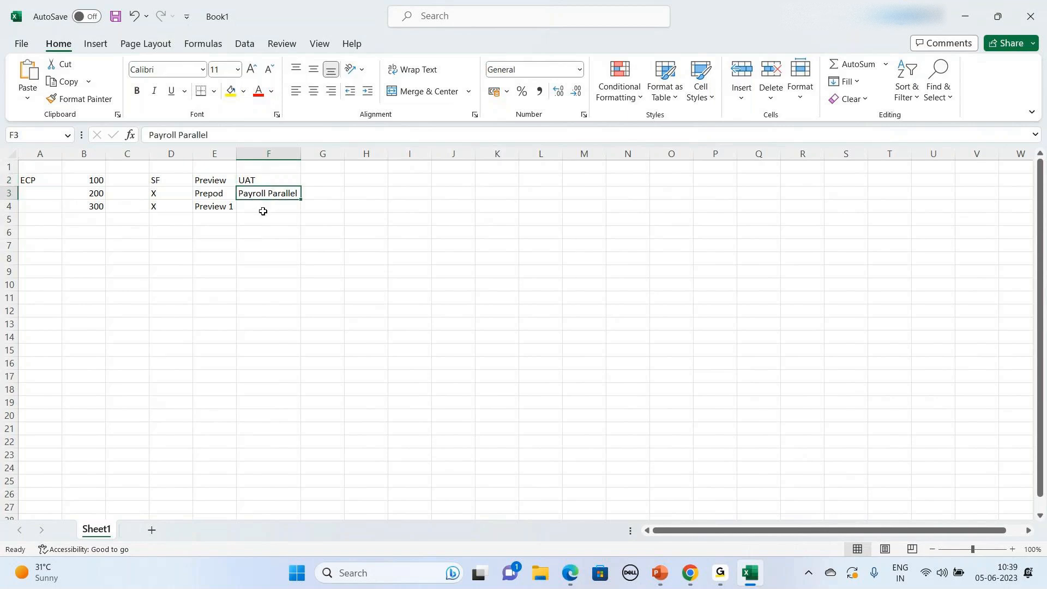
pyautogui.click(212, 190)
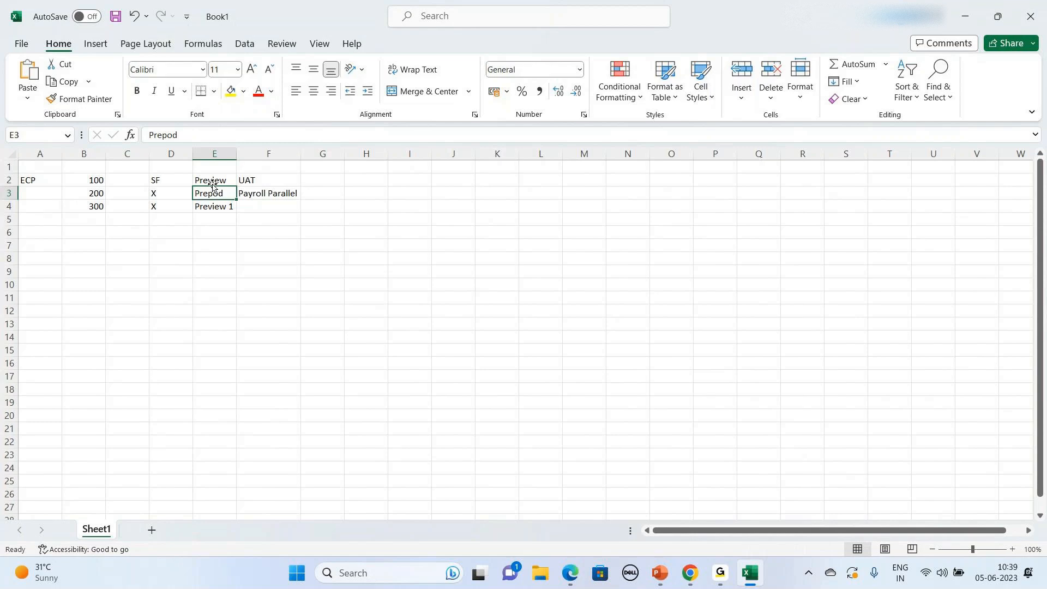
pyautogui.click(207, 207)
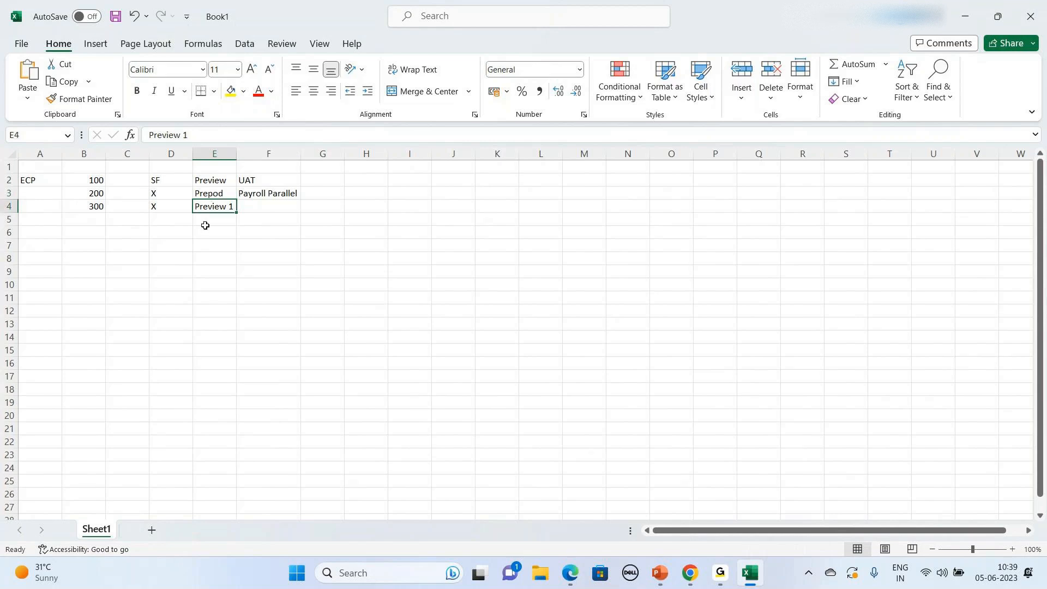
pyautogui.moveTo(169, 195); pyautogui.dragTo(227, 209)
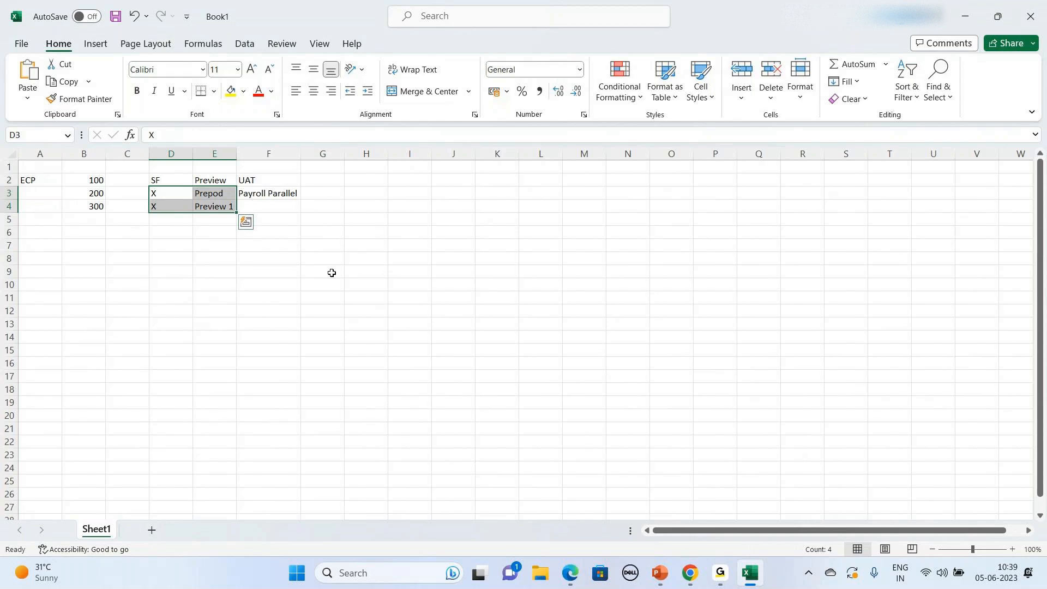
pyautogui.click(217, 179)
pyautogui.click(268, 199)
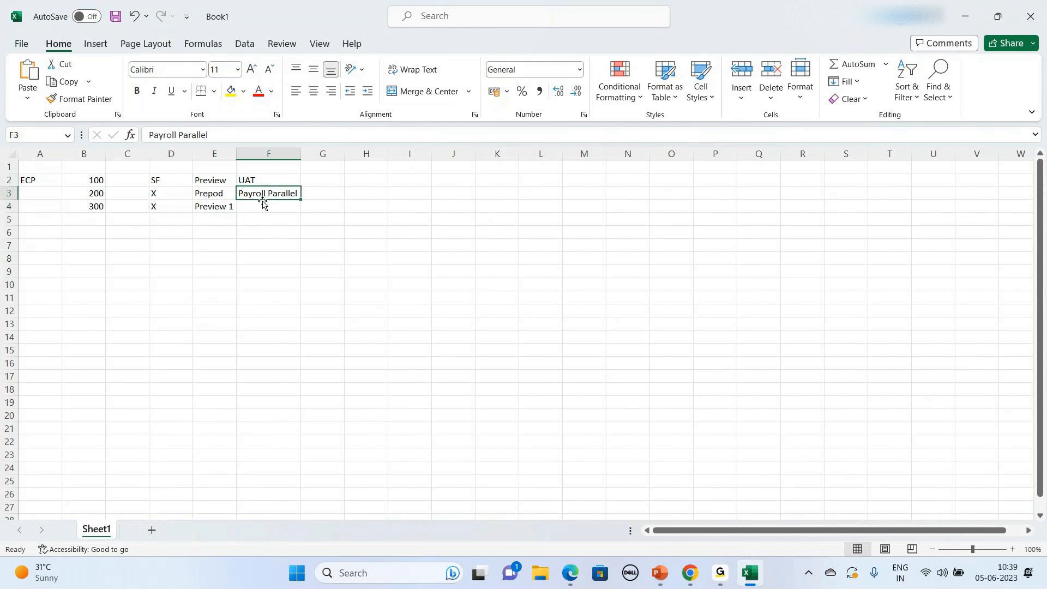
pyautogui.click(249, 179)
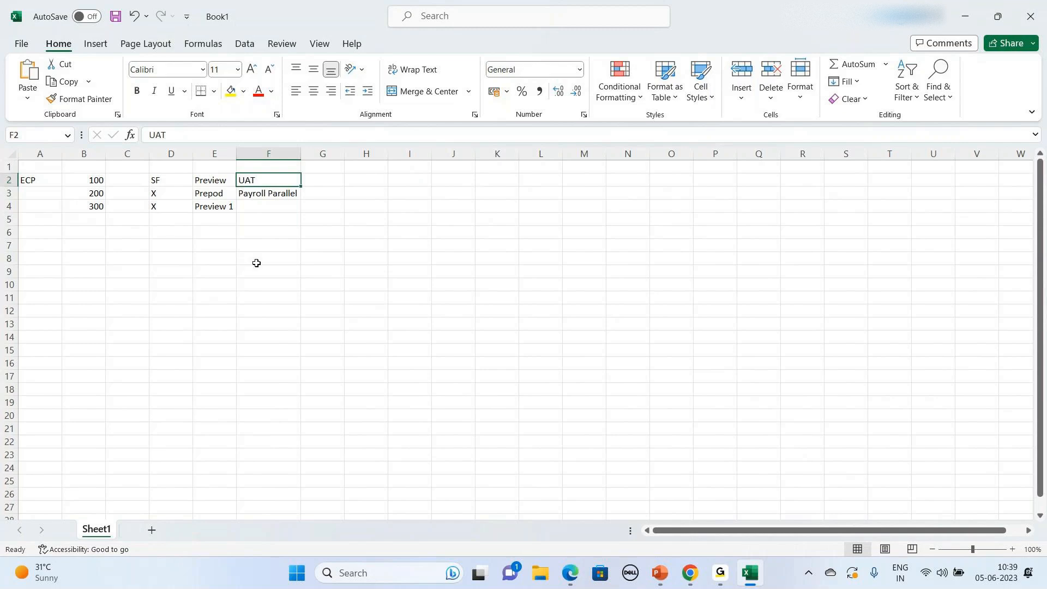
pyautogui.click(218, 184)
pyautogui.click(83, 198)
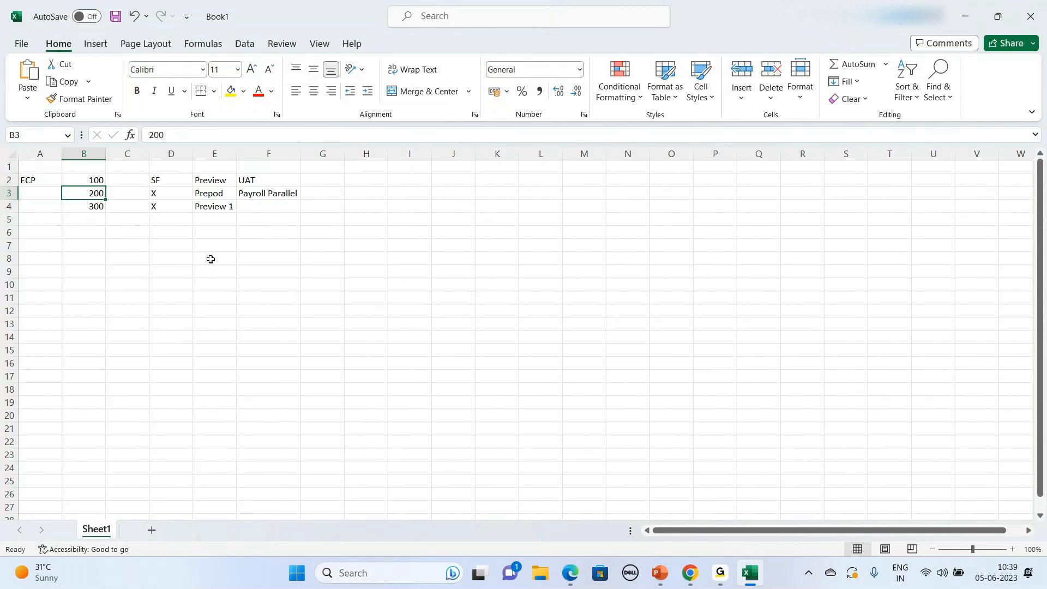
pyautogui.click(254, 193)
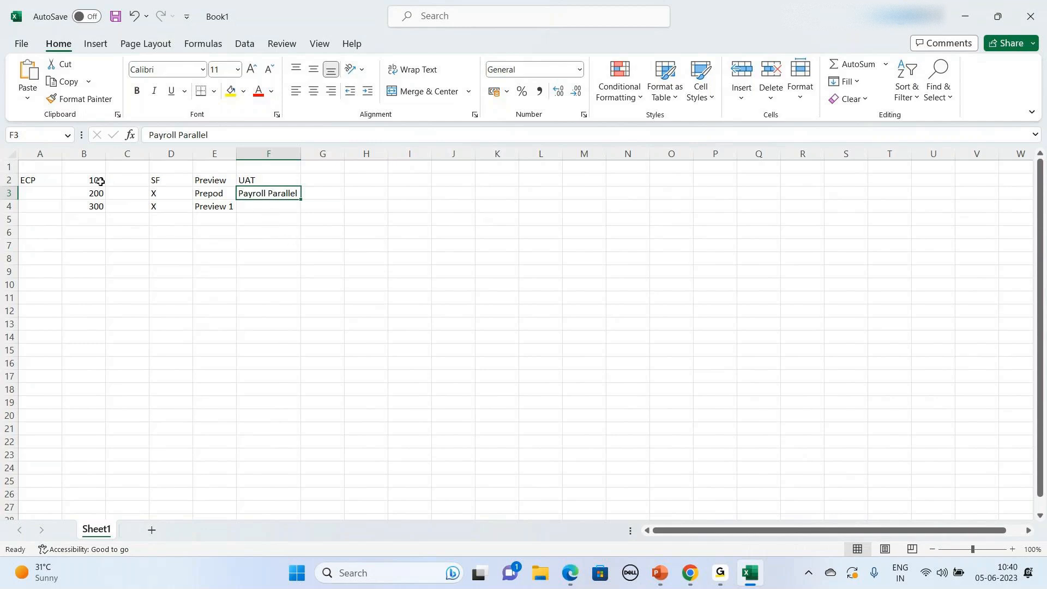
pyautogui.click(247, 179)
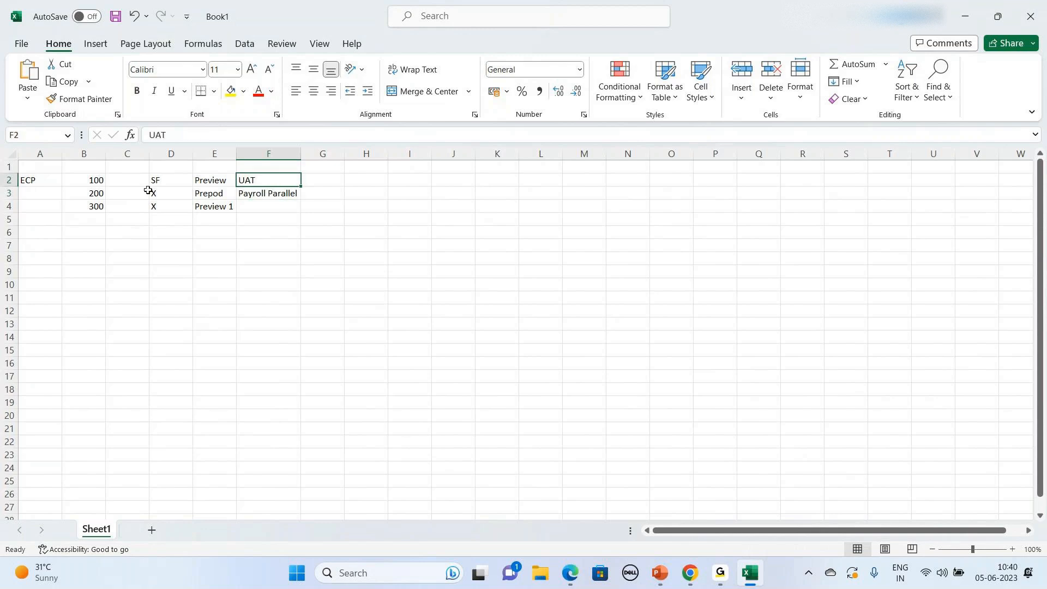
pyautogui.click(100, 180)
pyautogui.click(242, 193)
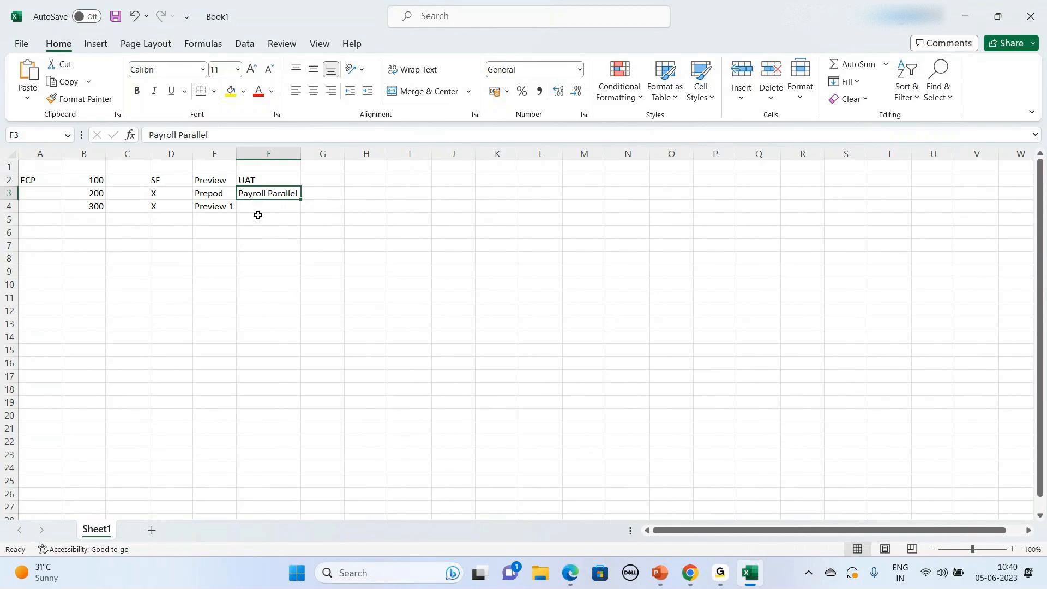
# Step: Enter the note YTD,Payroll Comparision in cell G3, beside Payroll Parallel
pyautogui.click(315, 194)
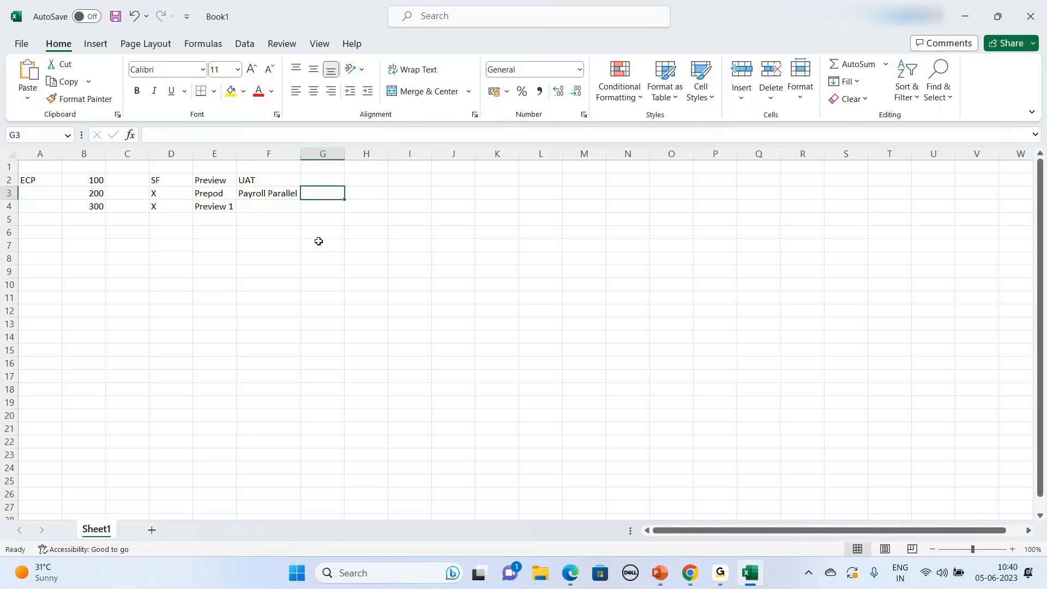
pyautogui.write('YTD')
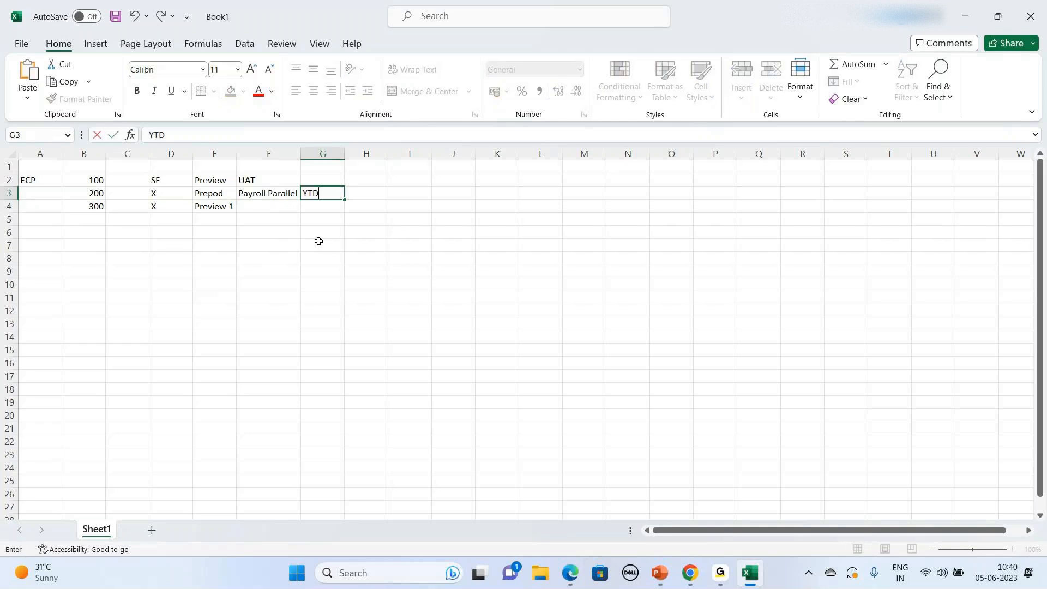
pyautogui.write(',Payroll Comparision')
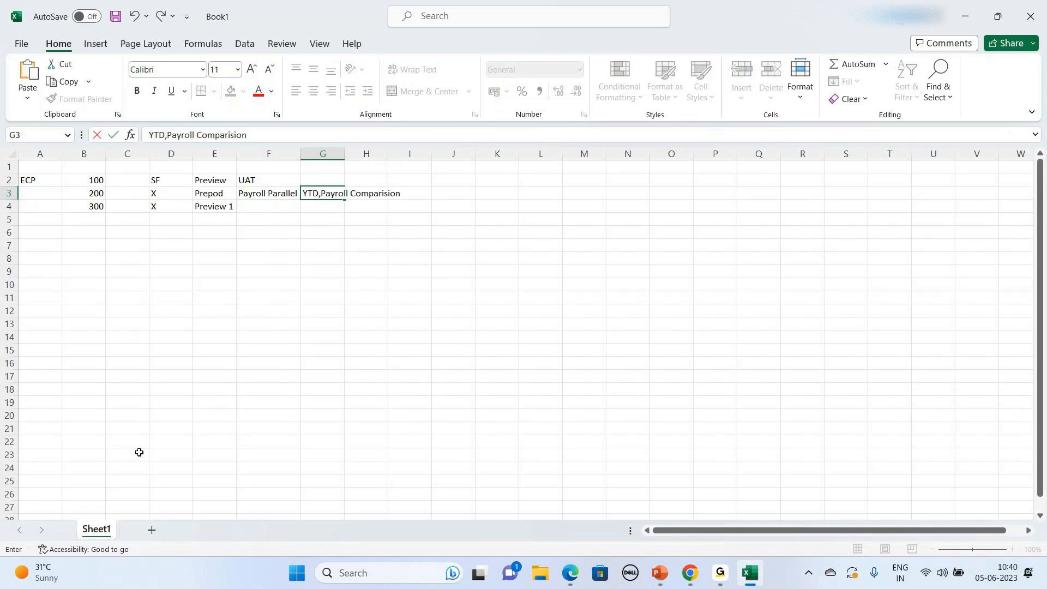
pyautogui.click(322, 259)
pyautogui.click(276, 207)
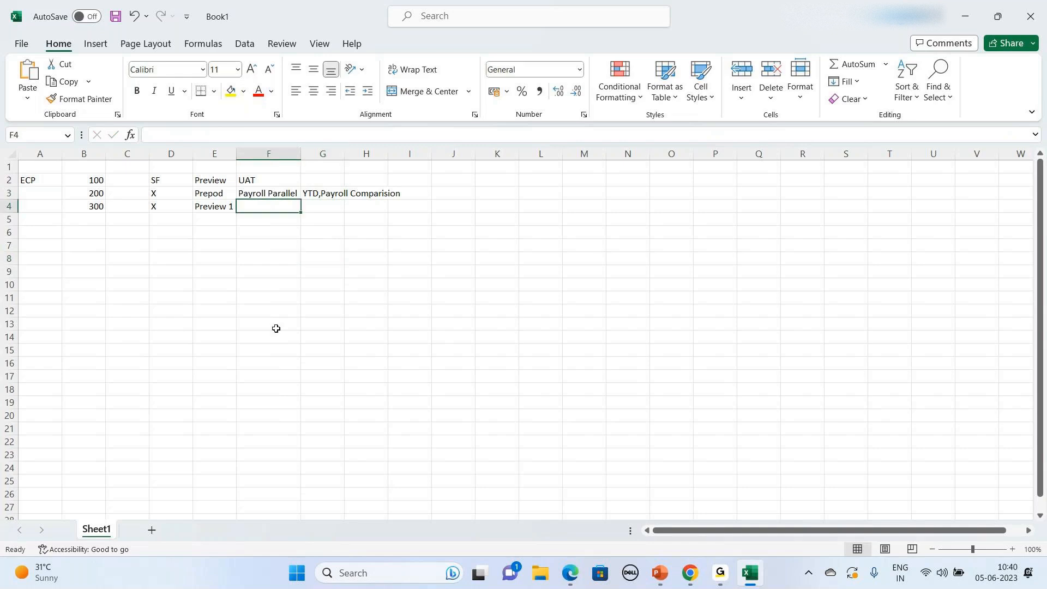
pyautogui.click(259, 195)
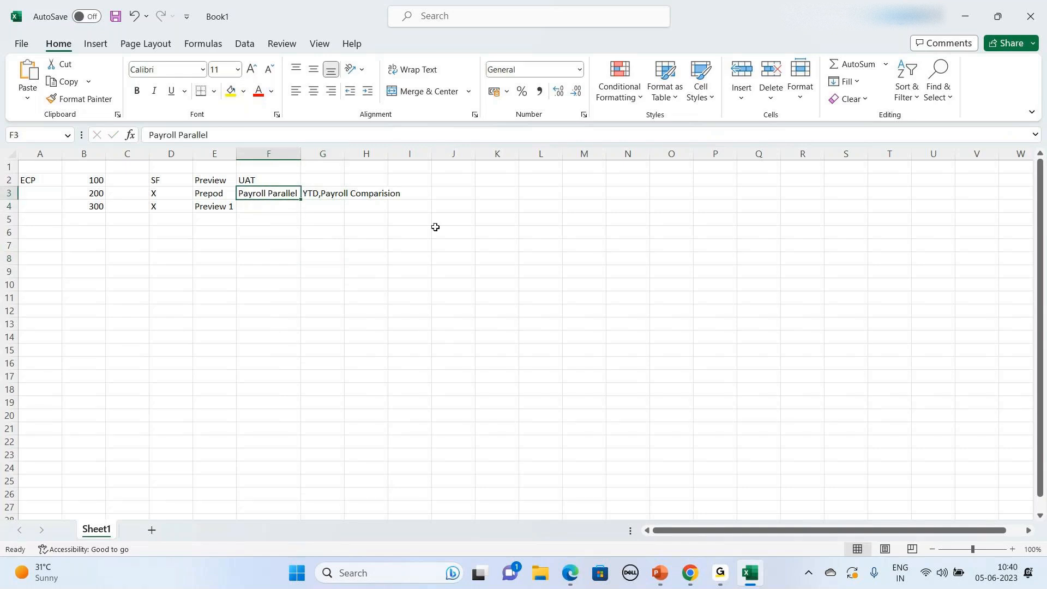
pyautogui.click(256, 207)
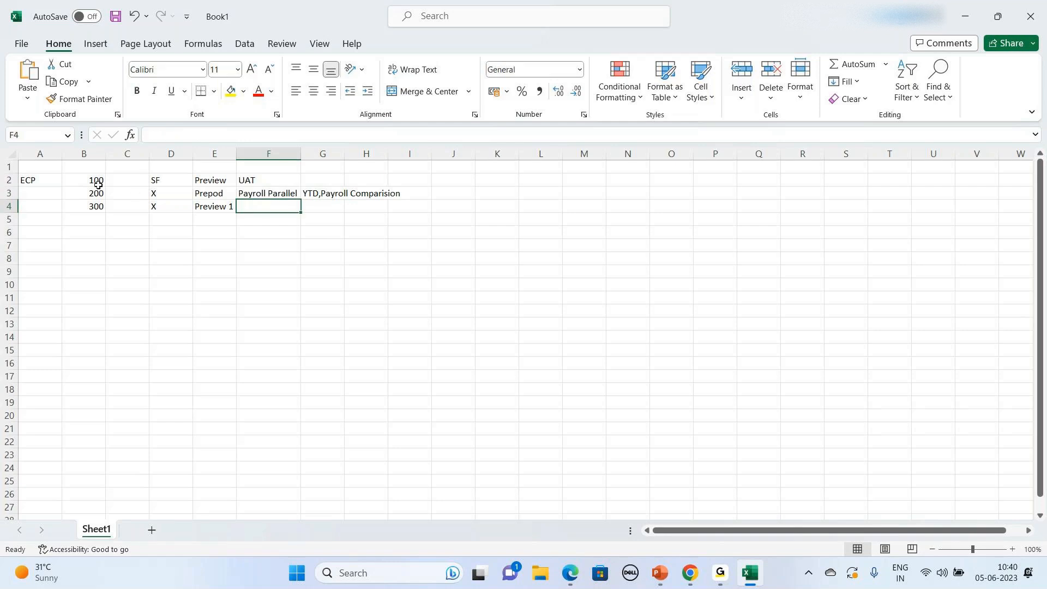
pyautogui.click(272, 182)
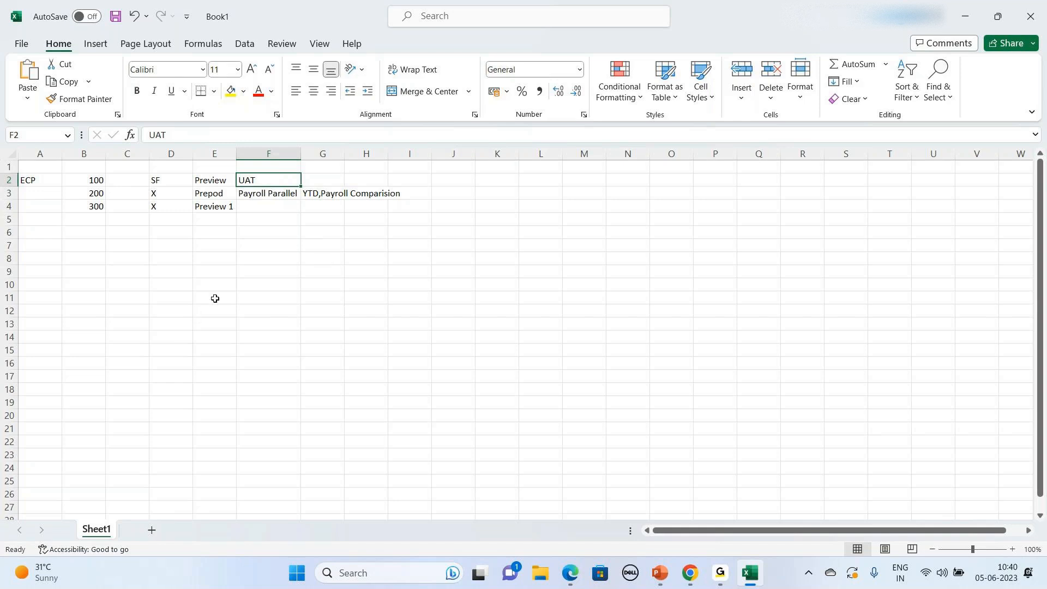
pyautogui.click(265, 213)
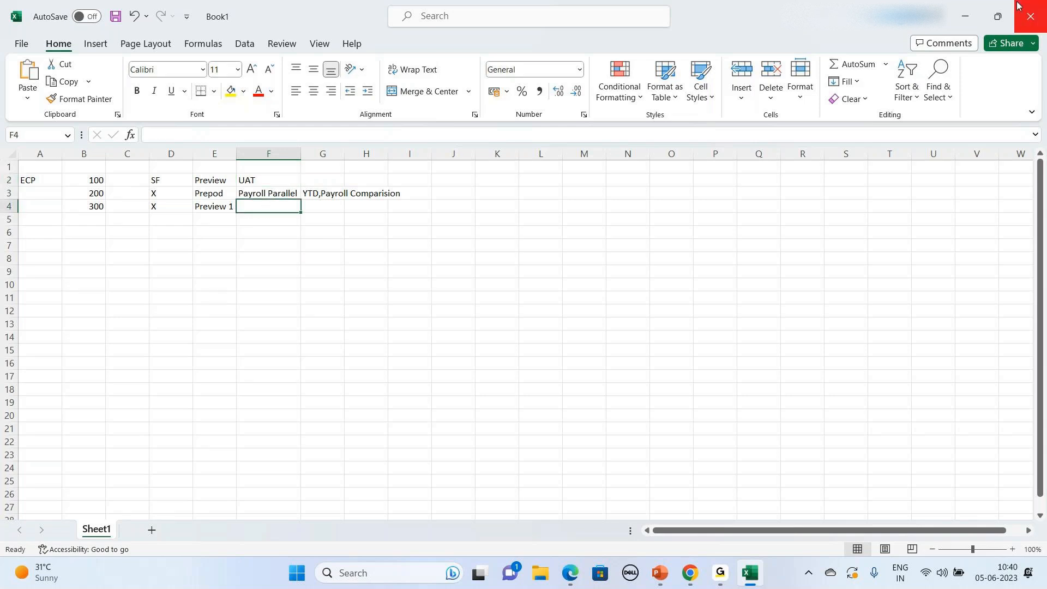
# Step: Switch to the PowerPoint presentation and view the slide on setting up the Employee Central Payroll System as a full-screen slide show
pyautogui.click(964, 15)
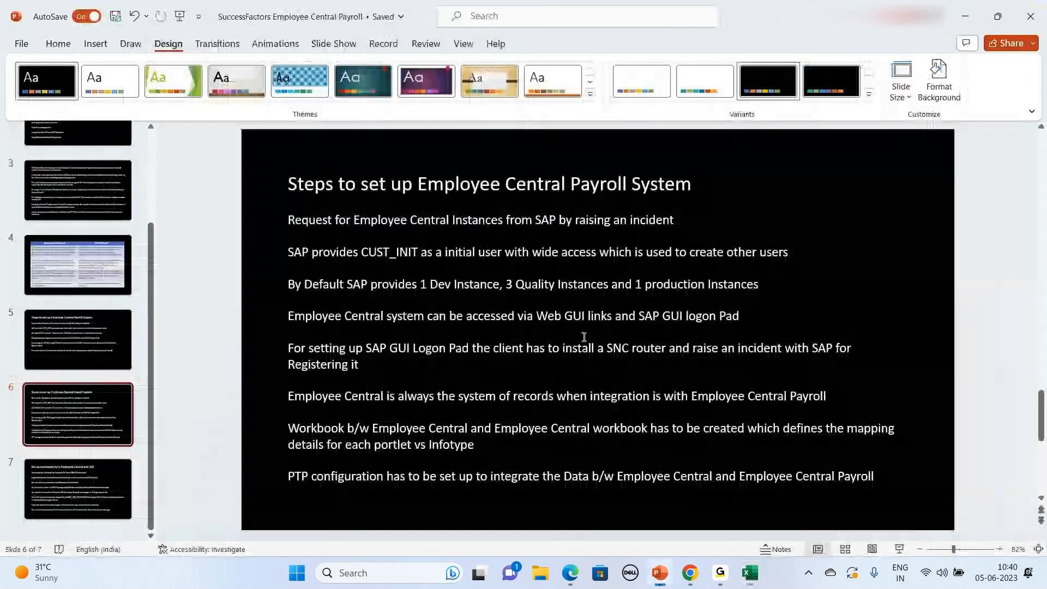
pyautogui.hotkey('shift', 'F5')
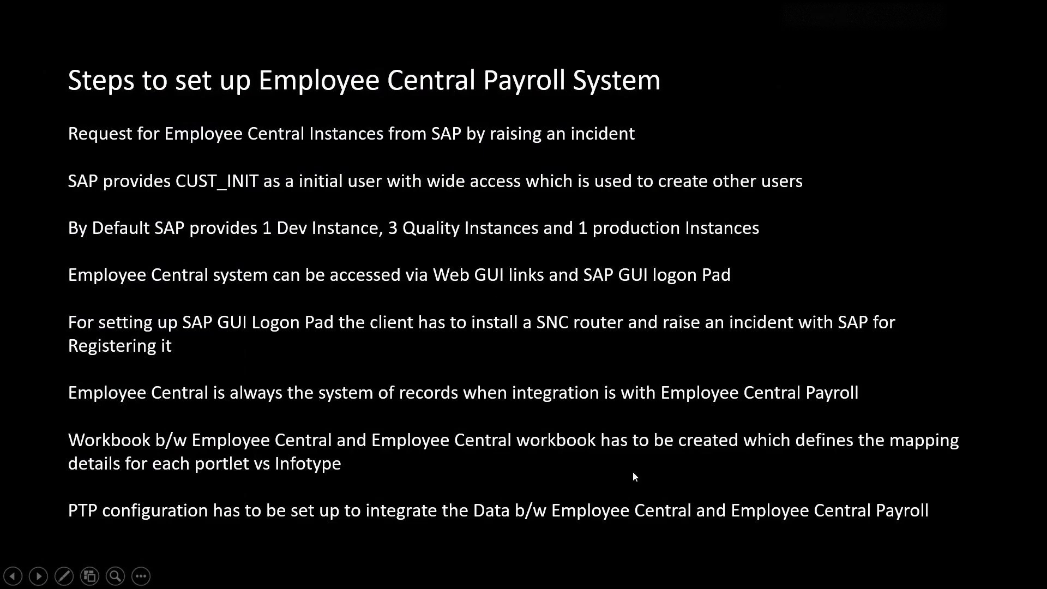
pyautogui.press('Escape')
pyautogui.hotkey('alt', 'Tab')
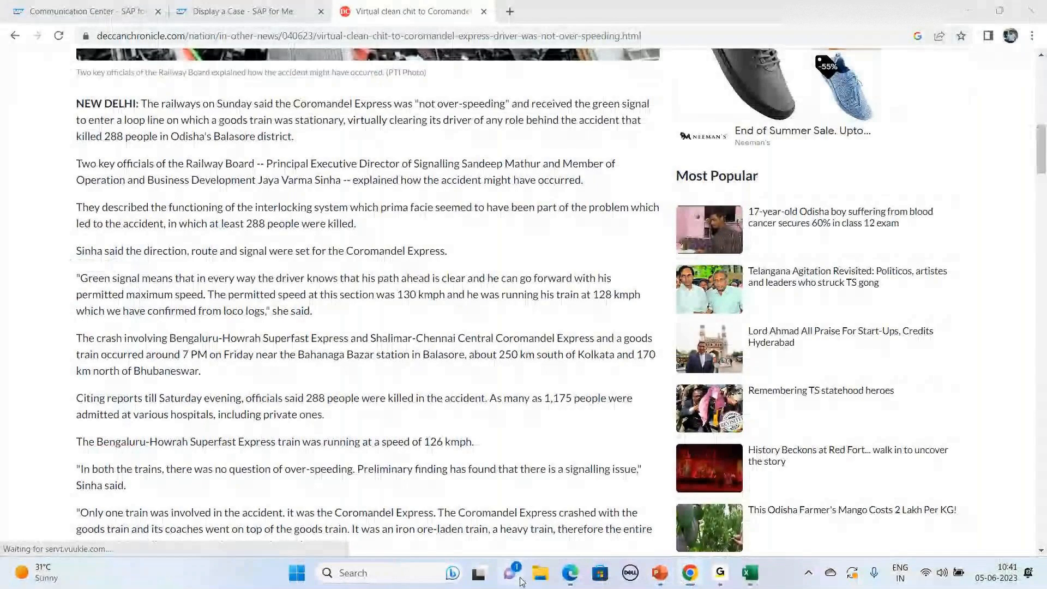
pyautogui.moveTo(567, 572)
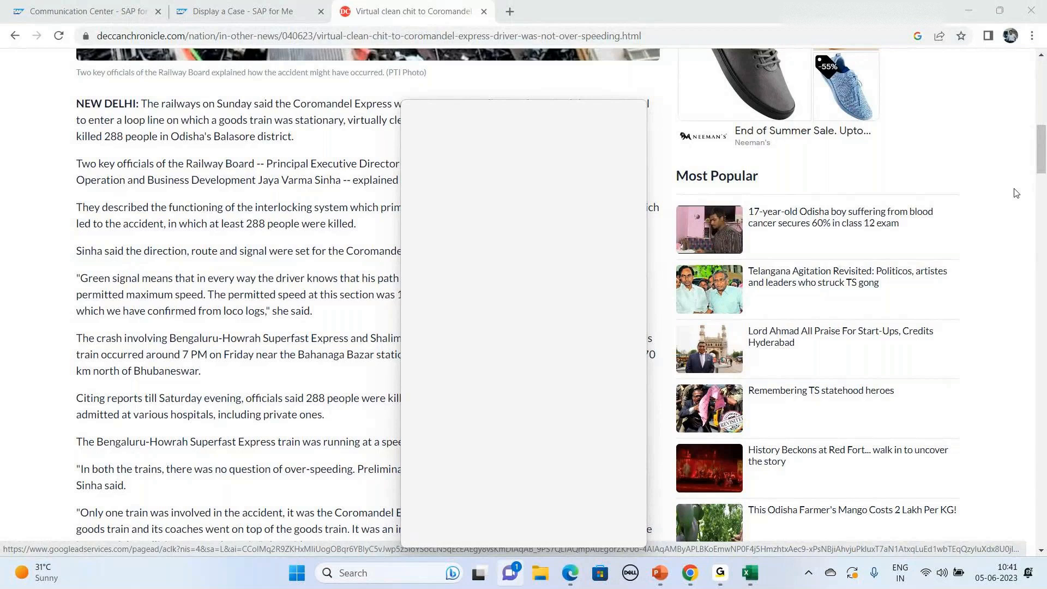
pyautogui.scroll(-8, 961, 241)
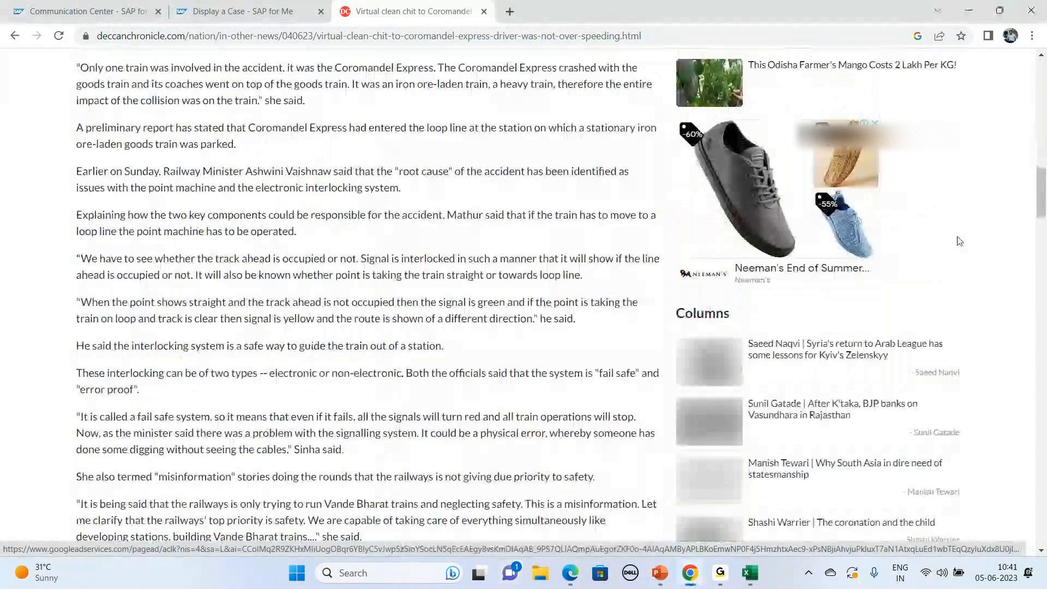
pyautogui.hotkey('ctrl', 't')
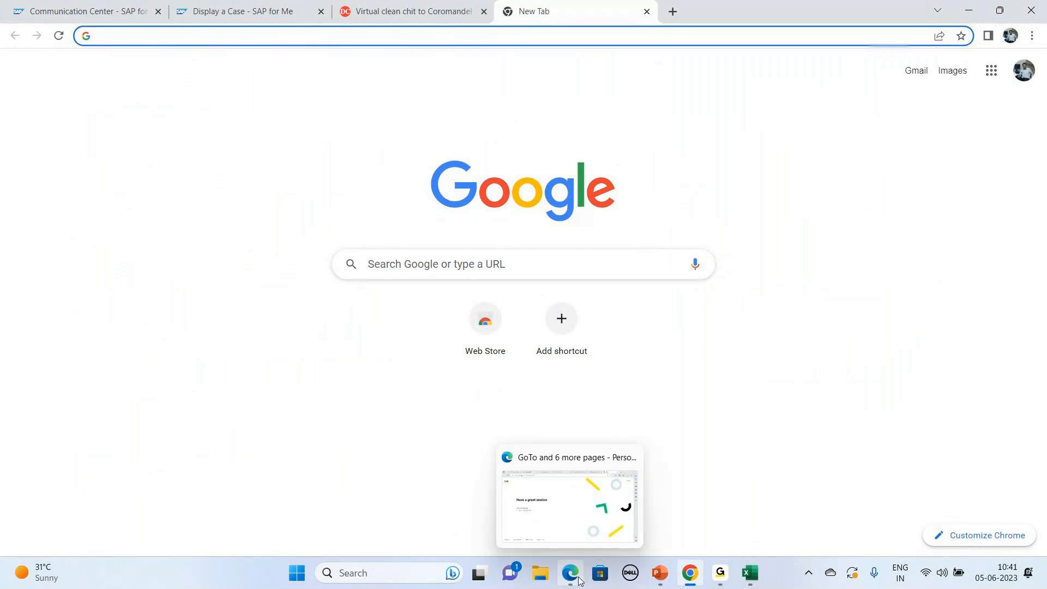
# Step: Switch to the Edge browser and bring up the Display IMG page of the SAP payroll system
pyautogui.click(570, 506)
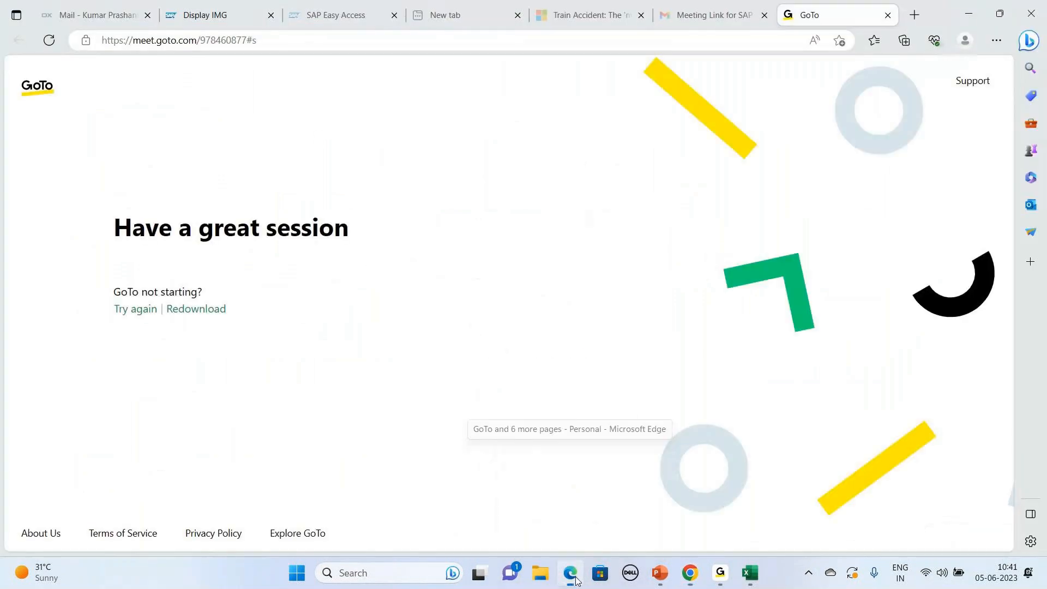
pyautogui.click(198, 17)
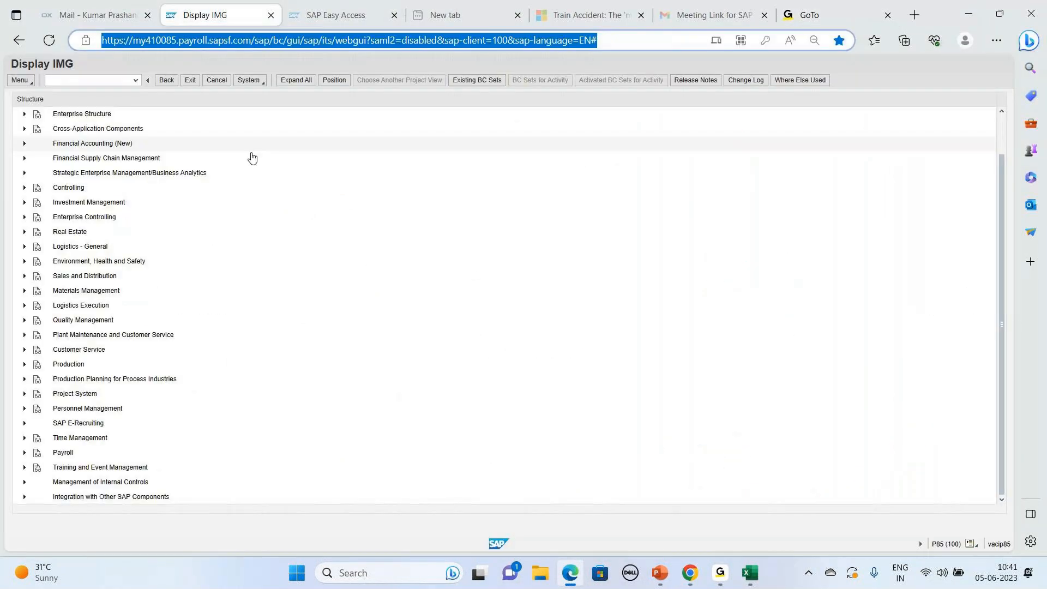
pyautogui.click(890, 85)
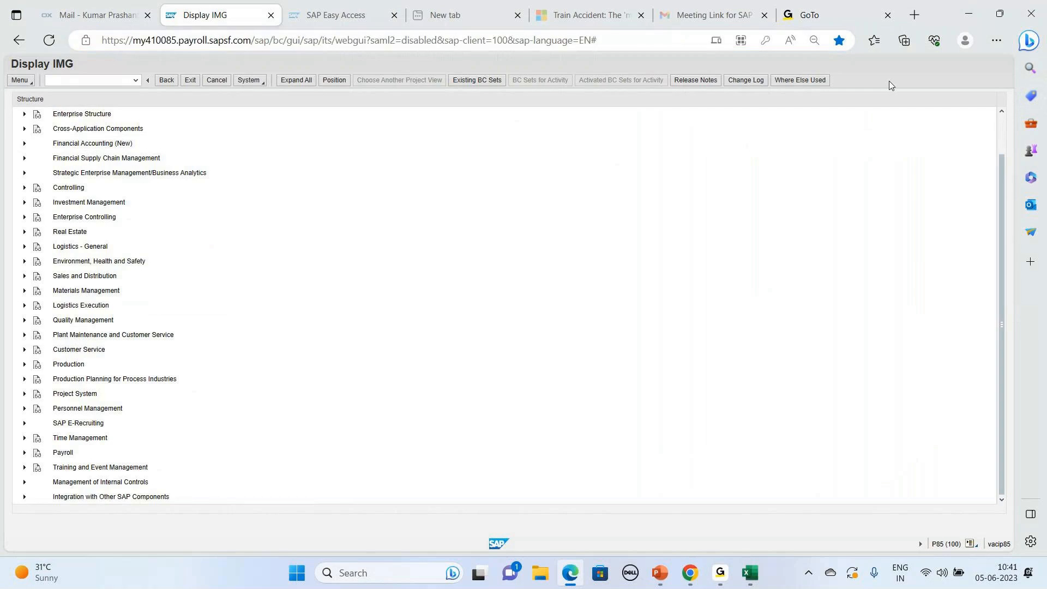
# Step: Highlight the payroll system number 410085 in the Display IMG page's address
pyautogui.click(402, 40)
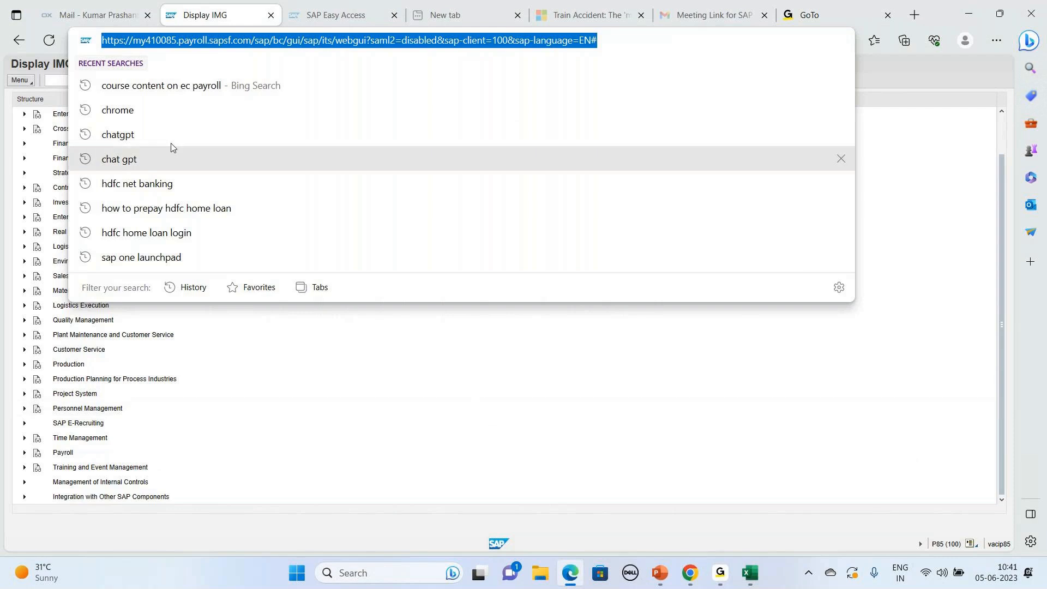
pyautogui.click(147, 43)
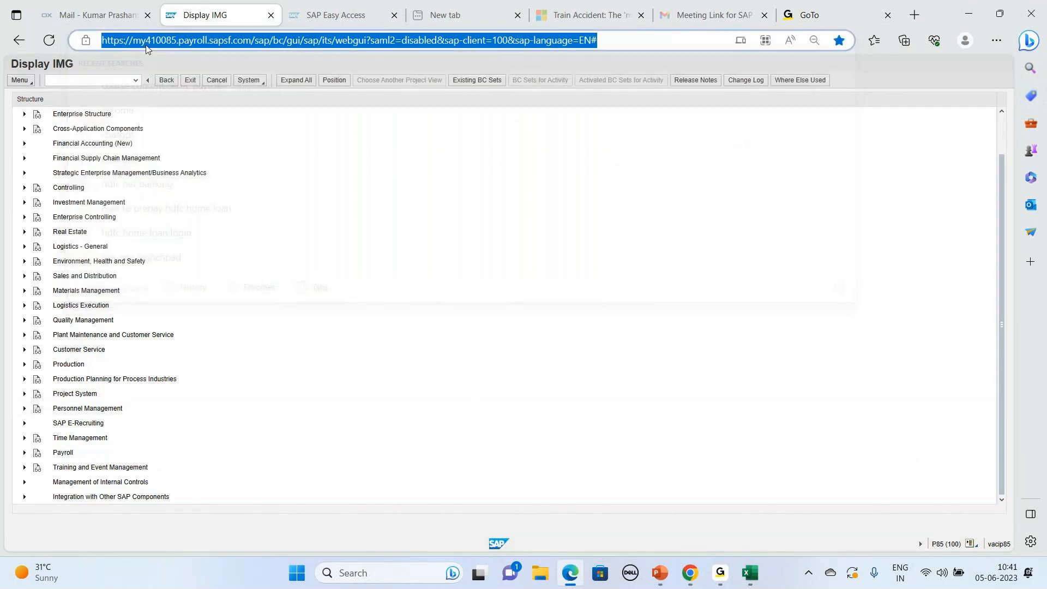
pyautogui.moveTo(146, 41); pyautogui.dragTo(176, 40)
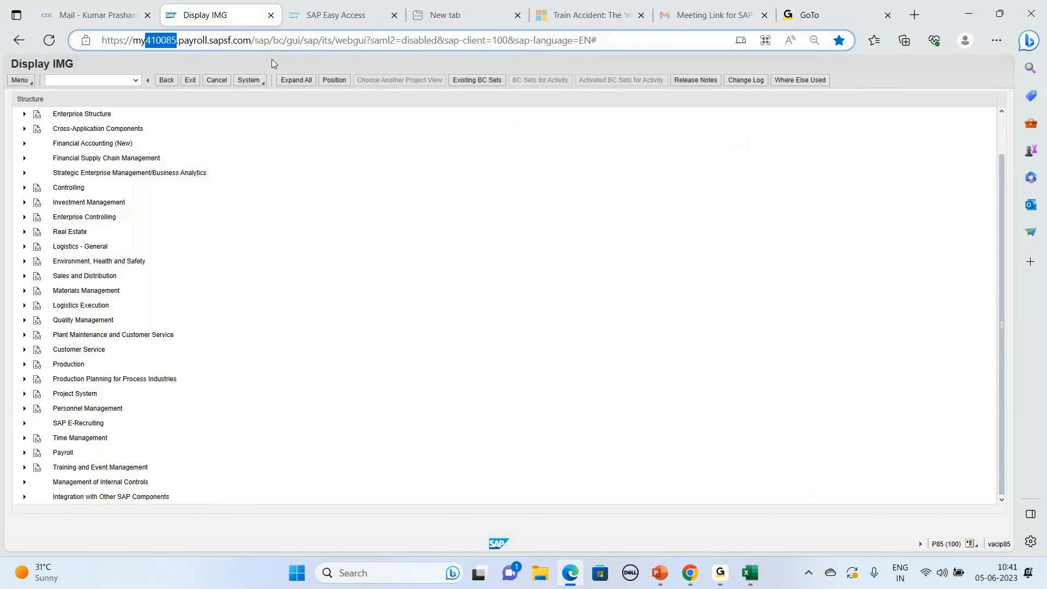
pyautogui.click(163, 41)
pyautogui.moveTo(145, 40); pyautogui.dragTo(177, 42)
# Step: Switch to the Excel worksheet and enter the labels ECP, Dev and Client in cells A6 to C6
pyautogui.click(750, 573)
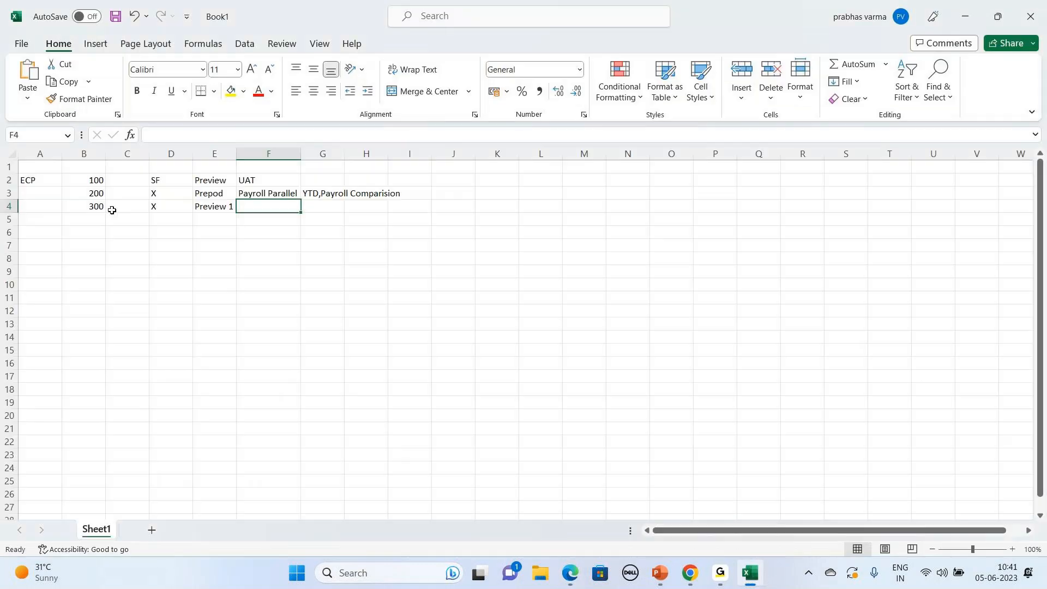
pyautogui.click(49, 232)
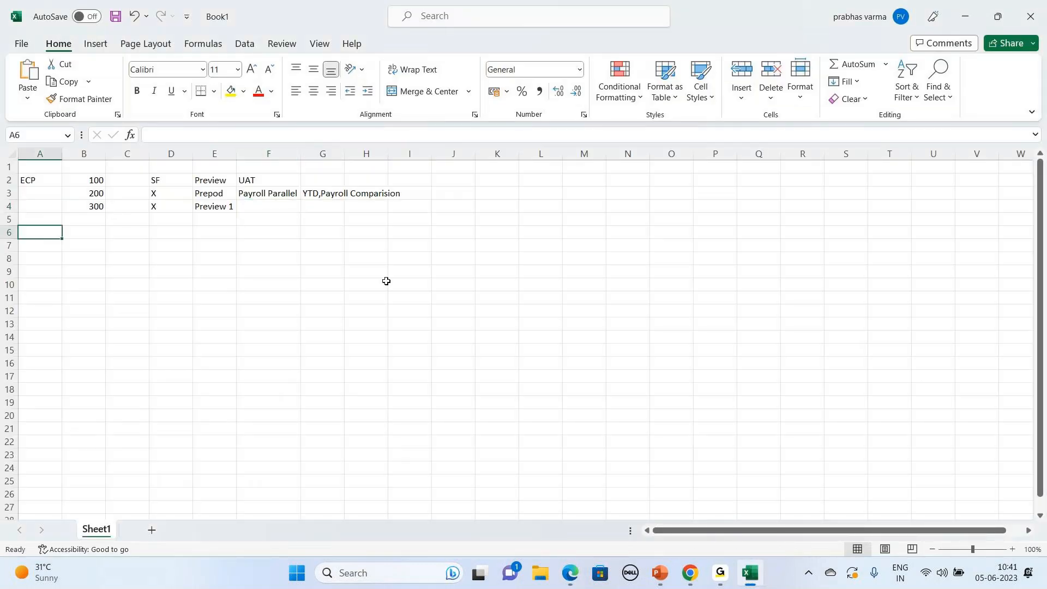
pyautogui.write('ECP')
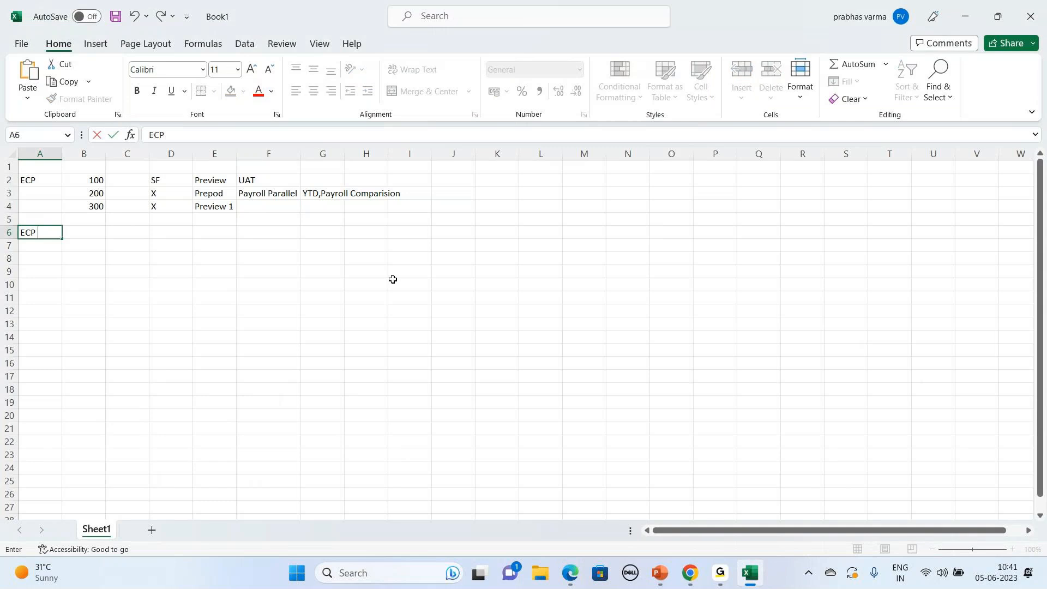
pyautogui.press('Tab')
pyautogui.write('De')
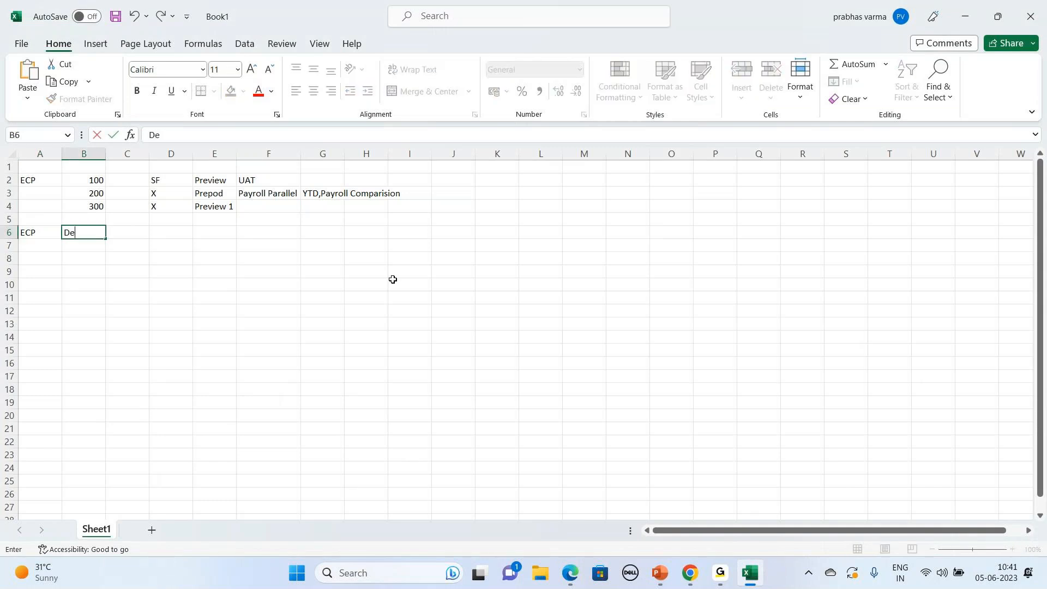
pyautogui.press('BackSpace')
pyautogui.press('BackSpace')
pyautogui.write('Dev')
pyautogui.press('Tab')
pyautogui.write('Client')
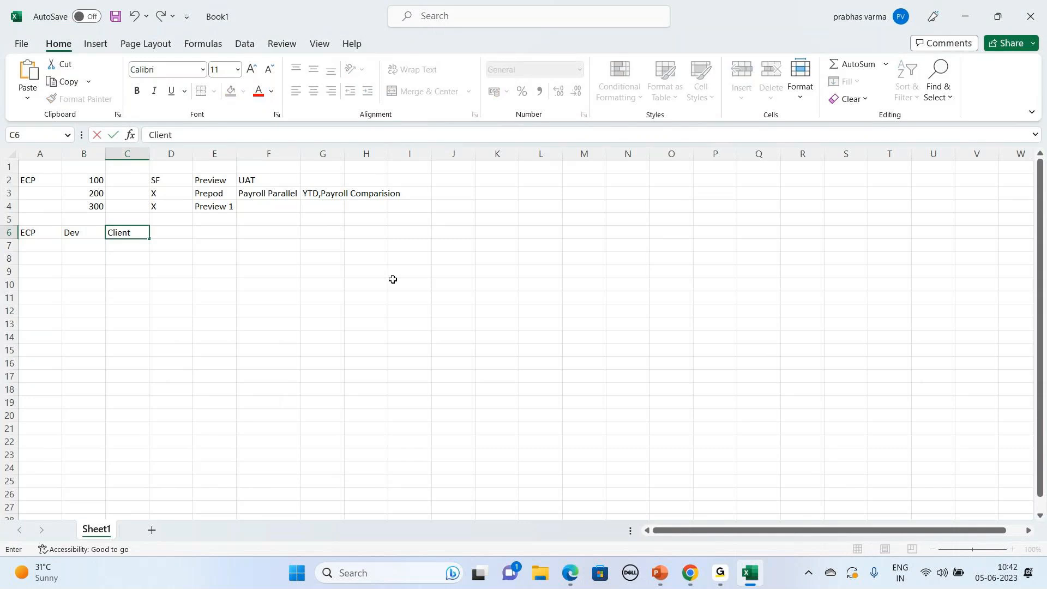
# Step: Enter the ECP system number 410085 in cell A7 and its client 100 in cell C7
pyautogui.click(30, 246)
pyautogui.write('4100')
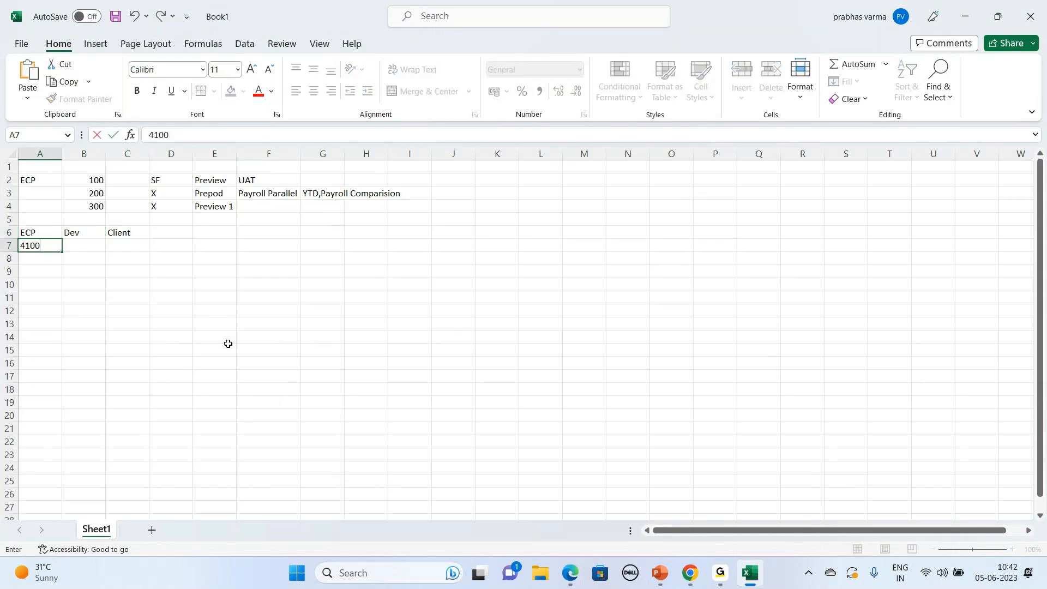
pyautogui.write('85')
pyautogui.hotkey('alt', 'Tab')
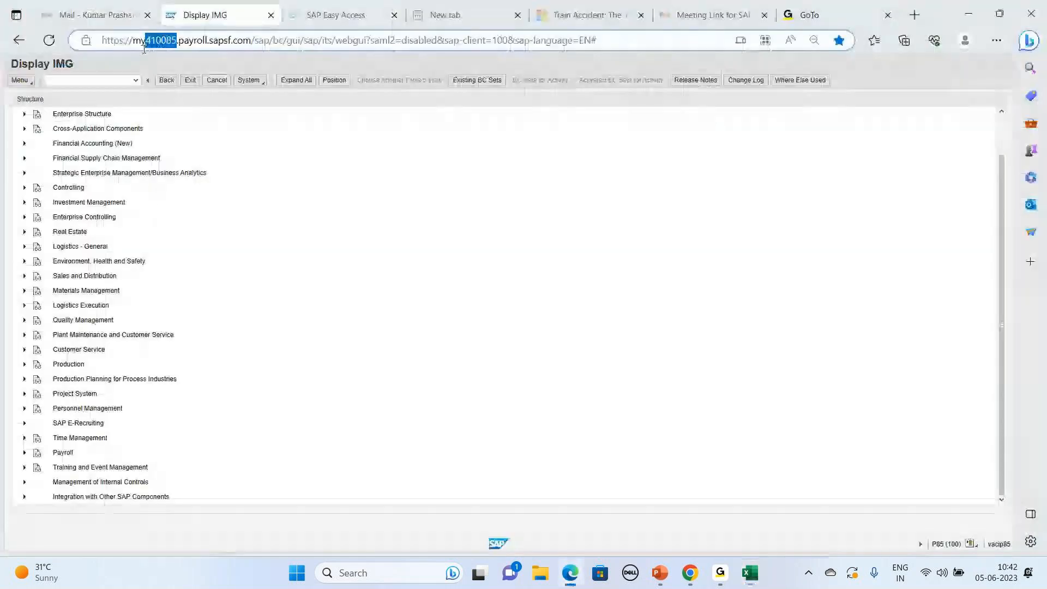
pyautogui.hotkey('alt', 'Tab')
pyautogui.click(122, 244)
pyautogui.write('100')
pyautogui.click(171, 310)
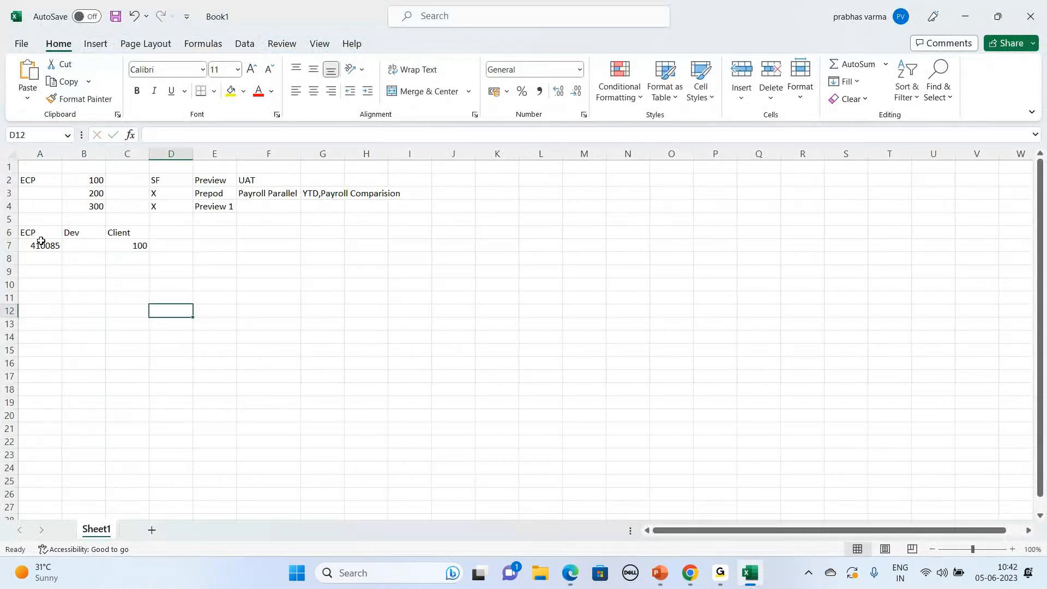
pyautogui.click(76, 245)
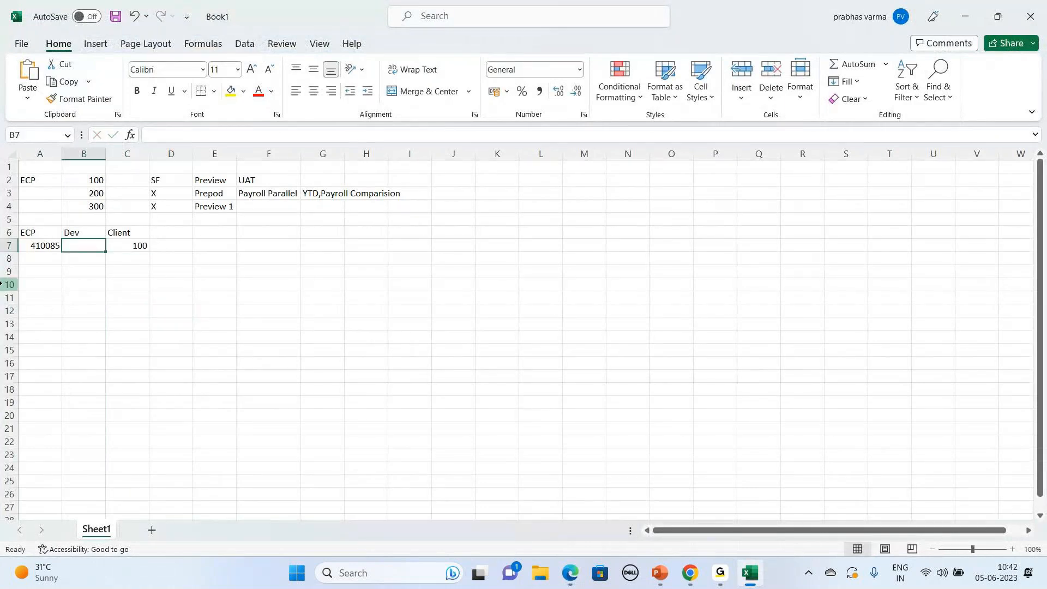
# Step: Add system 410086 labelled QA in row 8, with clients 100, 200 and 300 in cells C8 to C10
pyautogui.click(34, 262)
pyautogui.write('4')
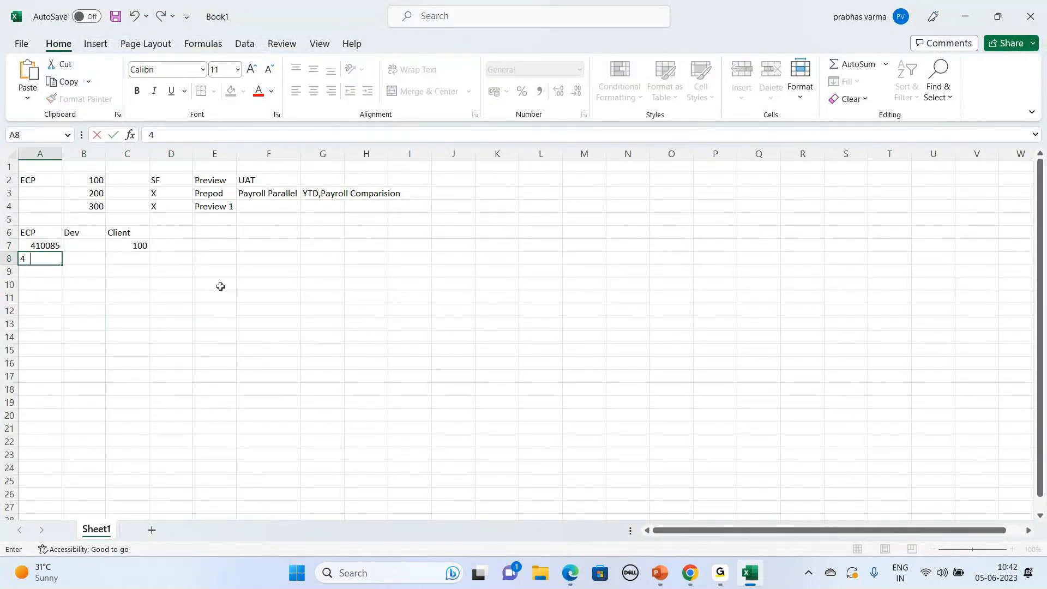
pyautogui.write('10086')
pyautogui.press('Tab')
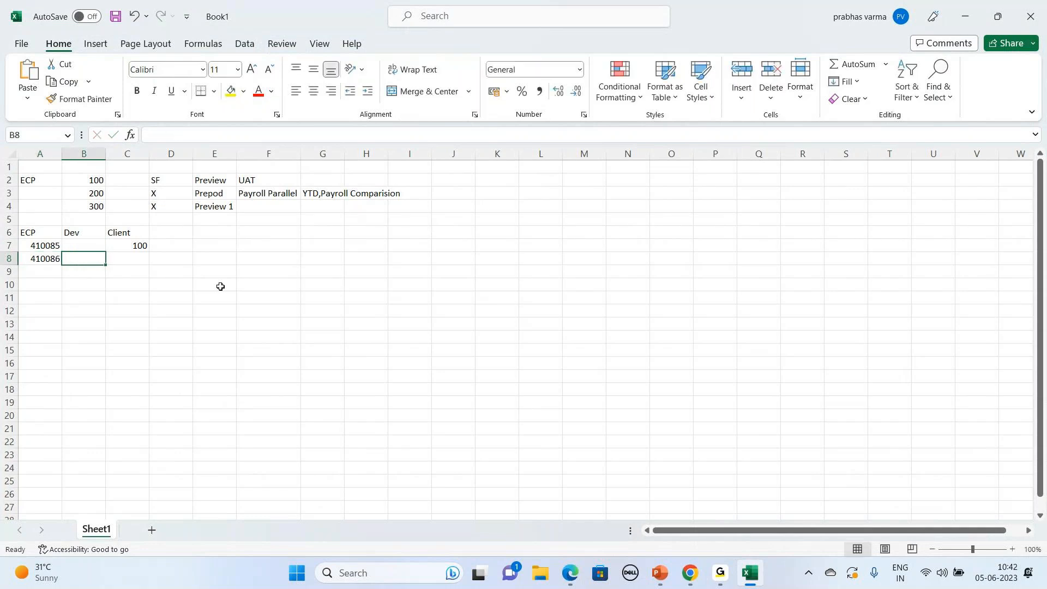
pyautogui.write('QA')
pyautogui.press('Tab')
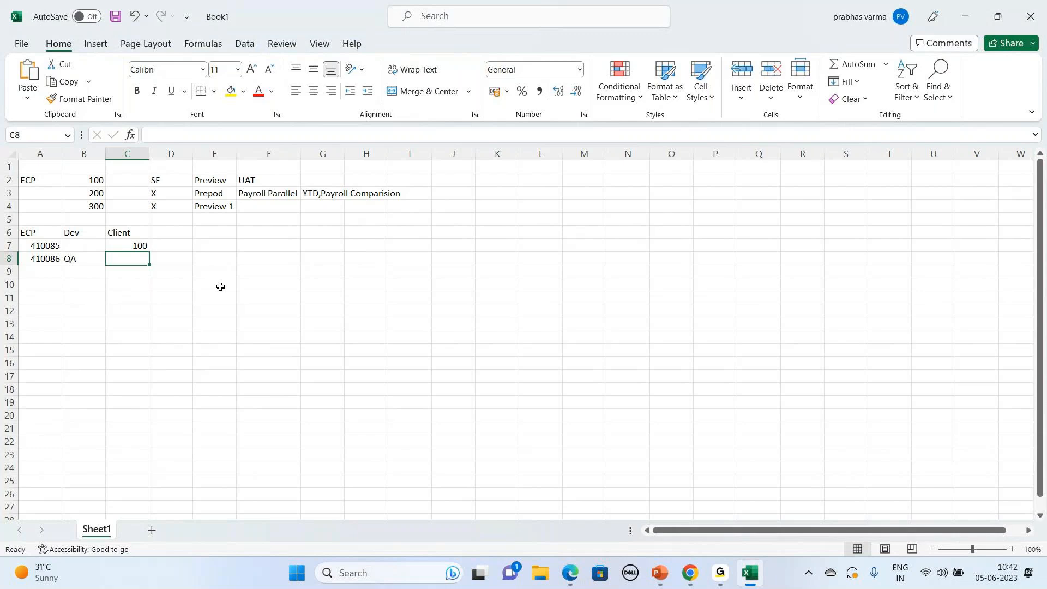
pyautogui.write('100')
pyautogui.press('Return')
pyautogui.write('20')
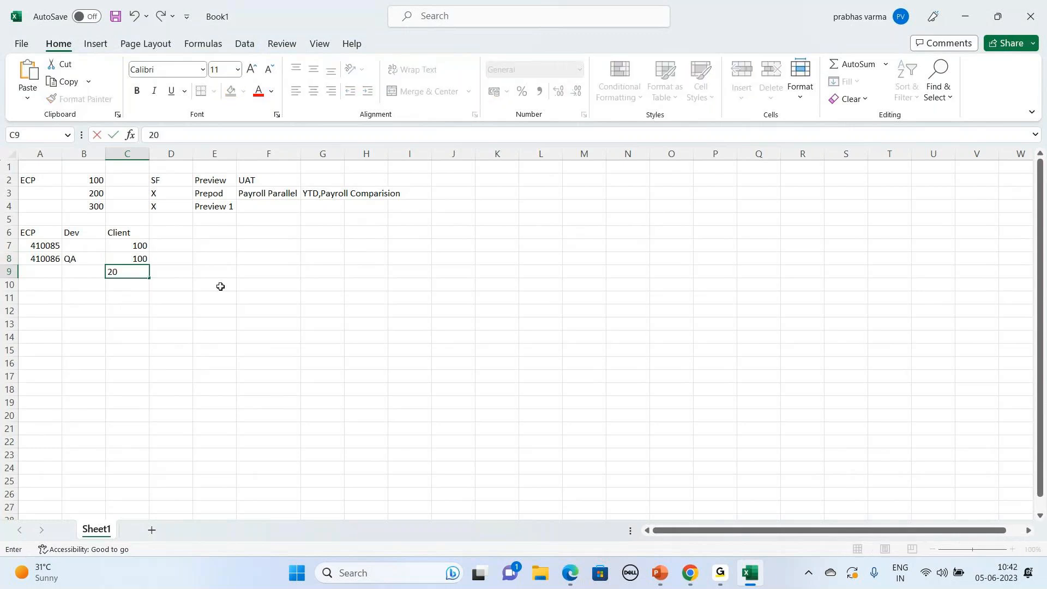
pyautogui.write('0')
pyautogui.press('Return')
pyautogui.write('300')
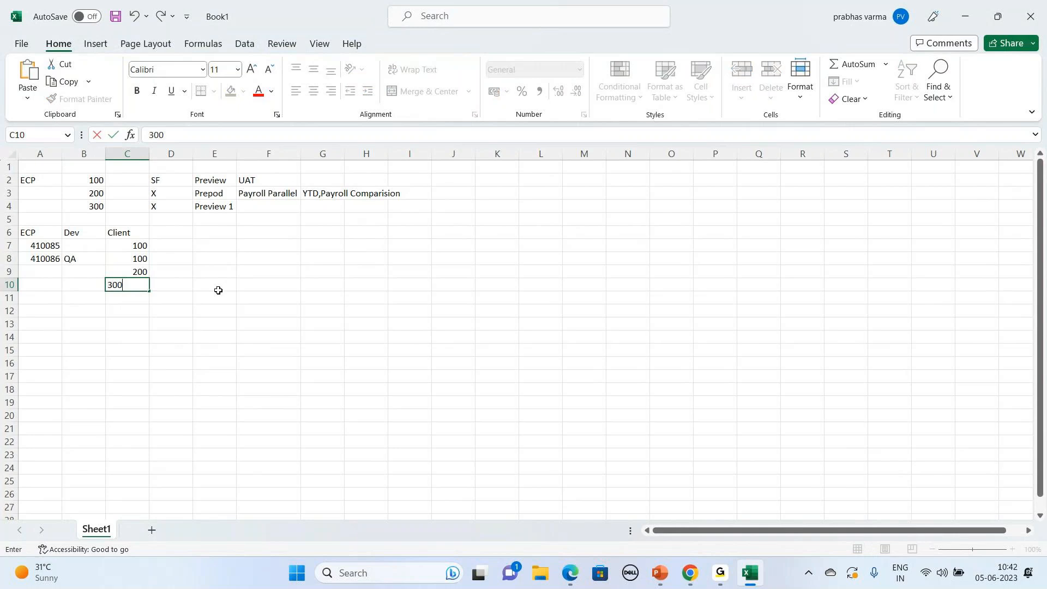
# Step: Add system 410087 labelled Prod with client 100 in row 11
pyautogui.click(43, 298)
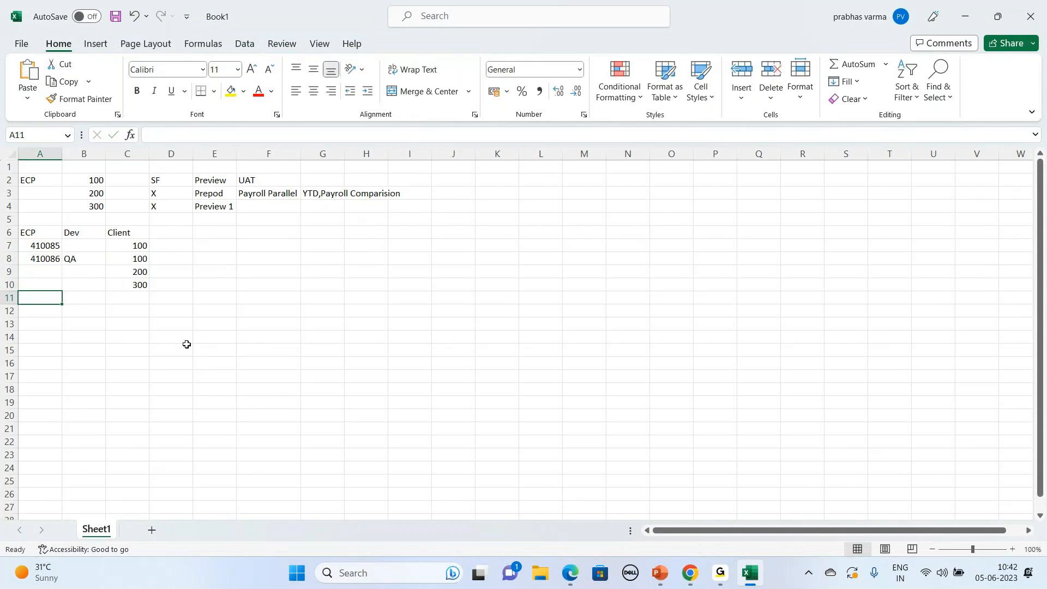
pyautogui.write('410087')
pyautogui.press('Tab')
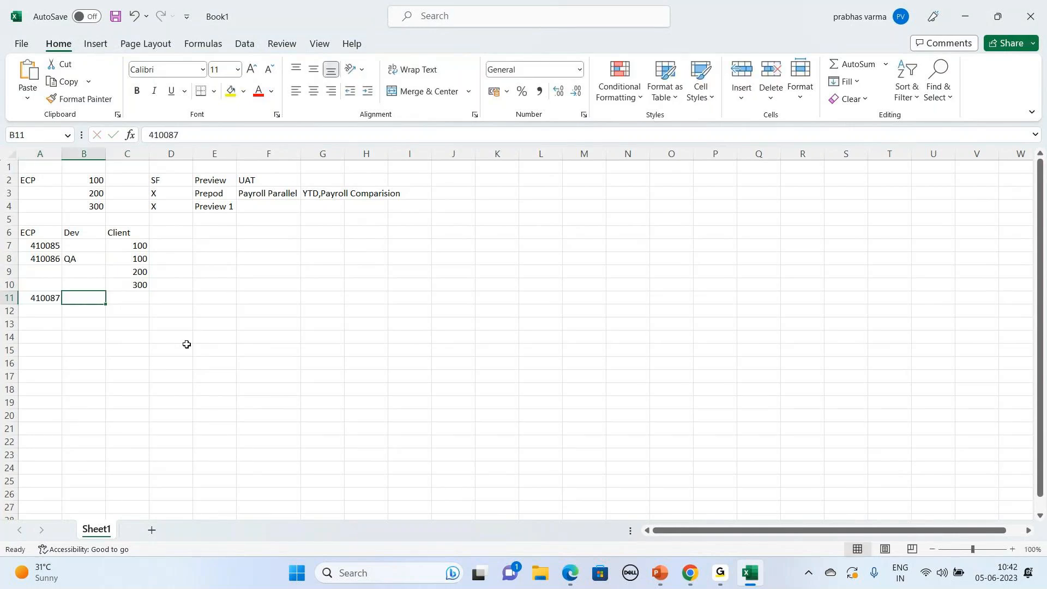
pyautogui.write('Prod')
pyautogui.press('Tab')
pyautogui.write('10')
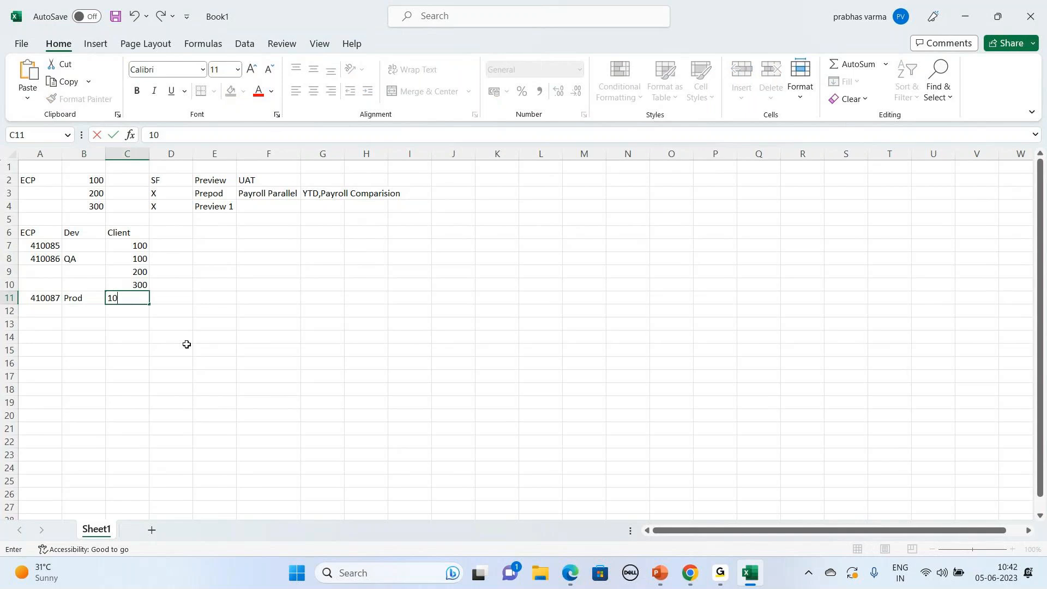
pyautogui.write('0')
pyautogui.click(187, 345)
# Step: Move the Dev label from cell B6 to B7, beside system 410085
pyautogui.moveTo(49, 233); pyautogui.dragTo(140, 296)
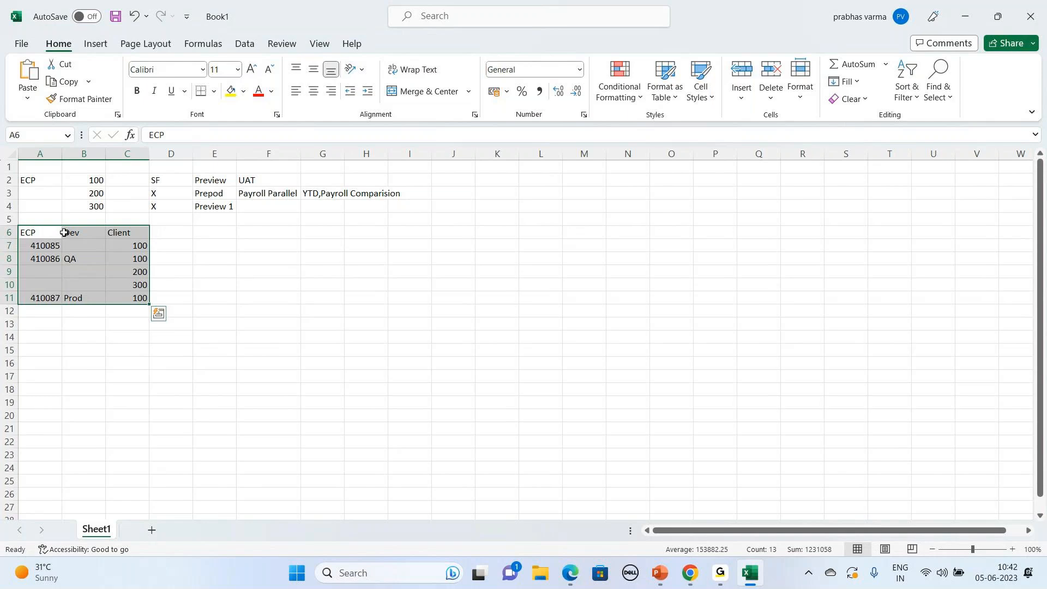
pyautogui.click(82, 233)
pyautogui.hotkey('ctrl', 'c')
pyautogui.press('Down')
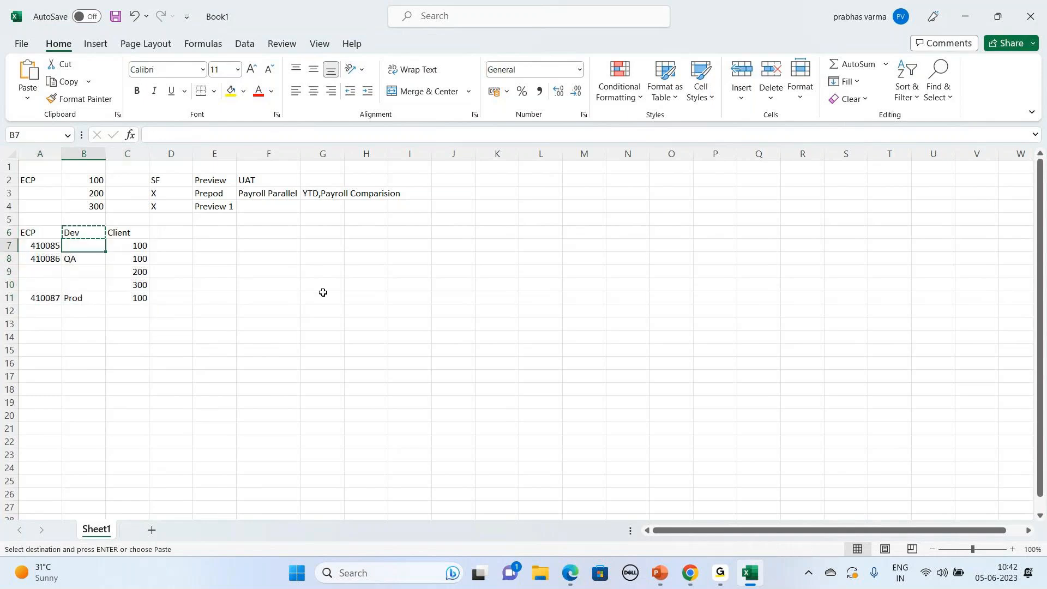
pyautogui.press('Return')
pyautogui.click(394, 293)
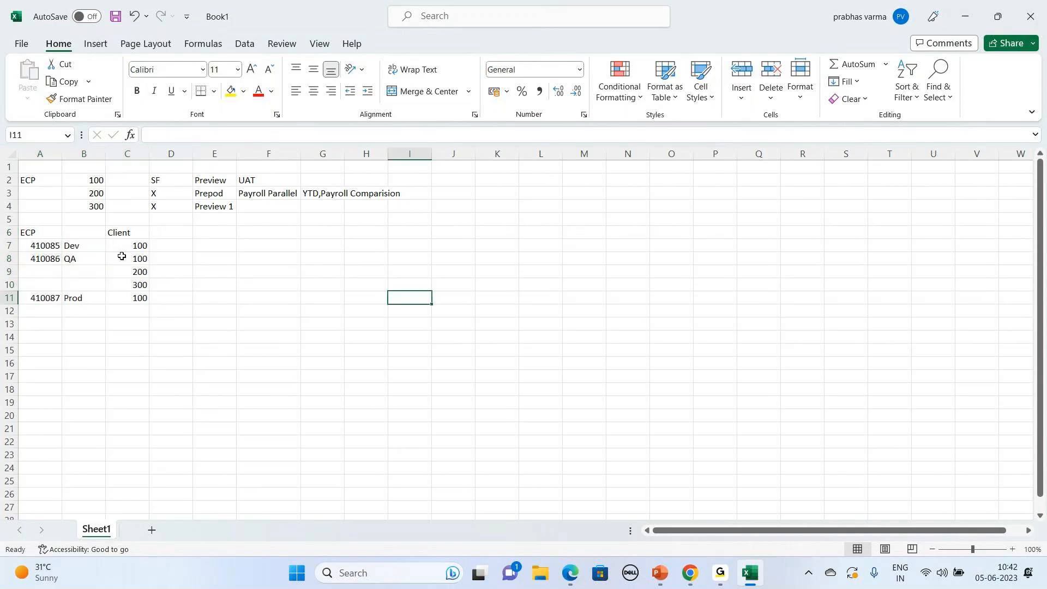
# Step: Switch to Edge to highlight the system number and the sap-client value in the page address, and return to the Excel worksheet
pyautogui.click(33, 243)
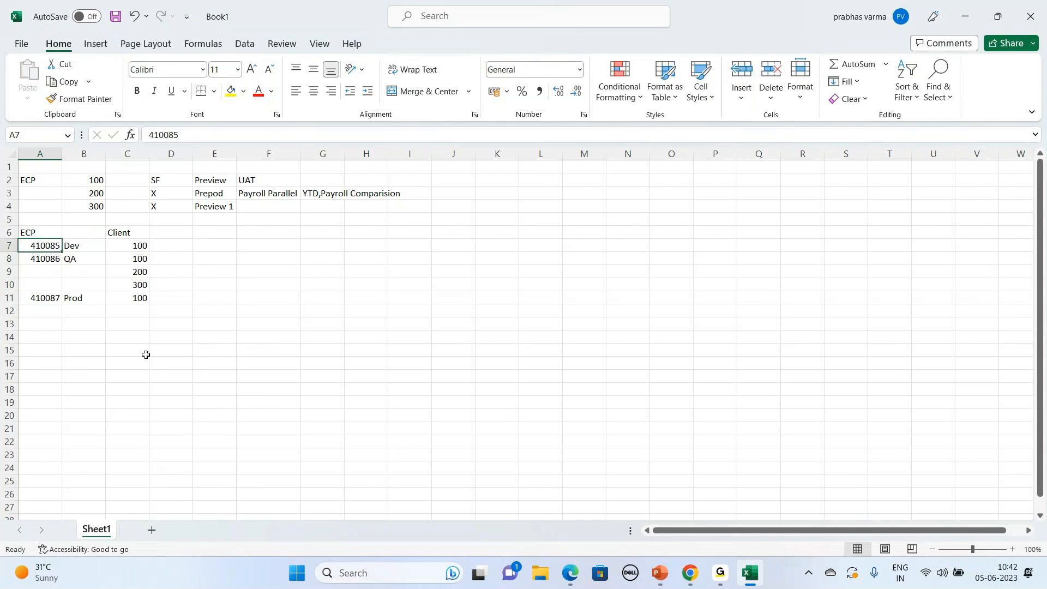
pyautogui.hotkey('alt', 'Tab')
pyautogui.moveTo(178, 41); pyautogui.dragTo(148, 36)
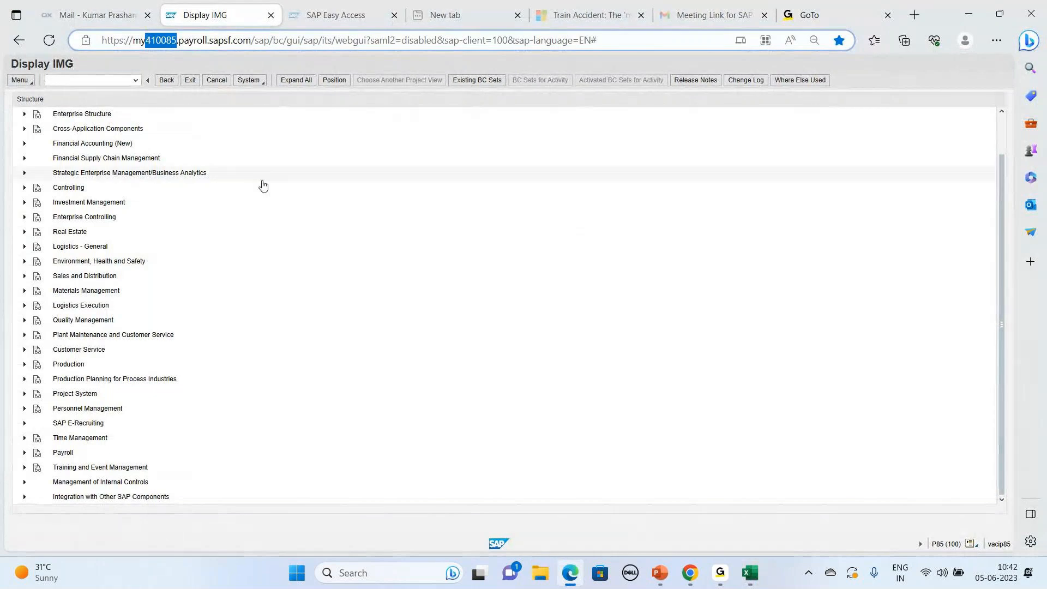
pyautogui.doubleClick(502, 39)
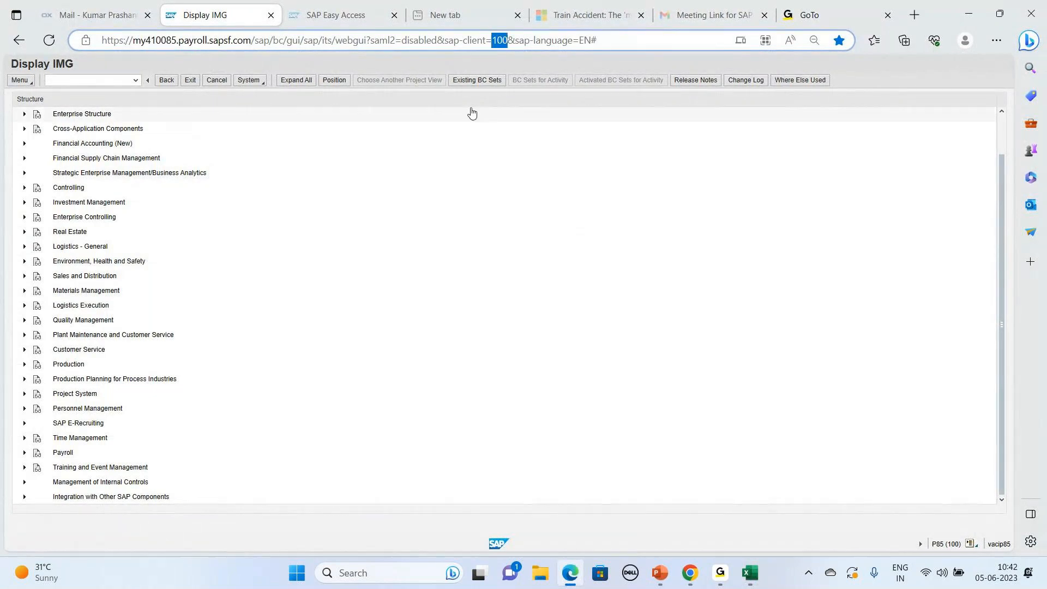
pyautogui.hotkey('alt', 'Tab')
# Step: Examine which clients belong to the Dev and QA systems in rows 7 to 10, especially QA clients 200 and 300
pyautogui.click(85, 248)
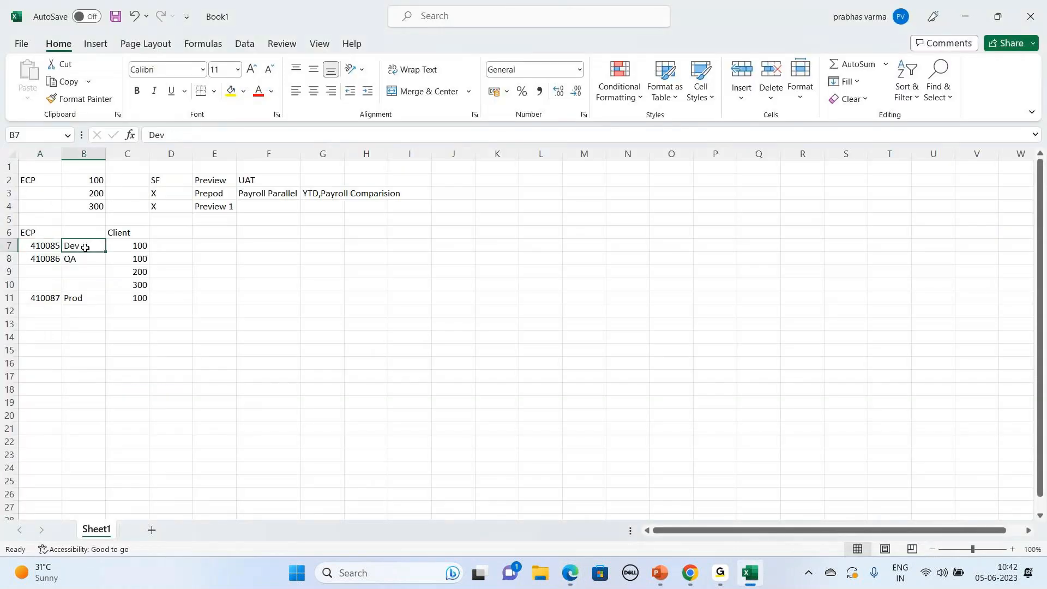
pyautogui.click(145, 250)
pyautogui.click(48, 260)
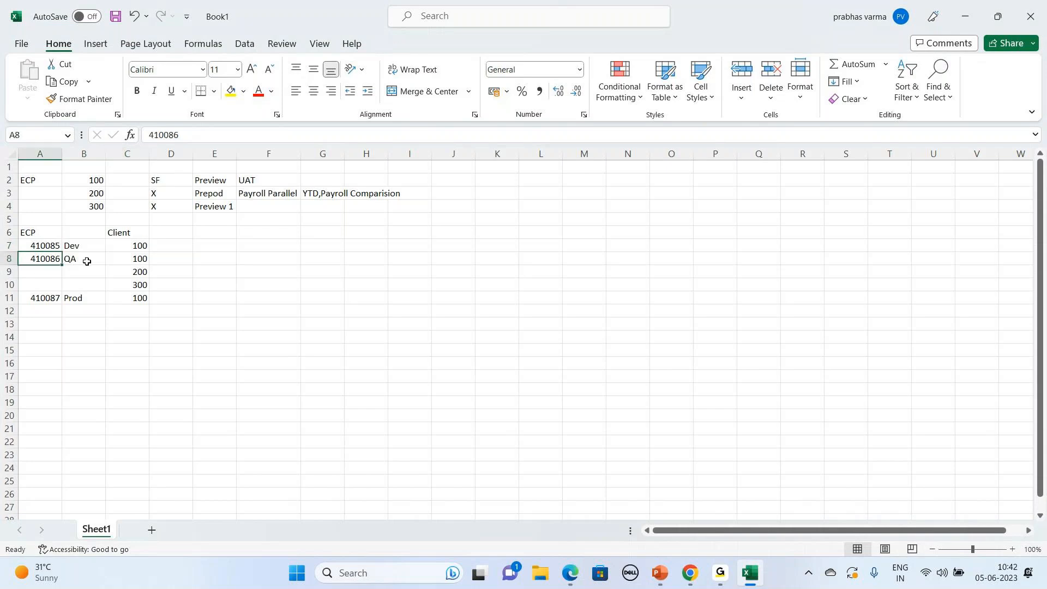
pyautogui.click(130, 260)
pyautogui.click(129, 286)
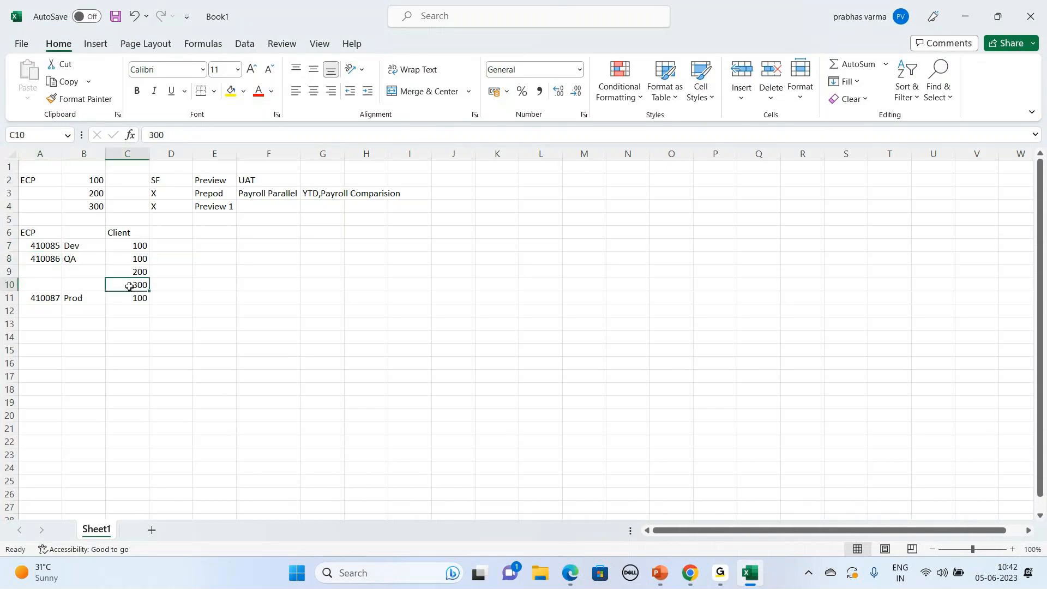
pyautogui.click(129, 275)
pyautogui.moveTo(131, 276); pyautogui.dragTo(131, 285)
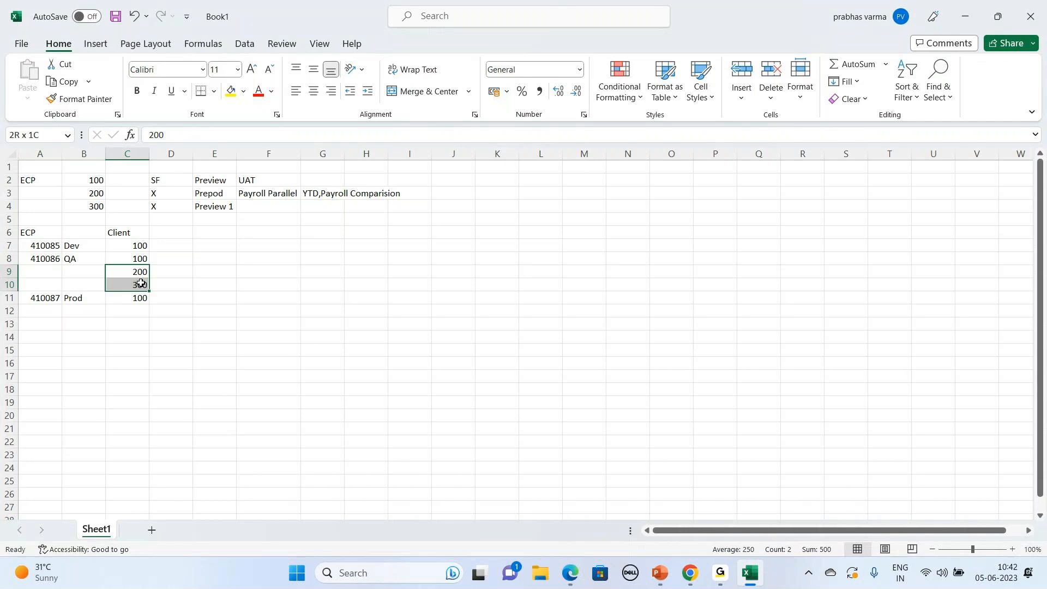
pyautogui.click(170, 274)
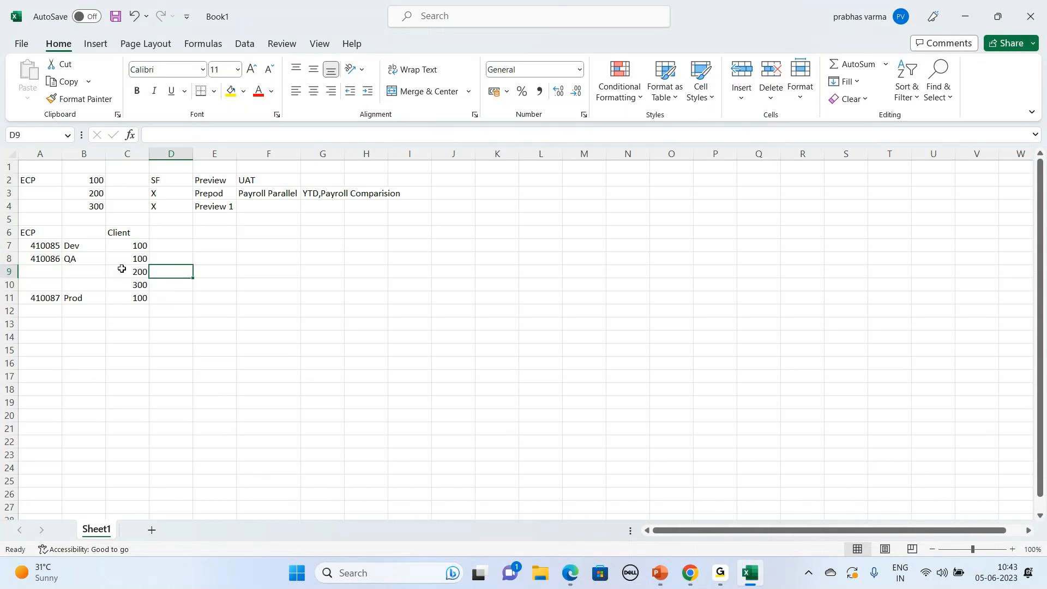
pyautogui.click(139, 271)
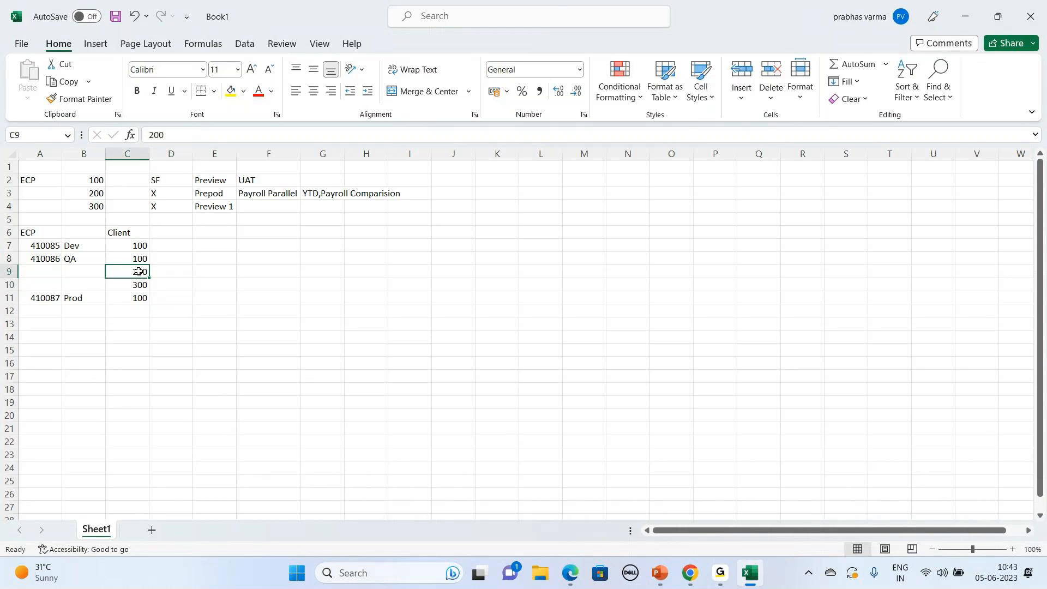
pyautogui.click(134, 284)
pyautogui.click(132, 272)
pyautogui.click(132, 283)
pyautogui.click(131, 272)
pyautogui.click(131, 283)
pyautogui.click(132, 273)
pyautogui.click(128, 260)
pyautogui.click(132, 273)
pyautogui.click(132, 284)
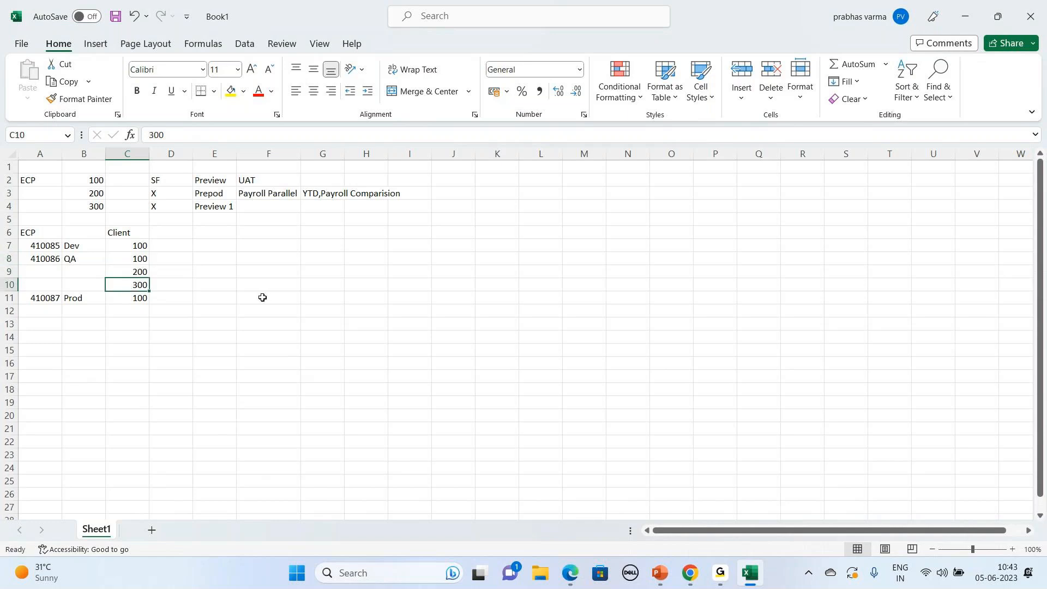
pyautogui.click(122, 257)
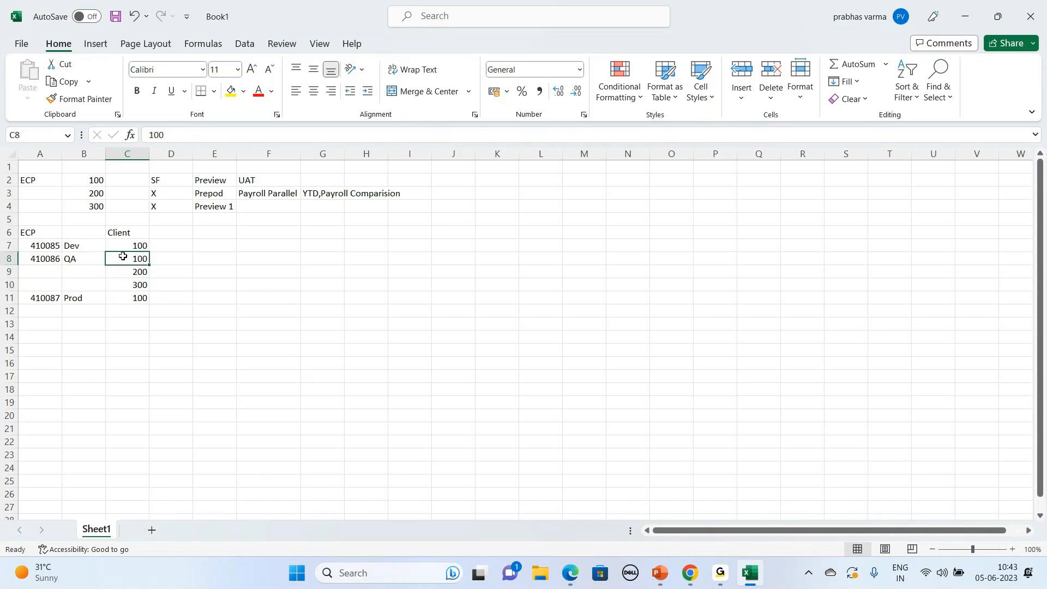
pyautogui.click(123, 282)
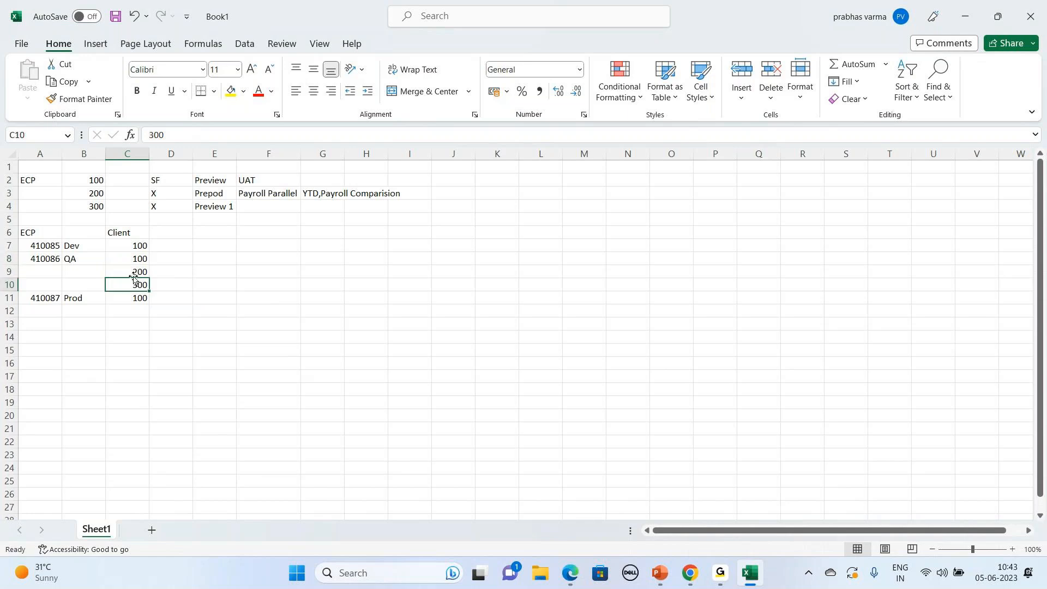
# Step: Examine QA clients 200 and 300, the Prod client, and the ECP system numbers in A7:A11
pyautogui.click(119, 273)
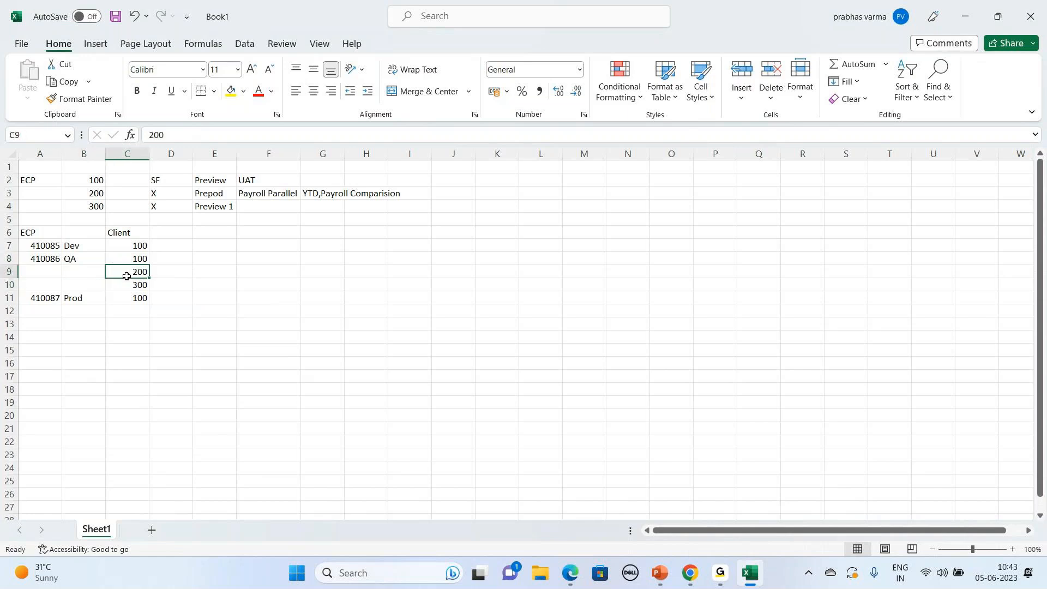
pyautogui.moveTo(127, 275); pyautogui.dragTo(127, 285)
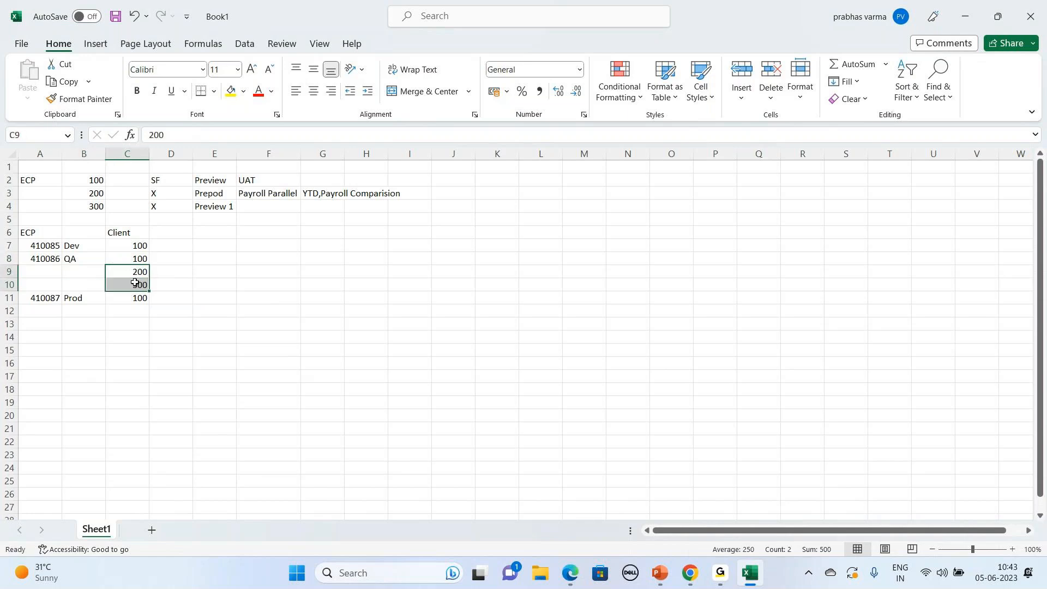
pyautogui.click(218, 307)
pyautogui.click(128, 299)
pyautogui.moveTo(48, 250); pyautogui.dragTo(47, 298)
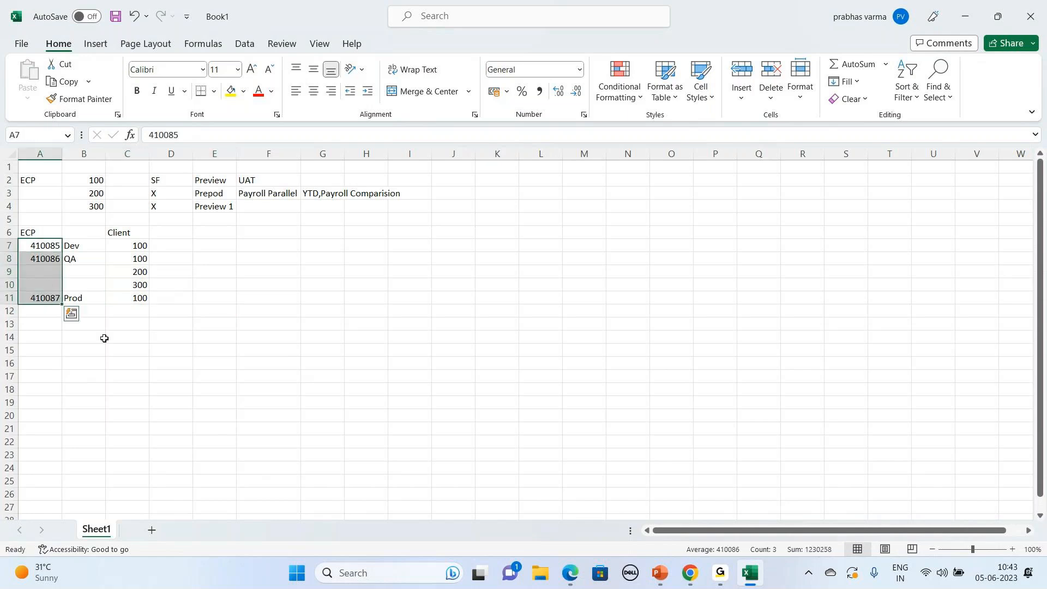
pyautogui.click(36, 246)
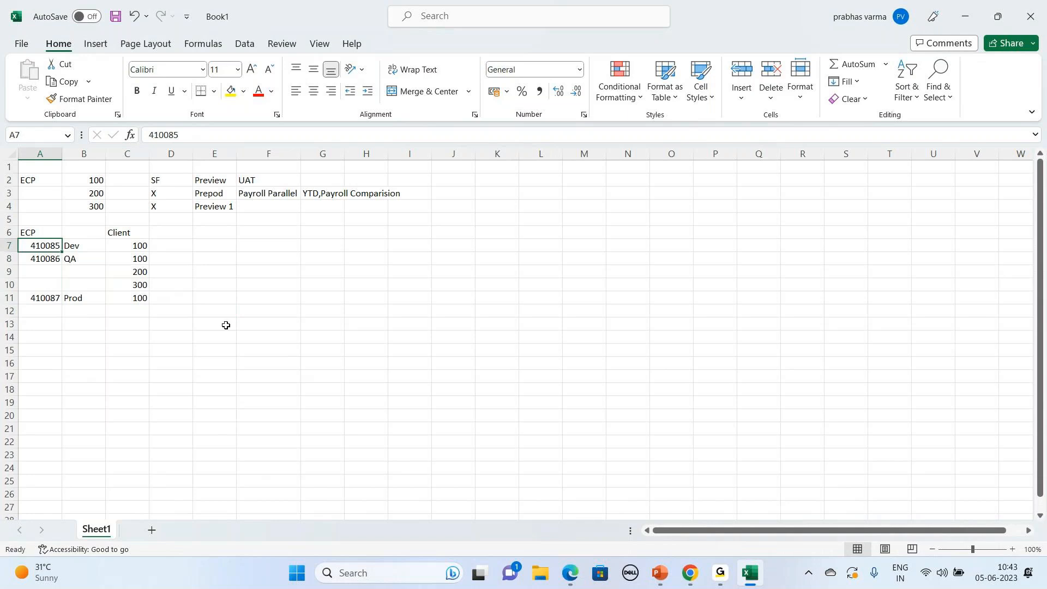
# Step: Switch to Edge to highlight system number 410085 in the page address, and compare it with the Dev, QA and Prod numbers in Excel
pyautogui.hotkey('alt', 'Tab')
pyautogui.moveTo(145, 41); pyautogui.dragTo(175, 45)
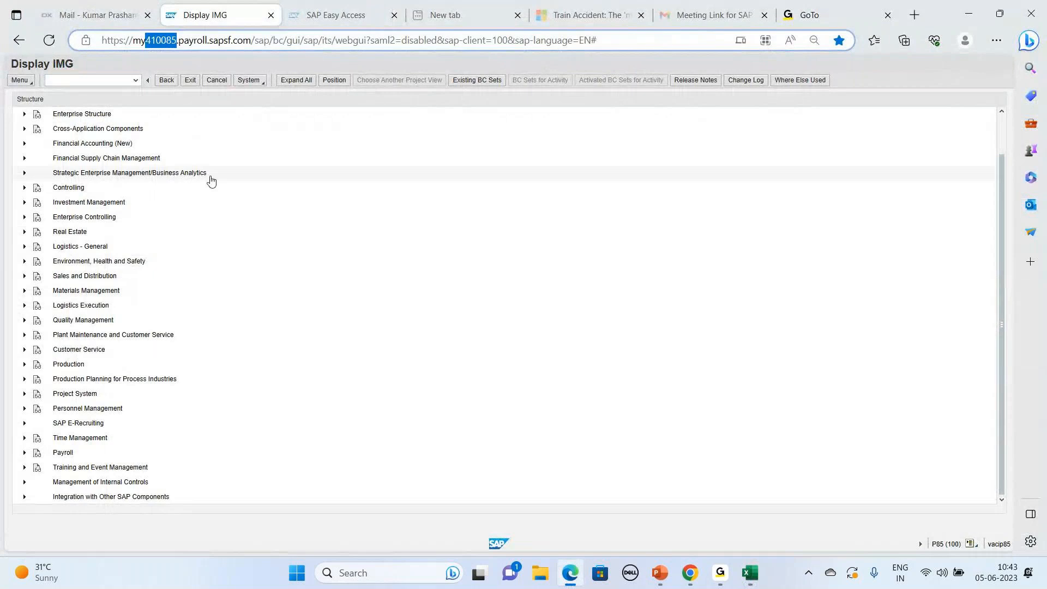
pyautogui.hotkey('alt', 'Tab')
pyautogui.click(36, 264)
pyautogui.click(42, 298)
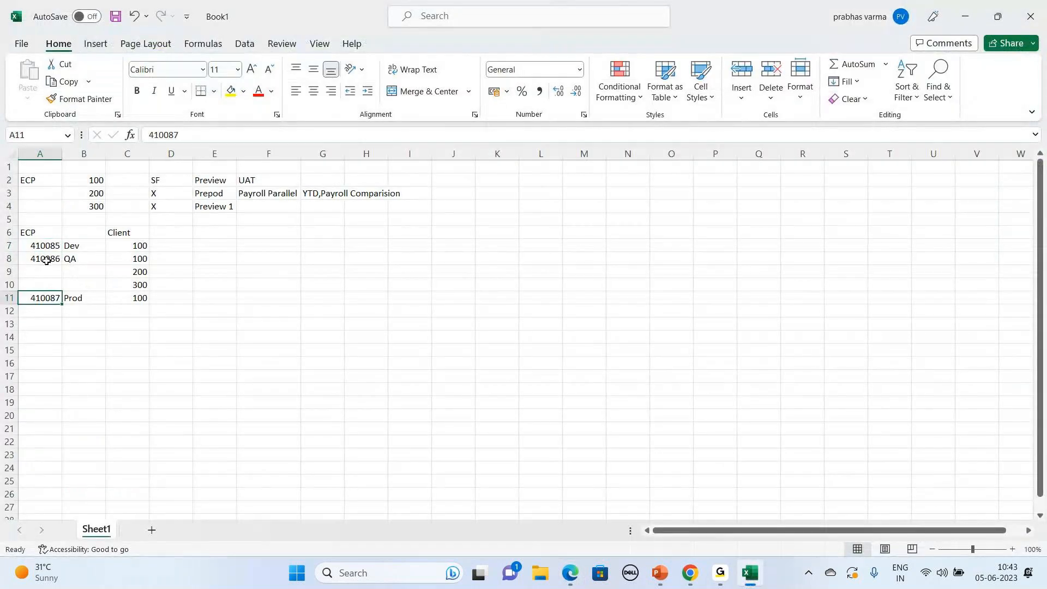
pyautogui.click(45, 245)
pyautogui.click(45, 260)
pyautogui.click(43, 298)
# Step: Switch to PowerPoint and present the slide "Steps to set up Employee Central Payroll System" full screen
pyautogui.hotkey('alt', 'Tab')
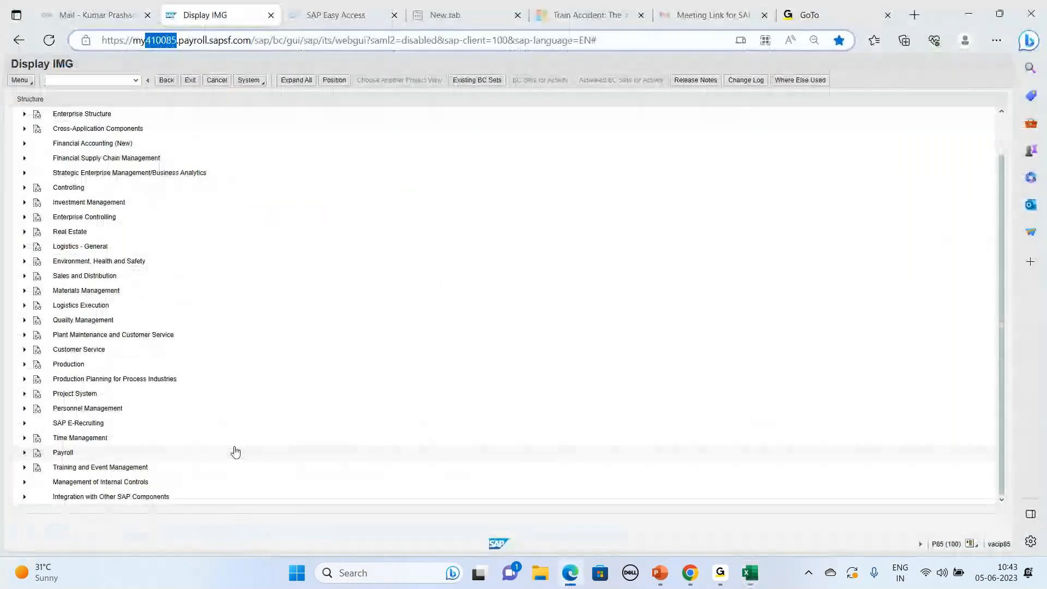
pyautogui.hotkey('alt', 'Tab')
pyautogui.hotkey('alt', 'Tab')
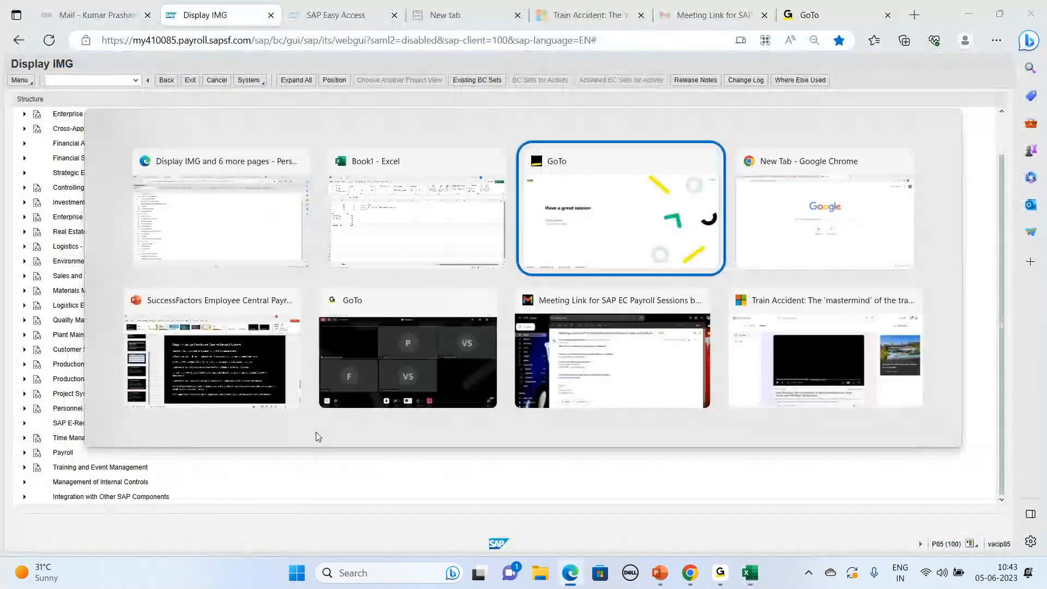
pyautogui.hotkey('alt', 'Tab')
pyautogui.hotkey('alt', 'Tab')
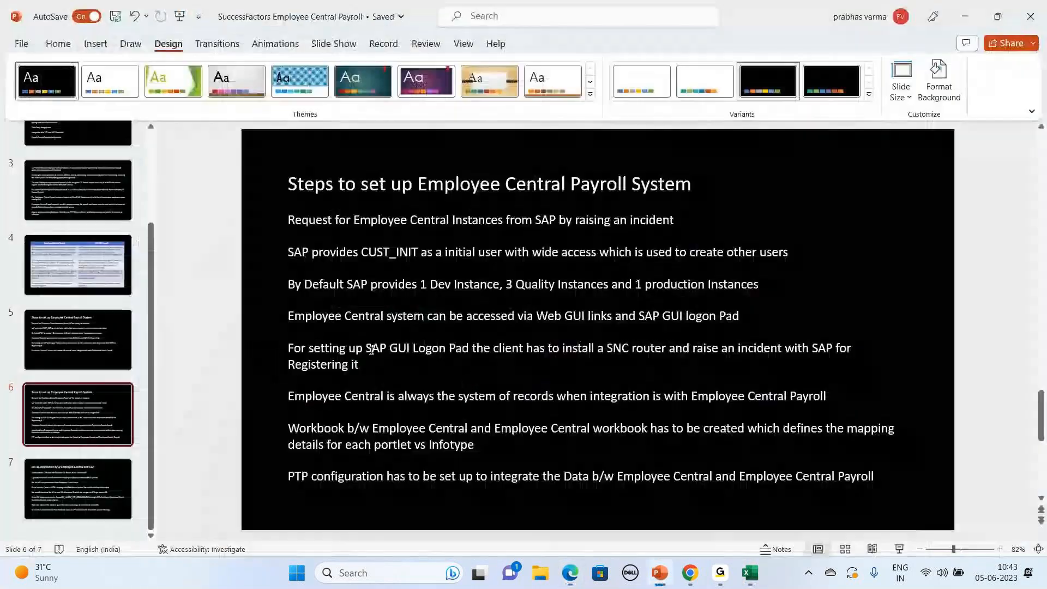
pyautogui.hotkey('shift', 'F5')
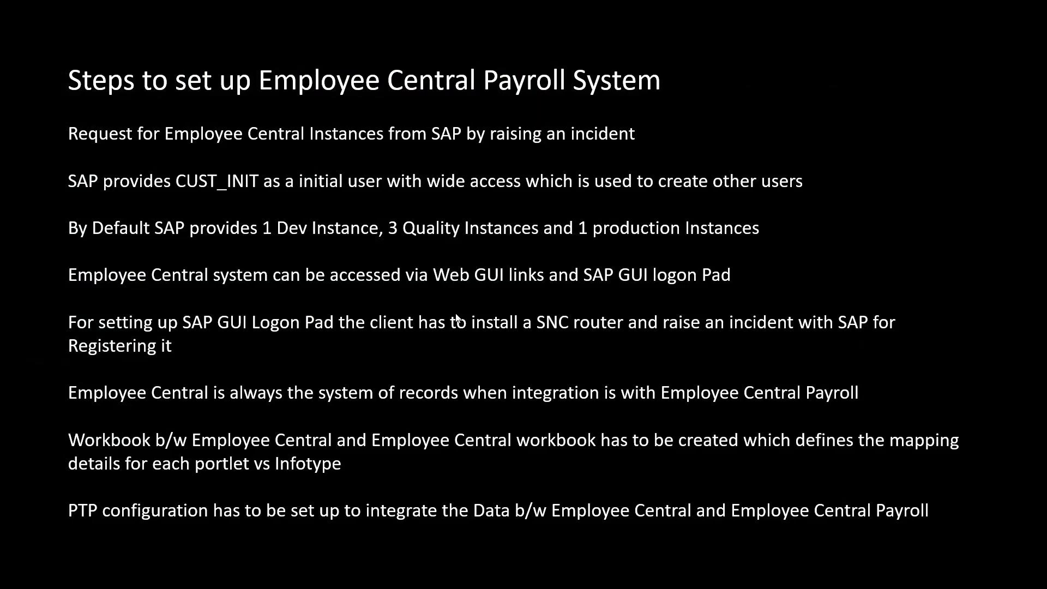
pyautogui.press('Escape')
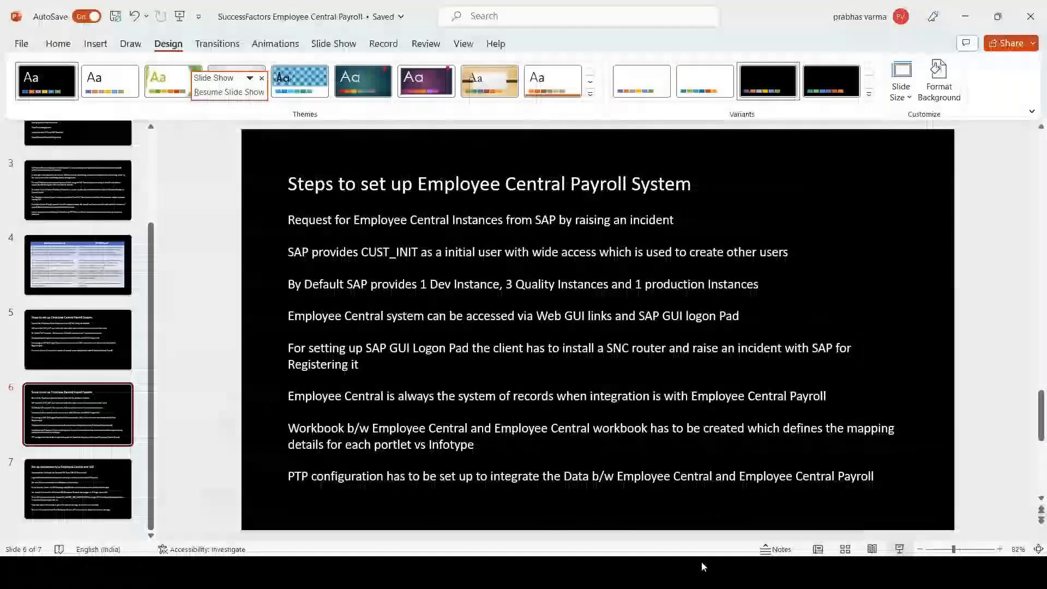
# Step: Switch to Excel, enter Webgui in A14 with the note "no debugging" in B14, and autofit column B
pyautogui.hotkey('alt', 'Tab')
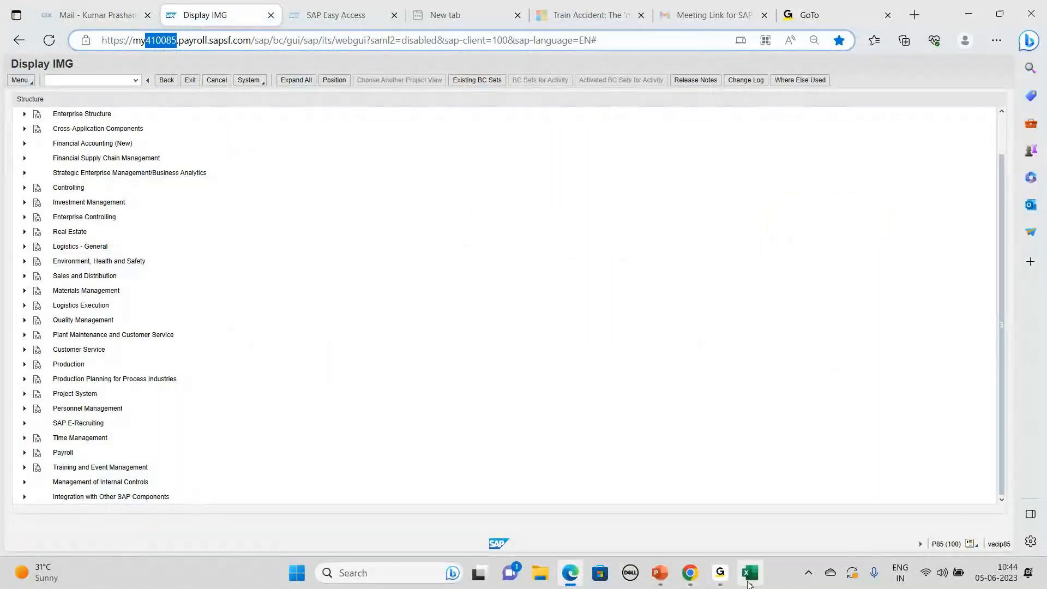
pyautogui.click(749, 580)
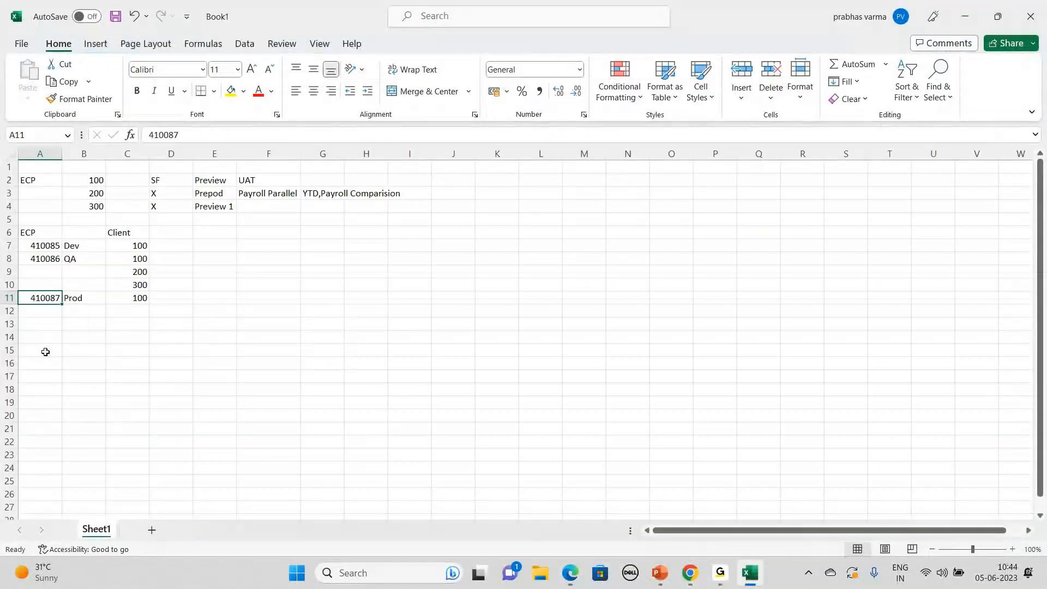
pyautogui.press('Down')
pyautogui.press('Down')
pyautogui.press('Down')
pyautogui.write('Webgui')
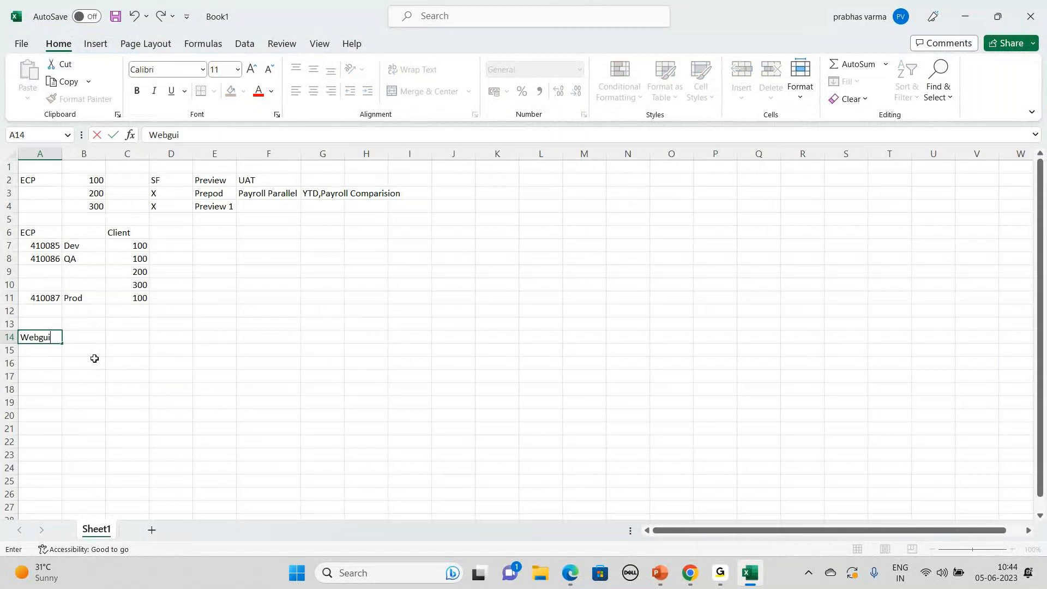
pyautogui.press('Tab')
pyautogui.write('no')
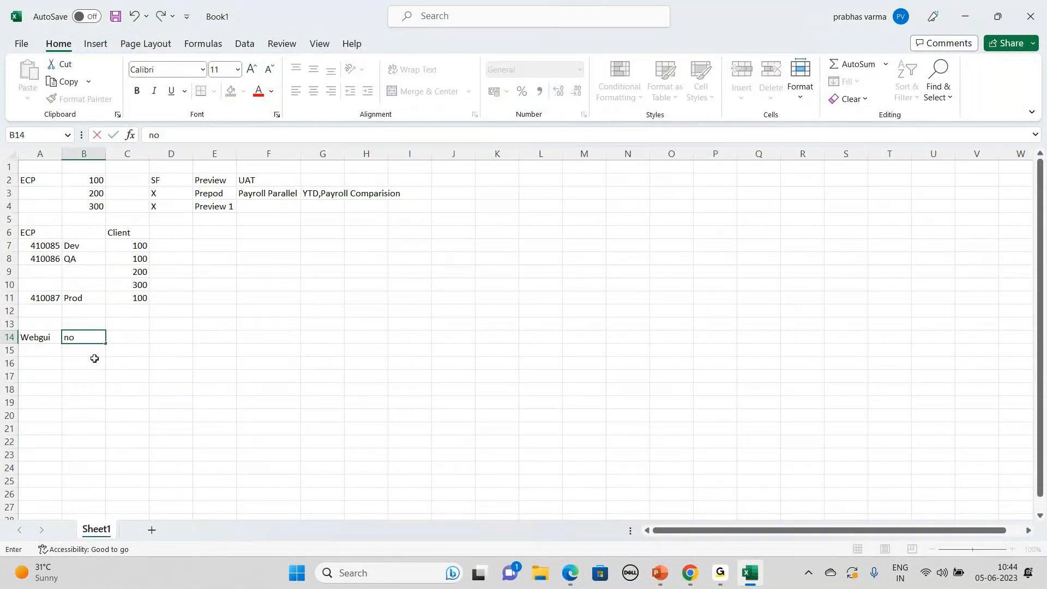
pyautogui.write(' debugging')
pyautogui.doubleClick(106, 154)
pyautogui.click(152, 324)
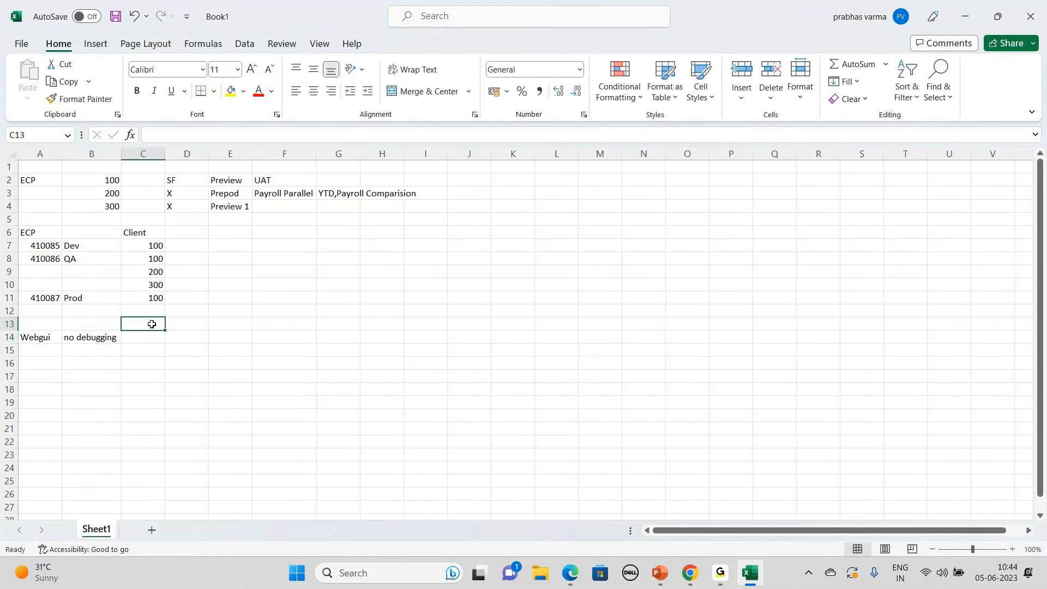
# Step: Enter SAP GUI in A15 with the note "ABAPers" in B15
pyautogui.doubleClick(72, 339)
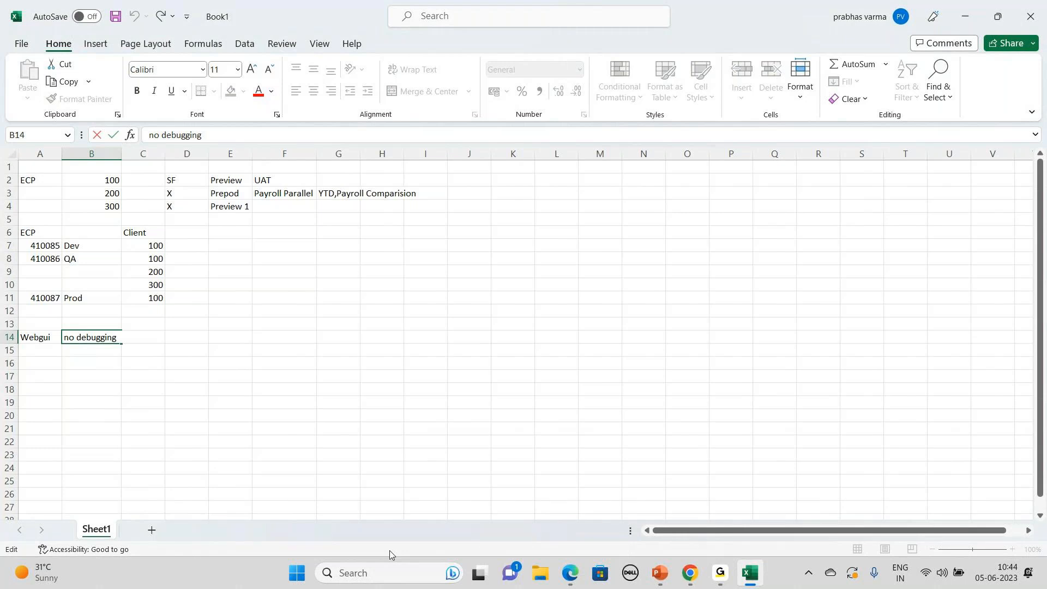
pyautogui.click(41, 353)
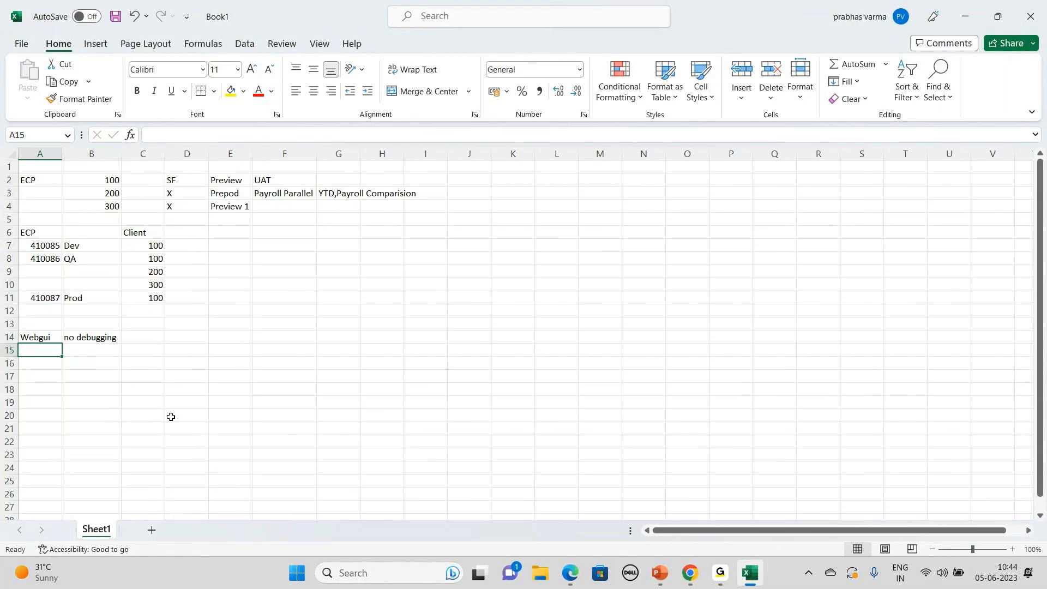
pyautogui.write('SAP GUI')
pyautogui.press('Tab')
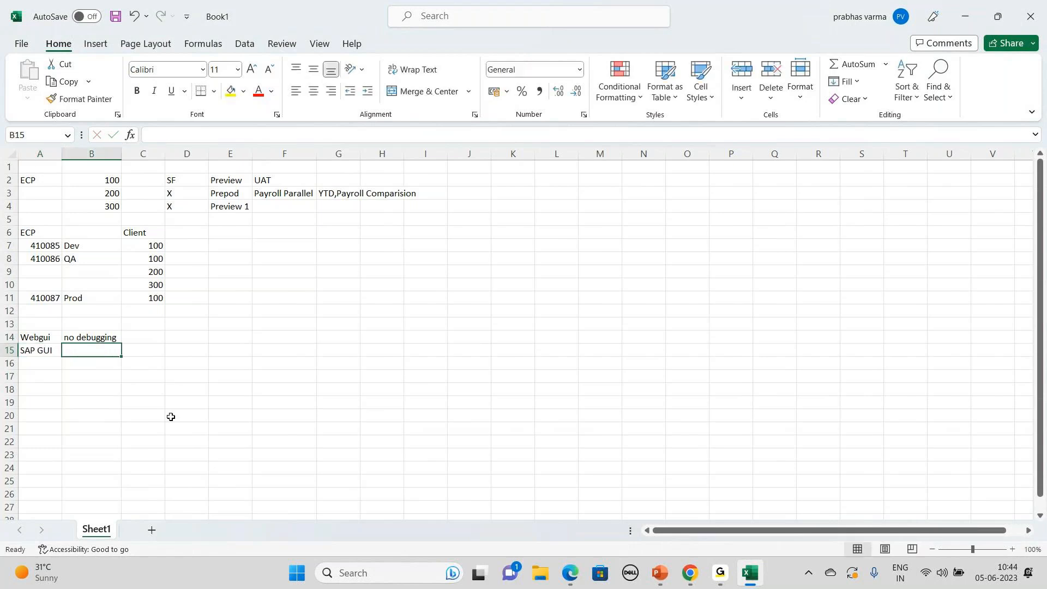
pyautogui.write('ABAPers')
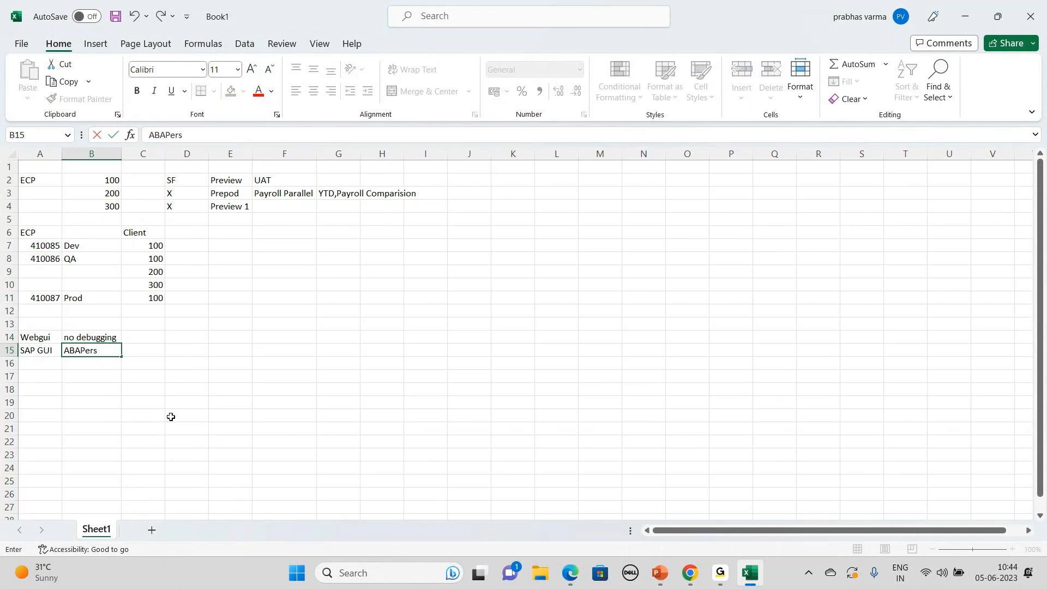
pyautogui.hotkey('ctrl', 'Return')
pyautogui.click(45, 354)
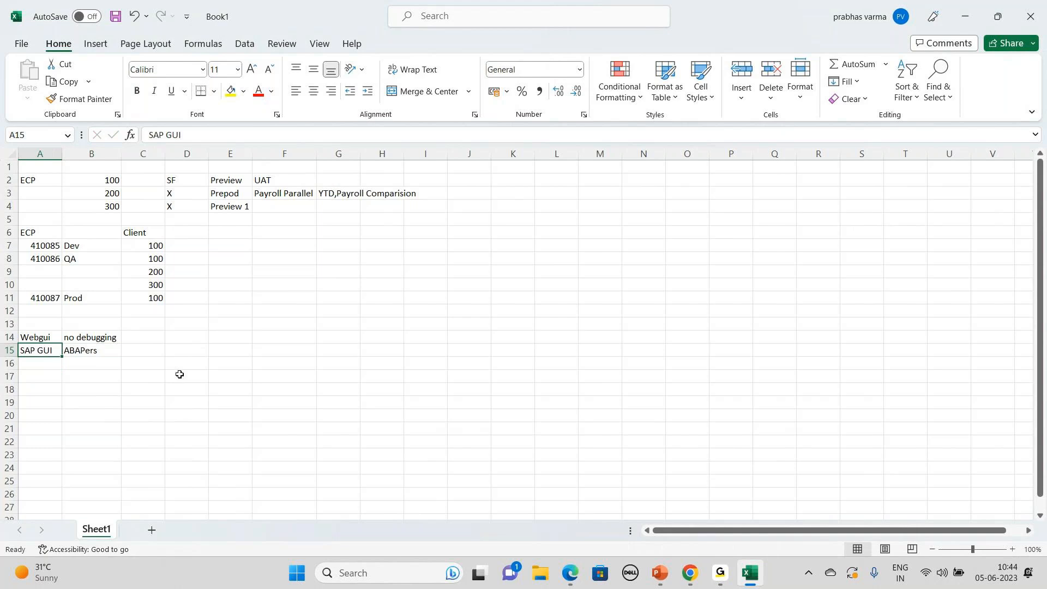
# Step: Switch back to the running PowerPoint slide show of the payroll system setup steps
pyautogui.moveTo(659, 583)
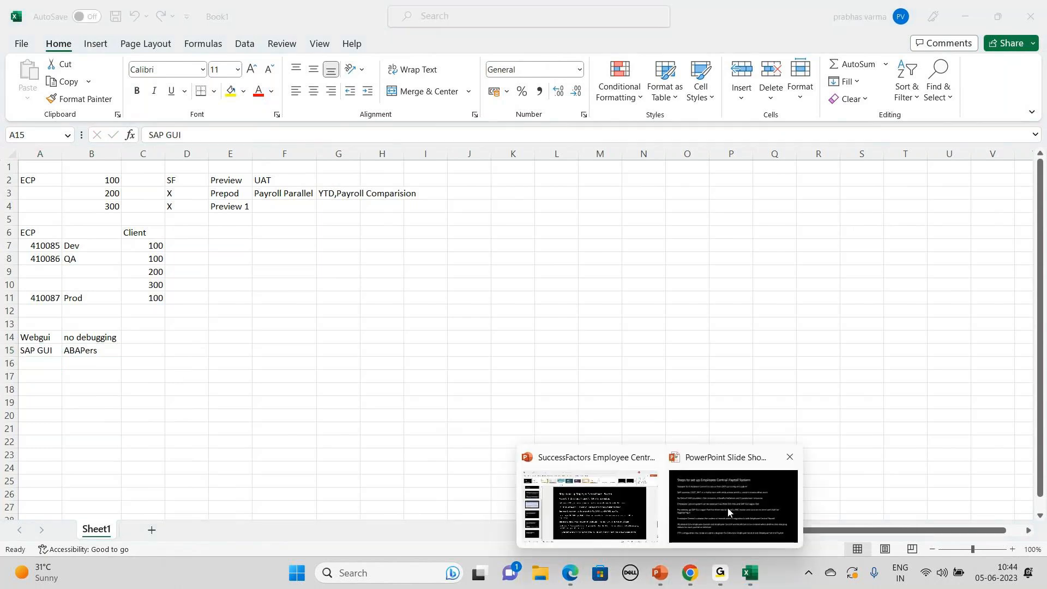
pyautogui.click(728, 507)
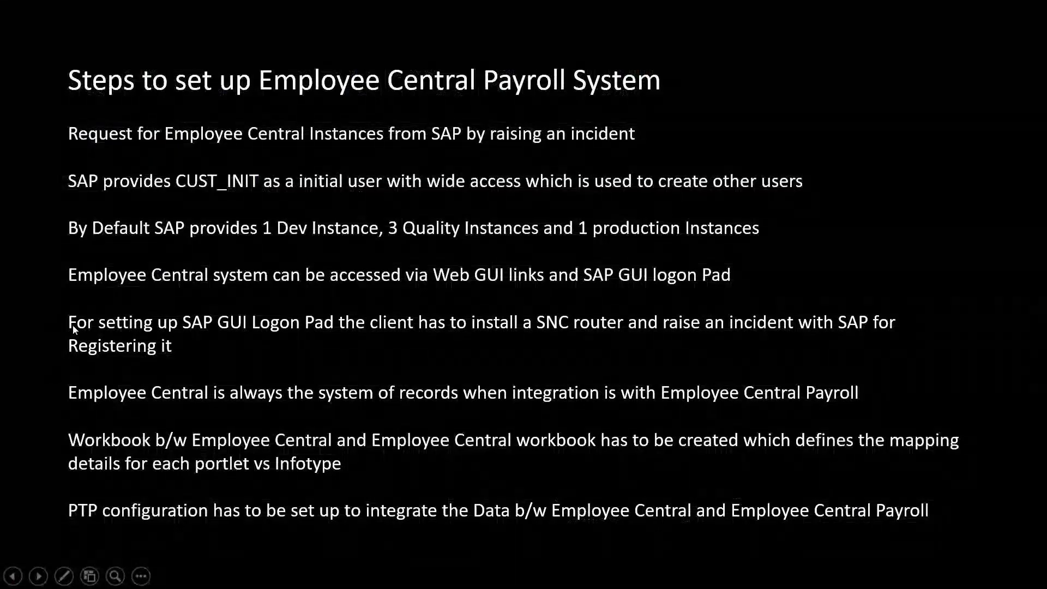
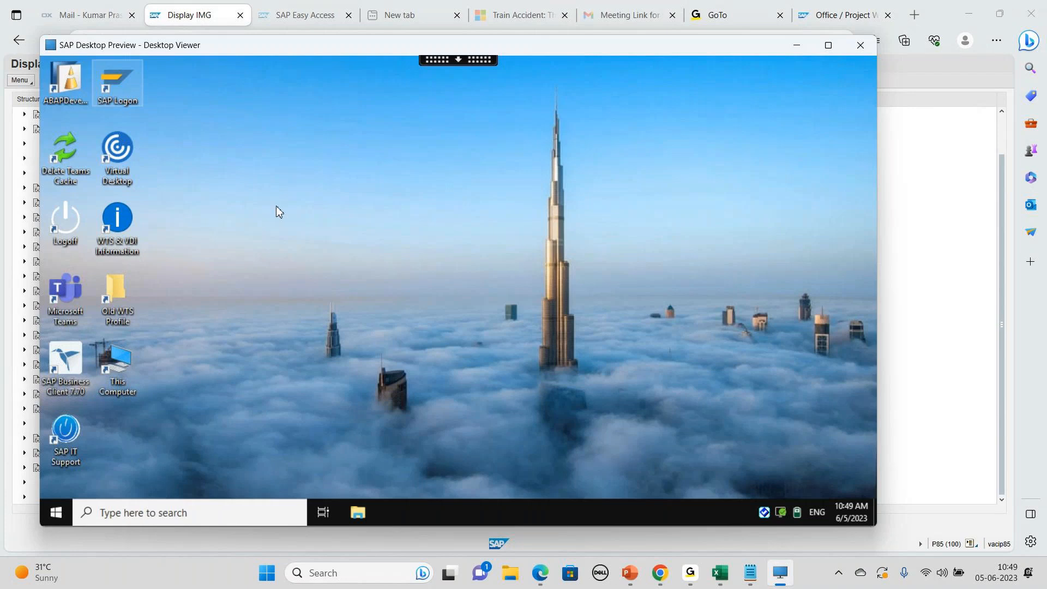
# Step: Launch SAP Logon on the remote desktop and close the WTS information notice
pyautogui.doubleClick(116, 100)
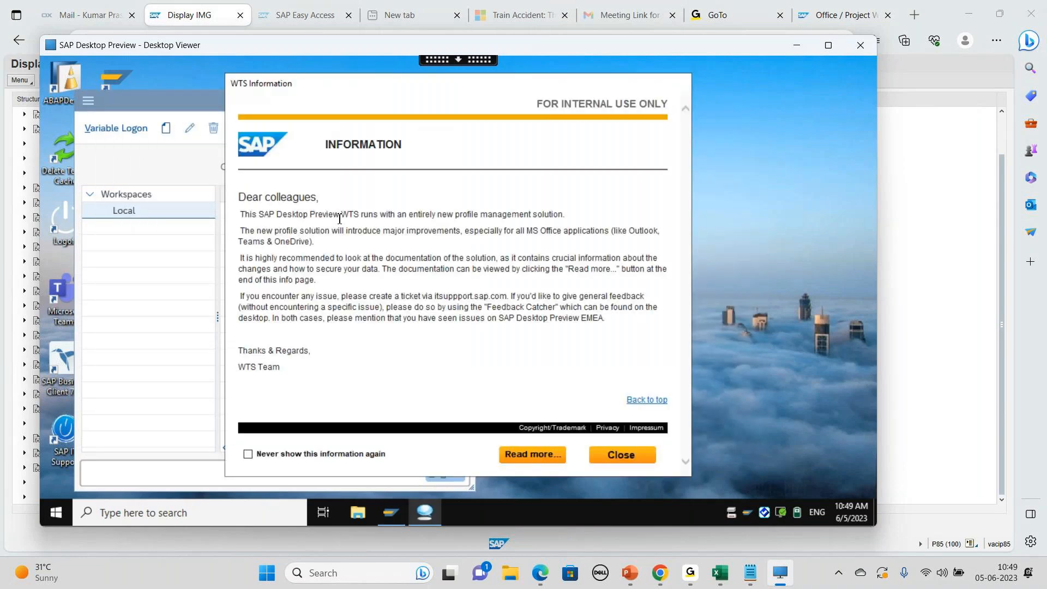
pyautogui.click(611, 454)
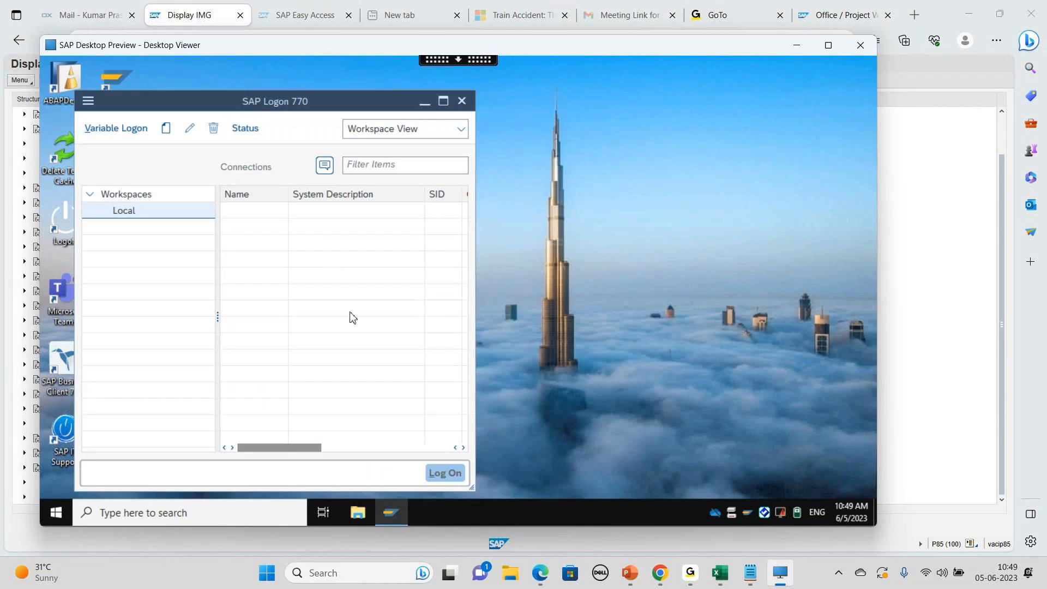
pyautogui.click(369, 160)
pyautogui.write('p85')
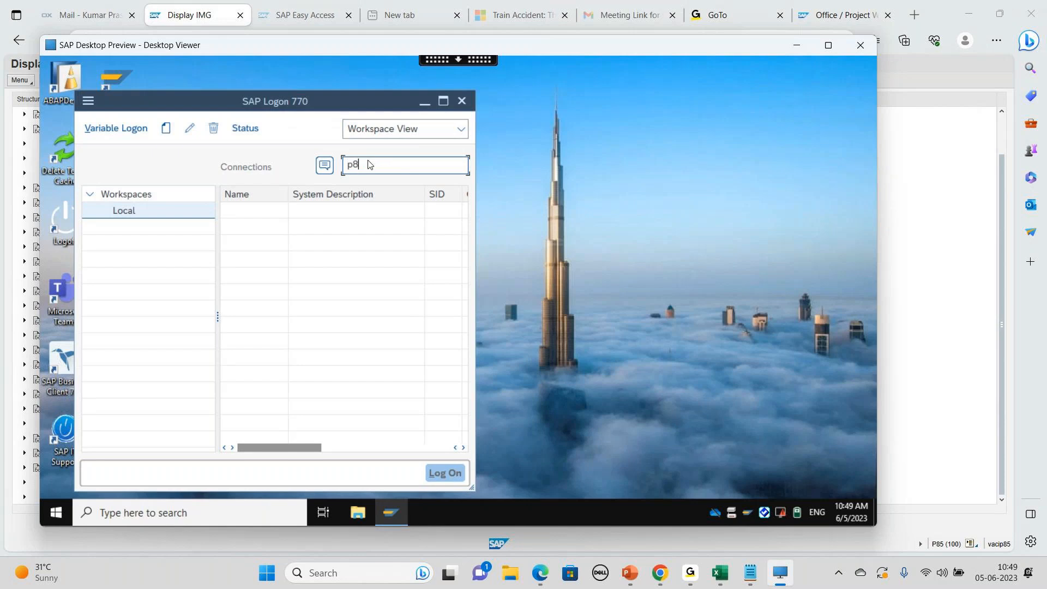
pyautogui.press('BackSpace')
pyautogui.press('BackSpace')
pyautogui.press('BackSpace')
# Step: Look through the webmail inbox for the SAP GUI connection details
pyautogui.click(38, 18)
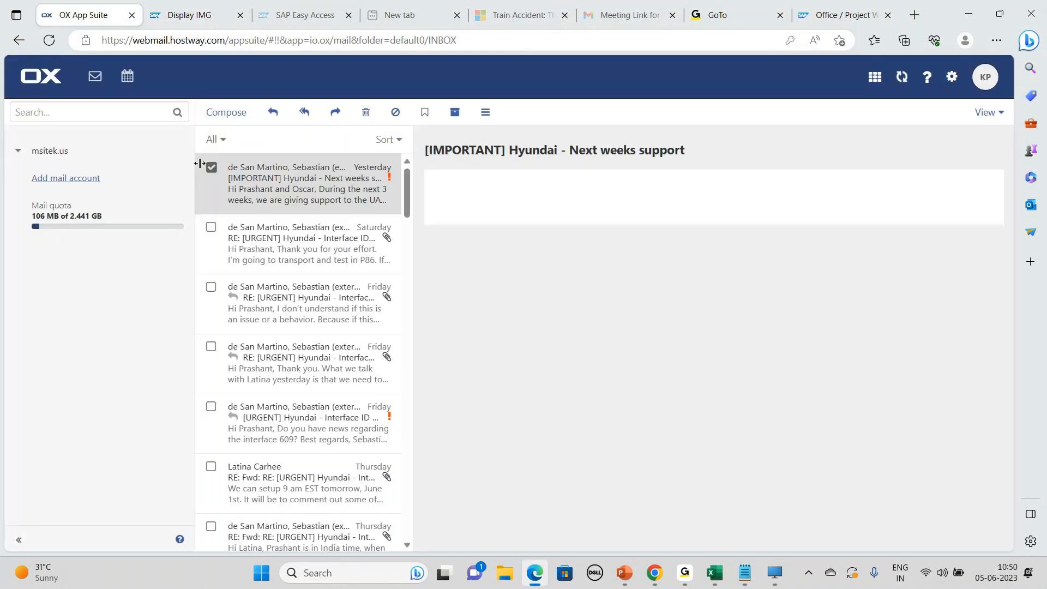
pyautogui.scroll(-4, 299, 355)
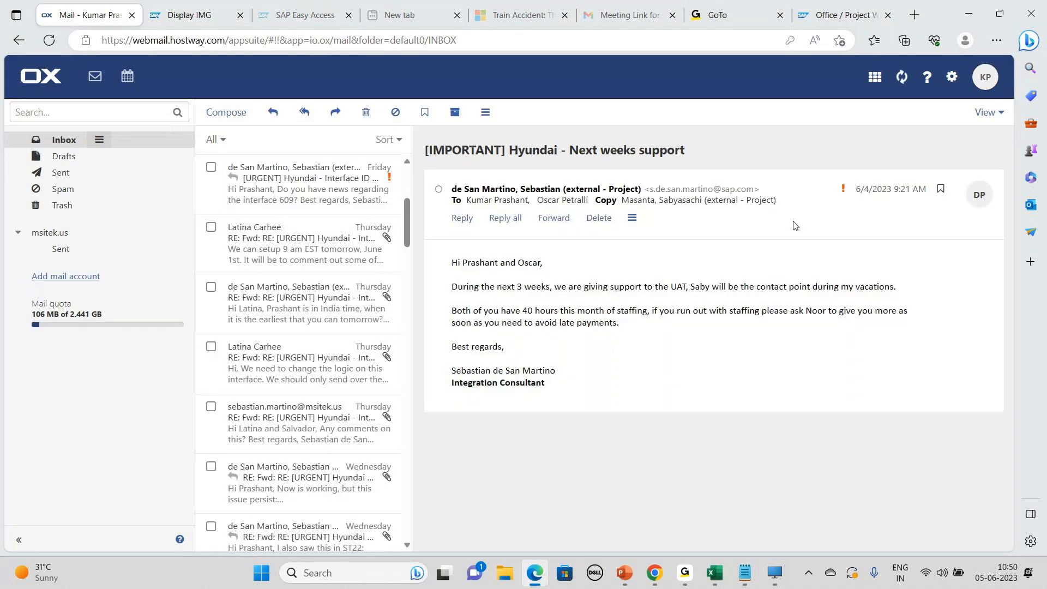
pyautogui.click(974, 11)
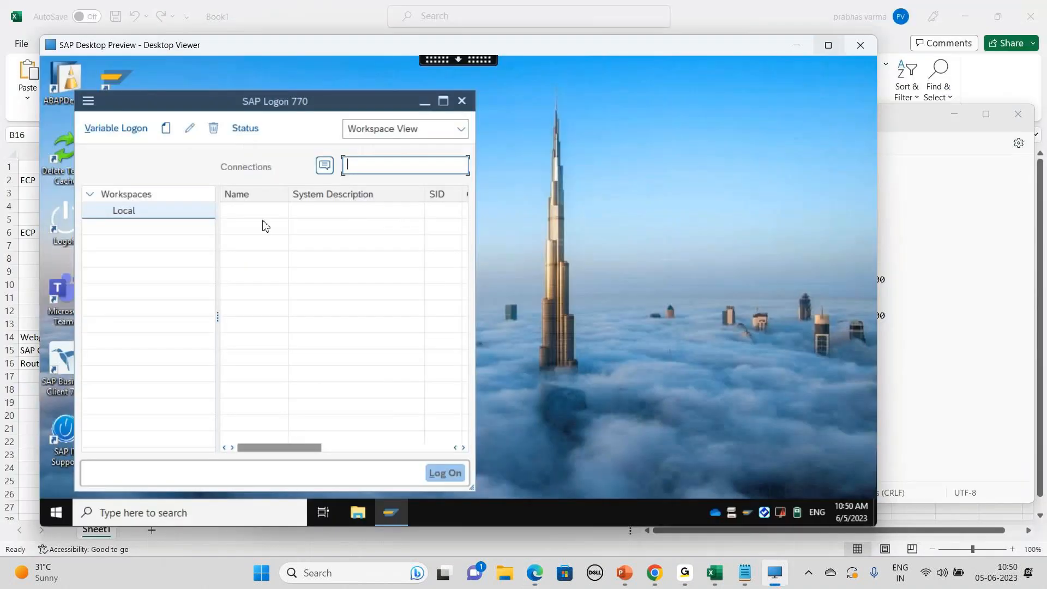
pyautogui.click(166, 129)
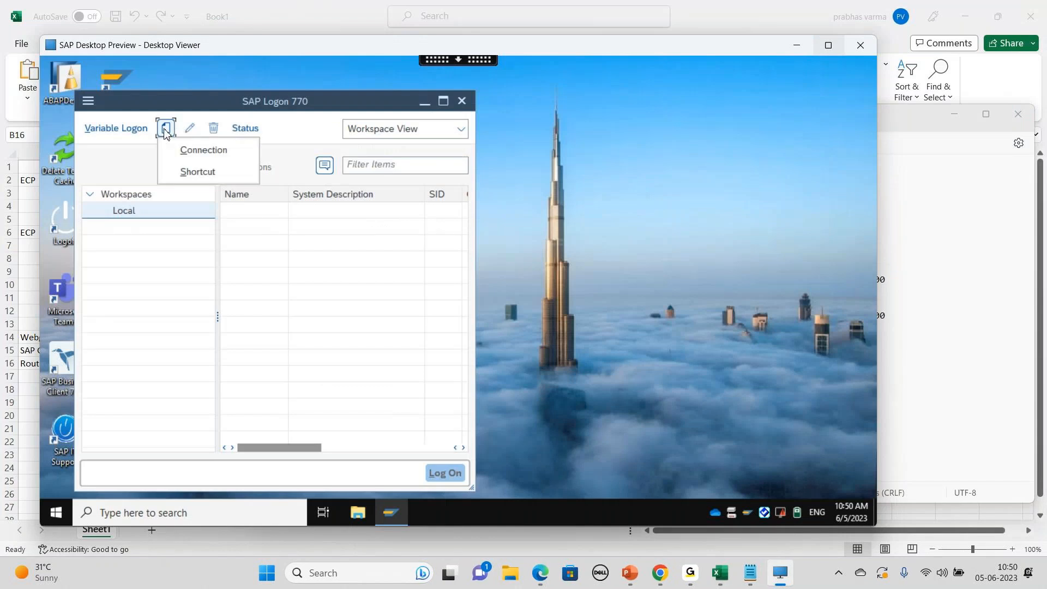
pyautogui.click(203, 151)
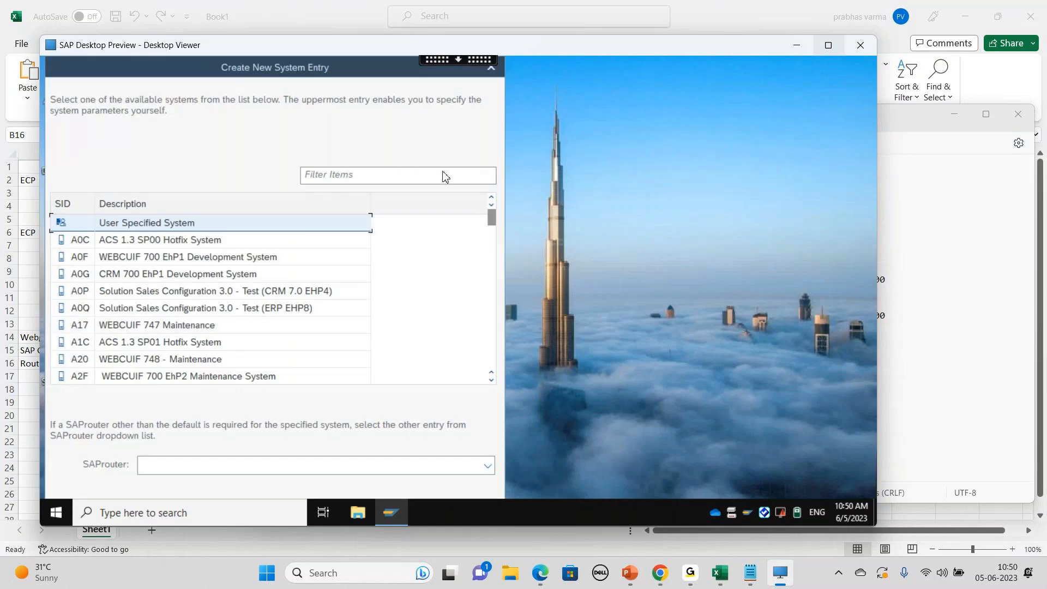
pyautogui.click(443, 173)
pyautogui.write('p85')
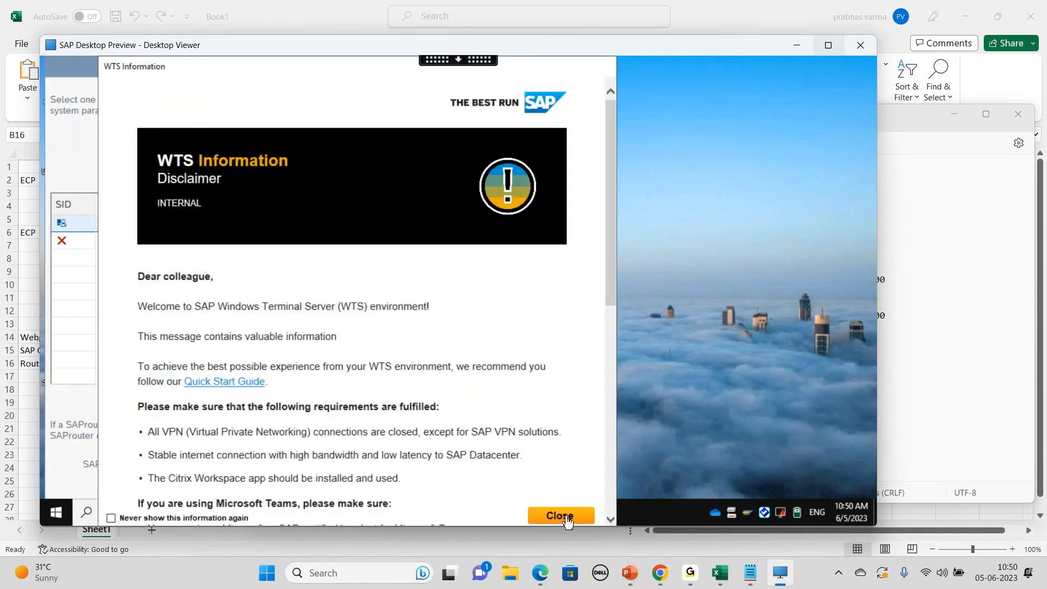
pyautogui.click(561, 516)
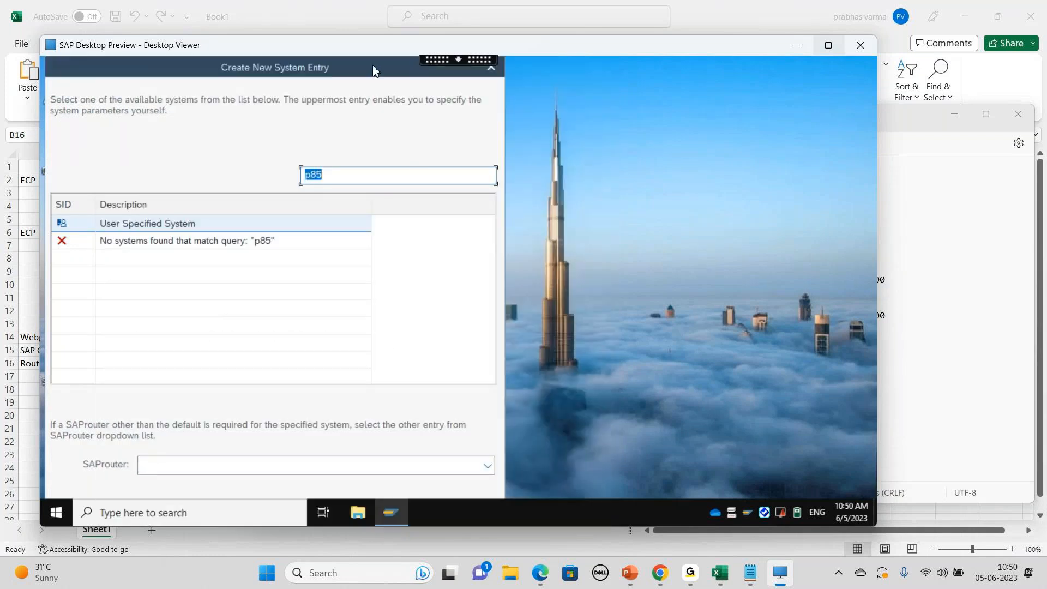
pyautogui.moveTo(373, 66); pyautogui.dragTo(377, 57)
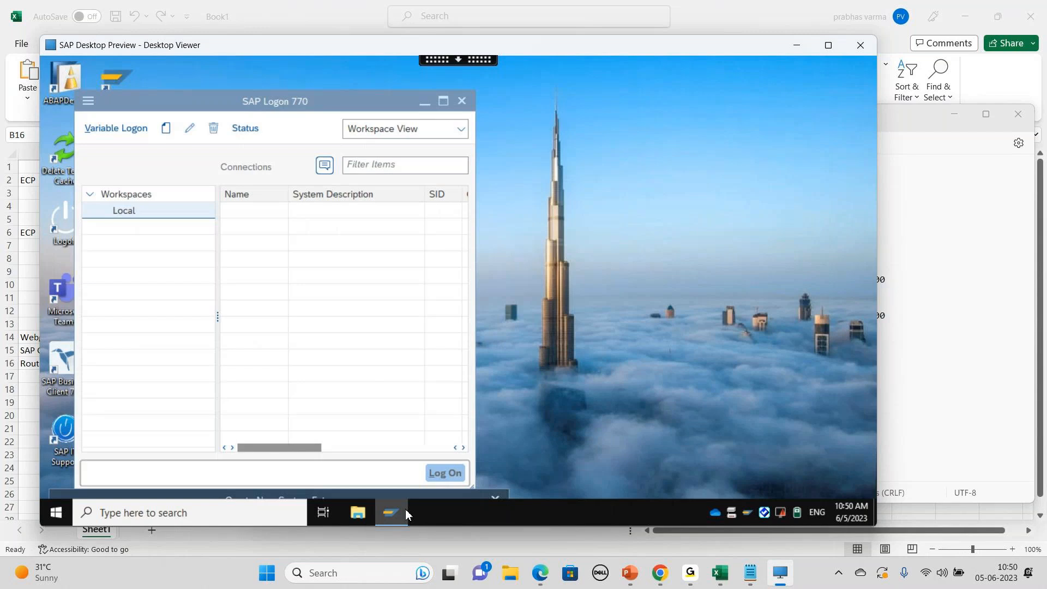
pyautogui.click(495, 497)
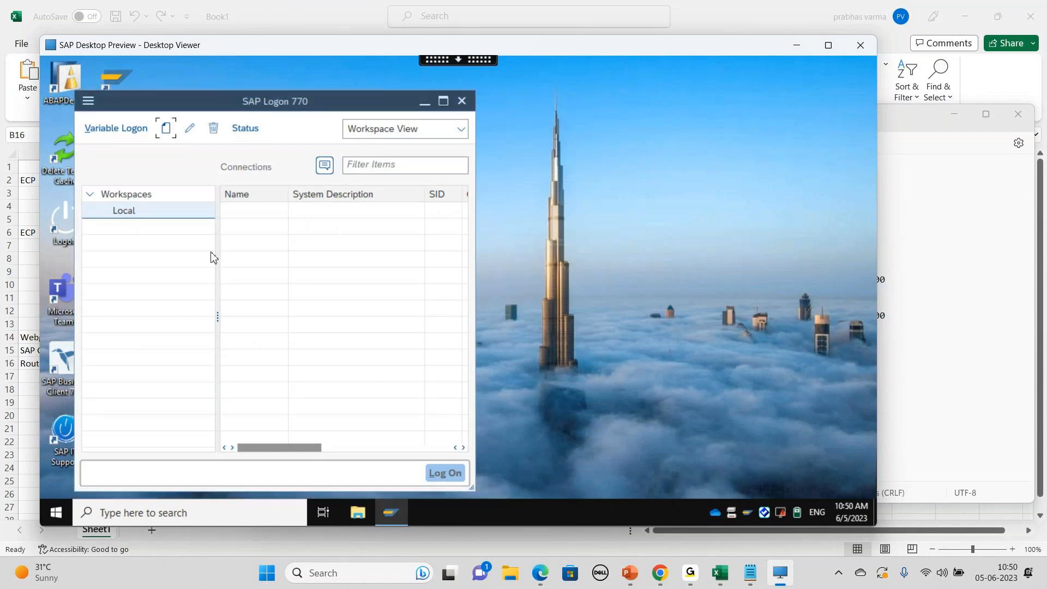
# Step: Start a new connection entry for a User Specified System in SAP Logon, up to its system connection parameters
pyautogui.click(162, 133)
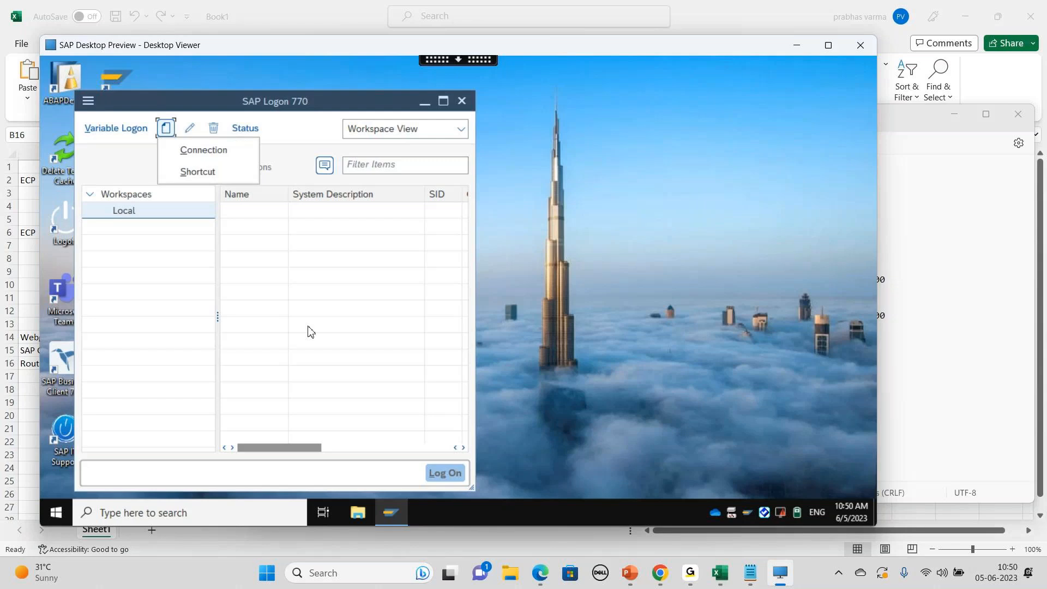
pyautogui.click(201, 150)
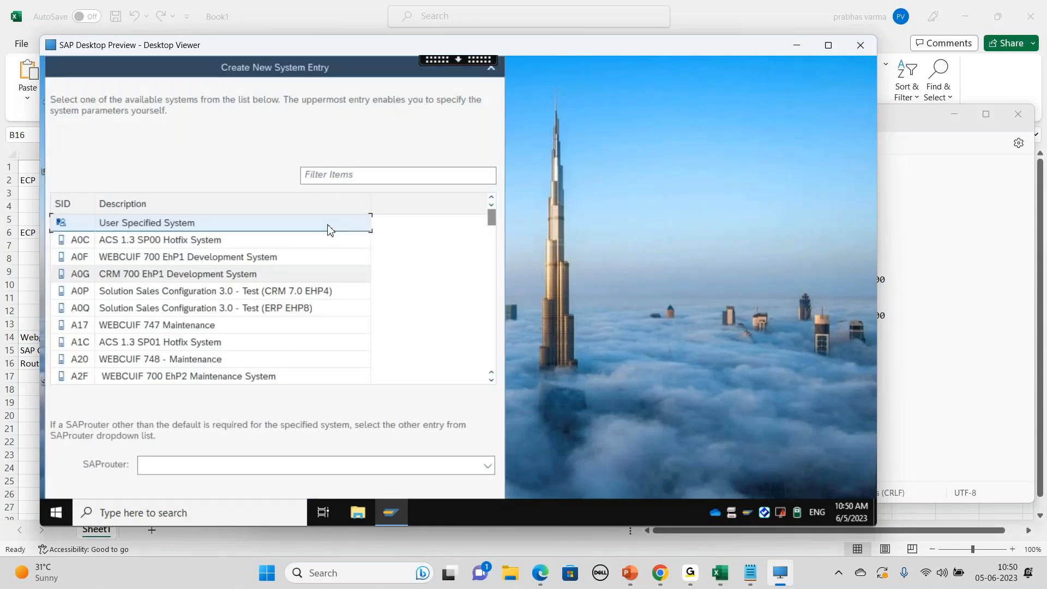
pyautogui.click(335, 177)
pyautogui.write('p85')
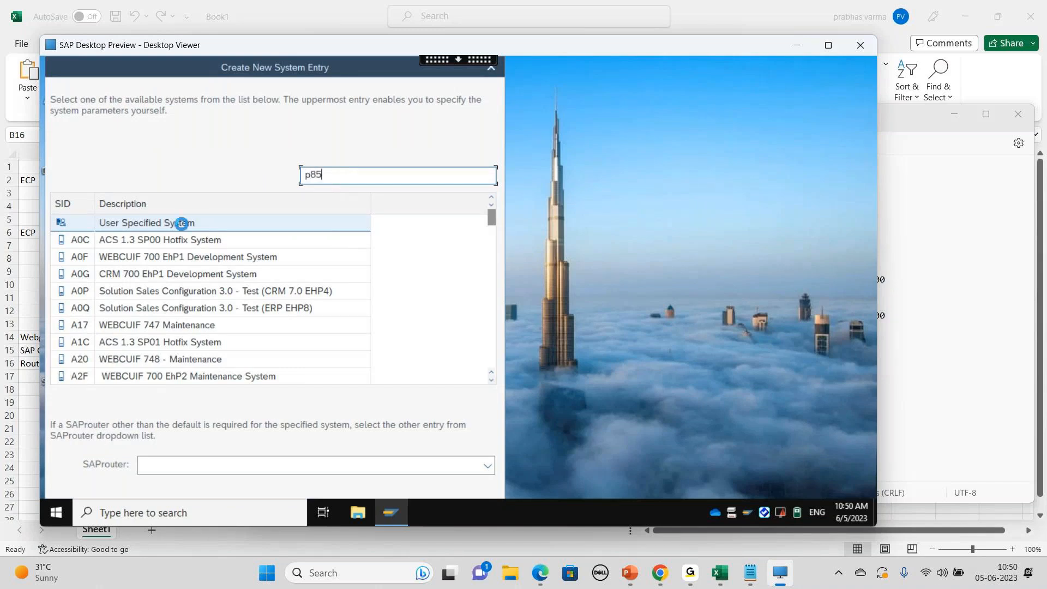
pyautogui.doubleClick(172, 228)
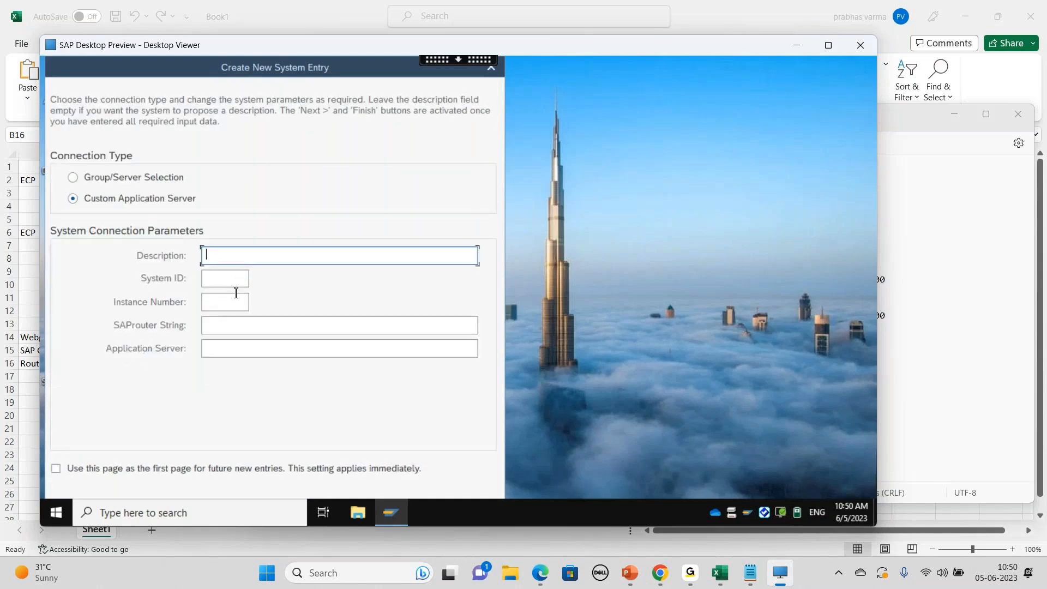
pyautogui.click(209, 350)
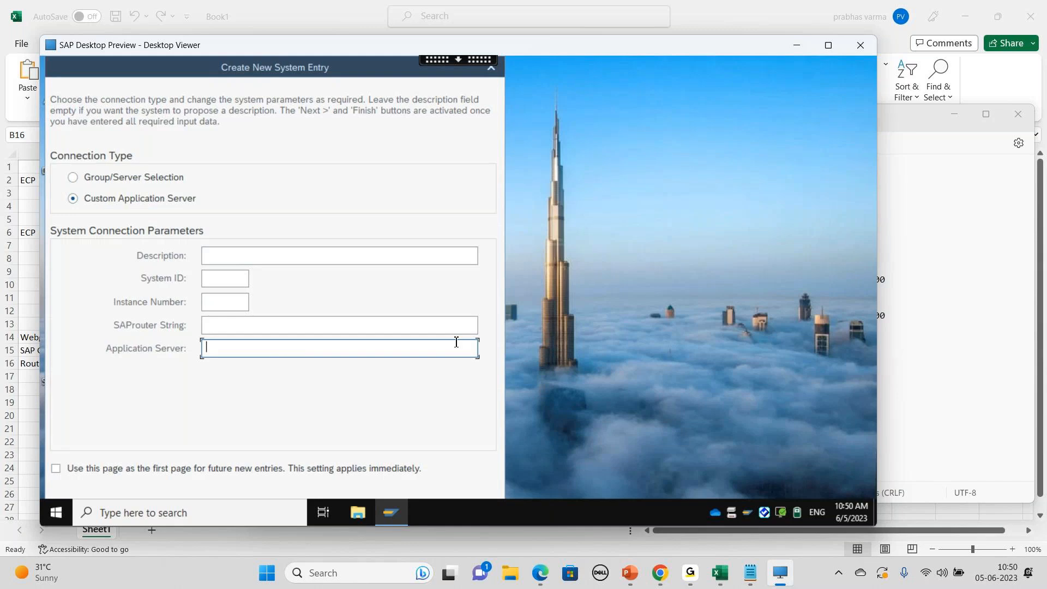
pyautogui.click(449, 327)
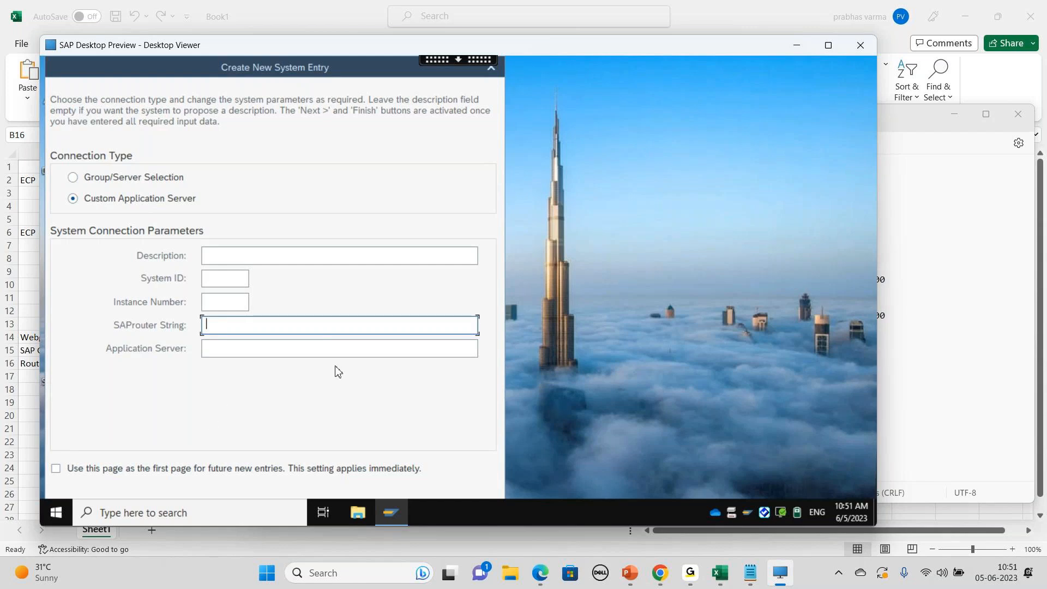
# Step: Switch to the webmail in Edge and find the email "[IMPORTANT] Hyundai - SAP GUI connection"
pyautogui.click(540, 573)
pyautogui.click(290, 280)
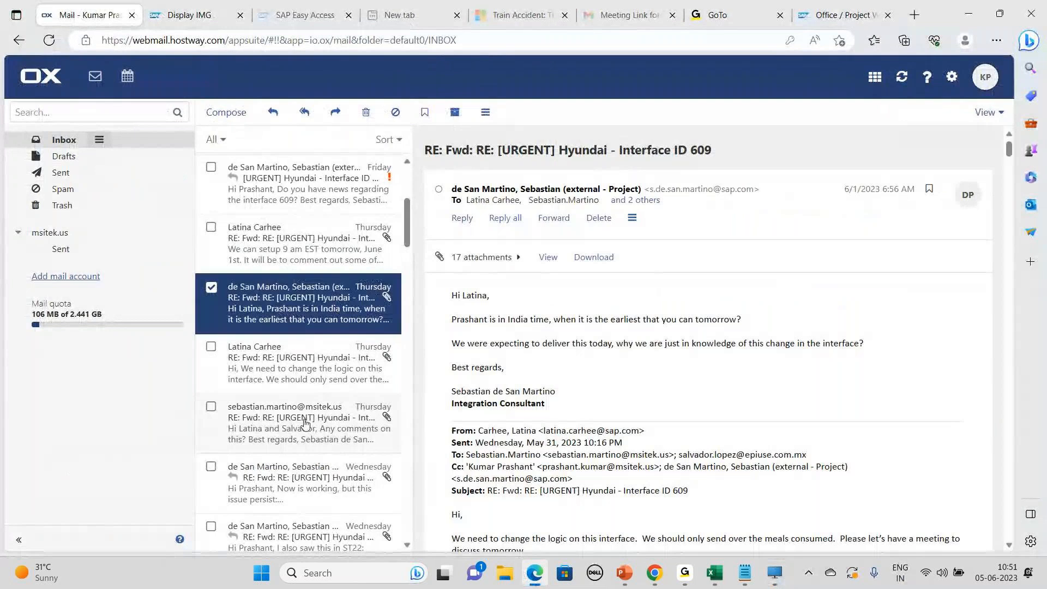
pyautogui.click(398, 413)
pyautogui.press('Down')
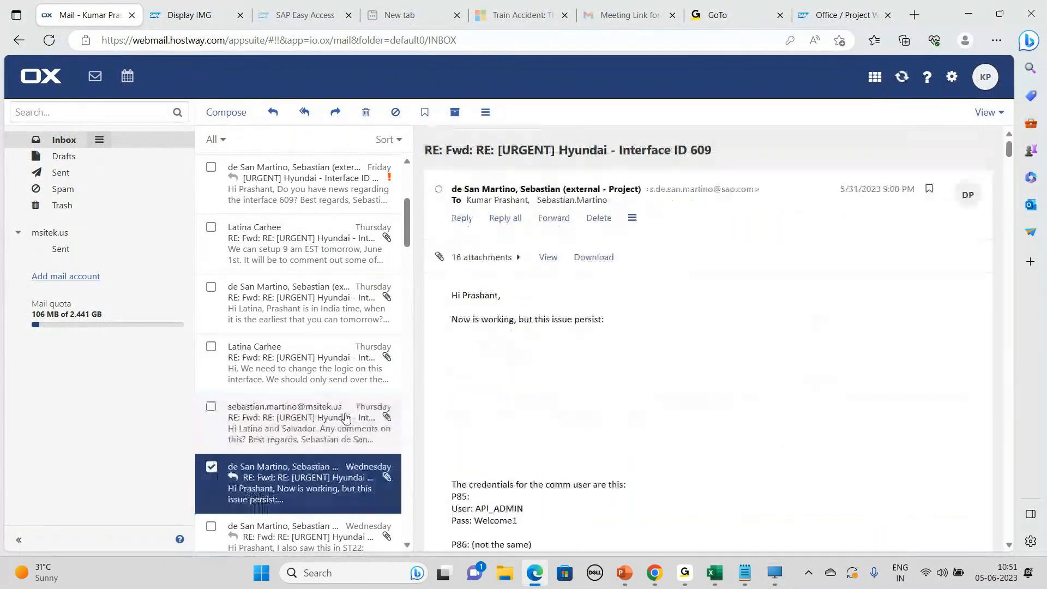
pyautogui.scroll(-5, 303, 361)
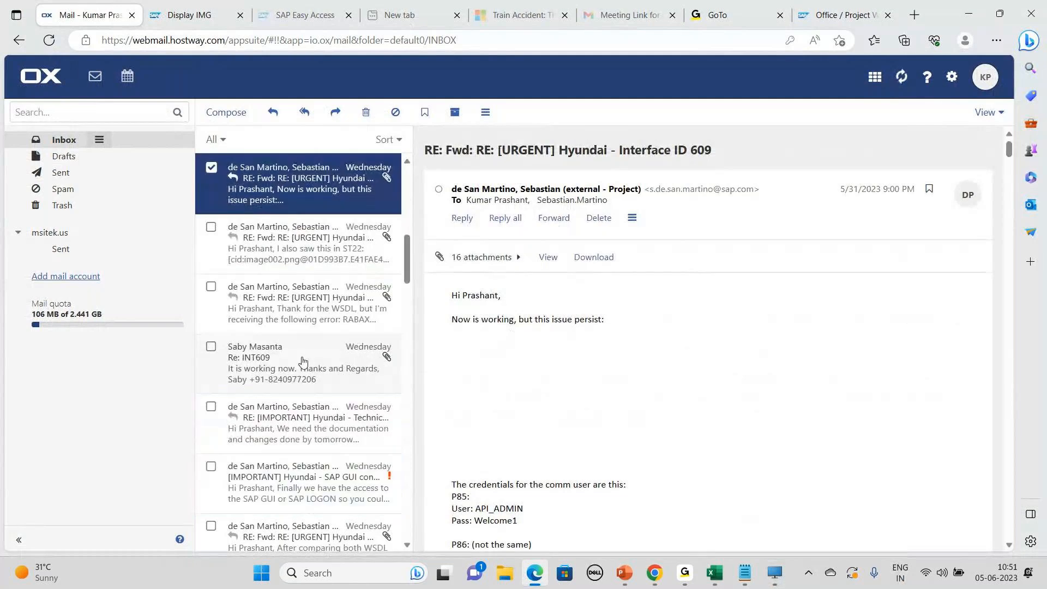
pyautogui.click(284, 266)
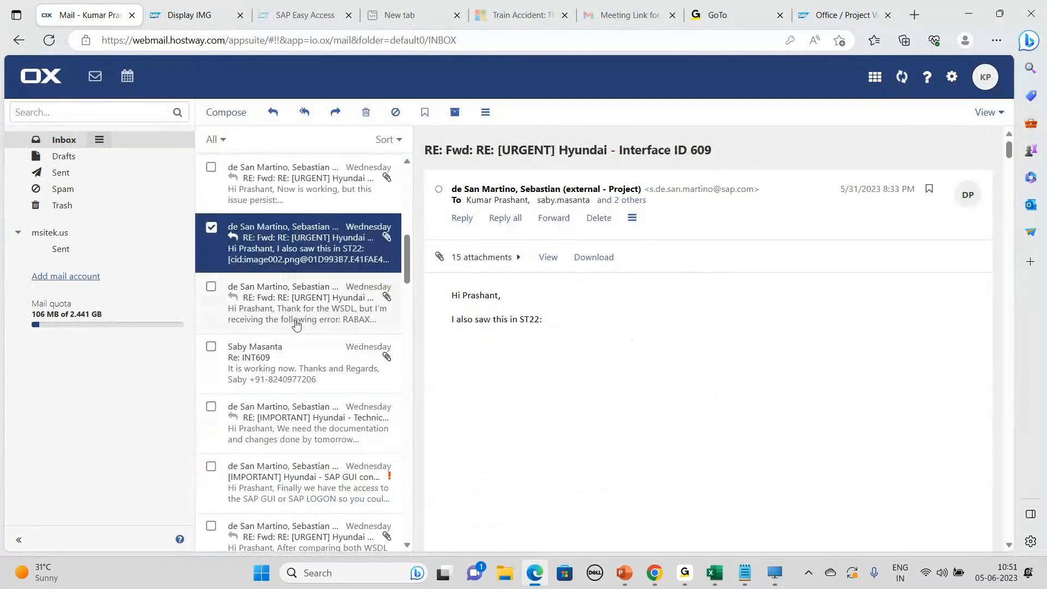
pyautogui.click(283, 320)
pyautogui.click(304, 374)
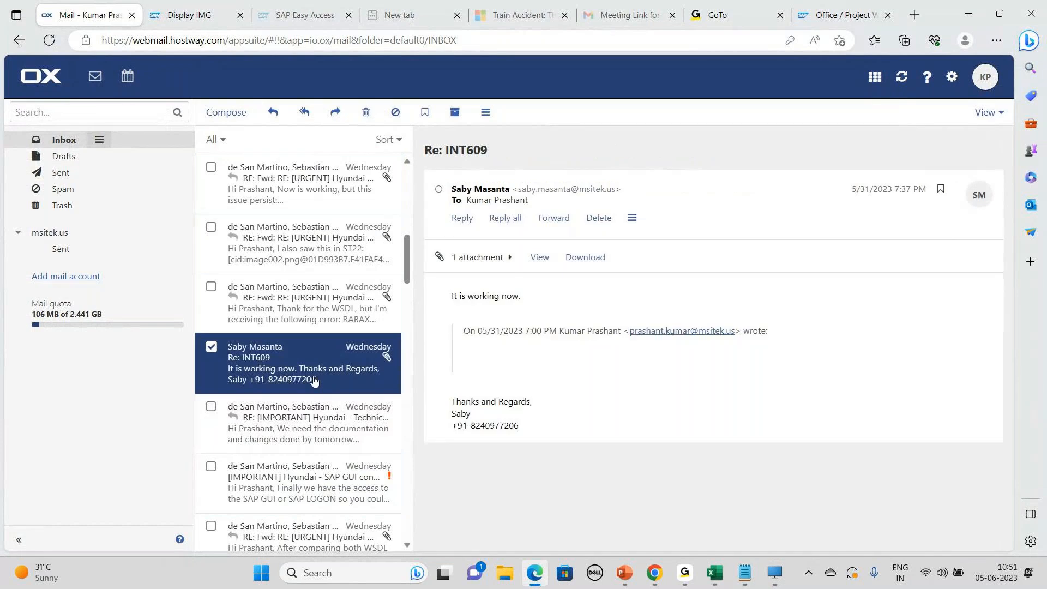
pyautogui.scroll(-3, 319, 408)
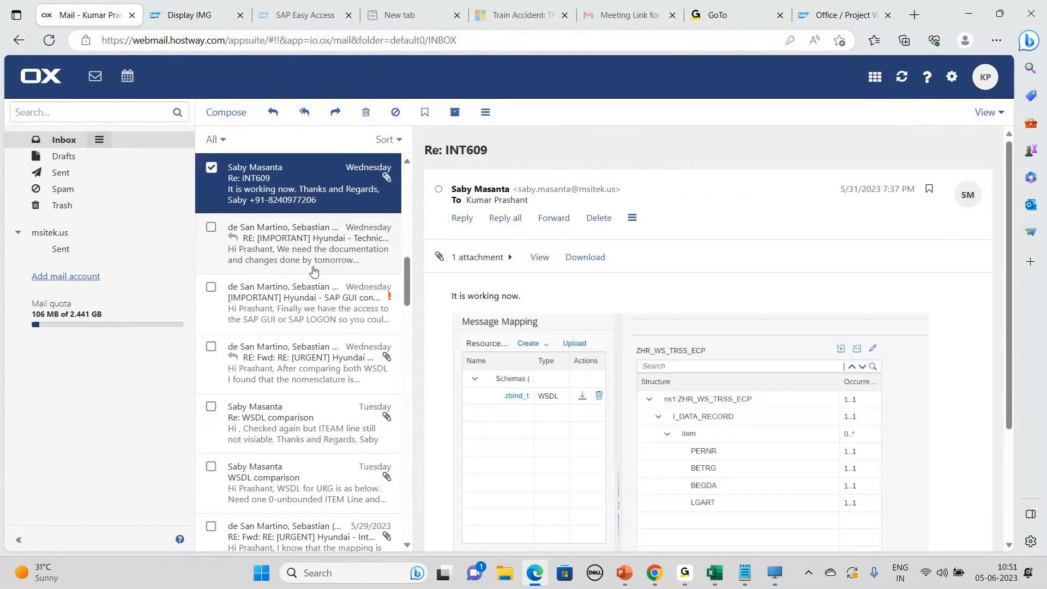
pyautogui.click(313, 271)
pyautogui.click(315, 308)
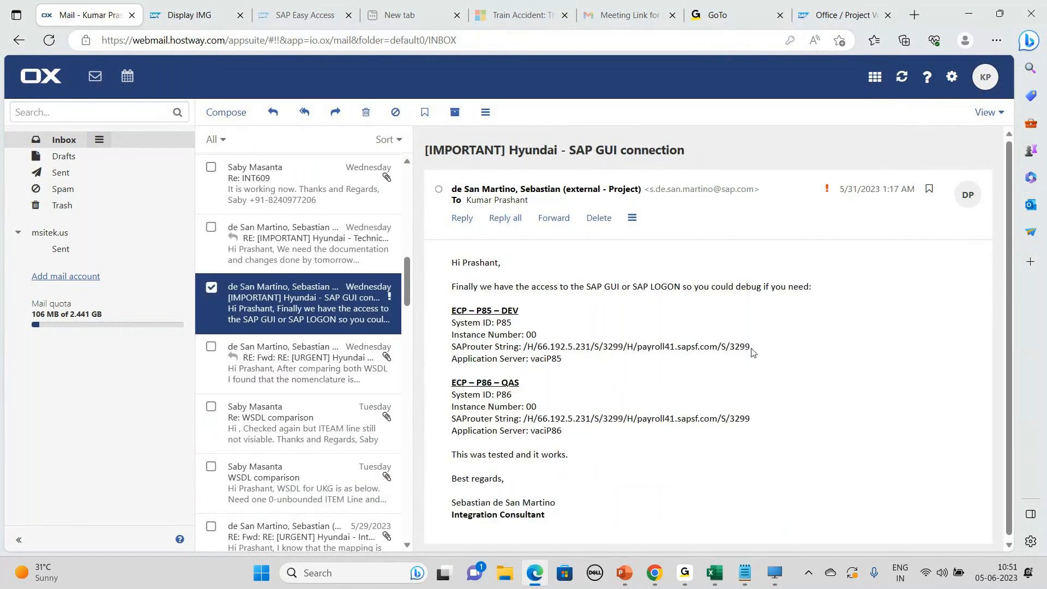
# Step: Copy the P85 SAProuter string from the email into cell B19 of the Excel sheet and widen column B to fit it
pyautogui.moveTo(751, 347); pyautogui.dragTo(522, 348)
pyautogui.hotkey('ctrl', 'c')
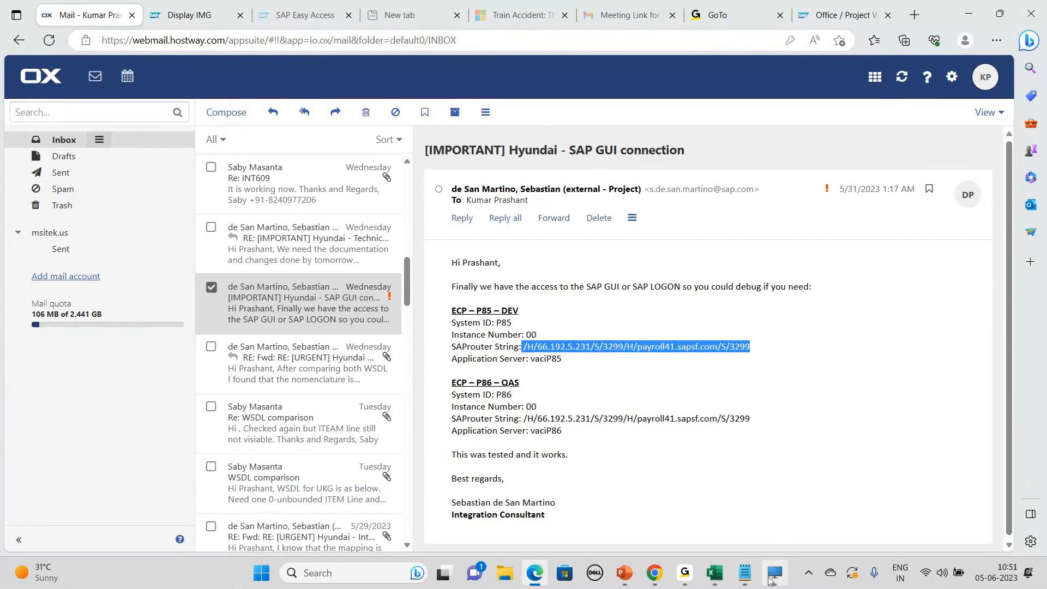
pyautogui.click(744, 581)
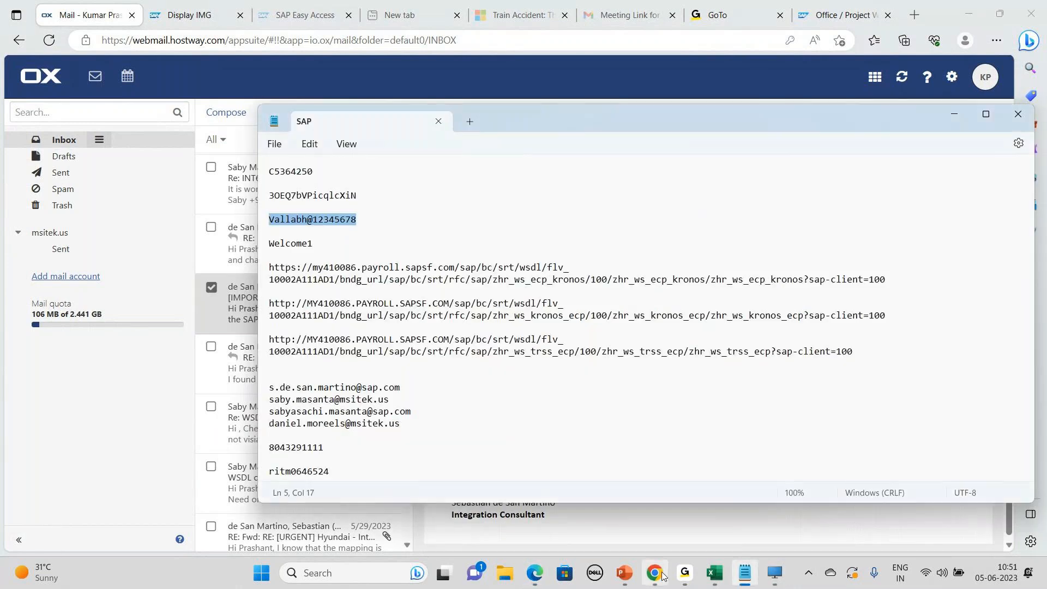
pyautogui.click(714, 583)
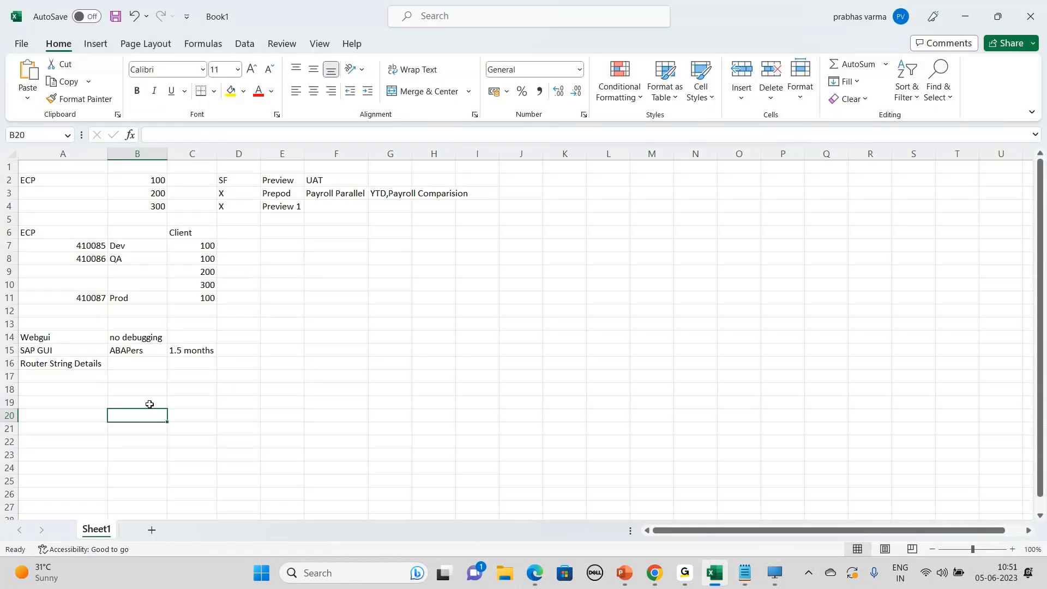
pyautogui.click(150, 405)
pyautogui.hotkey('ctrl', 'v')
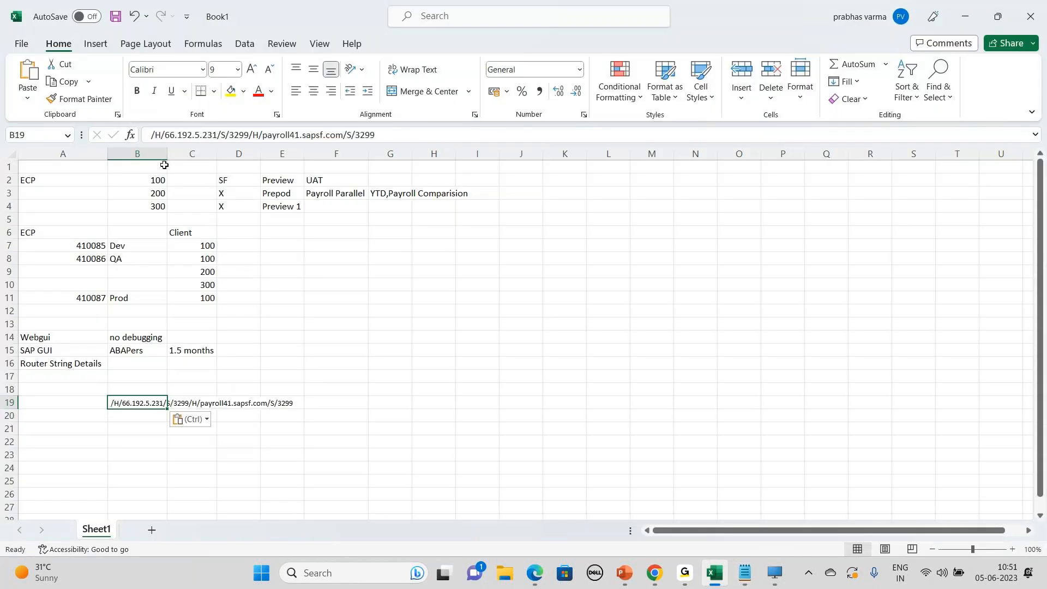
pyautogui.moveTo(166, 165); pyautogui.dragTo(314, 169)
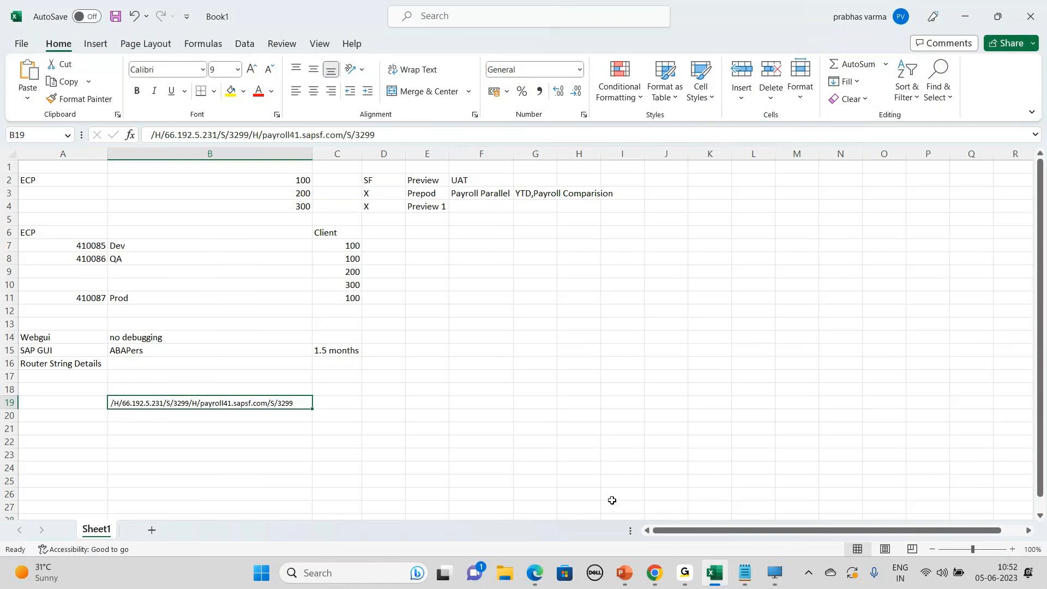
# Step: Switch to the remote desktop and enter /H/66.192.5.231/S/3299/H/payroll41.sapsf.com/S/3299 as the SAProuter string of the new system entry
pyautogui.click(774, 576)
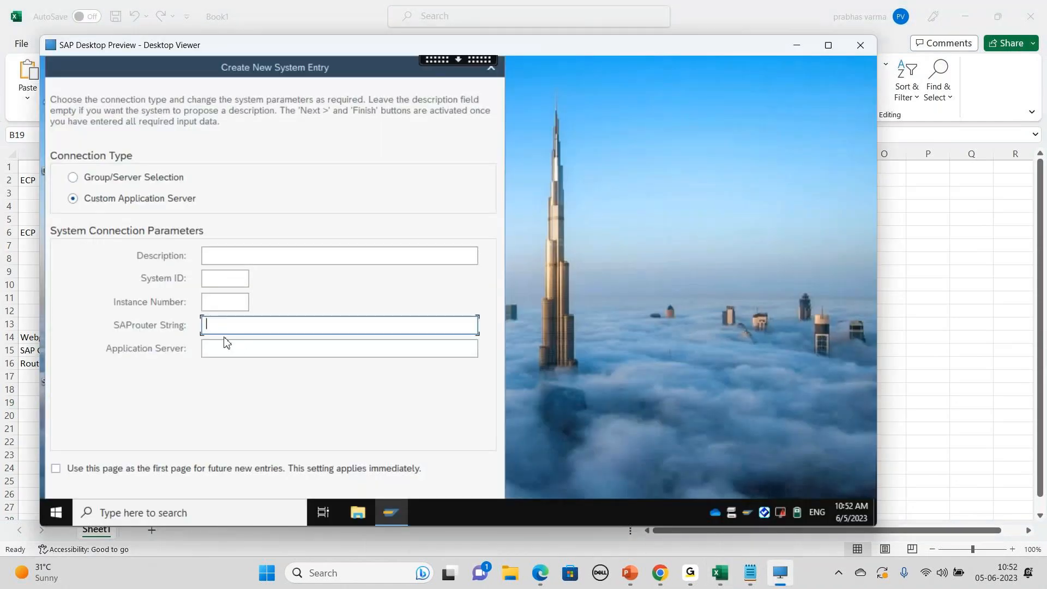
pyautogui.hotkey('ctrl', 'v')
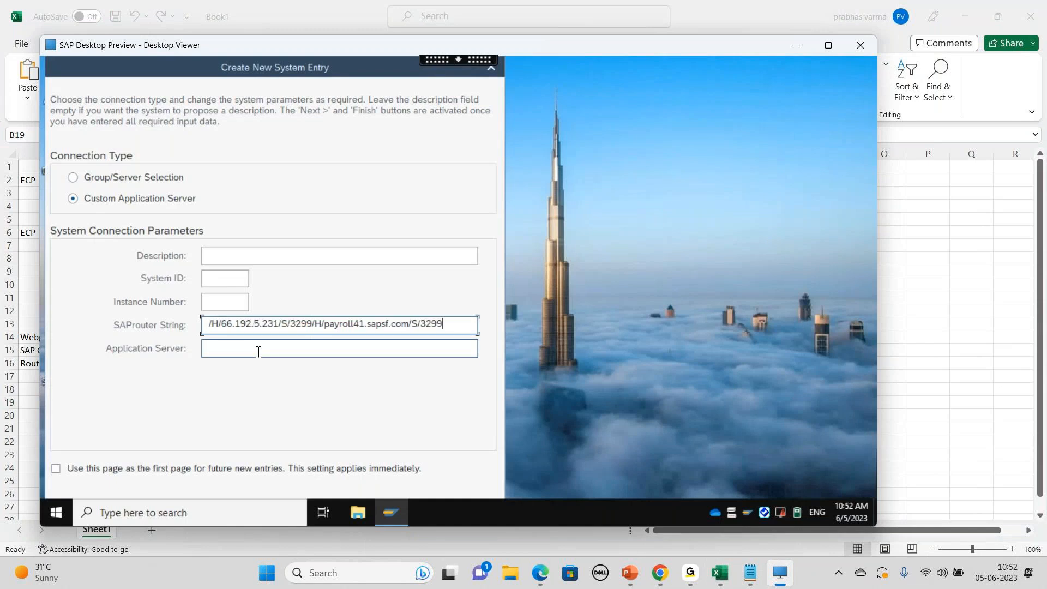
pyautogui.click(259, 350)
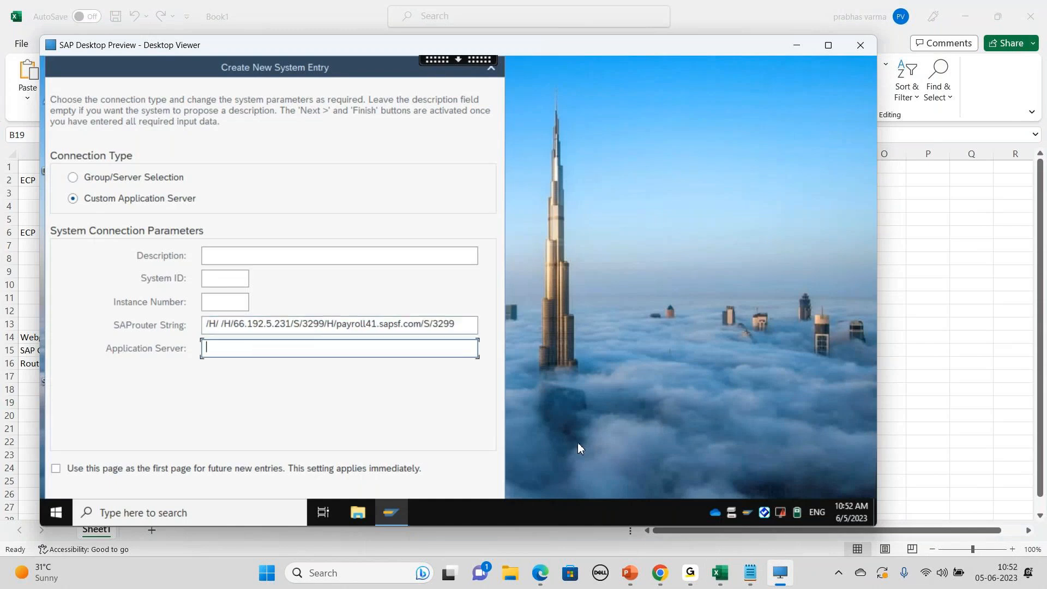
# Step: Copy the P85 application server name vaciP85 from the email in Edge into the new system entry's Application Server on the remote desktop
pyautogui.click(548, 576)
pyautogui.moveTo(562, 359); pyautogui.dragTo(543, 361)
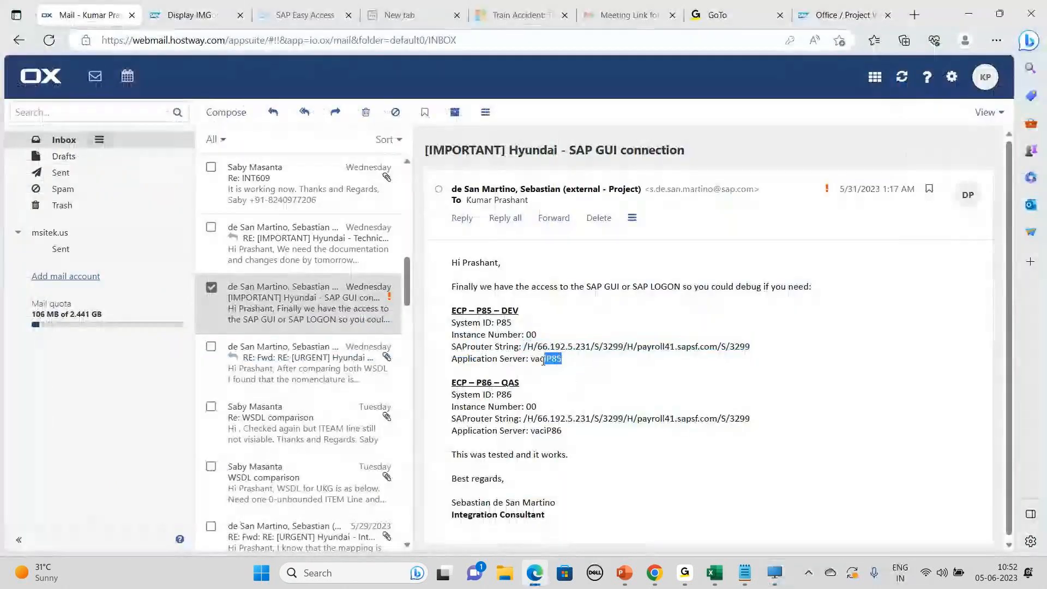
pyautogui.hotkey('alt', 'Tab')
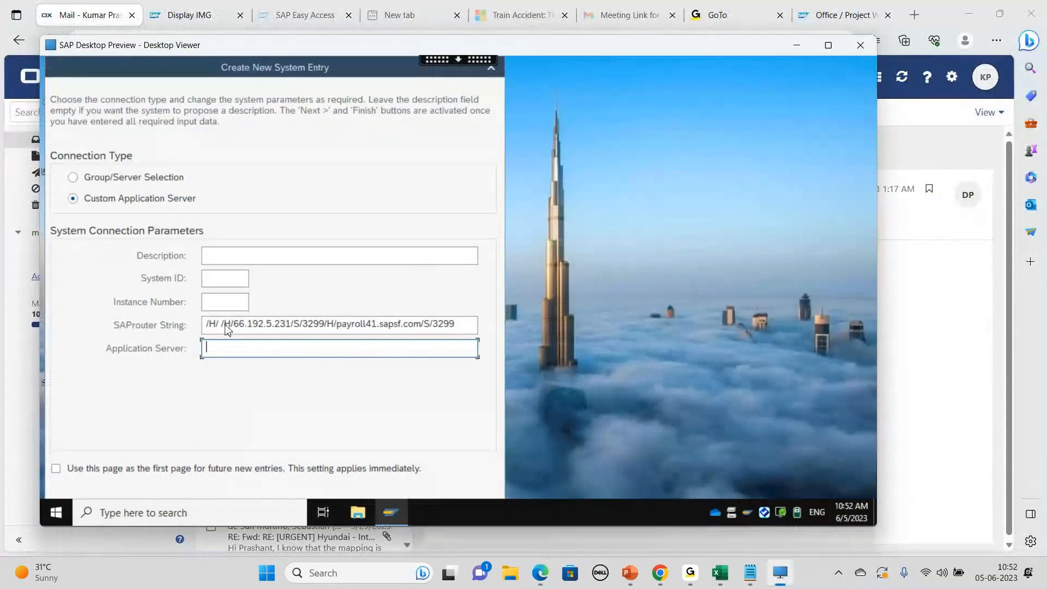
pyautogui.write('vaciP85')
# Step: Set the new system entry's Instance Number to 00 and copy P85 from the email as its System ID
pyautogui.click(220, 301)
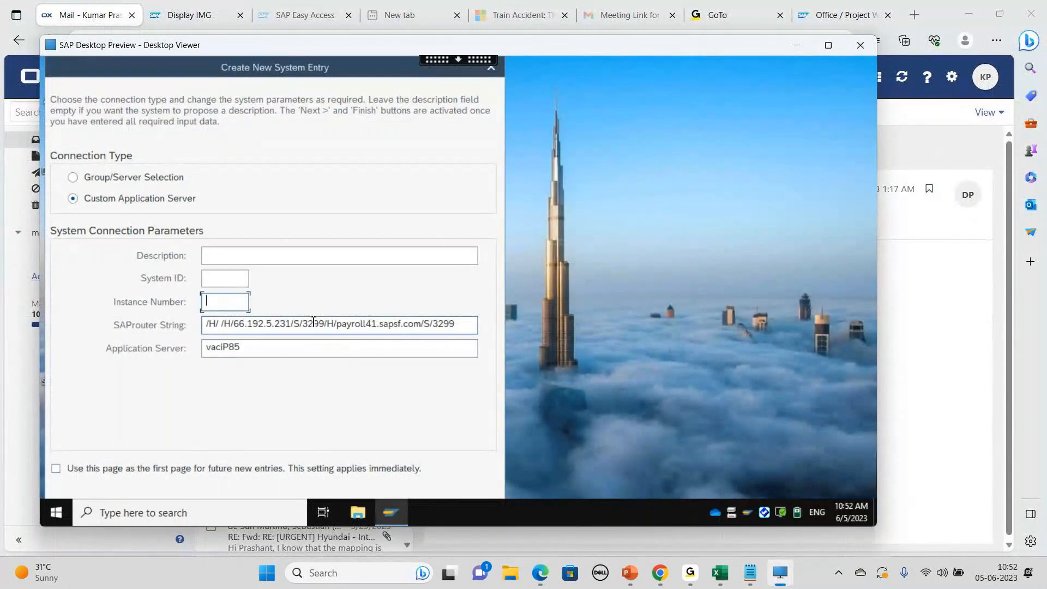
pyautogui.write('00')
pyautogui.hotkey('shift', 'Tab')
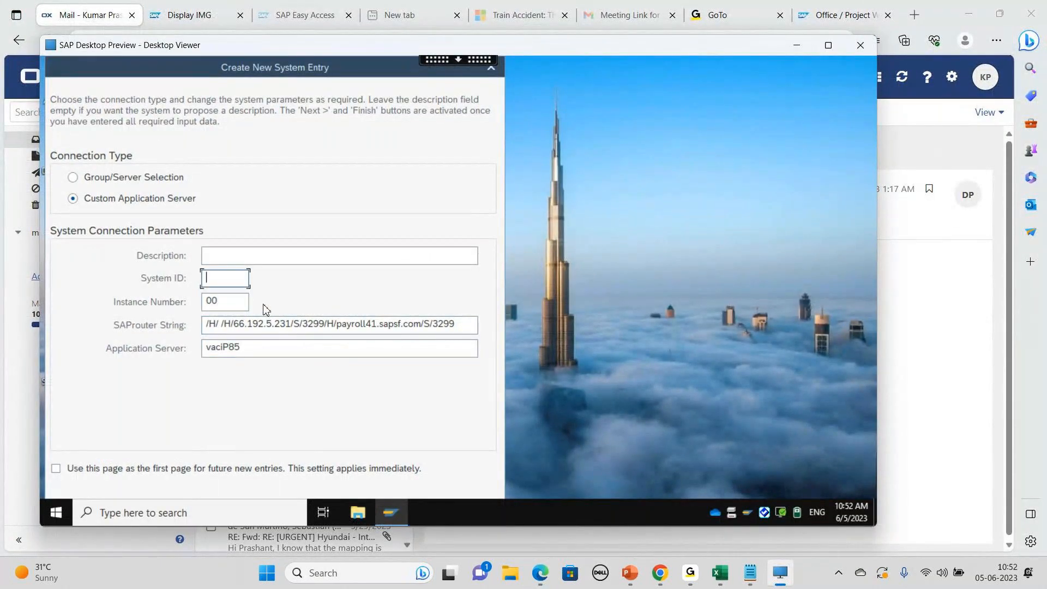
pyautogui.hotkey('alt', 'Tab')
pyautogui.doubleClick(504, 323)
pyautogui.hotkey('ctrl', 'c')
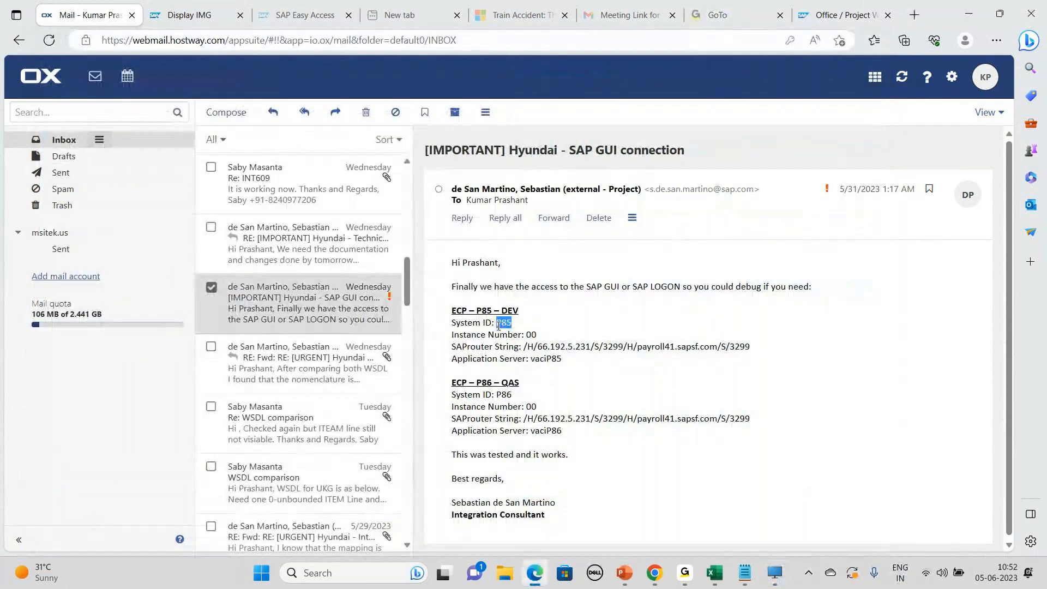
pyautogui.hotkey('alt', 'Tab')
pyautogui.hotkey('ctrl', 'v')
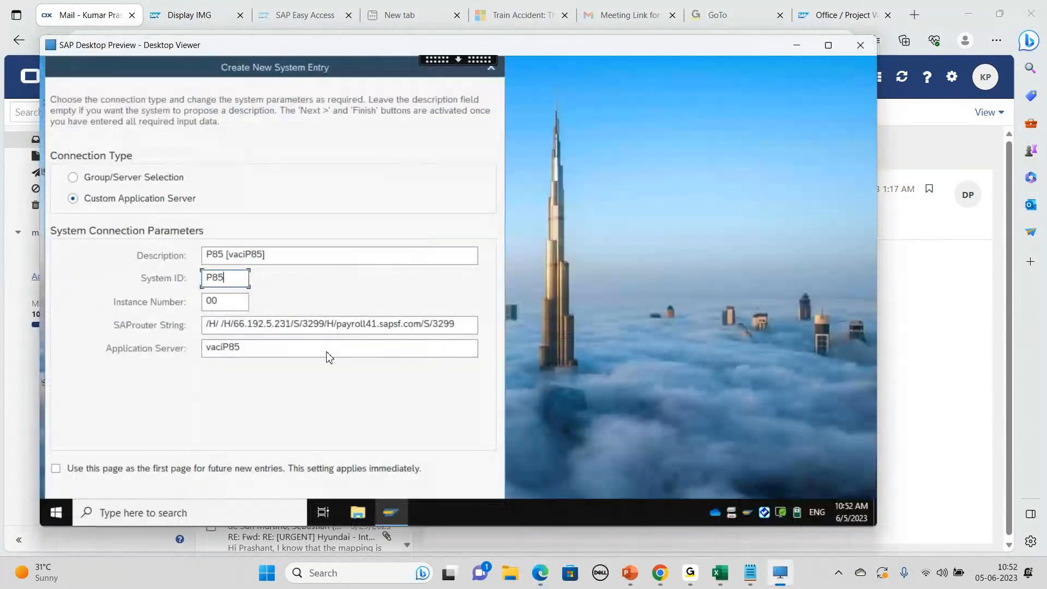
# Step: Finish the P85 system entry with the default network settings and try to log on to it, declining the status web page
pyautogui.press('Return')
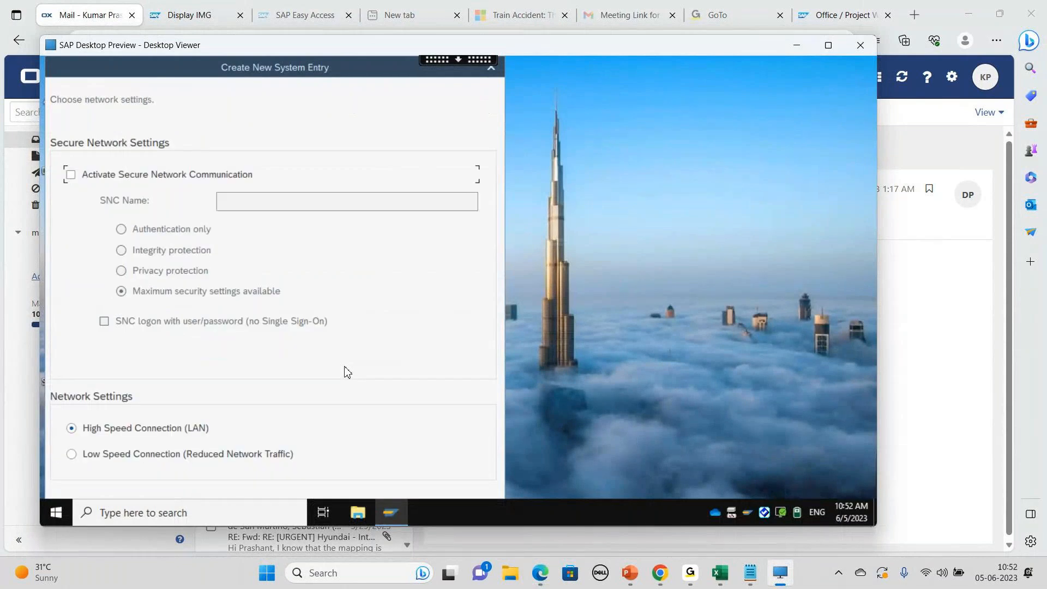
pyautogui.press('Return')
pyautogui.press('Return')
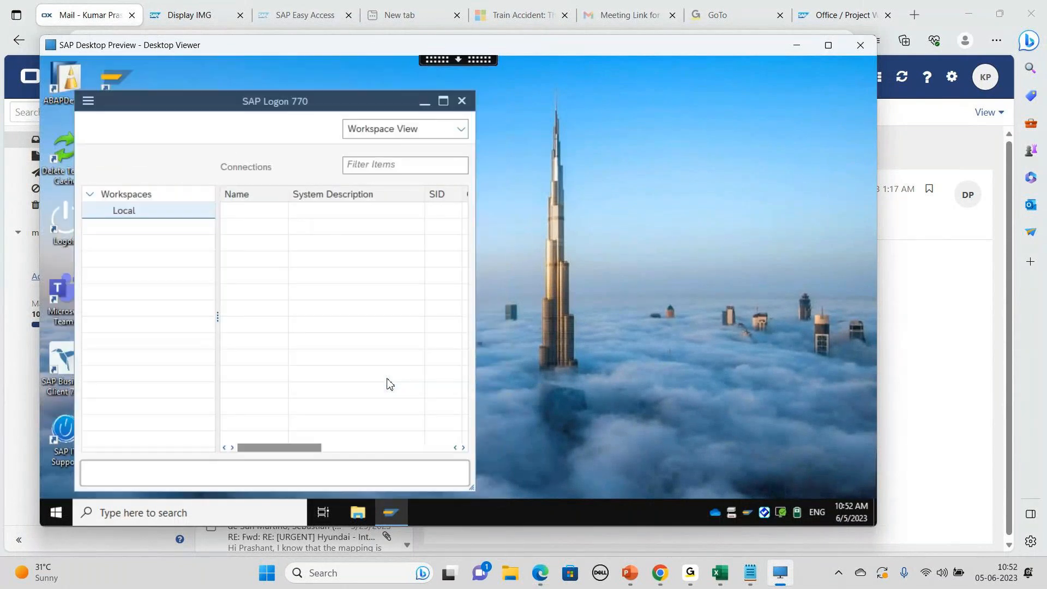
pyautogui.click(452, 473)
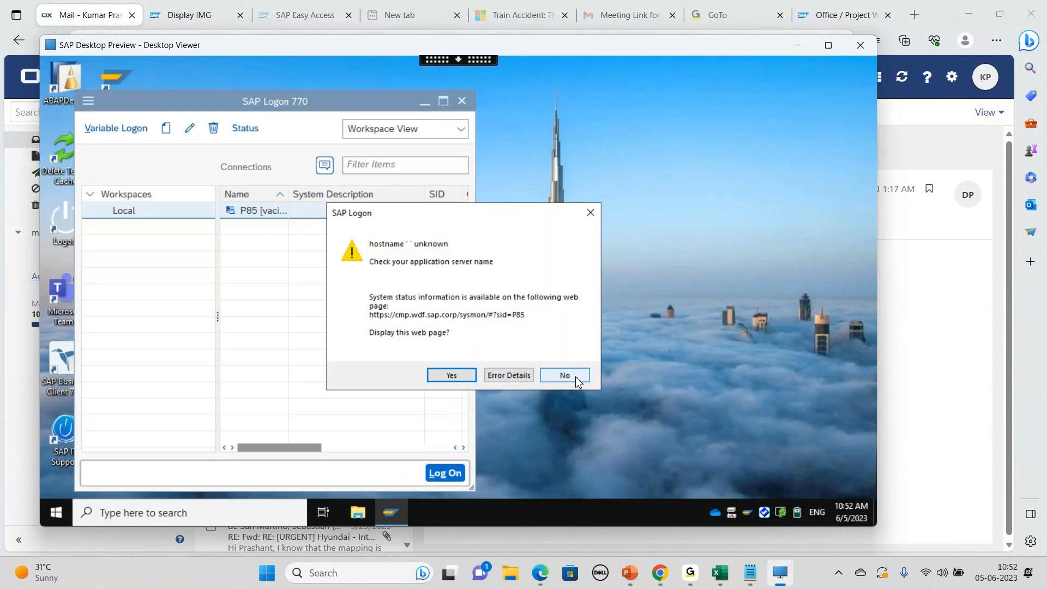
pyautogui.click(565, 375)
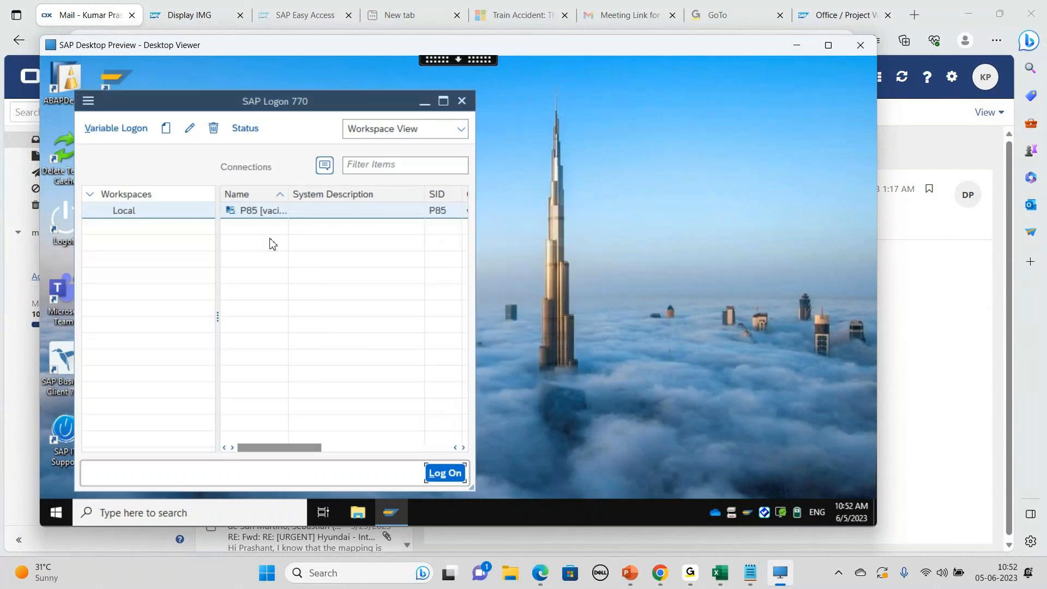
# Step: Review the P85 entry's connection parameters and try to log on to it again, declining the status web page
pyautogui.click(189, 128)
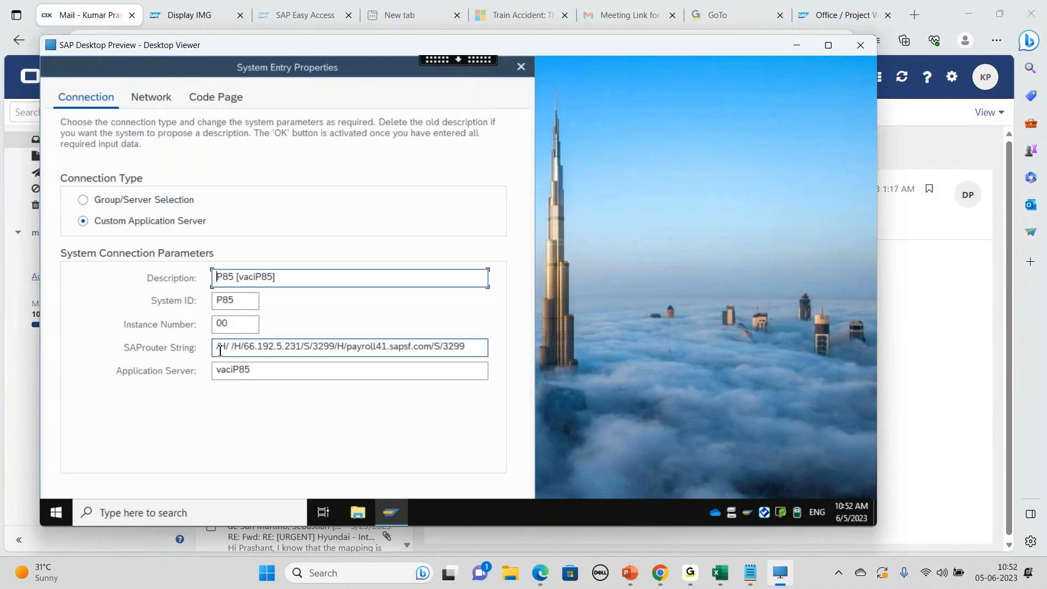
pyautogui.click(256, 370)
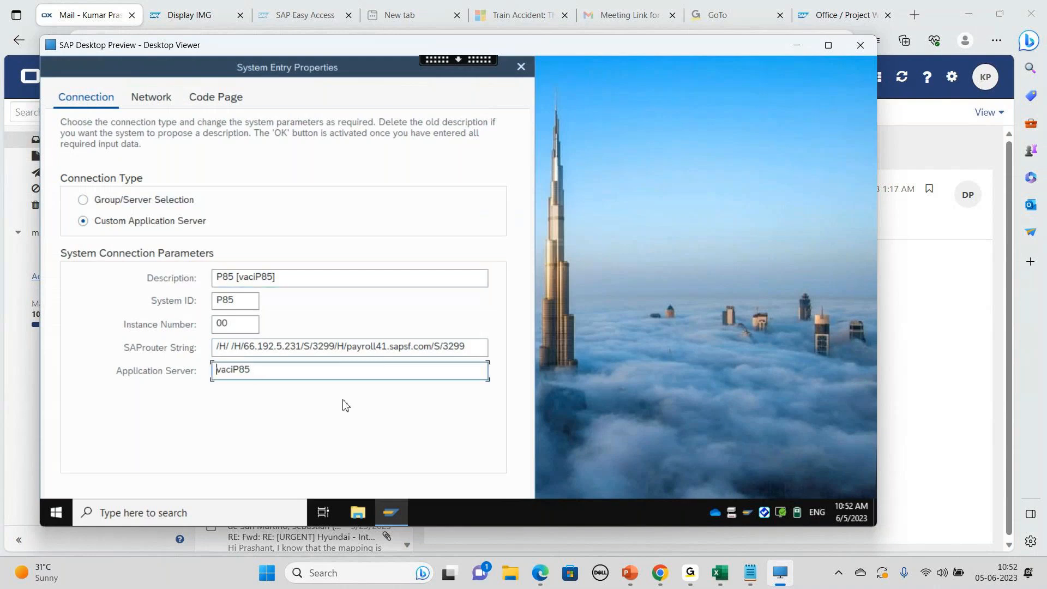
pyautogui.click(245, 322)
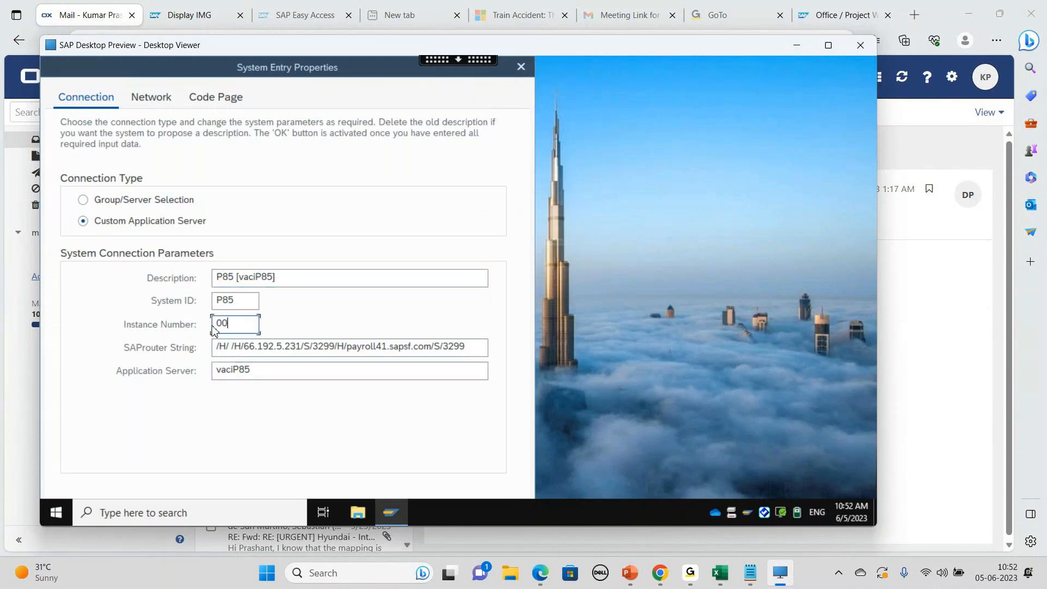
pyautogui.click(219, 352)
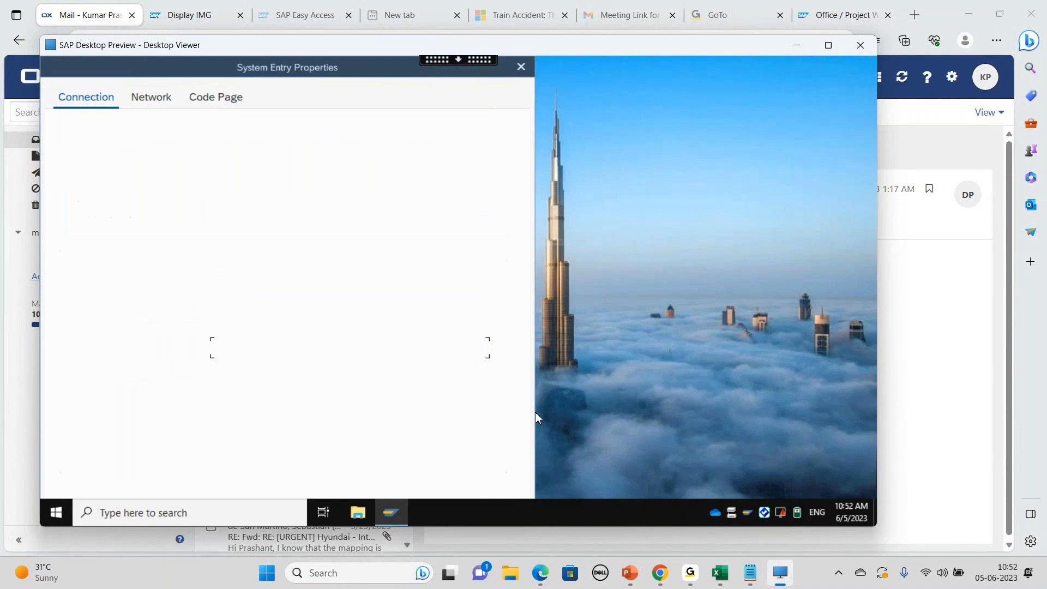
pyautogui.click(458, 474)
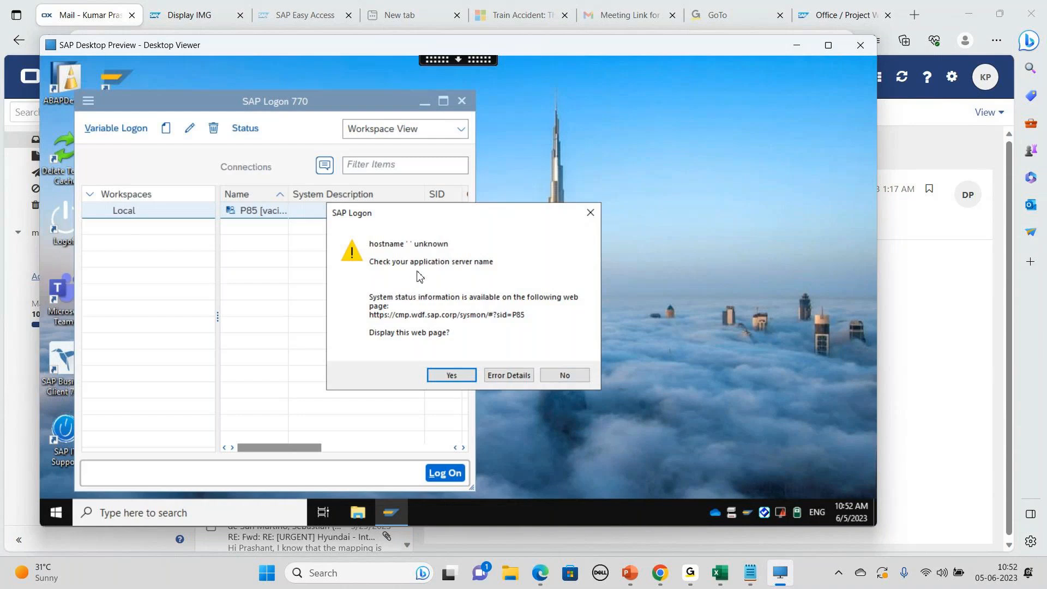
pyautogui.click(565, 375)
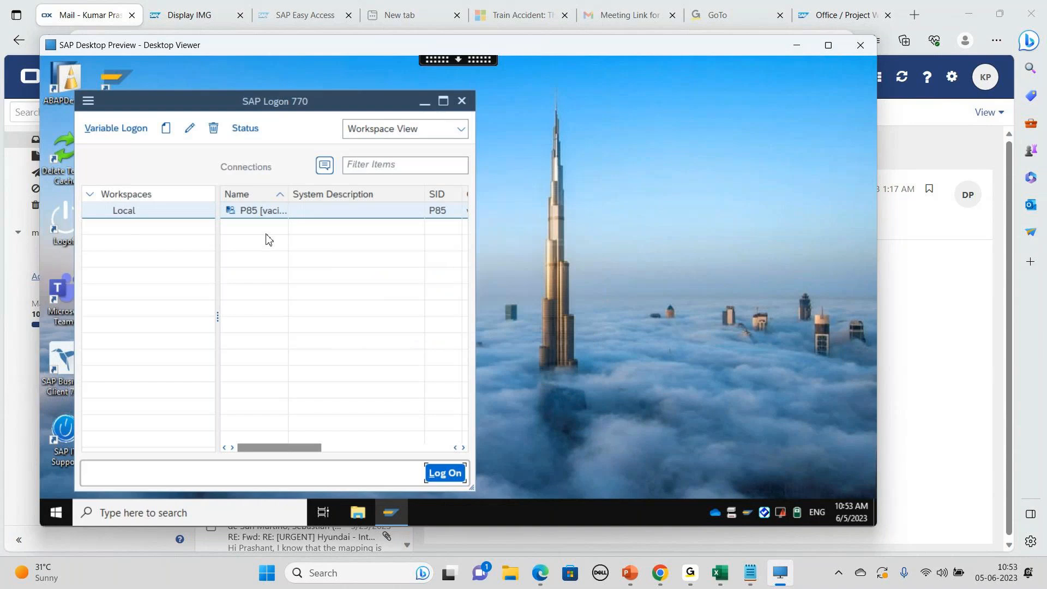
# Step: Widen the Name column of the SAP Logon connections list and switch to the PowerPoint slide show on setting up the Employee Central Payroll system
pyautogui.moveTo(286, 197); pyautogui.dragTo(357, 211)
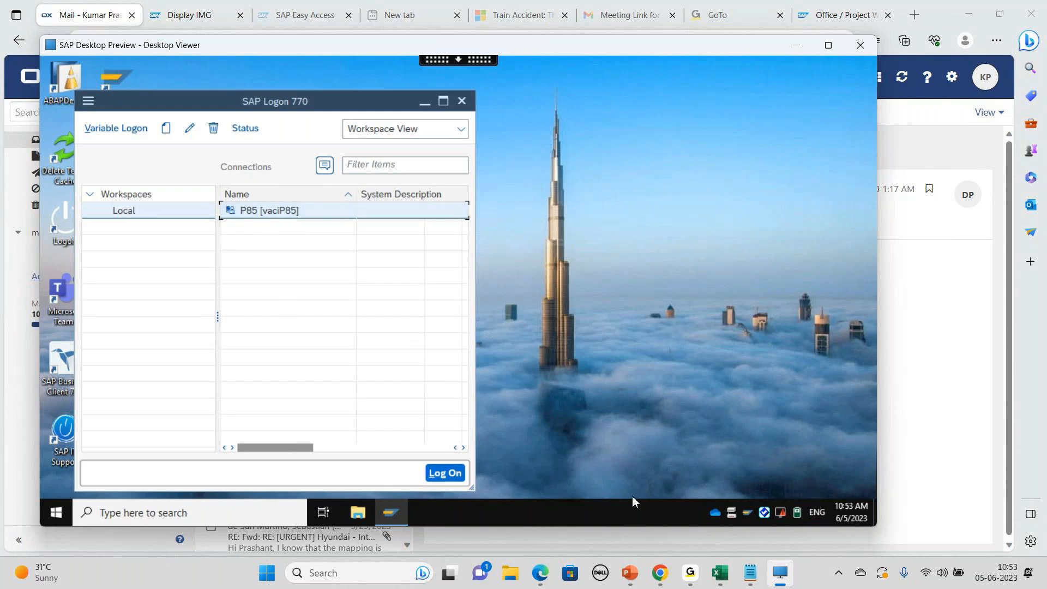
pyautogui.click(797, 45)
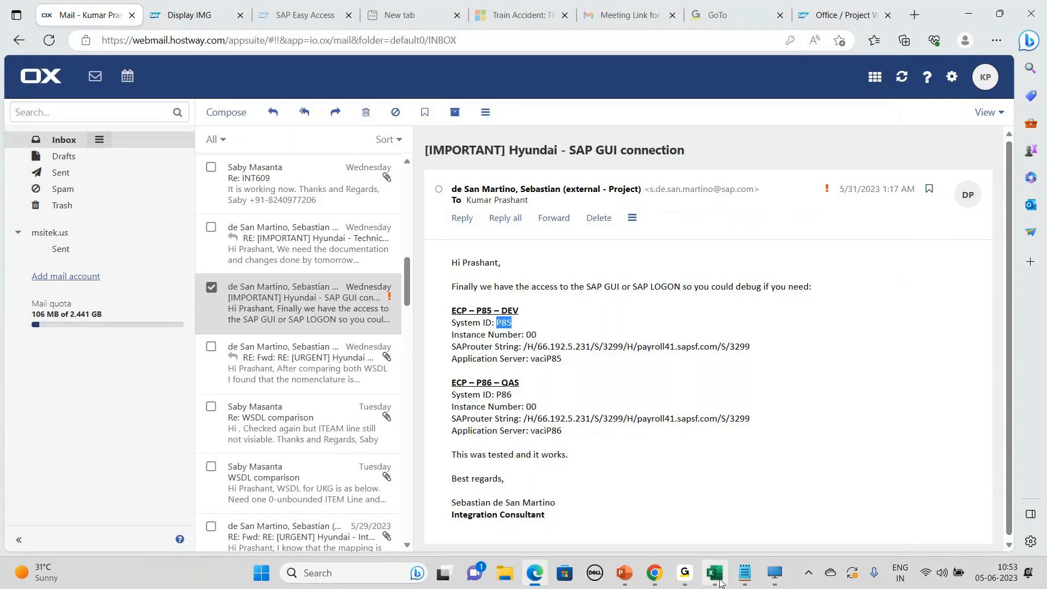
pyautogui.moveTo(624, 573)
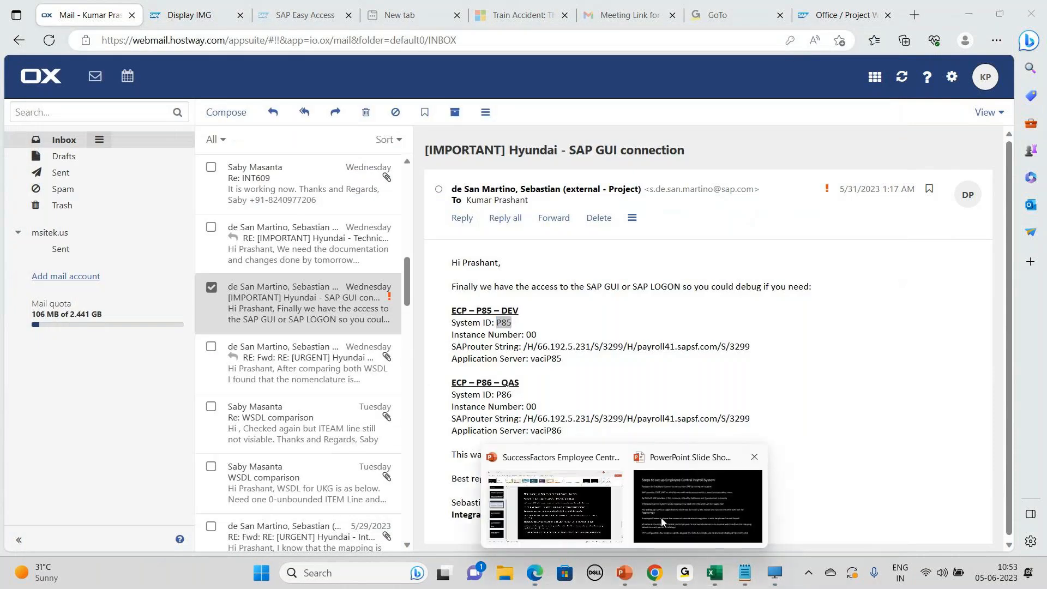
pyautogui.click(661, 518)
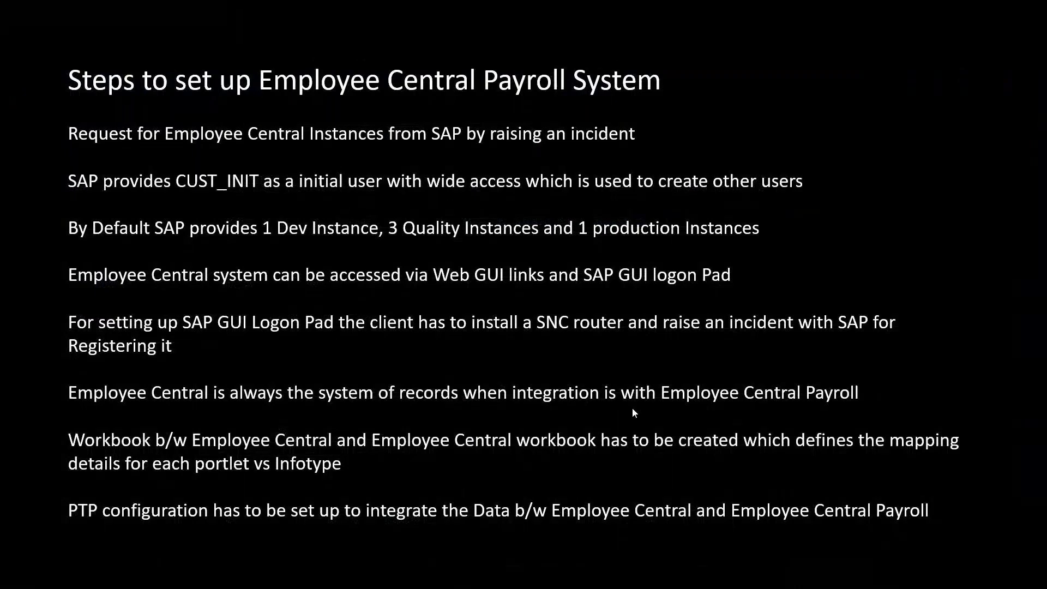
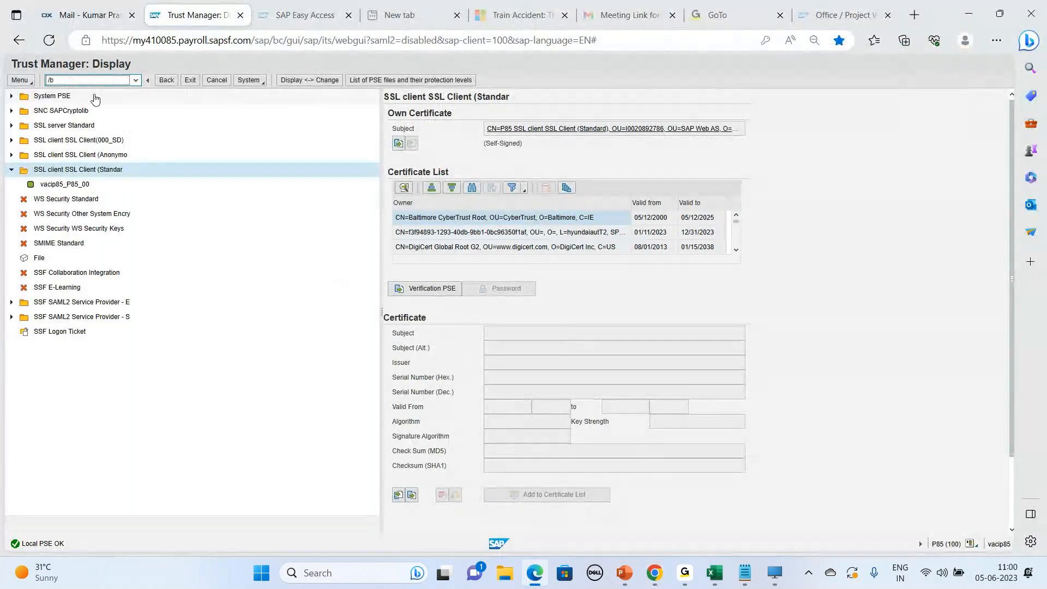
# Step: Switch from Trust Manager to the ABAP Editor with the transaction code /nse38
pyautogui.write('nse38')
pyautogui.press('Return')
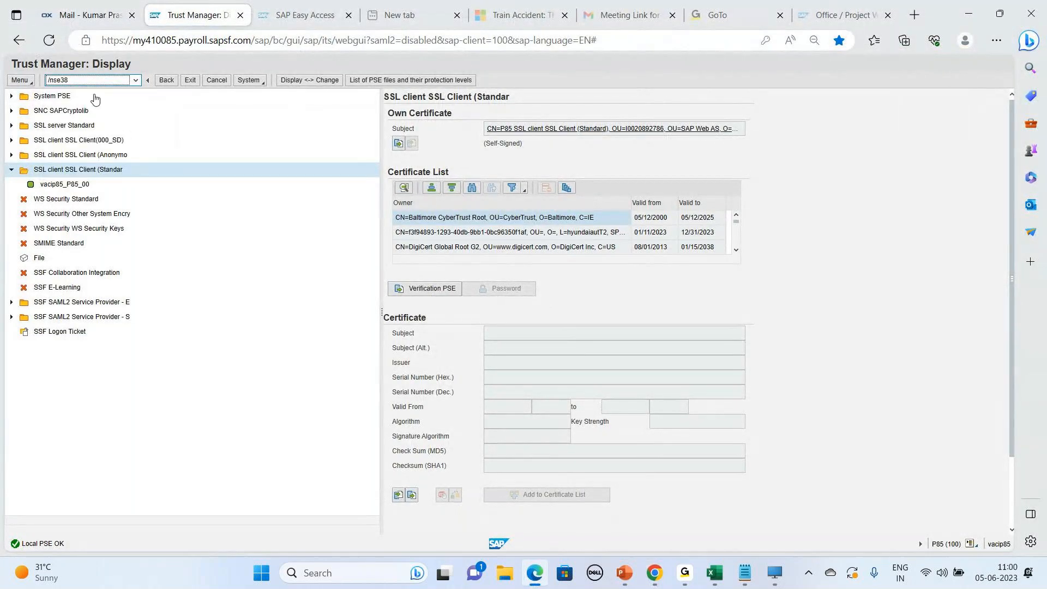
# Step: Enter the wildcard pattern rp*repl*config* as the program name in the ABAP Editor
pyautogui.write('rp*repl*')
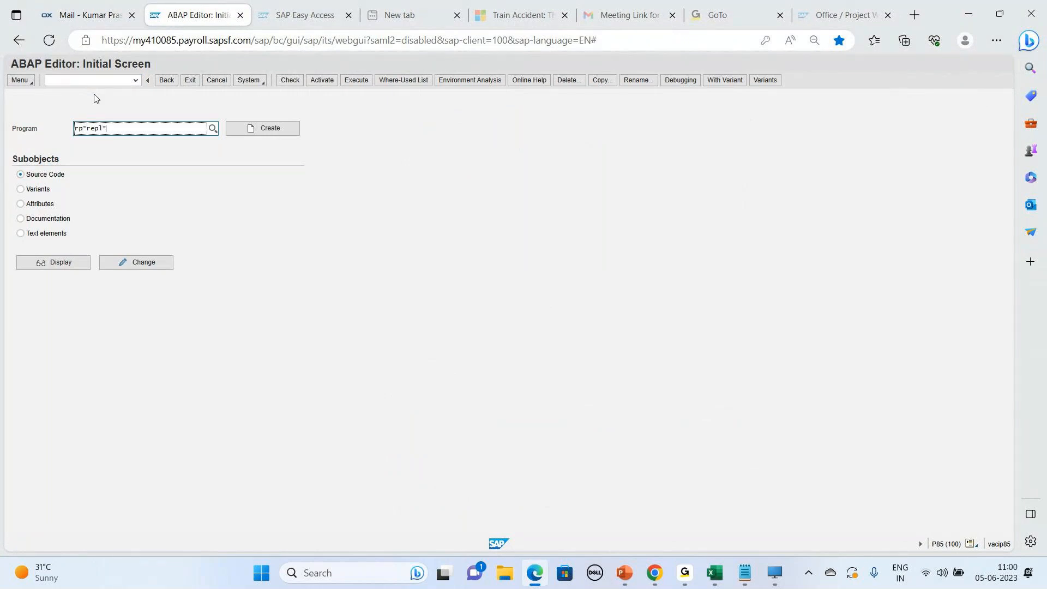
pyautogui.write('config*')
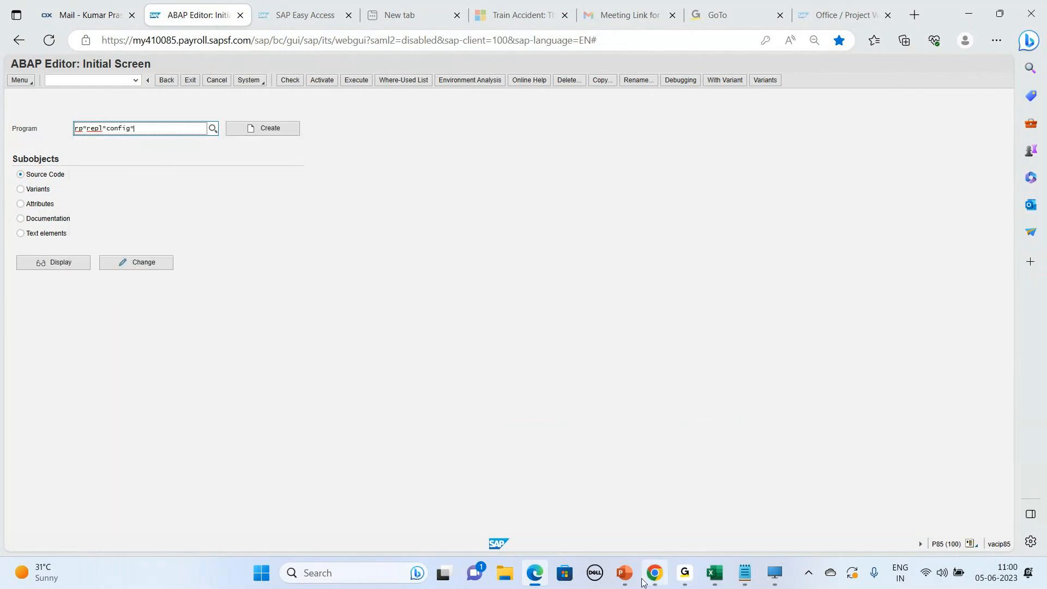
# Step: Copy the report name RP_HRSFEC_PTP_CONFIGURATION from the PowerPoint slide into the ABAP Editor's program name and execute the report
pyautogui.click(624, 573)
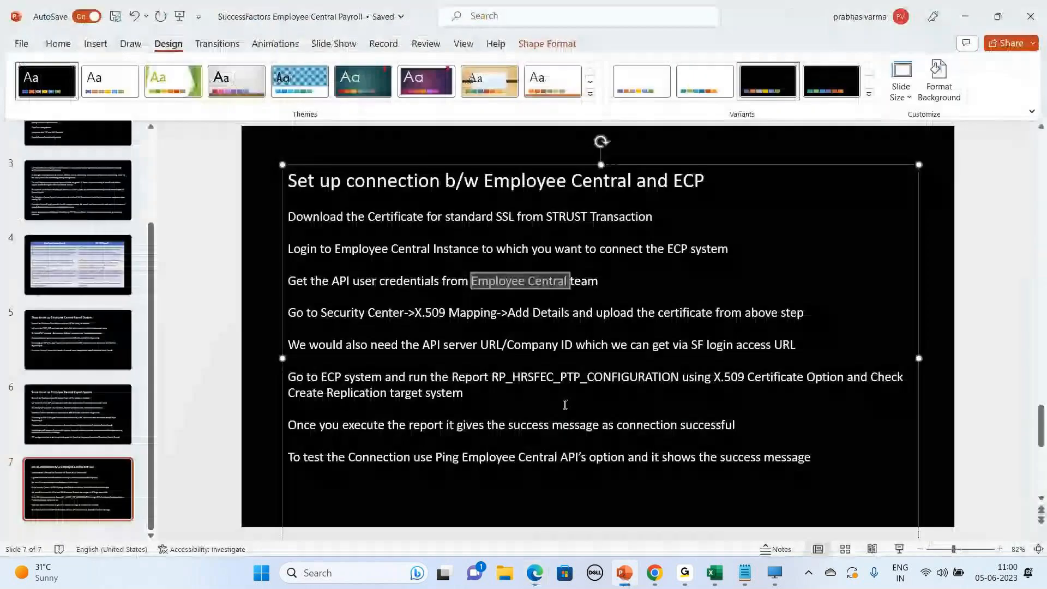
pyautogui.moveTo(492, 378); pyautogui.dragTo(632, 378)
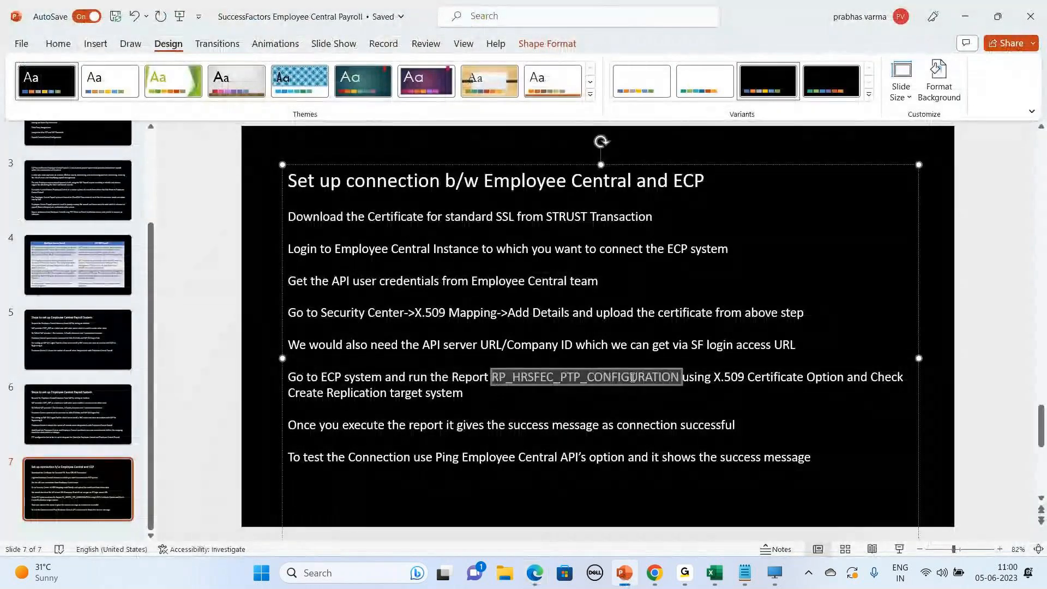
pyautogui.hotkey('ctrl', 'c')
pyautogui.hotkey('alt', 'Tab')
pyautogui.hotkey('ctrl', 'v')
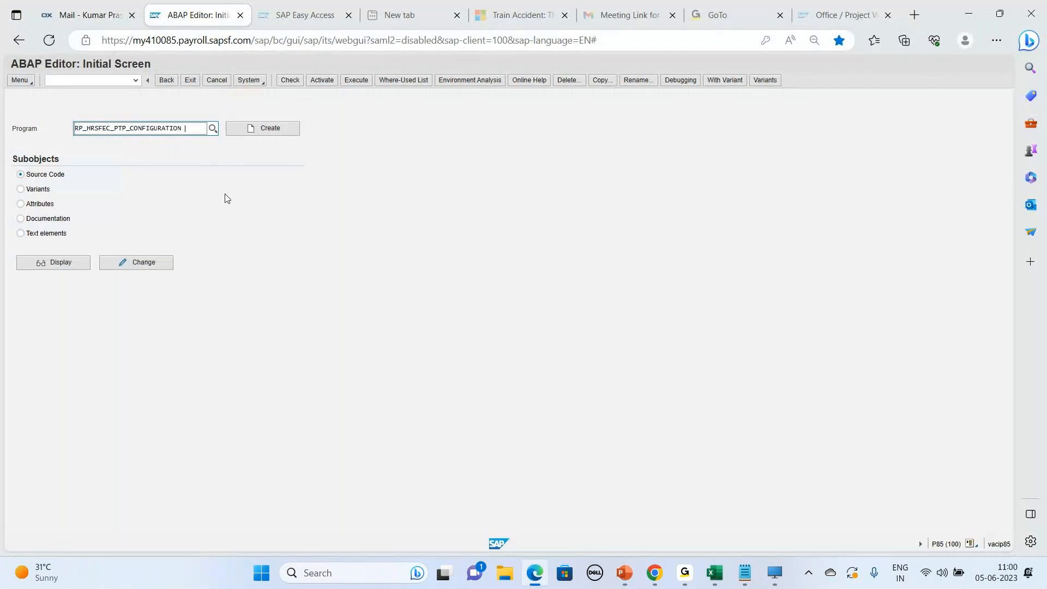
pyautogui.click(355, 80)
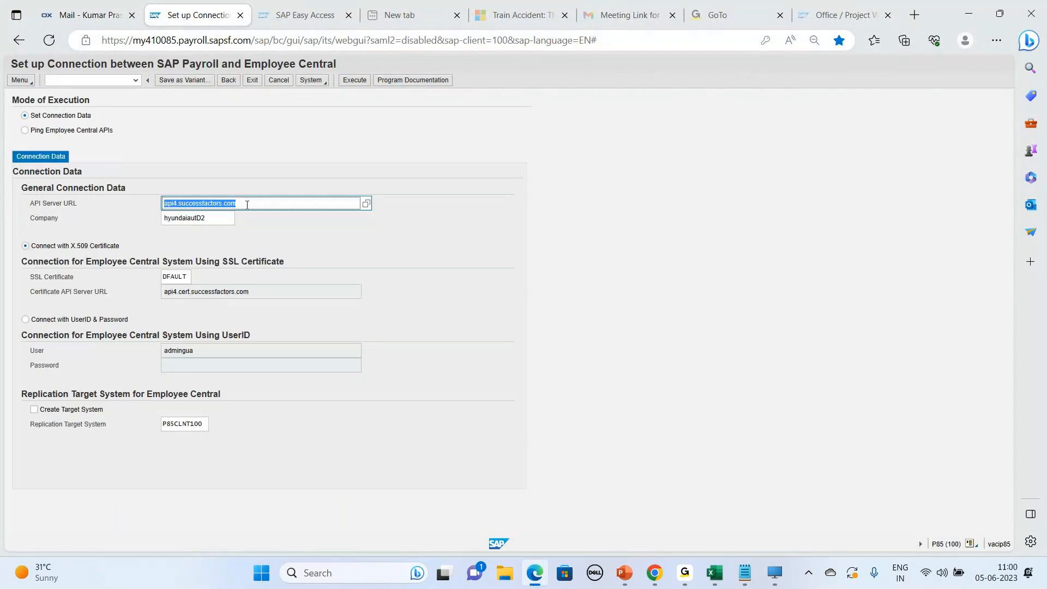
# Step: Examine the application and API server addresses in the API Server URL value list, and close it without choosing an entry
pyautogui.click(247, 203)
pyautogui.hotkey('ctrl', 'a')
pyautogui.press('F4')
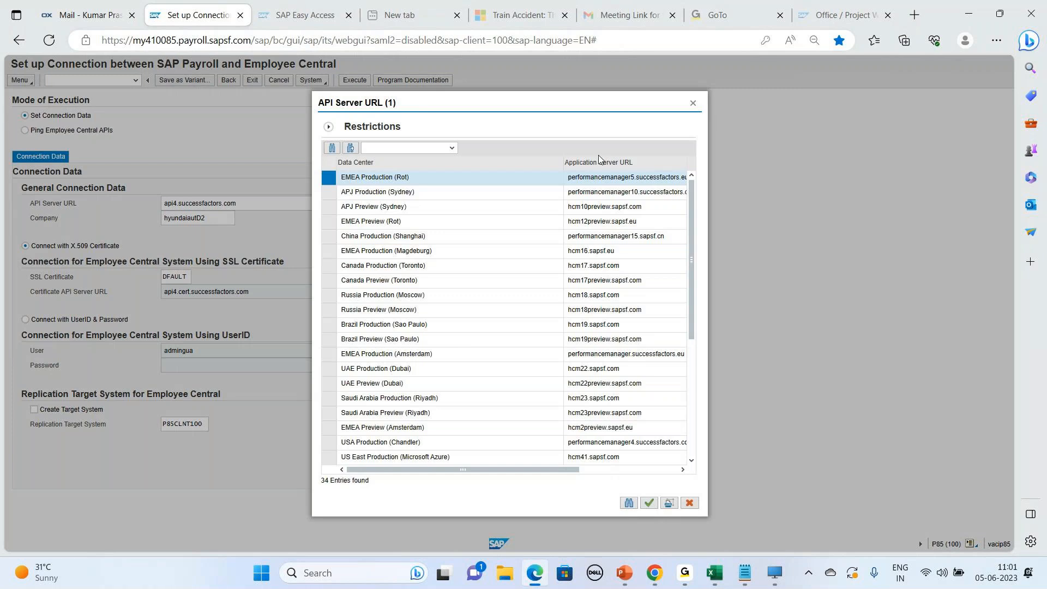
pyautogui.moveTo(386, 470); pyautogui.dragTo(543, 473)
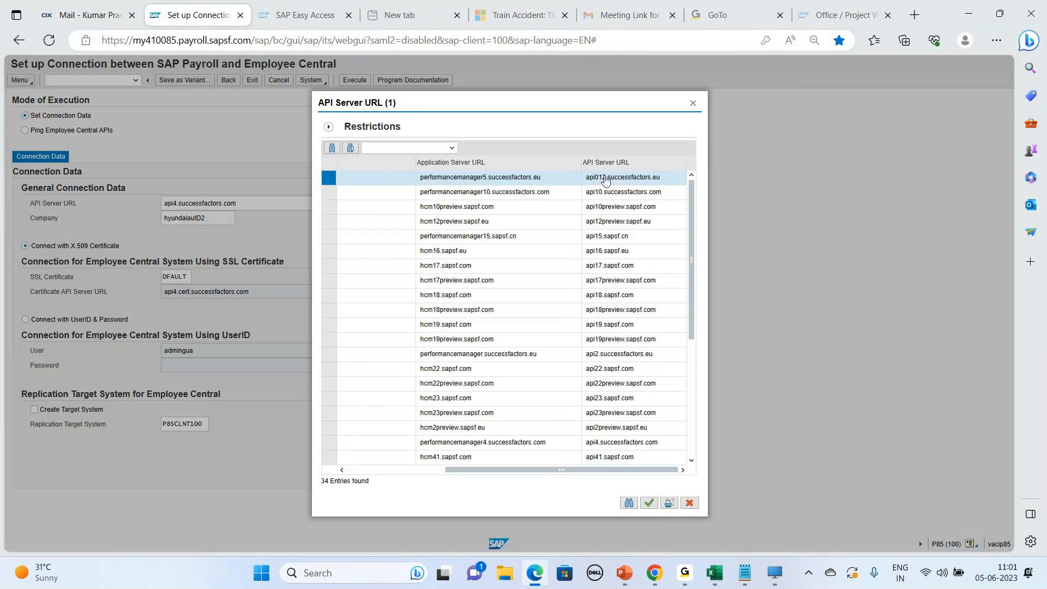
pyautogui.click(428, 389)
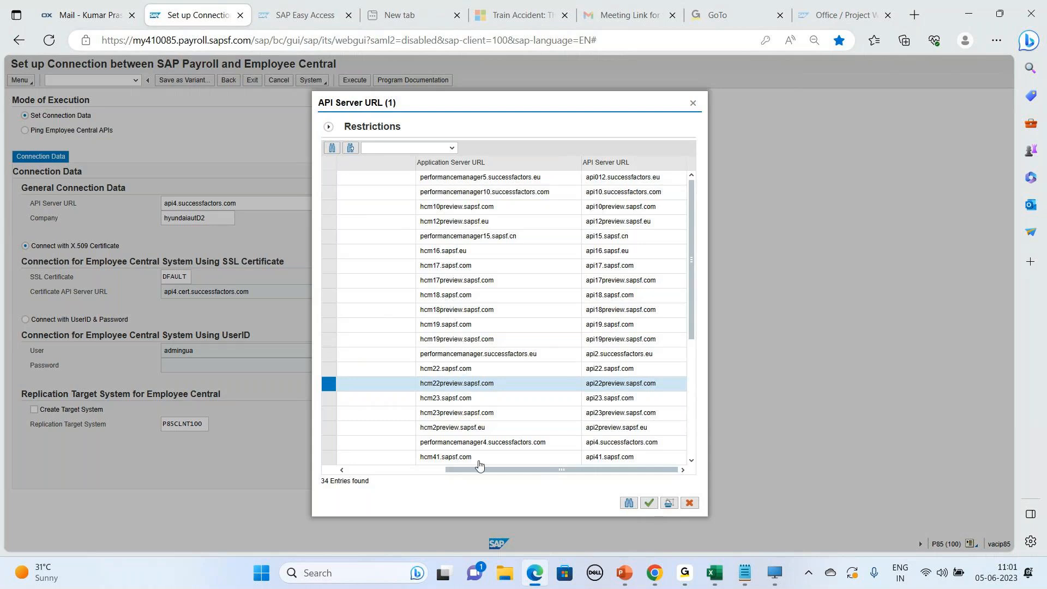
pyautogui.scroll(-3, 481, 450)
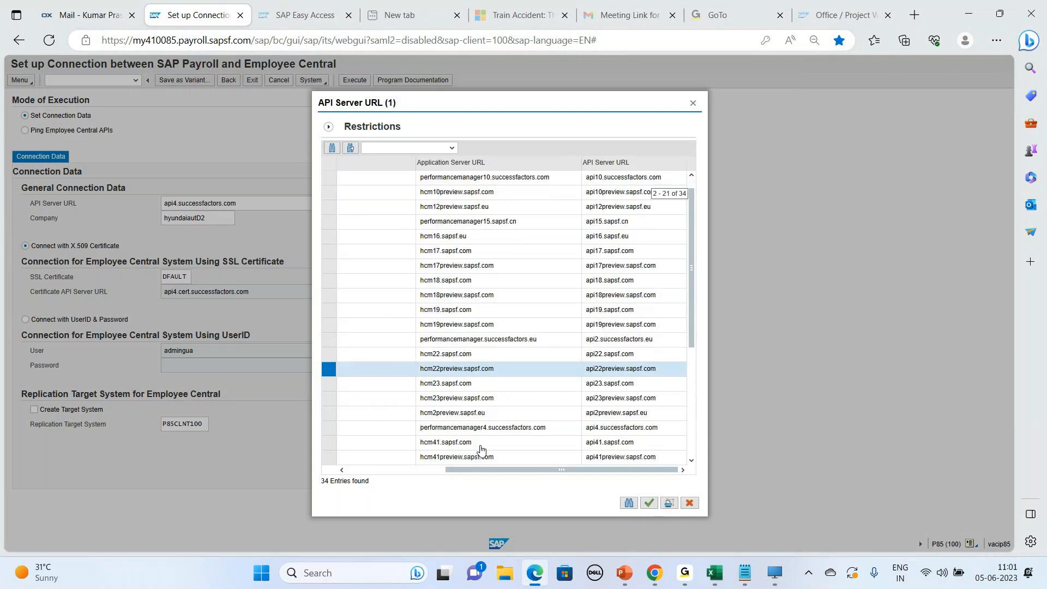
pyautogui.scroll(-2, 480, 450)
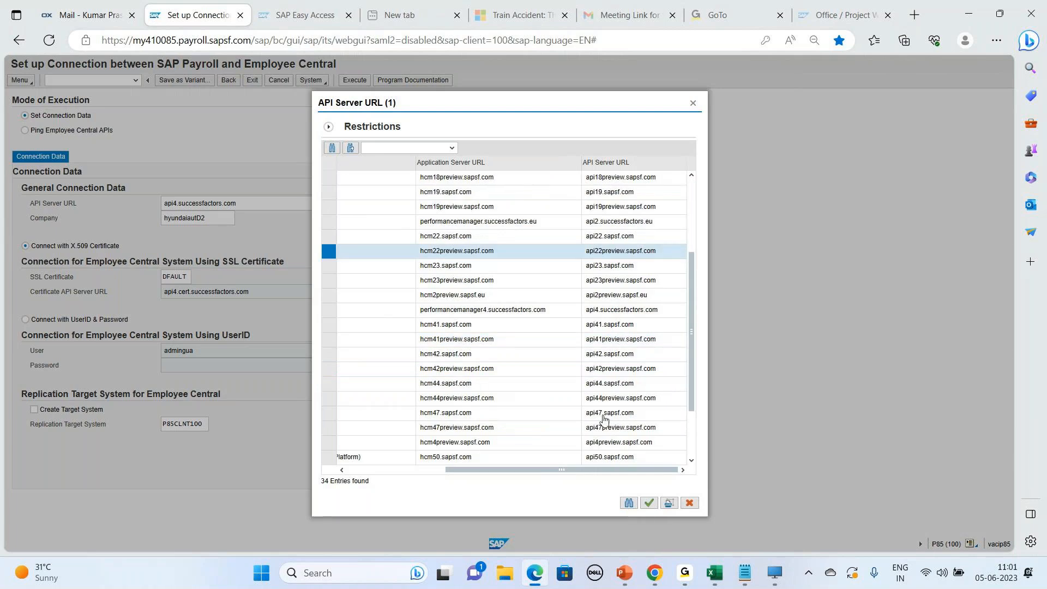
pyautogui.click(689, 502)
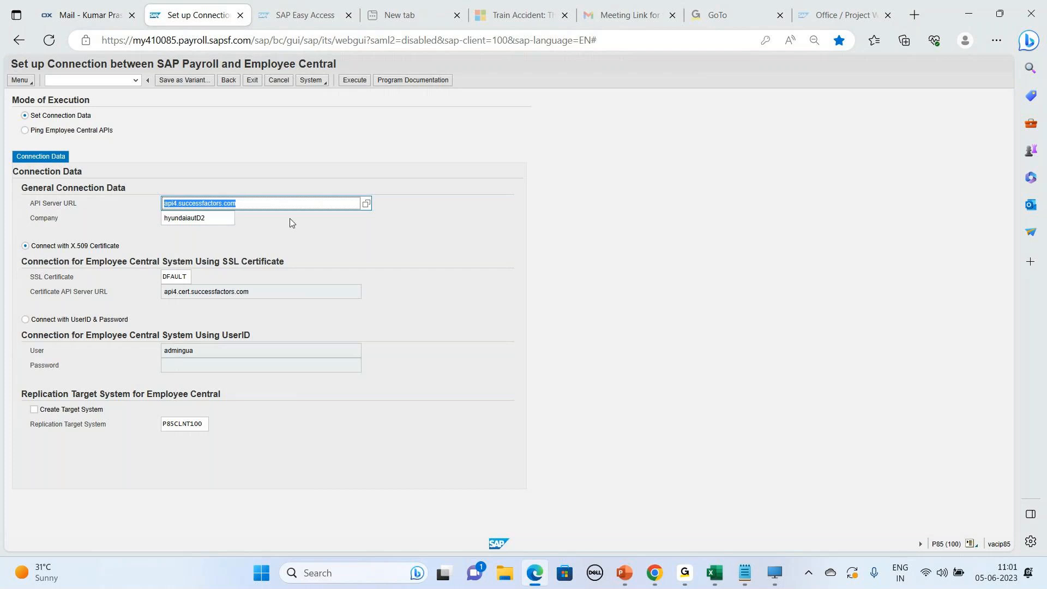
# Step: Review the data centers at the end of the API Server URL value list, close it unchanged, and point out the connection's User field
pyautogui.click(366, 205)
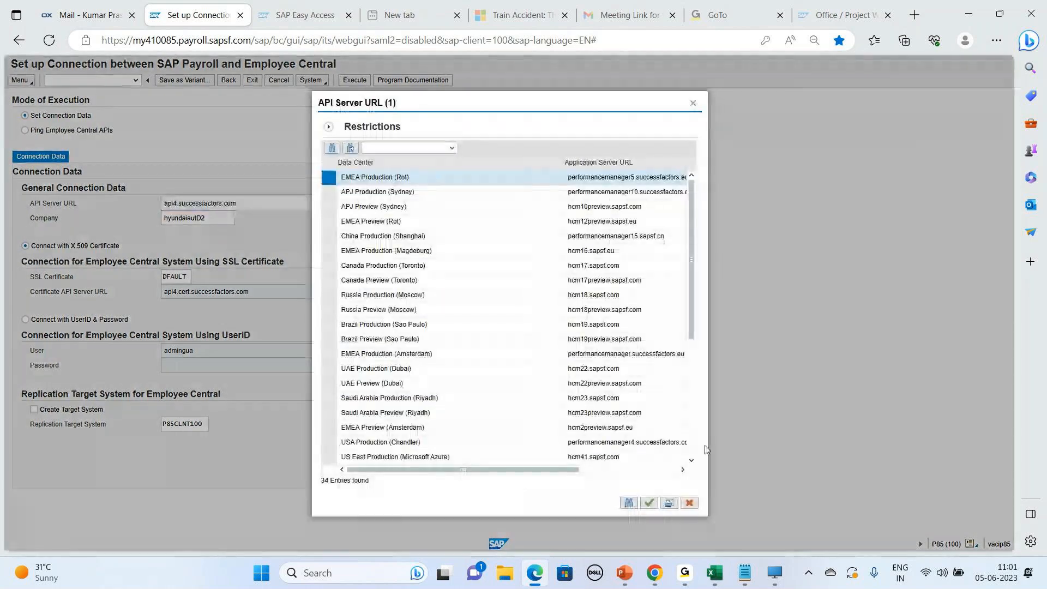
pyautogui.click(694, 451)
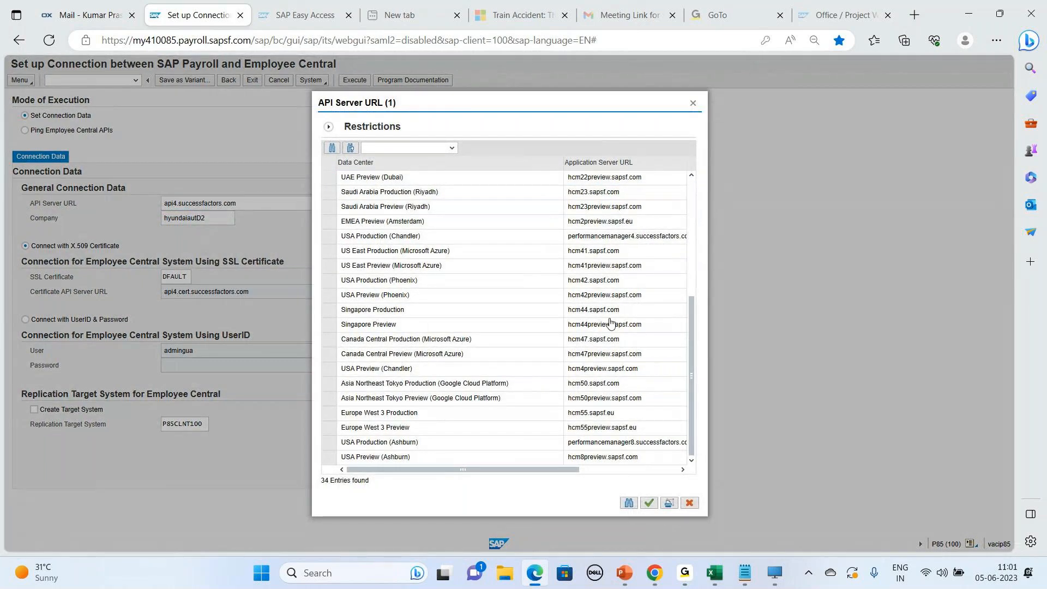
pyautogui.click(690, 503)
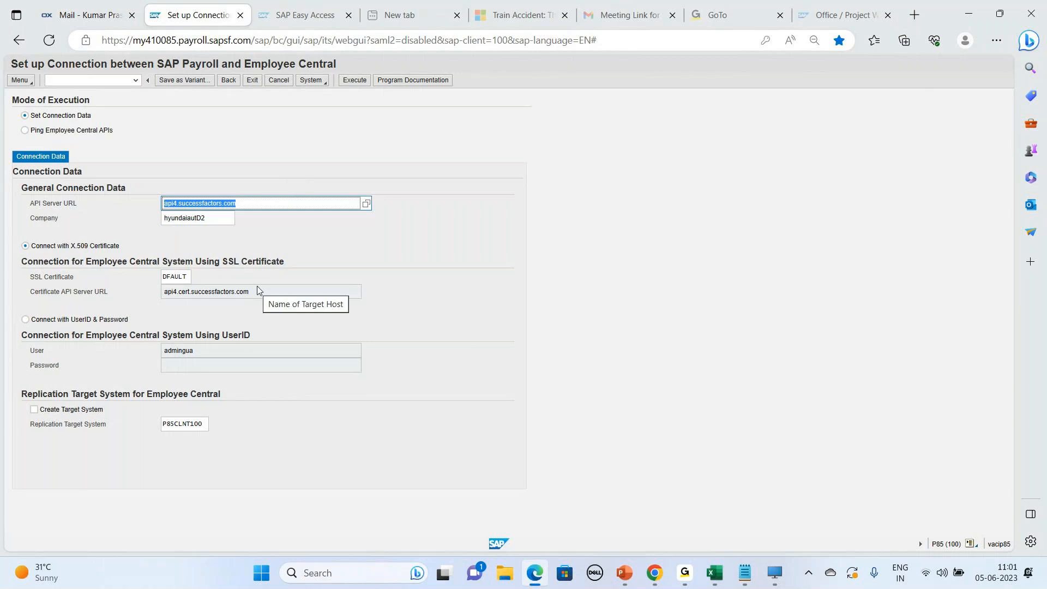
pyautogui.click(202, 355)
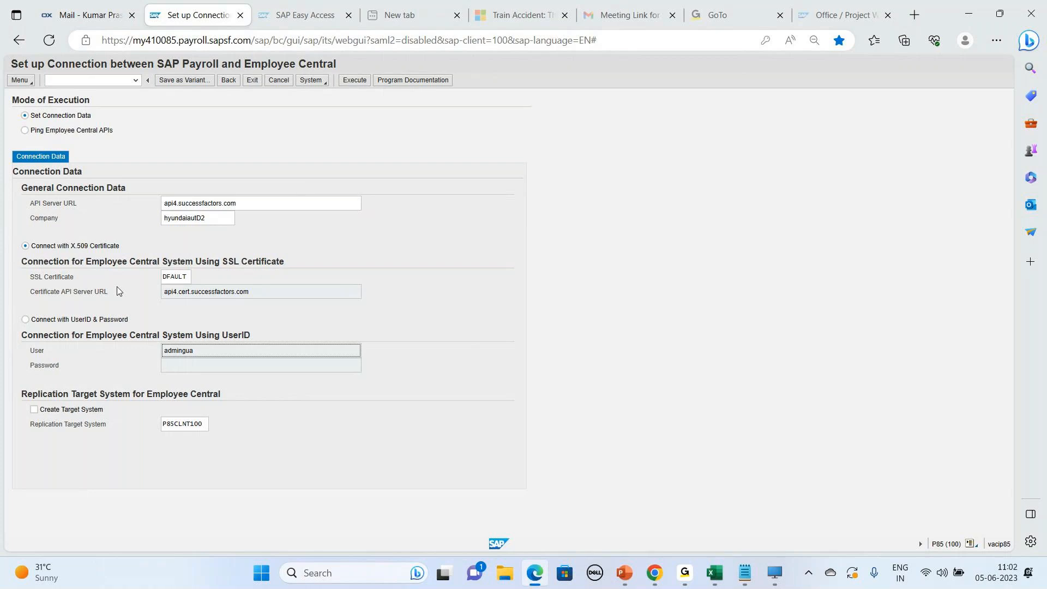
# Step: Compare the data center, application server and API server URL of the UAE Preview (Dubai) entry, leaving the value list without choosing it
pyautogui.click(273, 205)
pyautogui.click(367, 204)
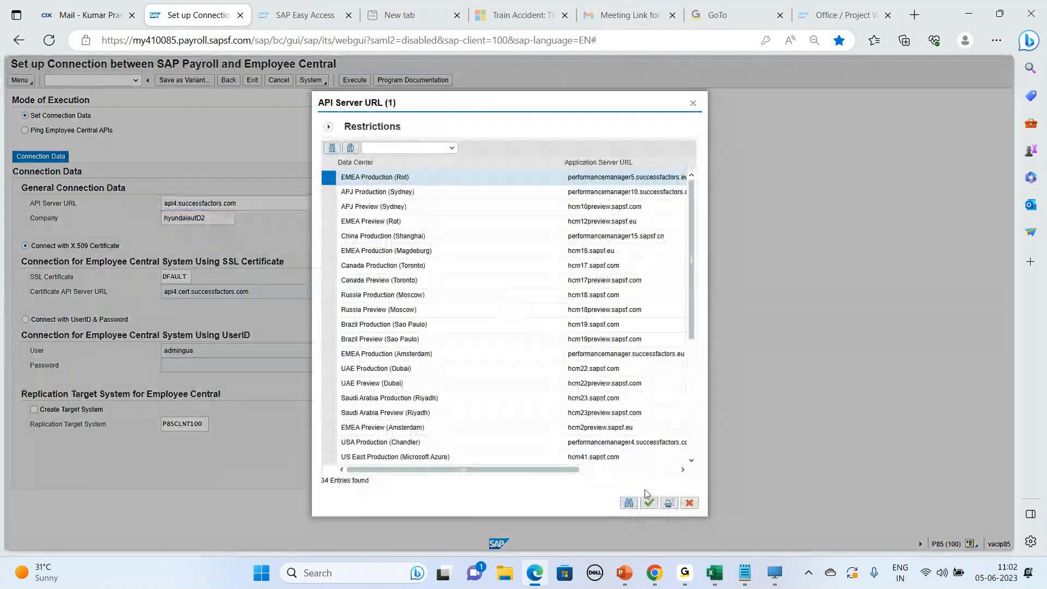
pyautogui.click(625, 472)
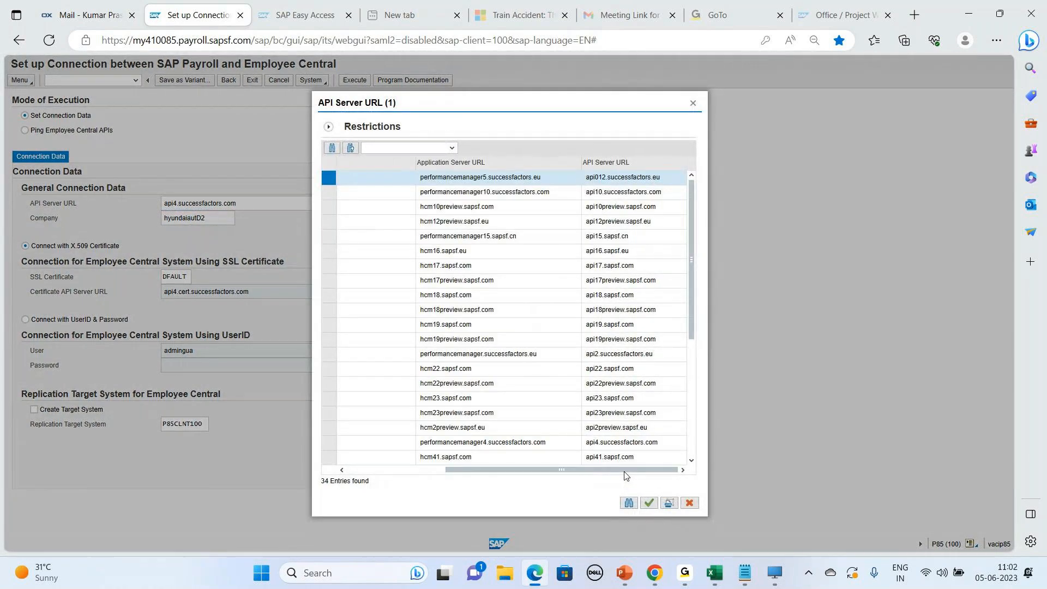
pyautogui.click(454, 384)
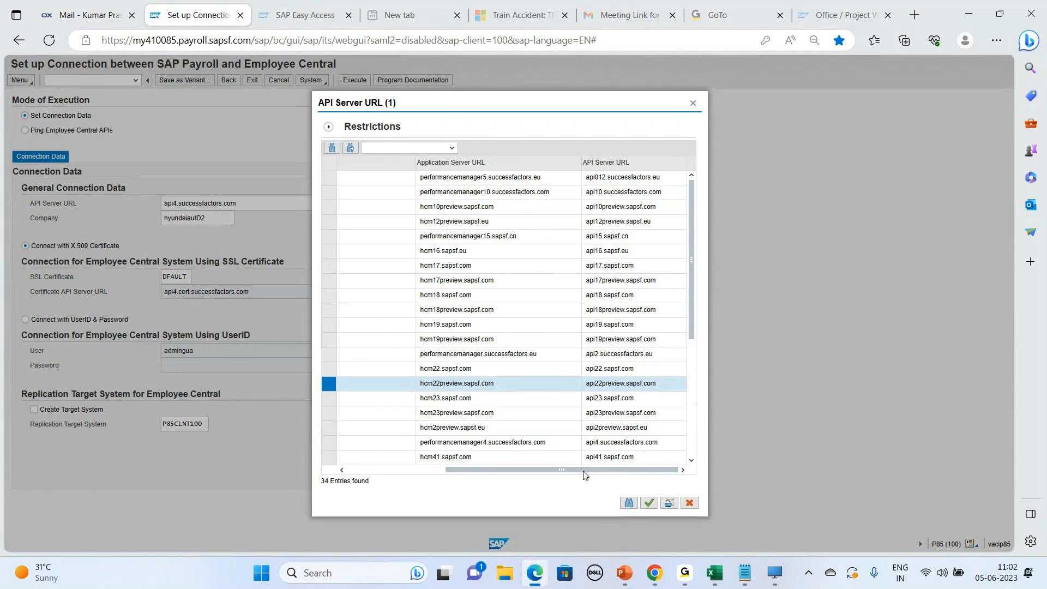
pyautogui.click(410, 473)
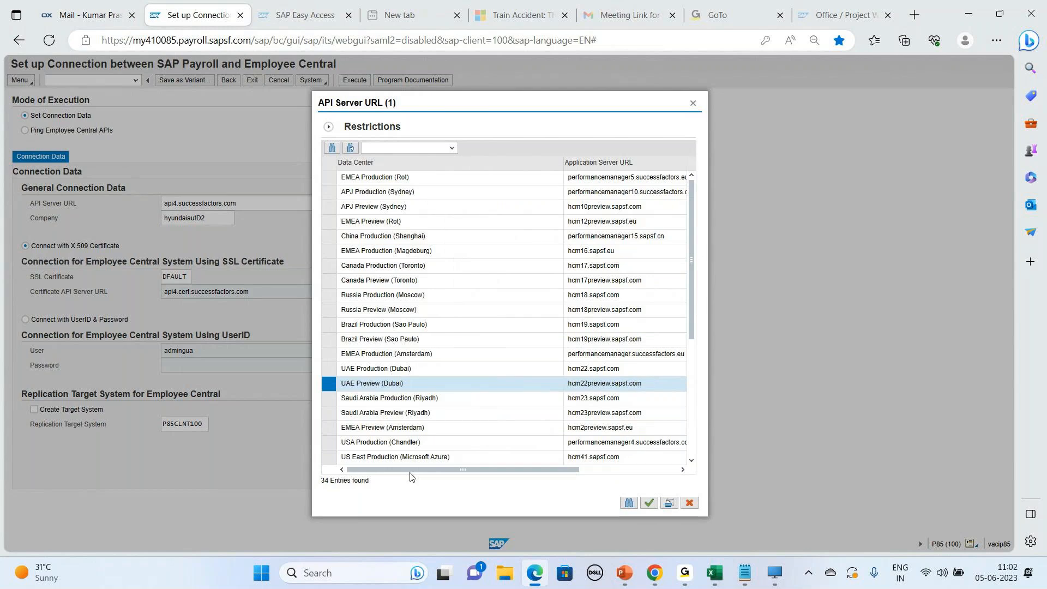
pyautogui.moveTo(410, 473); pyautogui.dragTo(513, 476)
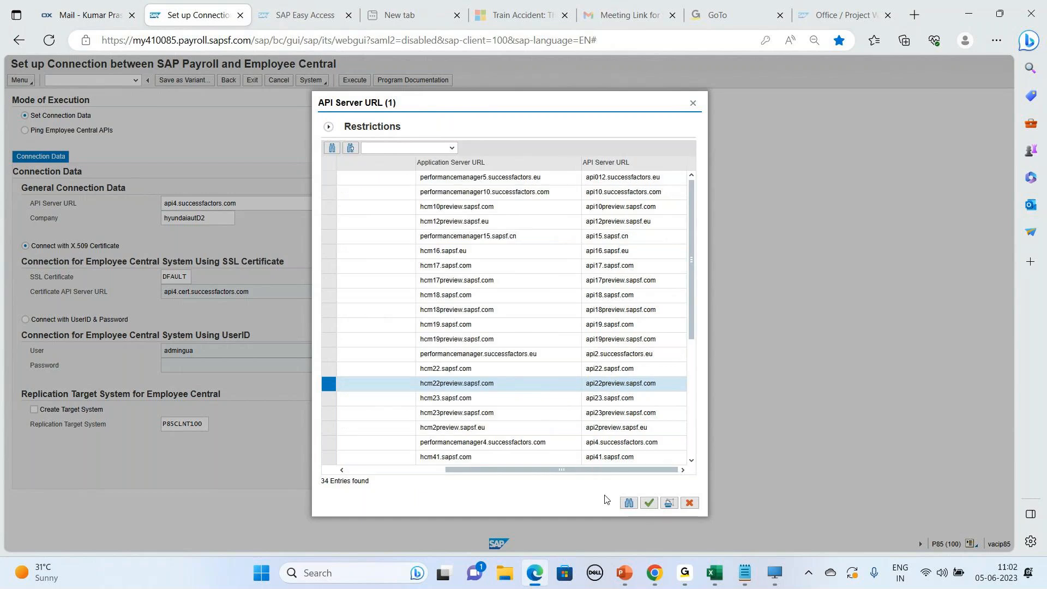
pyautogui.click(691, 506)
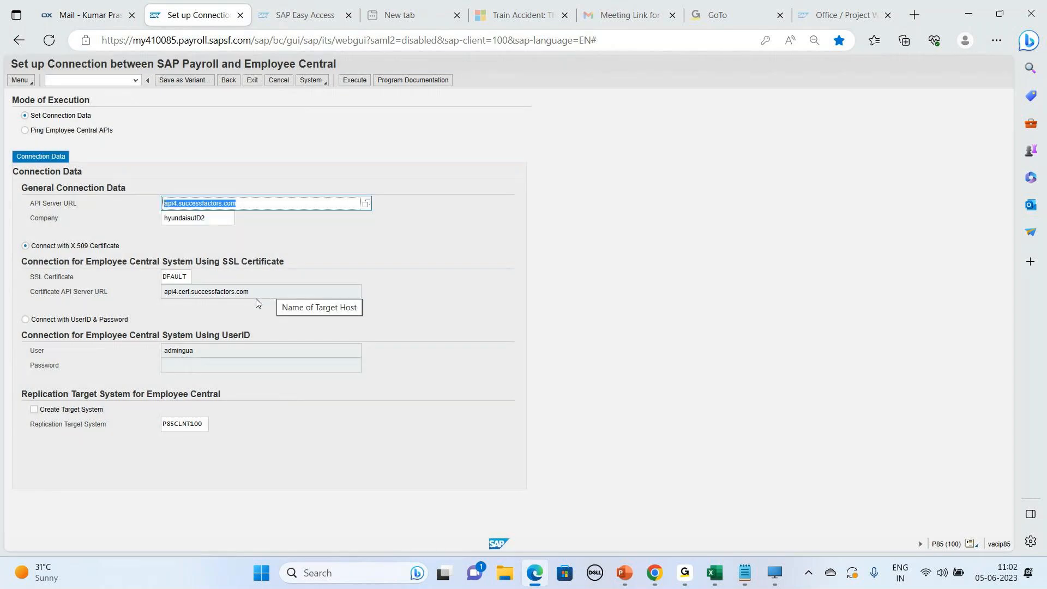
# Step: Point out the SSL Certificate and Certificate API Server URL fields, referring to the STRUST transaction on the PowerPoint slide in between
pyautogui.click(256, 295)
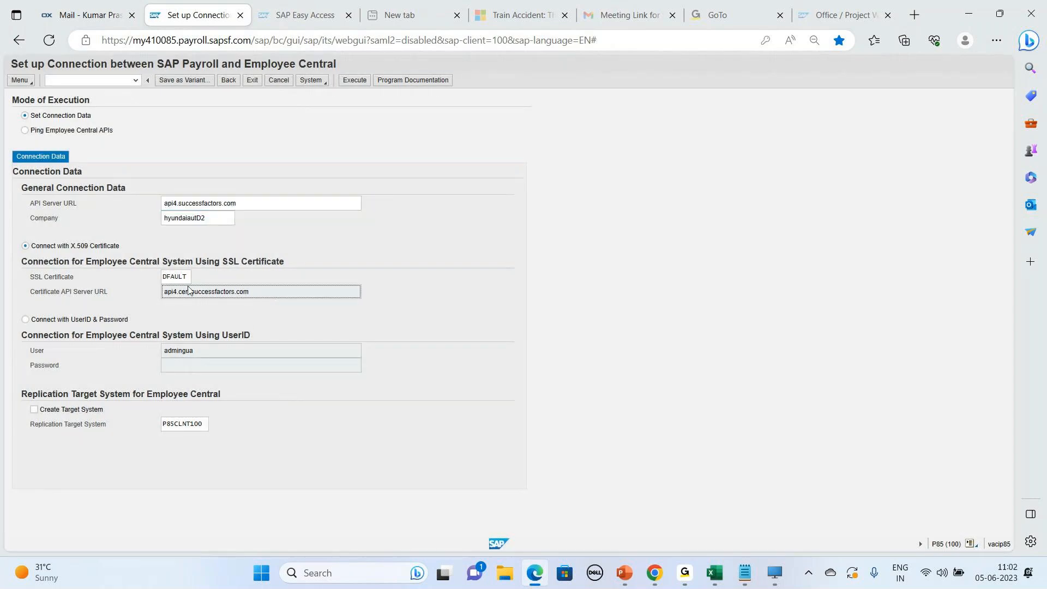
pyautogui.click(184, 279)
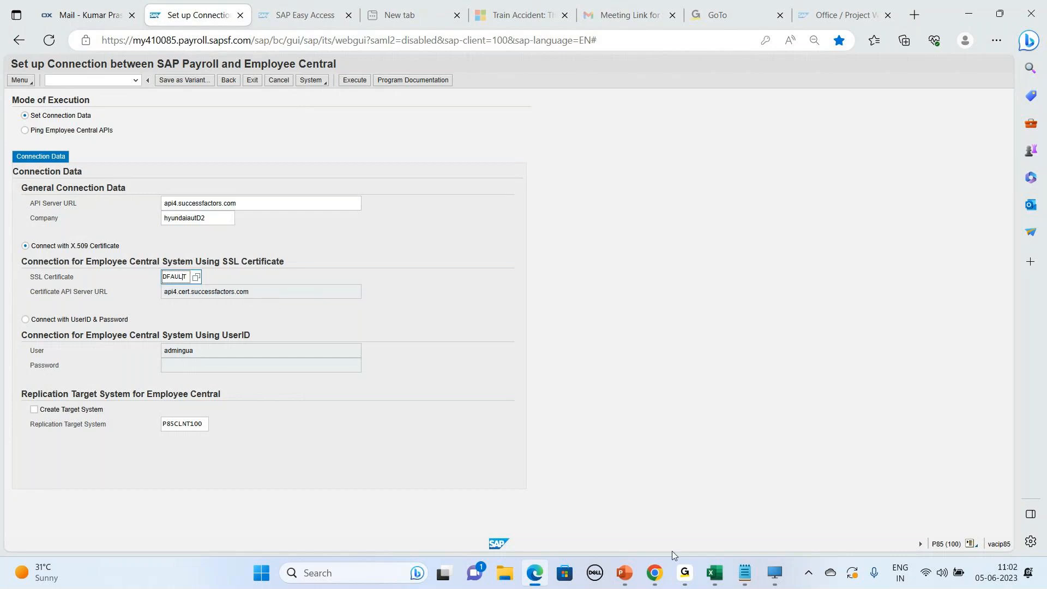
pyautogui.click(627, 583)
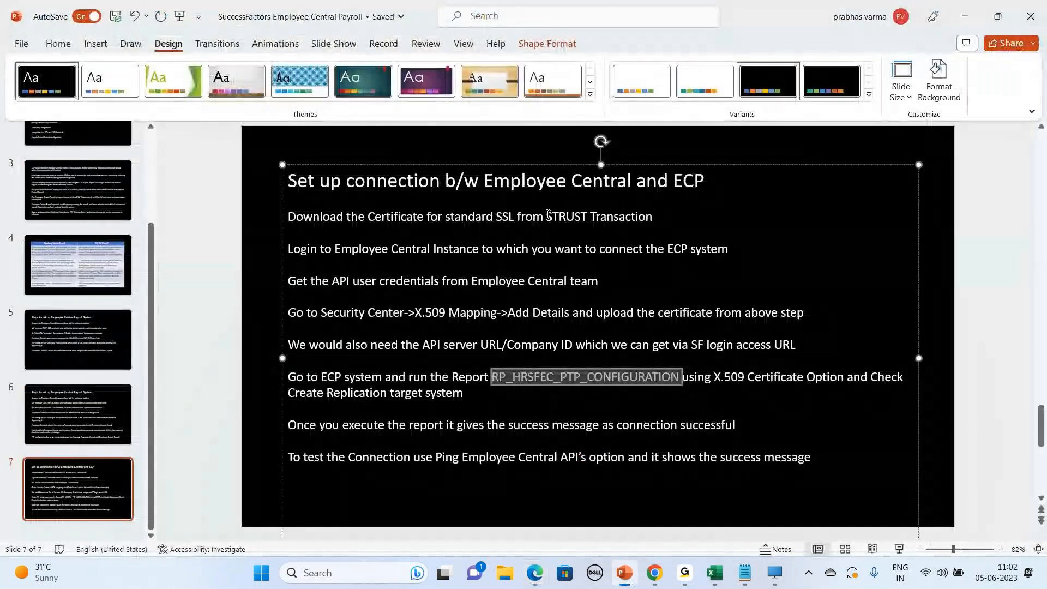
pyautogui.moveTo(547, 216); pyautogui.dragTo(592, 215)
pyautogui.hotkey('alt', 'Tab')
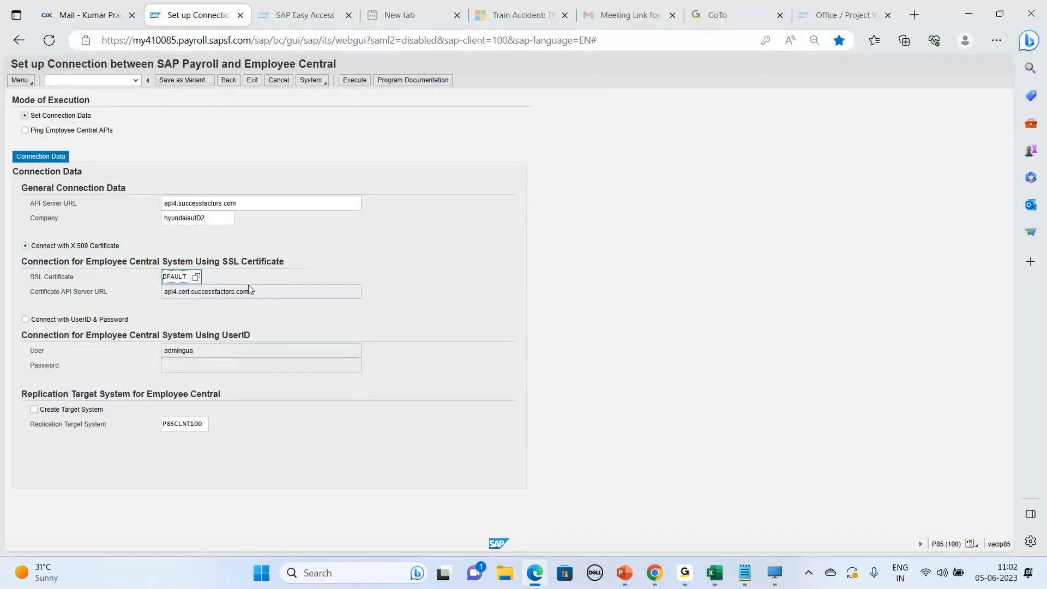
pyautogui.moveTo(256, 292); pyautogui.dragTo(152, 293)
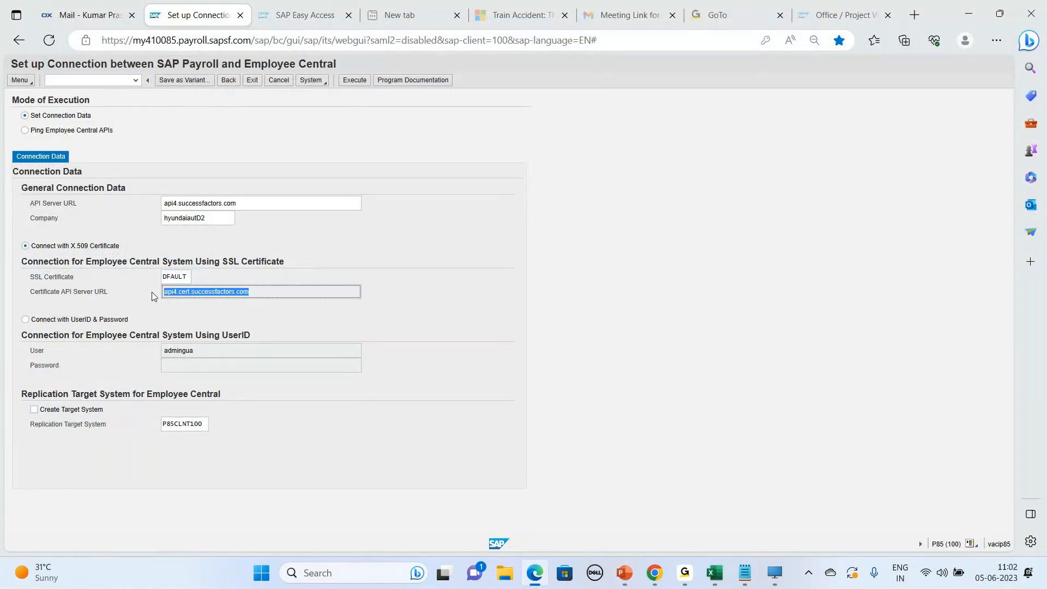
# Step: Open transaction strust in the second SAP session, widen the PSE tree pane, and expand the SSL Client (Standard) node
pyautogui.click(306, 14)
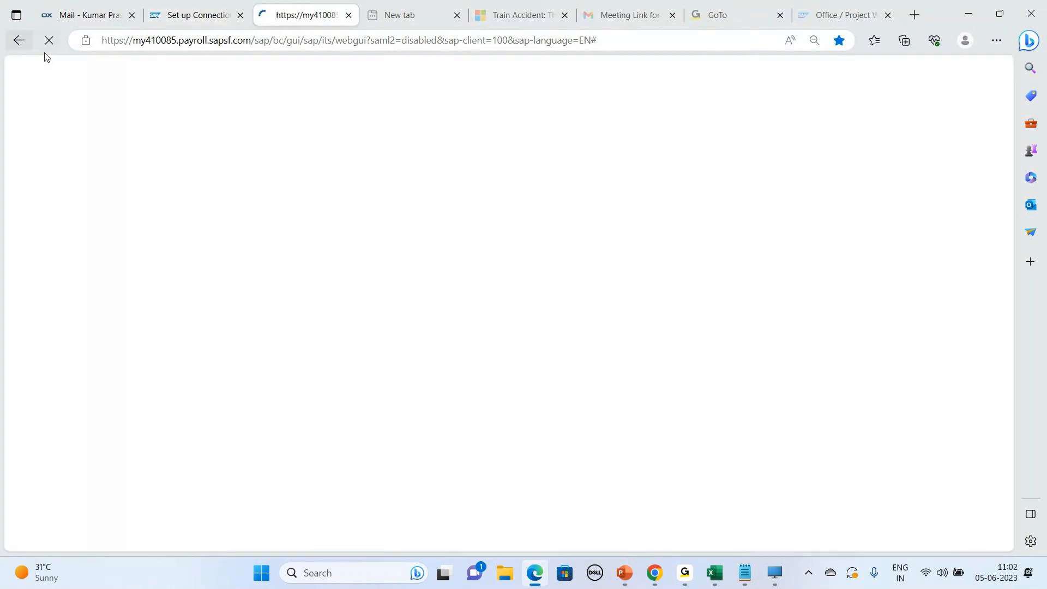
pyautogui.write('st')
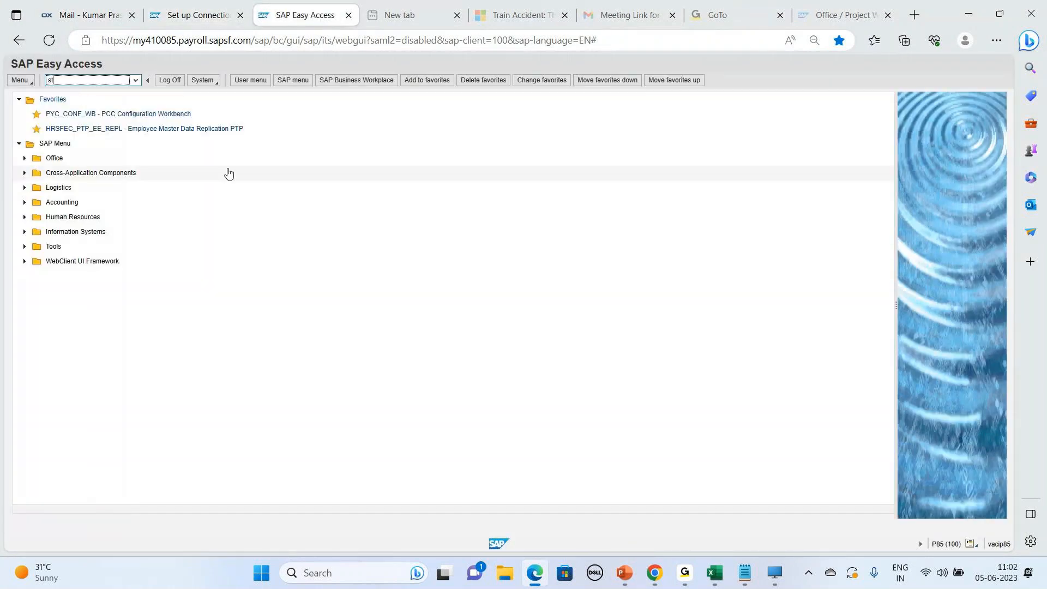
pyautogui.write('rust')
pyautogui.press('Return')
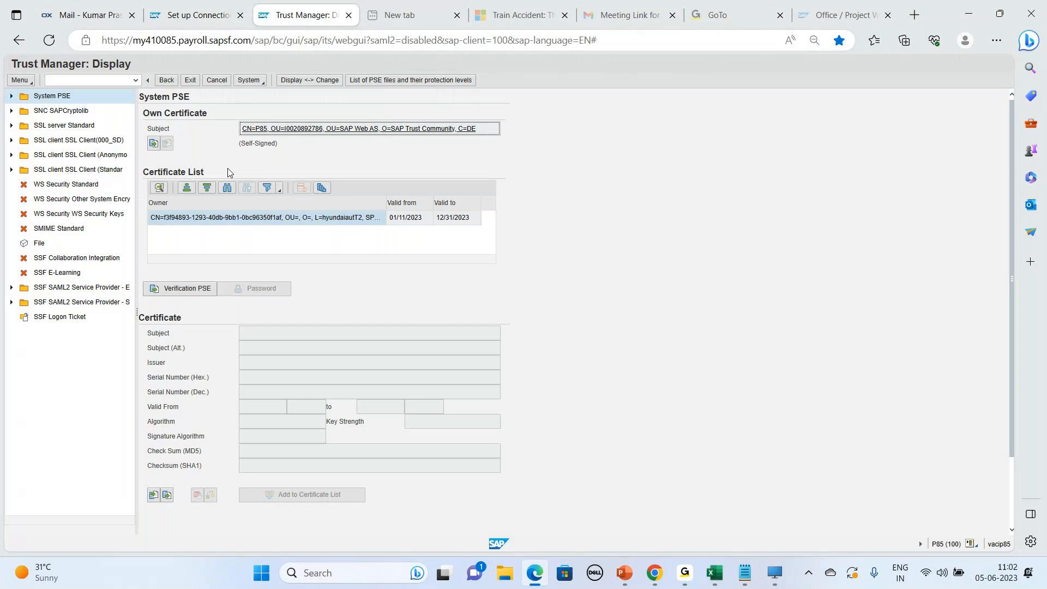
pyautogui.moveTo(136, 187); pyautogui.dragTo(370, 187)
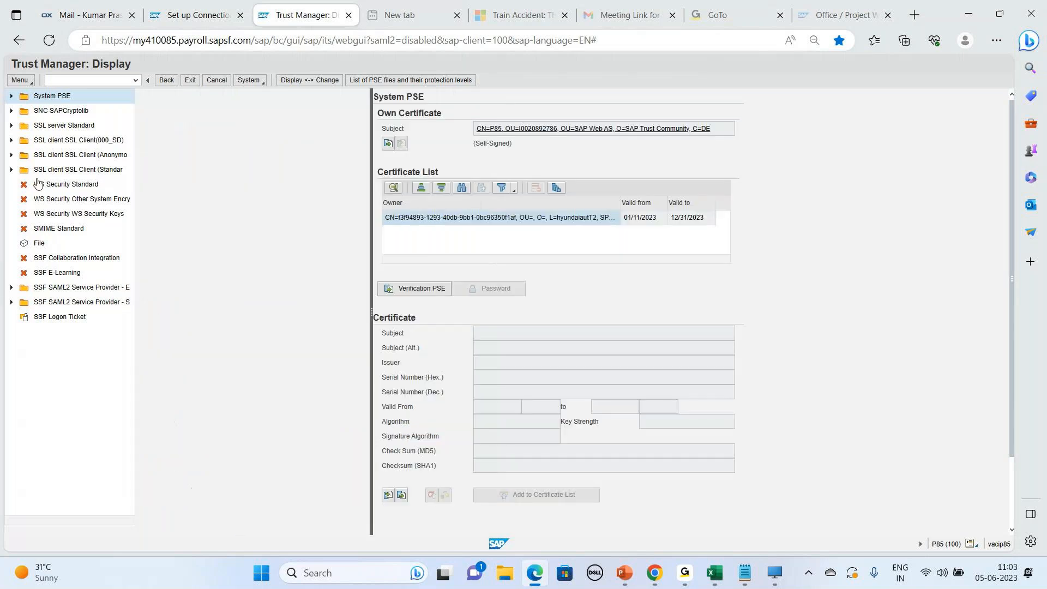
pyautogui.click(11, 170)
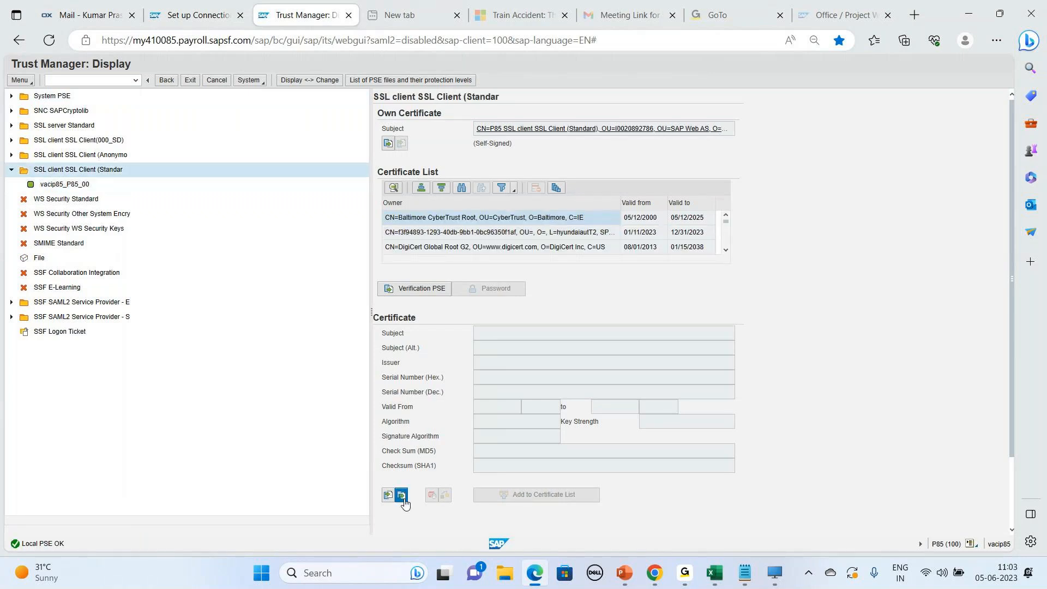
# Step: Return to the connection report and open the value list of the SSL Certificate field
pyautogui.moveTo(632, 583)
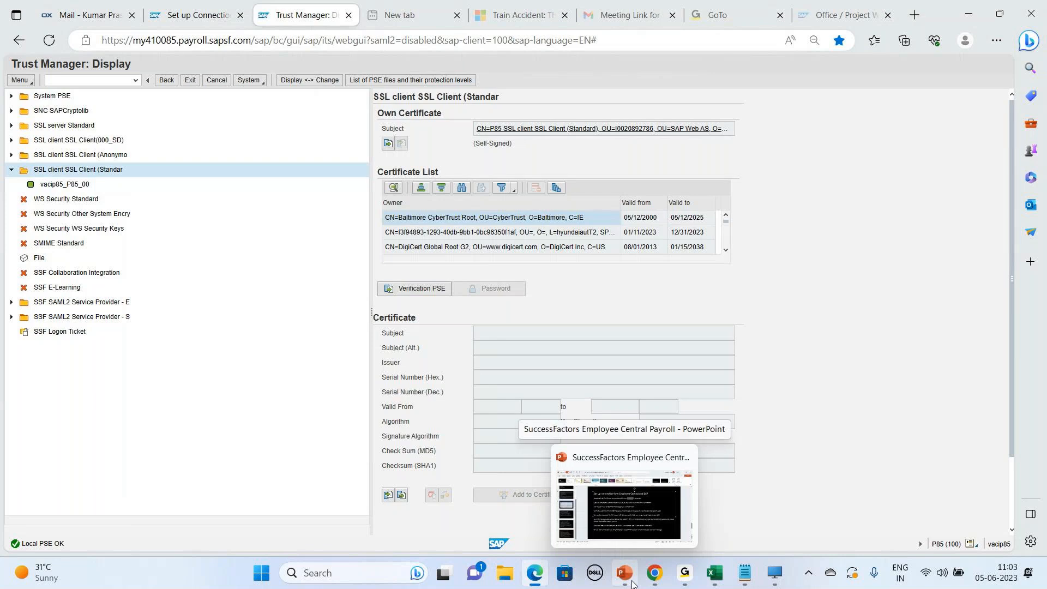
pyautogui.click(152, 4)
pyautogui.click(187, 278)
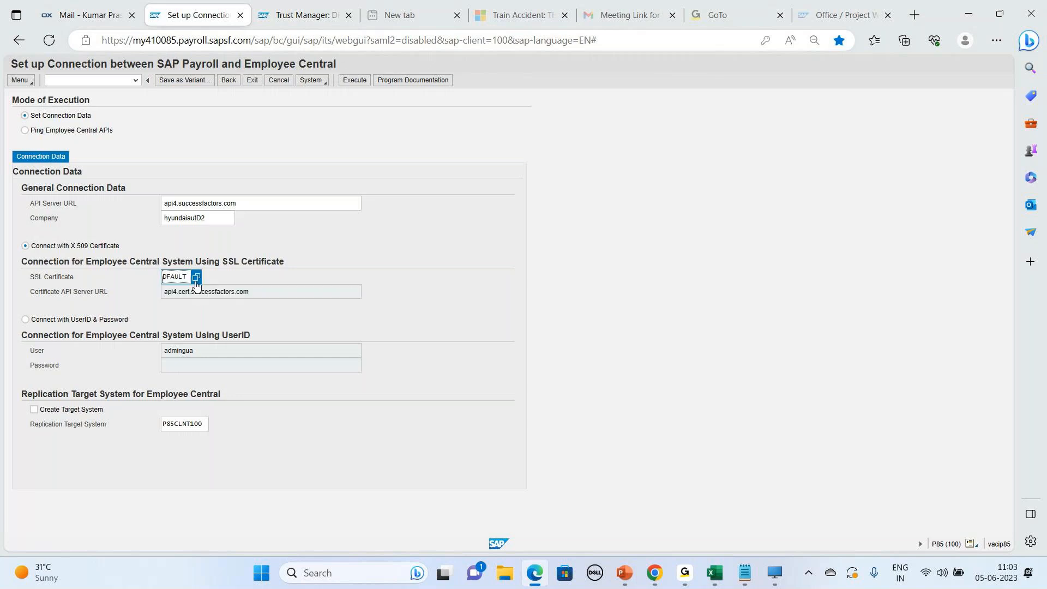
pyautogui.click(196, 277)
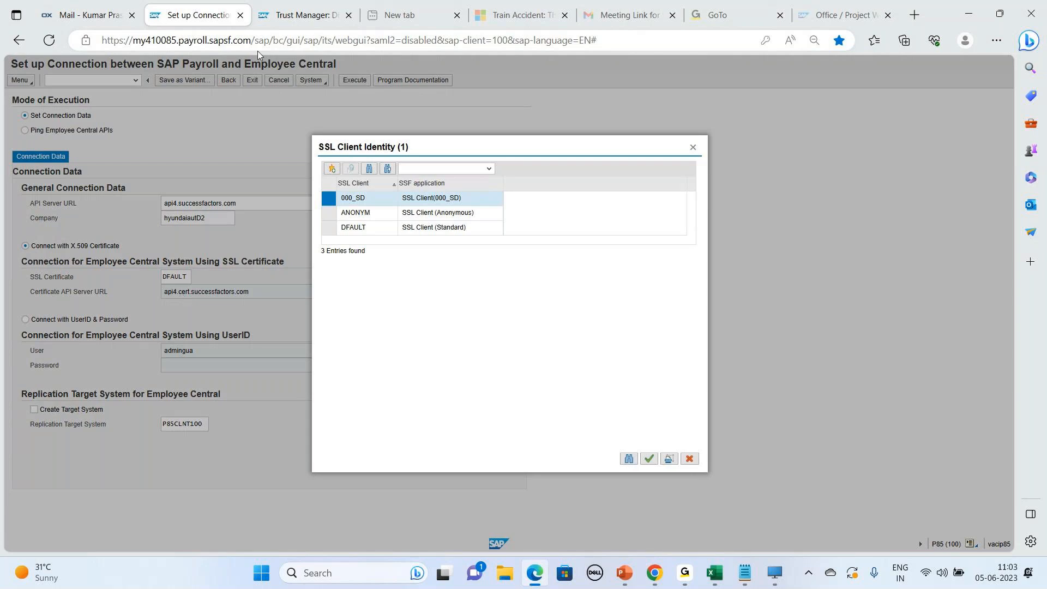
# Step: Compare the SSL client identities, including DFAULT for SSL Client (Standard), with the SSL client entries in Trust Manager
pyautogui.click(283, 15)
pyautogui.click(55, 184)
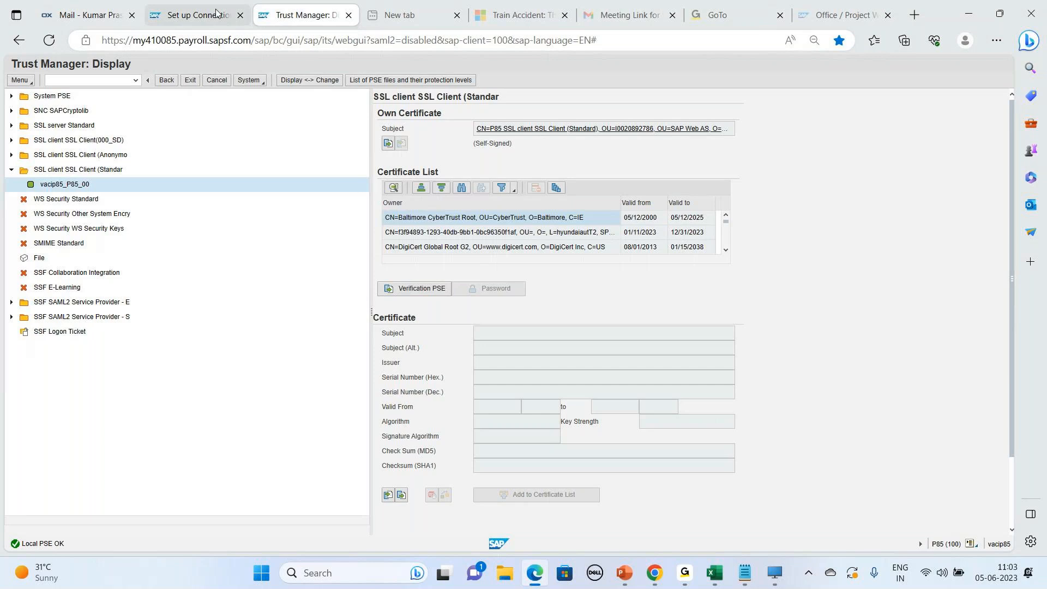
pyautogui.click(197, 14)
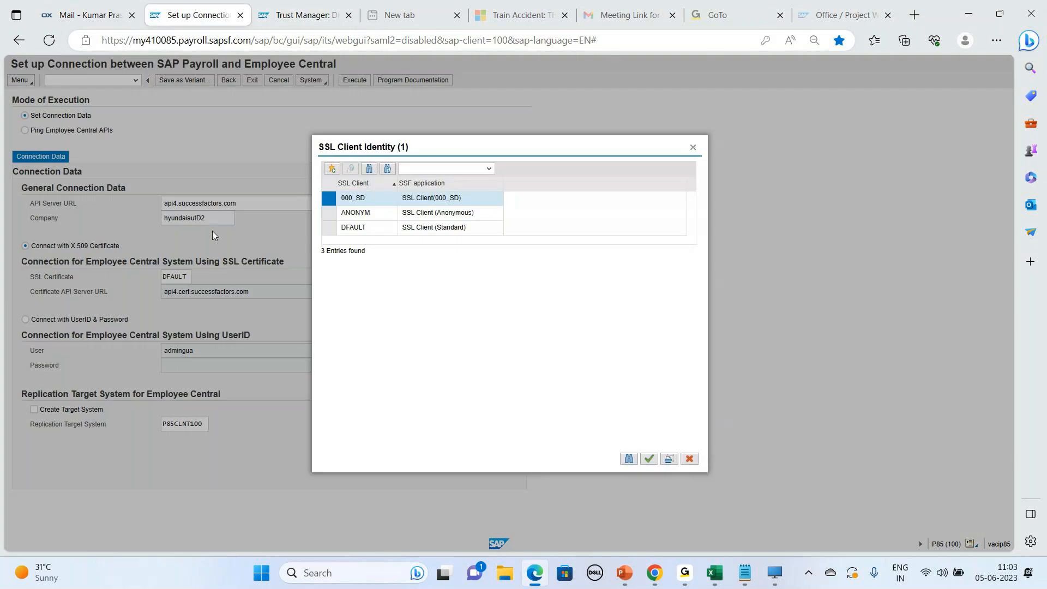
pyautogui.click(357, 216)
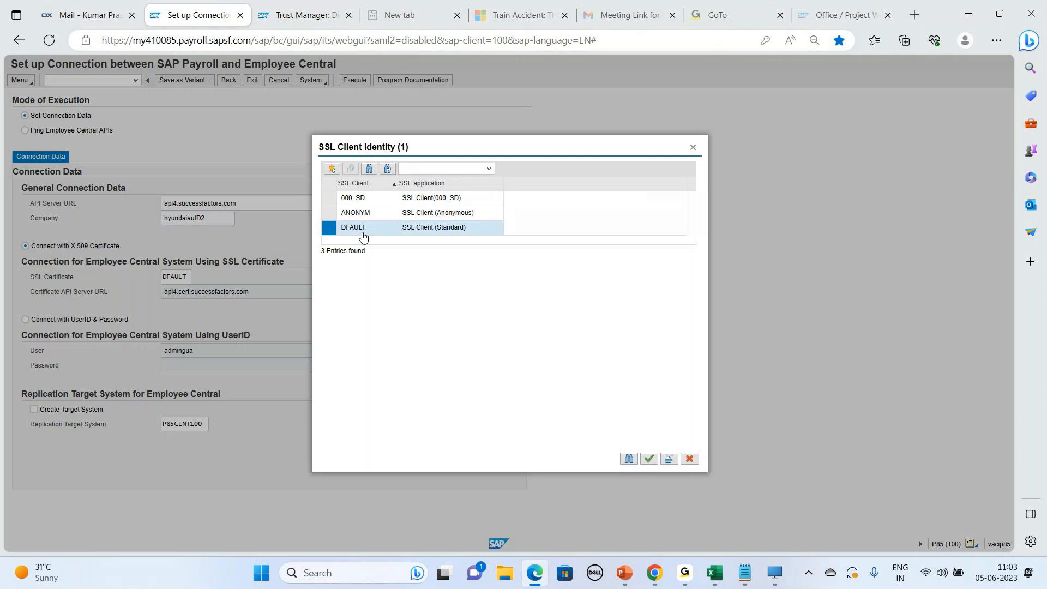
pyautogui.click(303, 19)
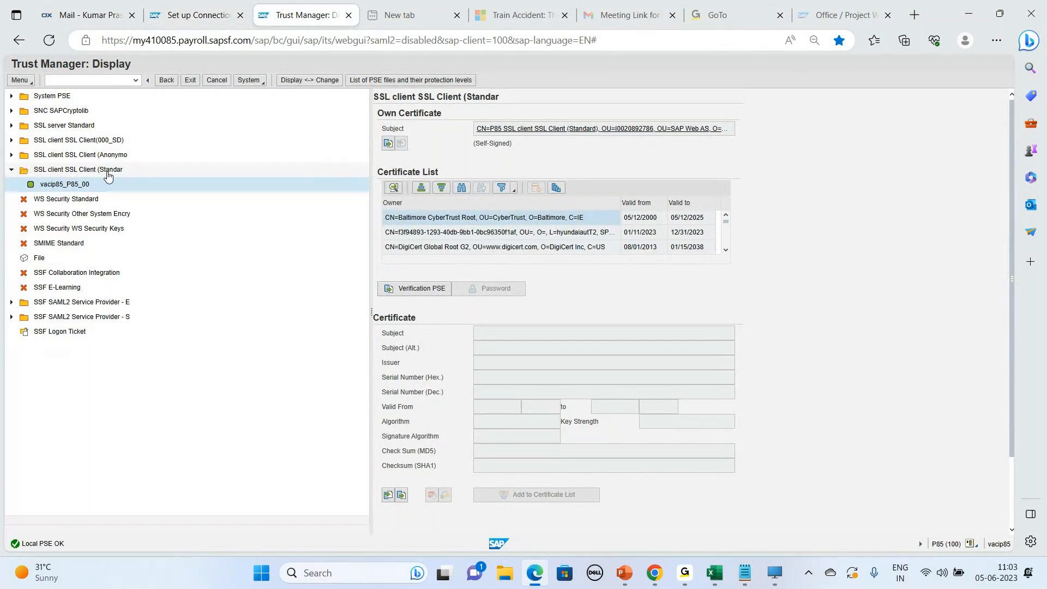
# Step: Open the ECP -RC favorite in a new browser tab and log on to client 300 with the user name and password
pyautogui.click(915, 15)
pyautogui.click(874, 43)
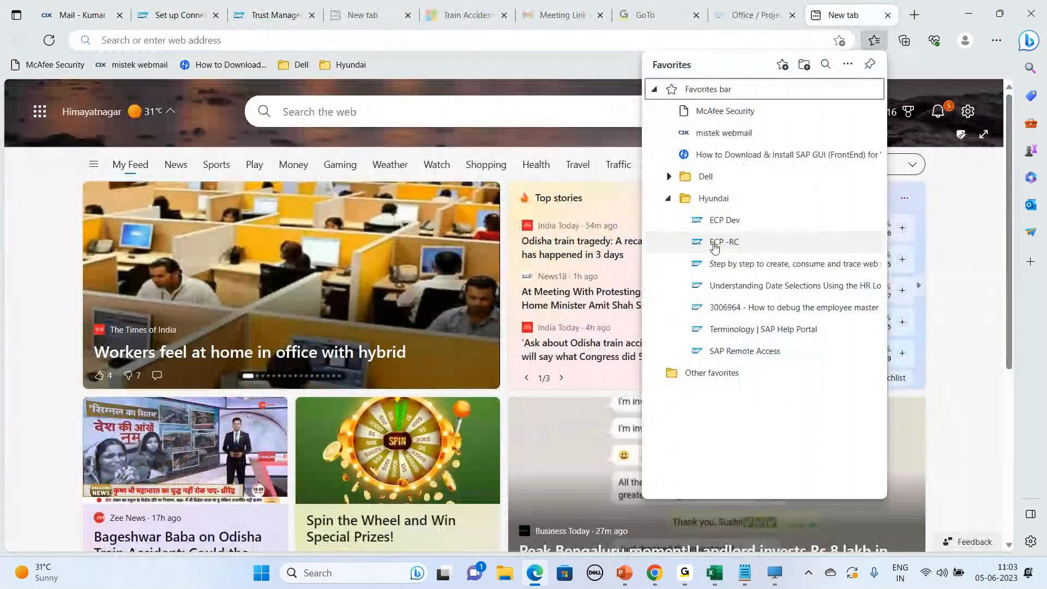
pyautogui.click(716, 247)
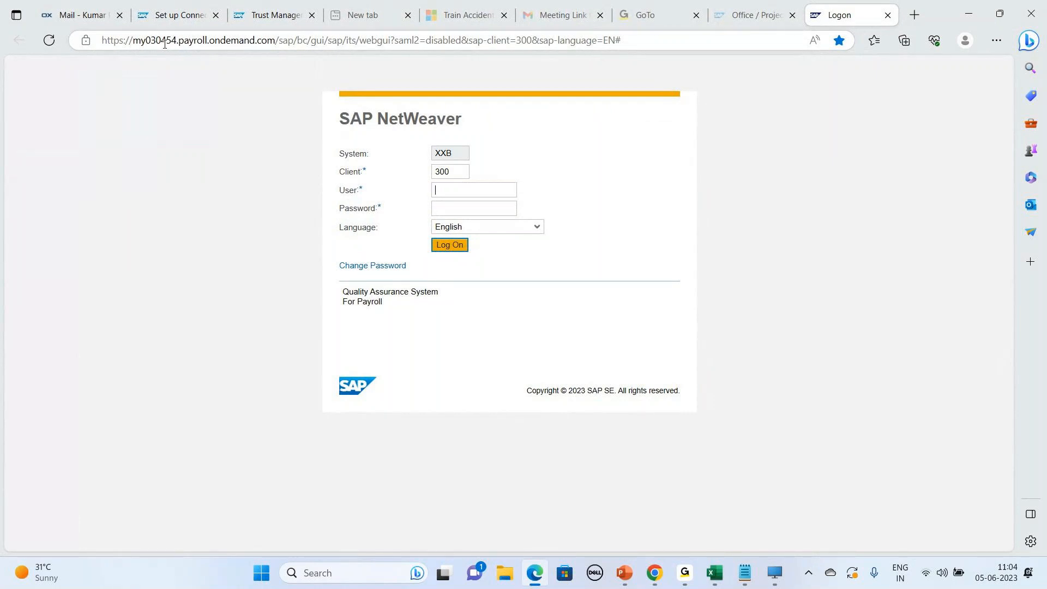
pyautogui.write('varma')
pyautogui.press('Tab')
pyautogui.write('•••••••••')
pyautogui.press('Return')
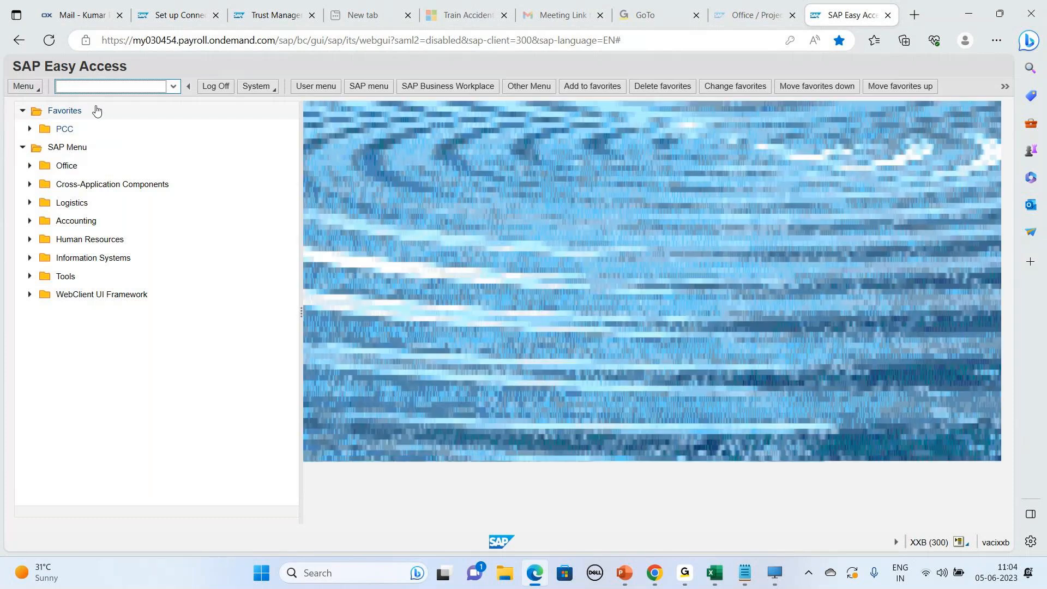
# Step: Open transaction strust in the ECP -RC system and widen the PSE tree pane
pyautogui.write('strust')
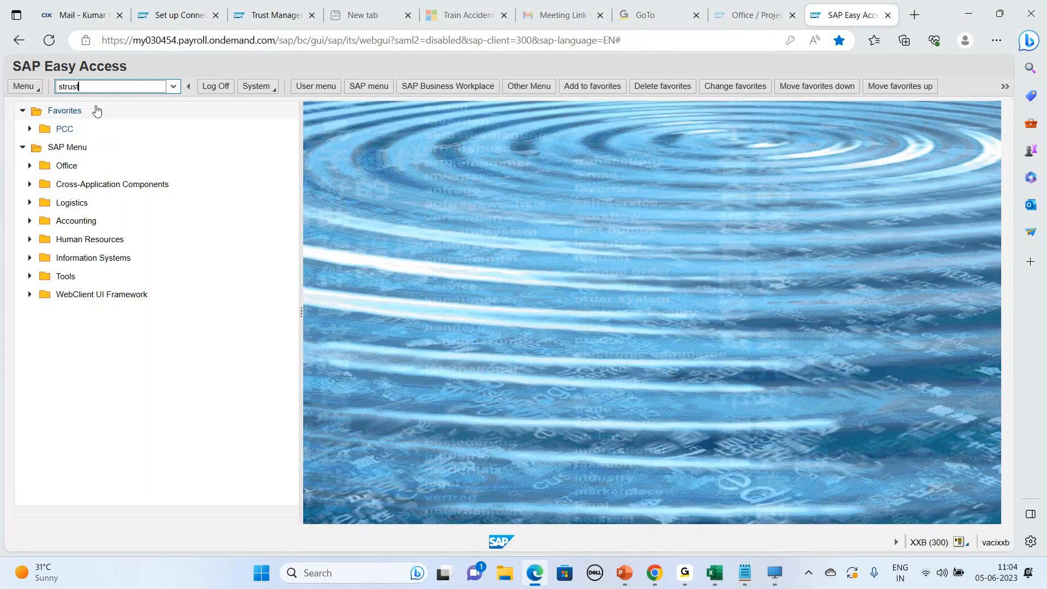
pyautogui.press('Return')
pyautogui.moveTo(169, 249); pyautogui.dragTo(381, 249)
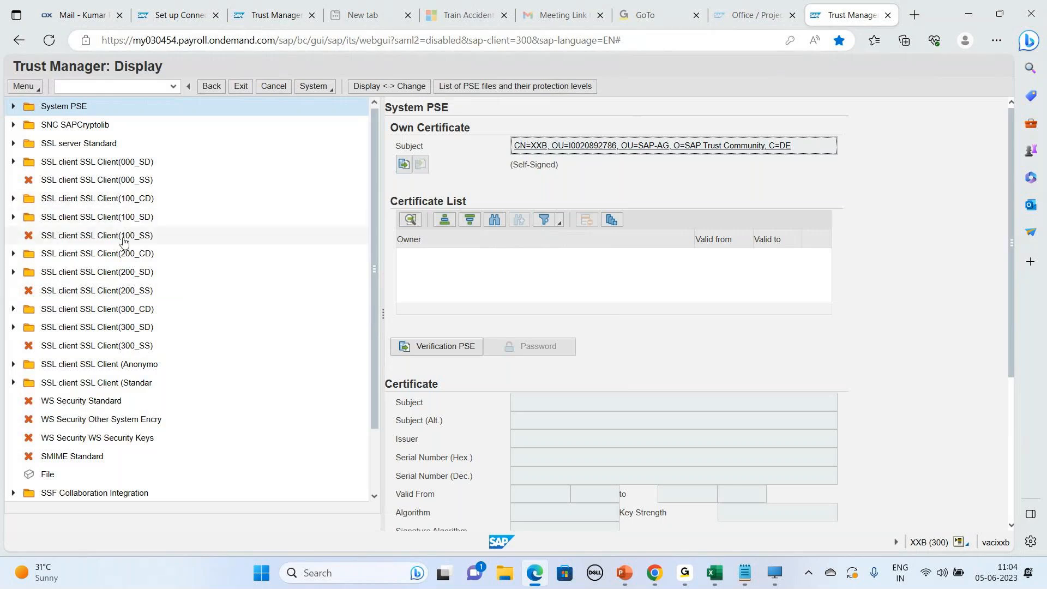
# Step: Expand the SSL Client(100_SD) node, display its instance's certificate details, and switch back to the PowerPoint connection setup slide
pyautogui.click(13, 218)
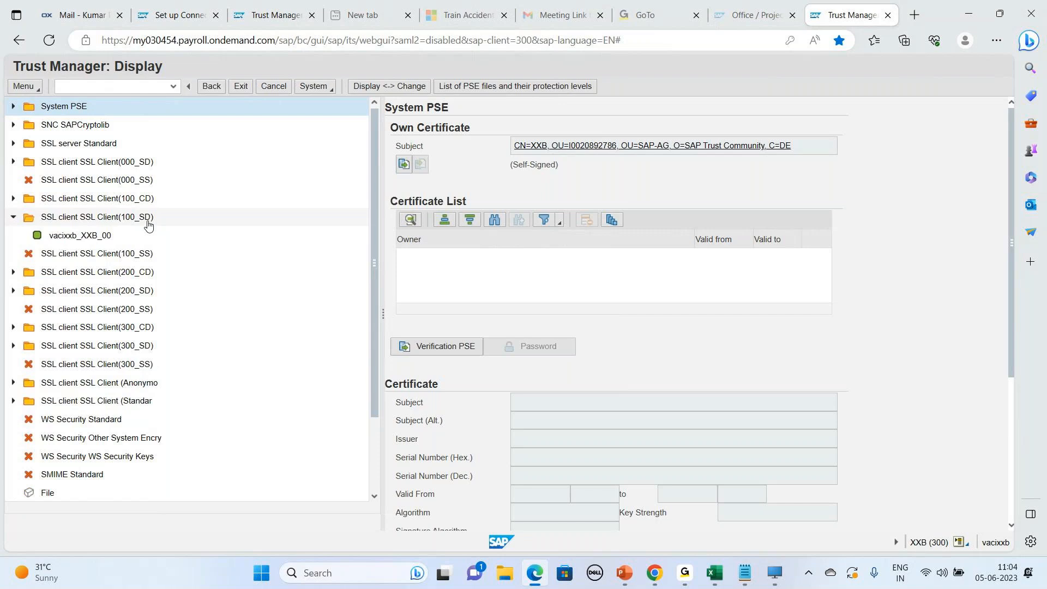
pyautogui.click(83, 240)
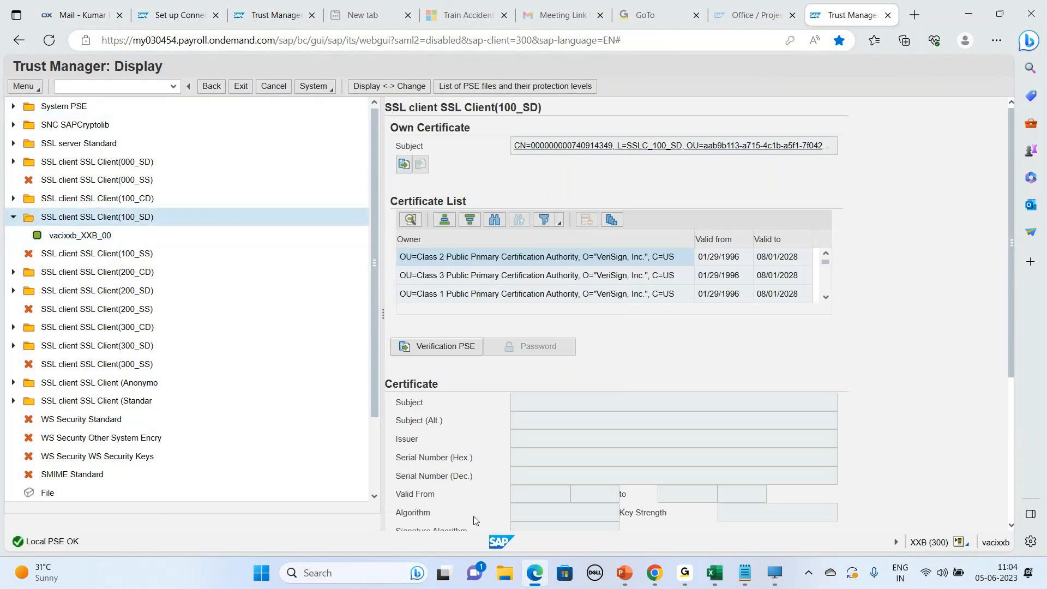
pyautogui.scroll(-4, 554, 505)
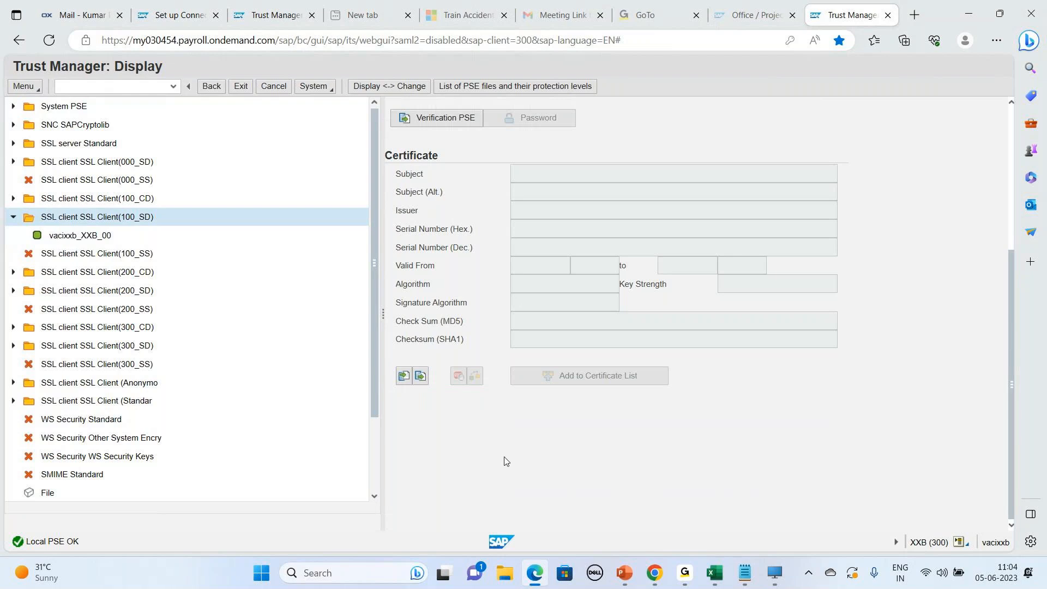
pyautogui.click(623, 573)
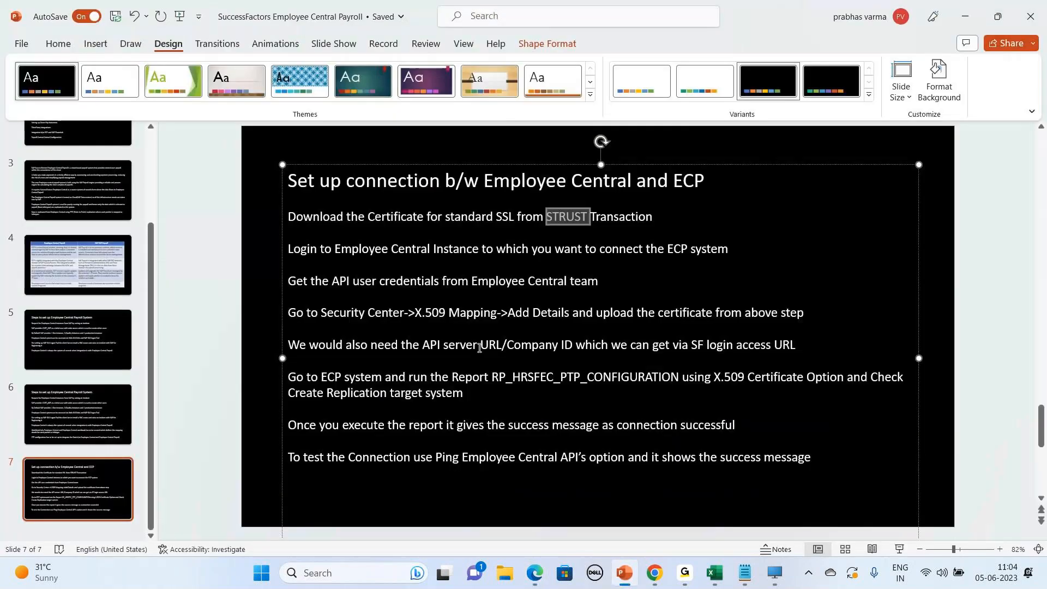
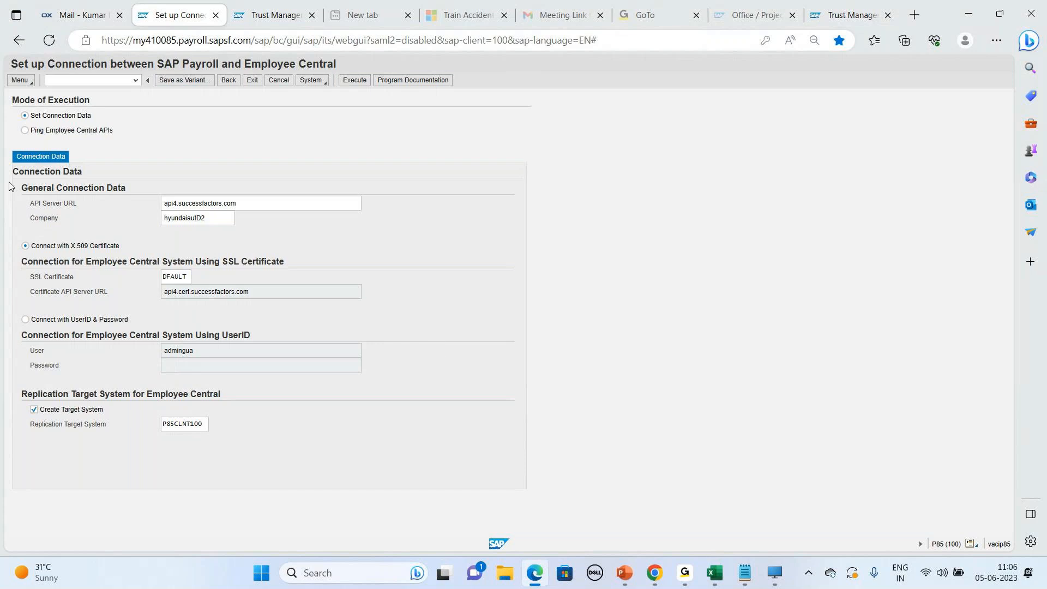
# Step: Review the API server URL, company and SSL certificate settings, including the list of available SSL client identities, and close the list unchanged
pyautogui.click(243, 204)
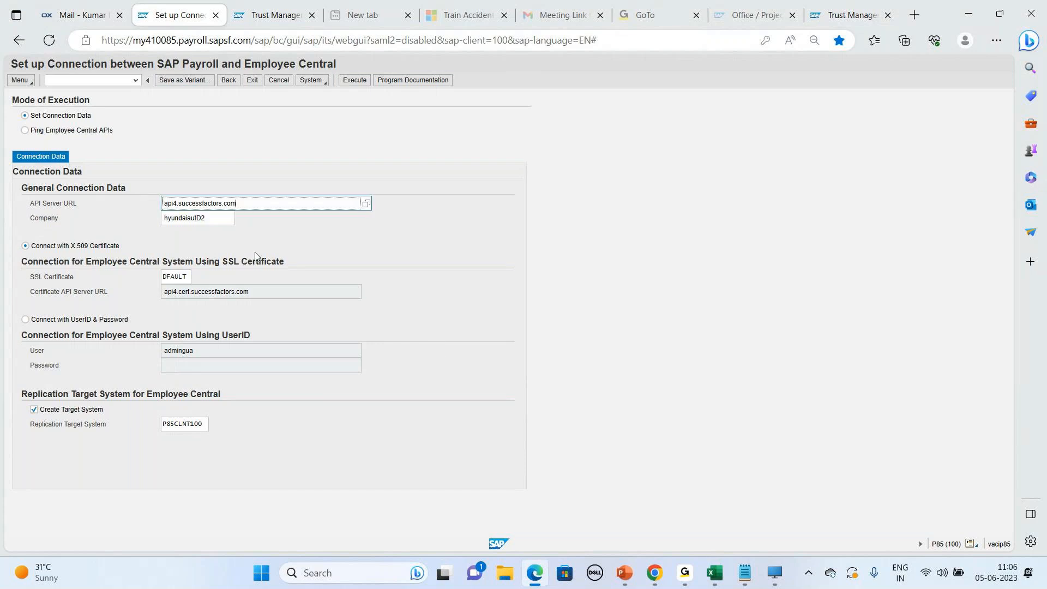
pyautogui.click(210, 221)
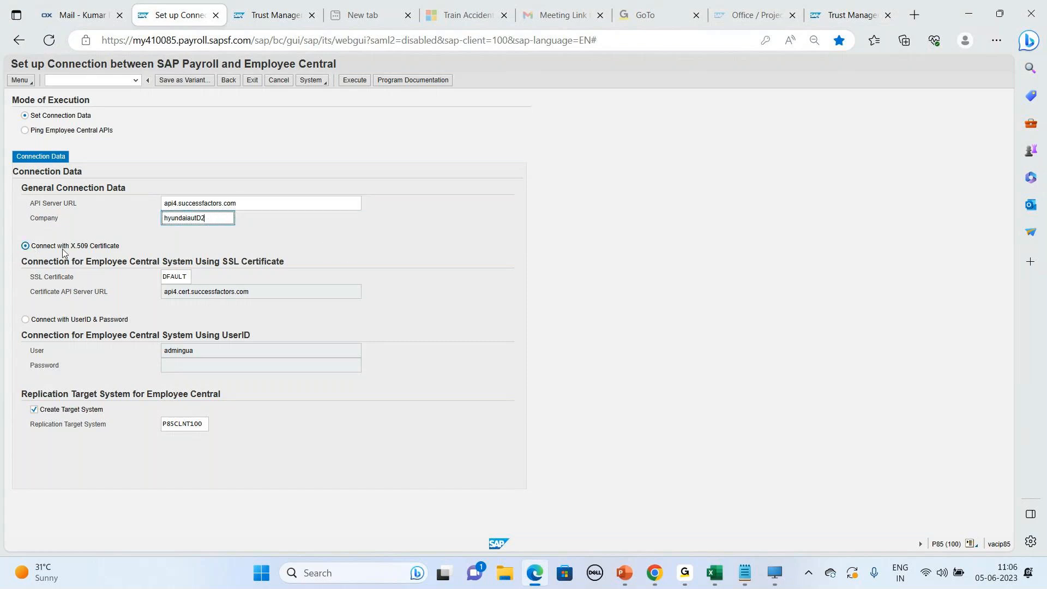
pyautogui.click(177, 277)
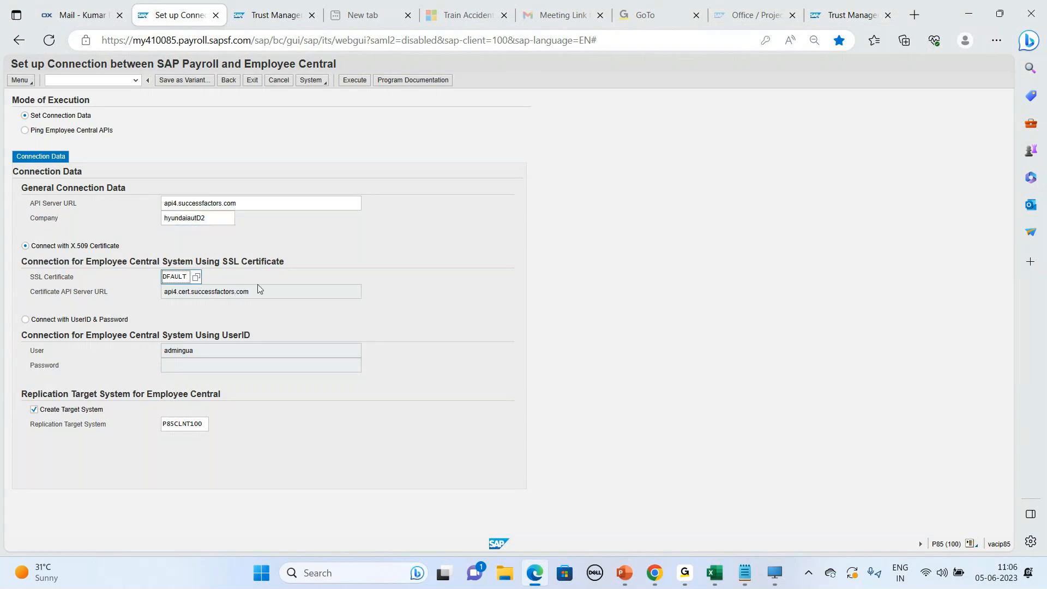
pyautogui.click(196, 277)
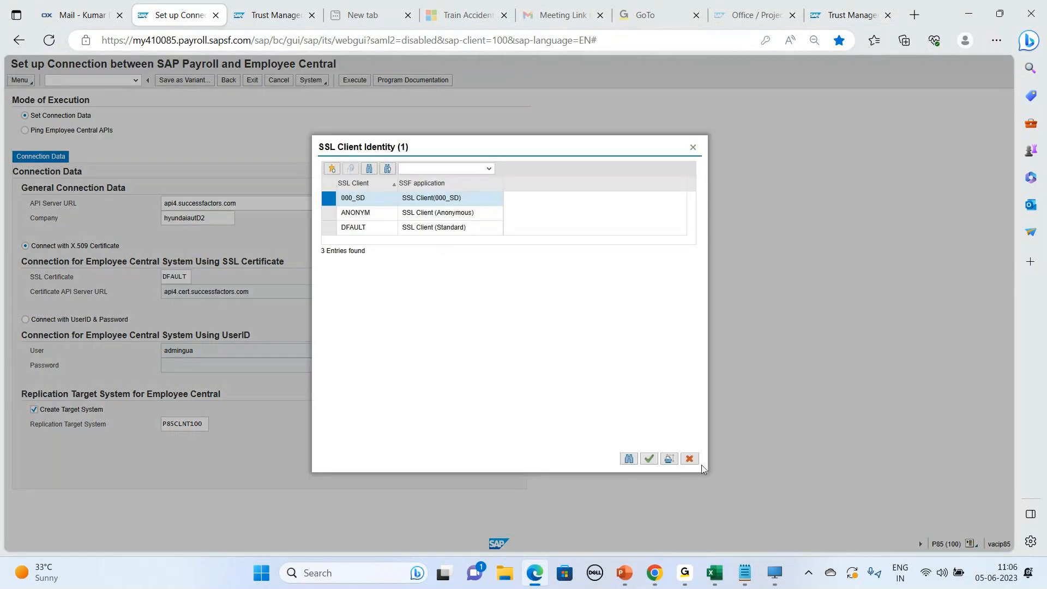
pyautogui.press('Escape')
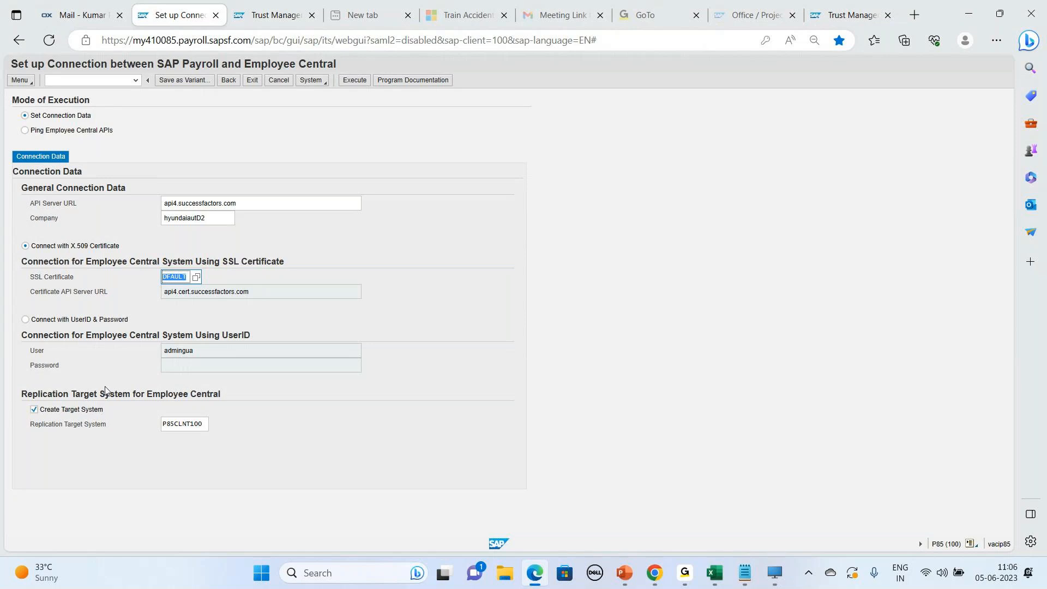
# Step: Check the replication target system against the current system and client, and deselect Create Target System
pyautogui.click(203, 426)
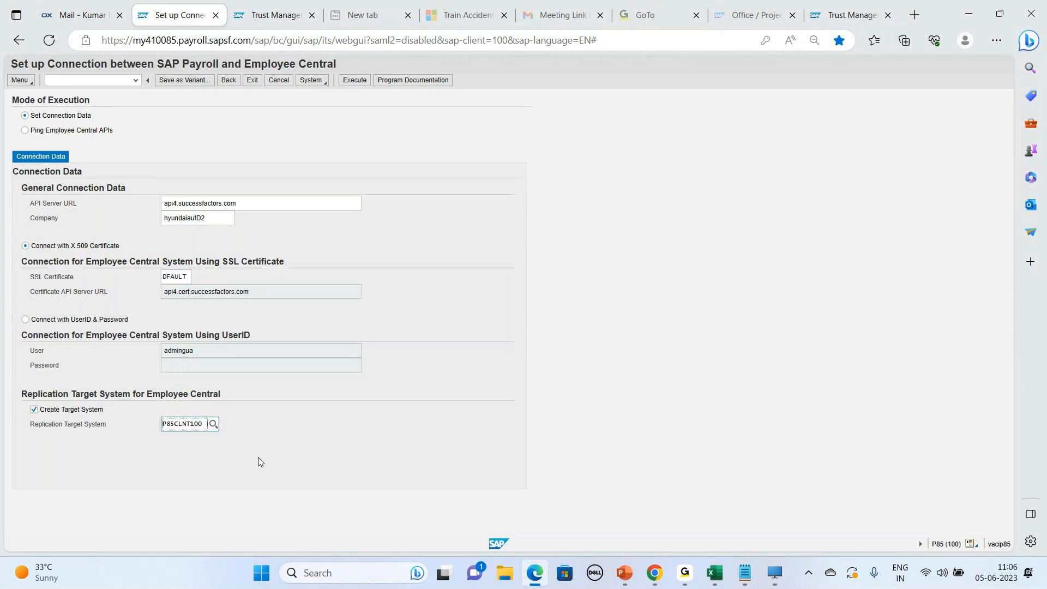
pyautogui.moveTo(198, 426); pyautogui.dragTo(126, 431)
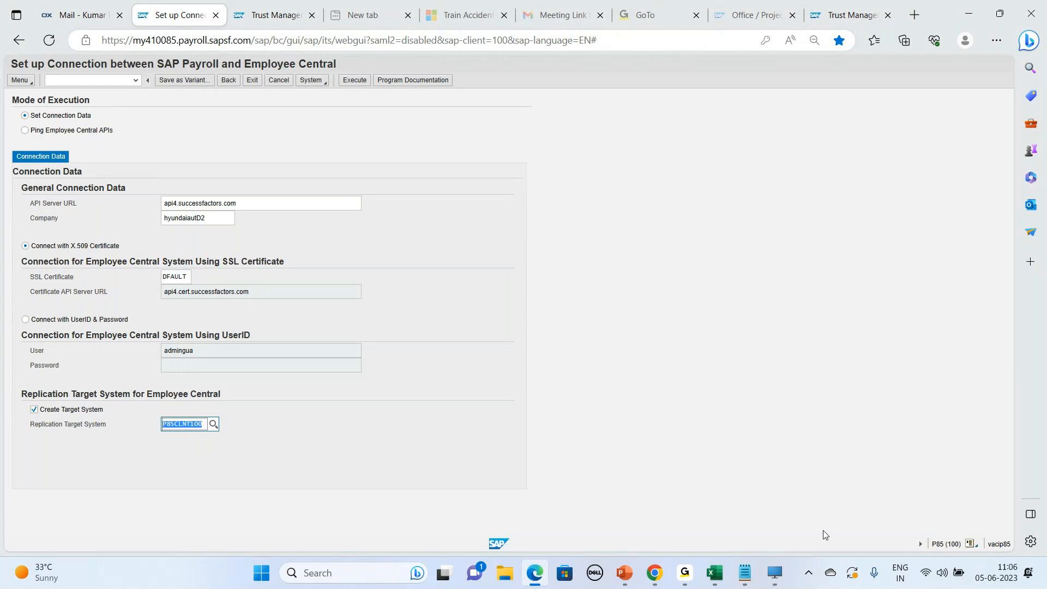
pyautogui.click(958, 545)
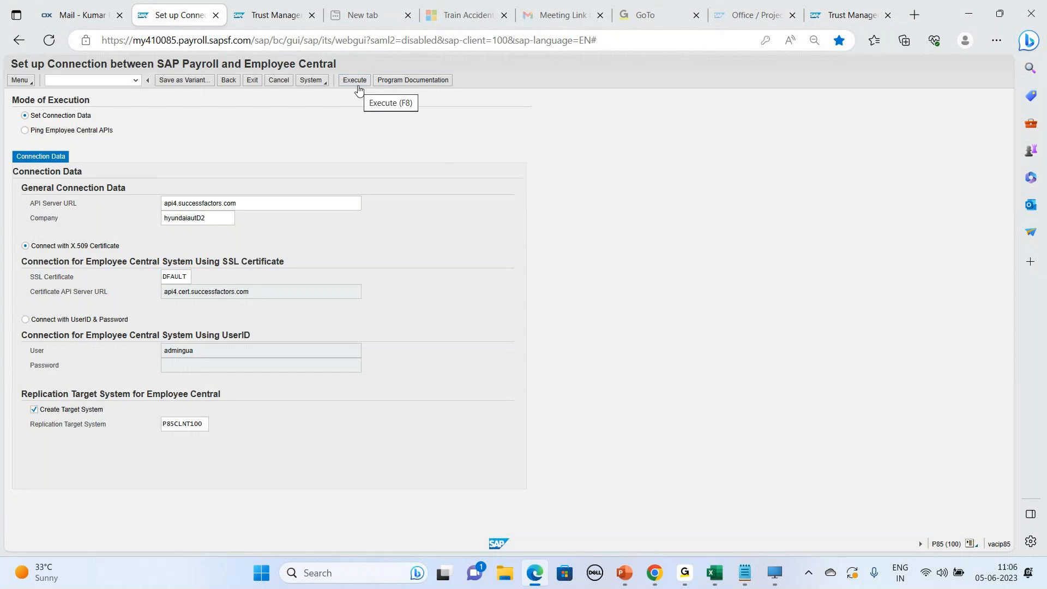
pyautogui.click(49, 413)
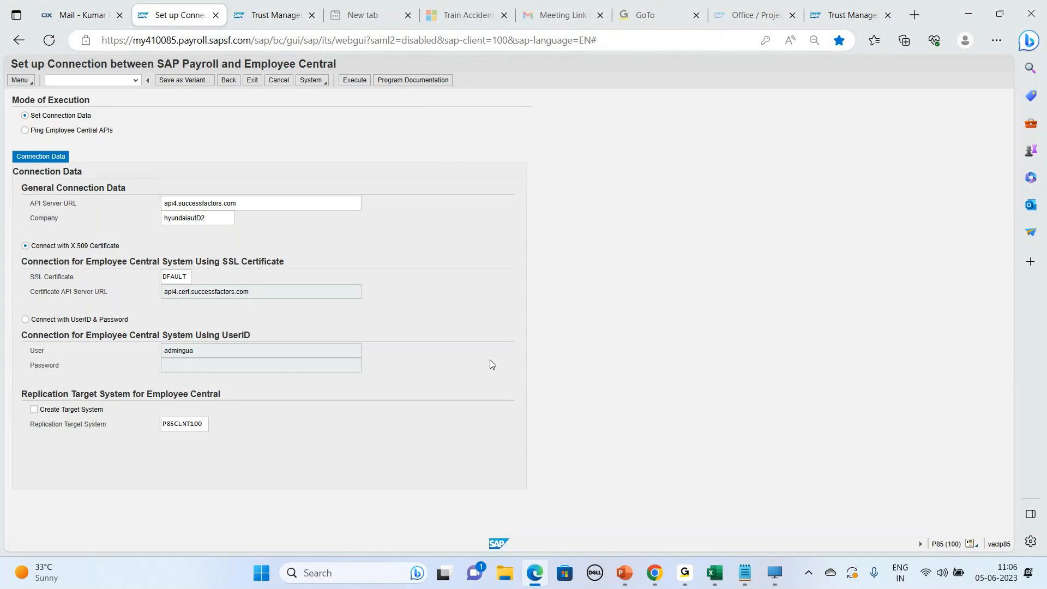
# Step: Switch to the ECP -RC system's Trust Manager session and open transaction se38 in its place
pyautogui.click(840, 14)
pyautogui.click(88, 87)
pyautogui.write('/nse38')
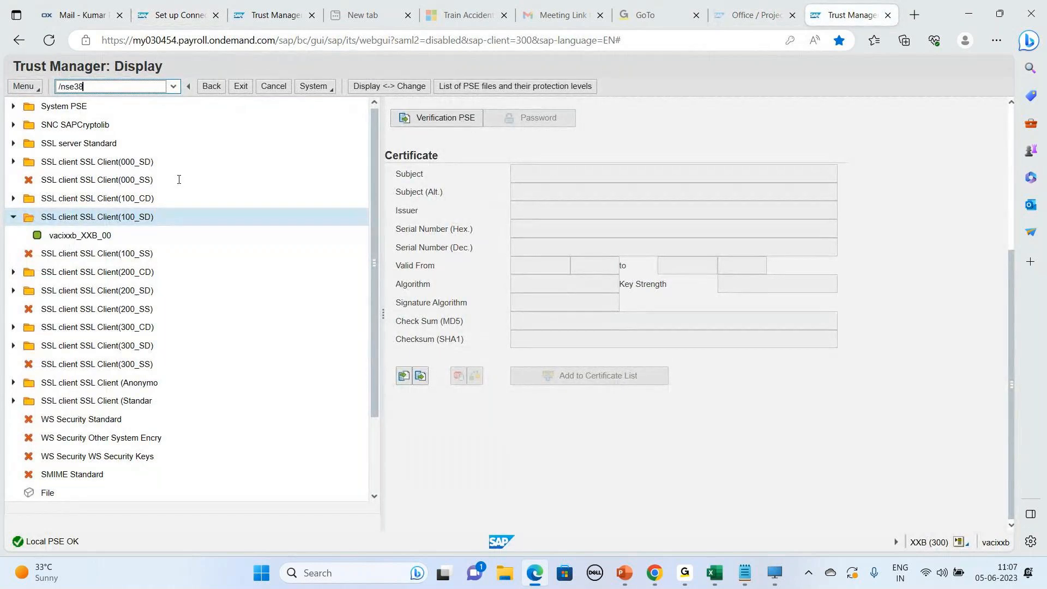
pyautogui.press('Return')
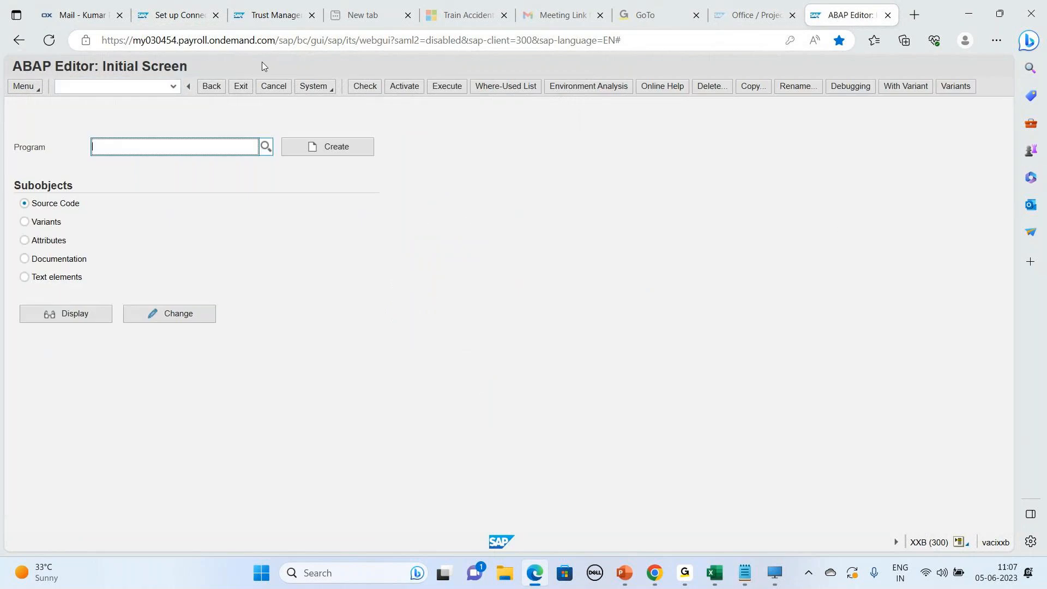
# Step: Take the report name RP_HRSFEC_PTP_CONFIGURATION from the P85 system's ABAP Editor and execute that report in the ECP -RC system
pyautogui.click(175, 14)
pyautogui.click(228, 80)
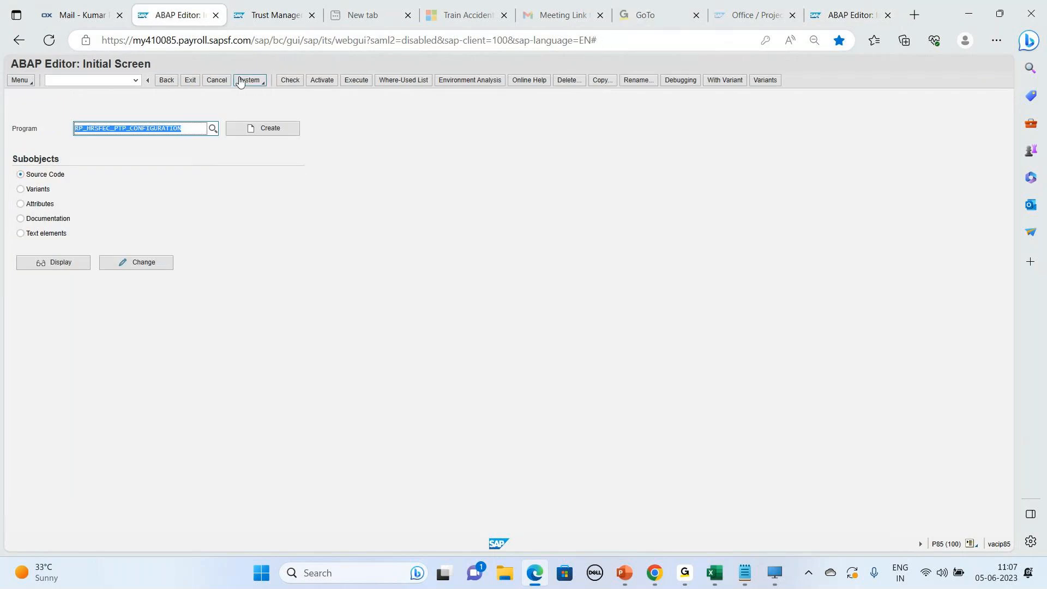
pyautogui.click(845, 15)
pyautogui.write('RP_HRSFEC_PTP_CONFIGURATION')
pyautogui.click(448, 86)
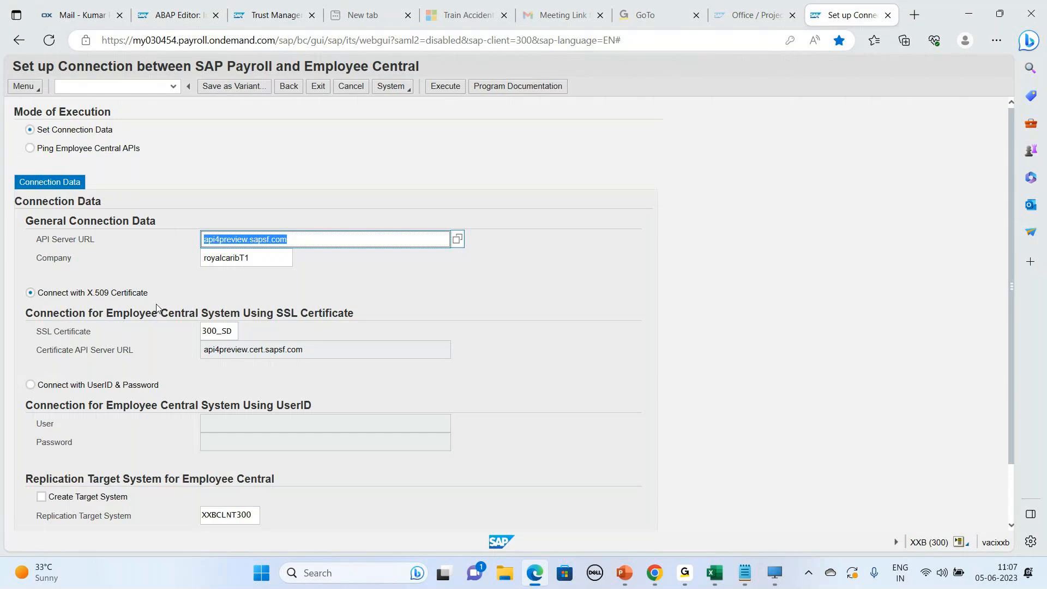
# Step: Review the ECP -RC connection data and compare the 100_SD and 300_SD entries in the SSL Certificate field's value list
pyautogui.scroll(-2, 121, 419)
pyautogui.scroll(2, 146, 355)
pyautogui.click(218, 332)
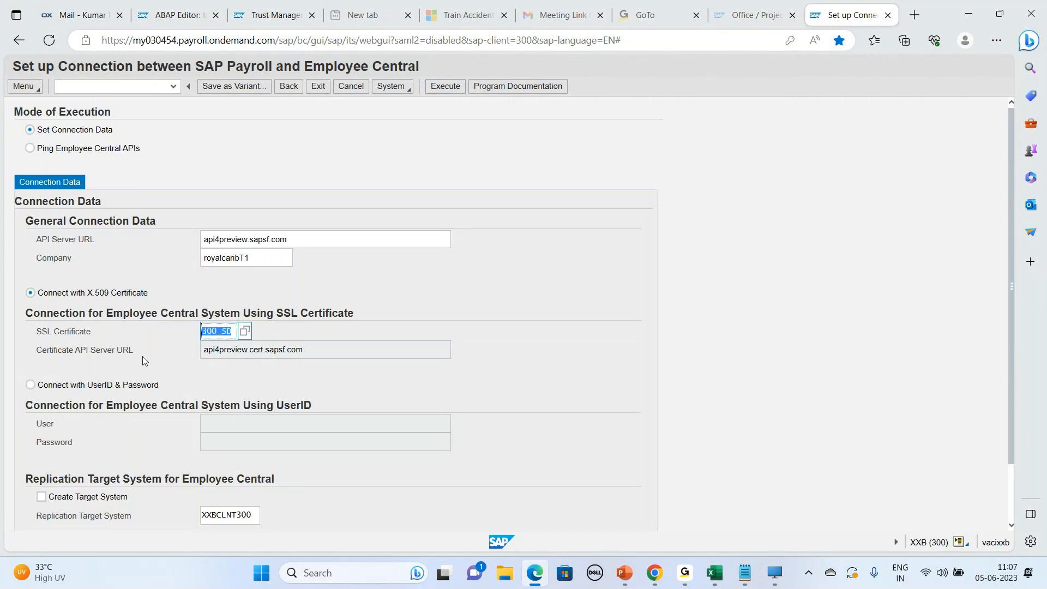
pyautogui.click(210, 331)
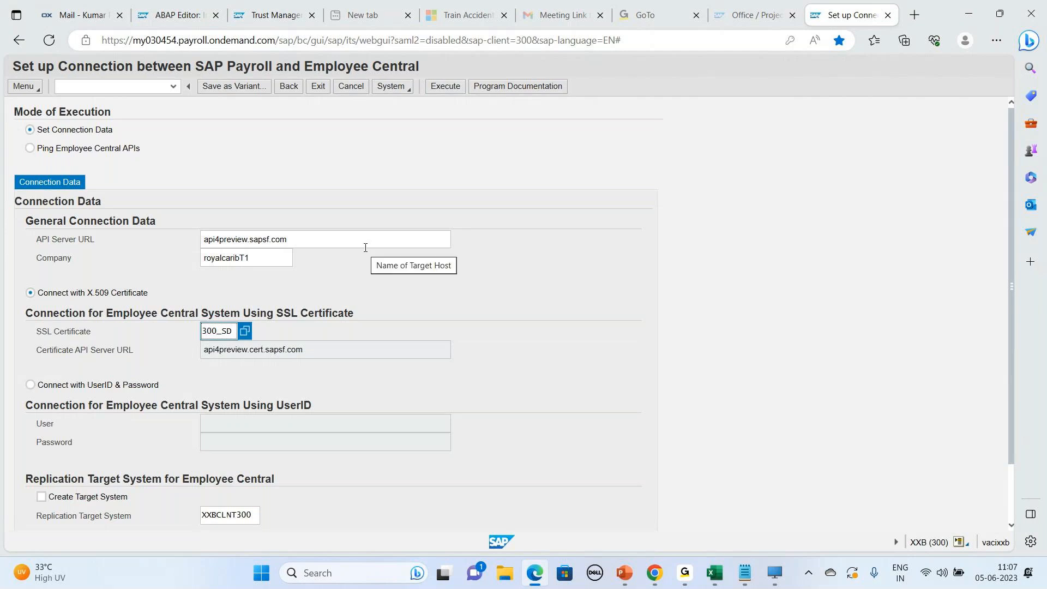
pyautogui.press('F4')
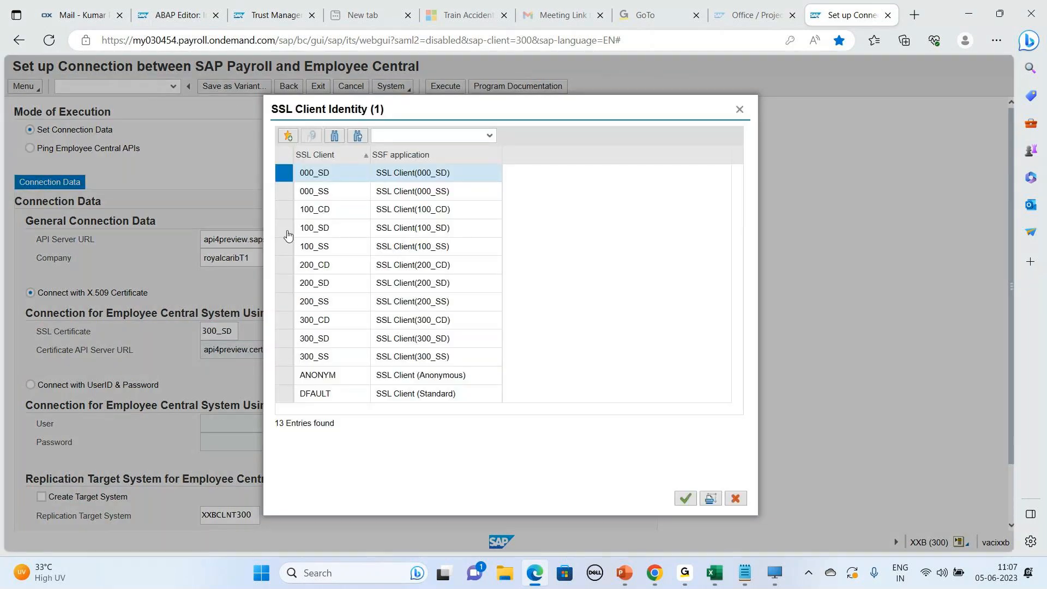
pyautogui.click(288, 233)
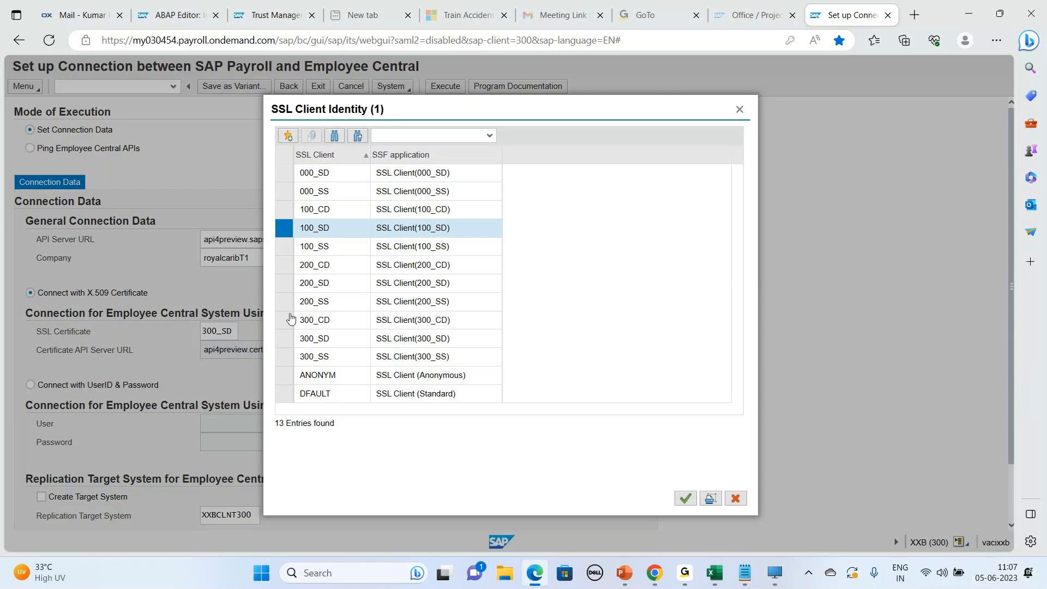
pyautogui.click(285, 346)
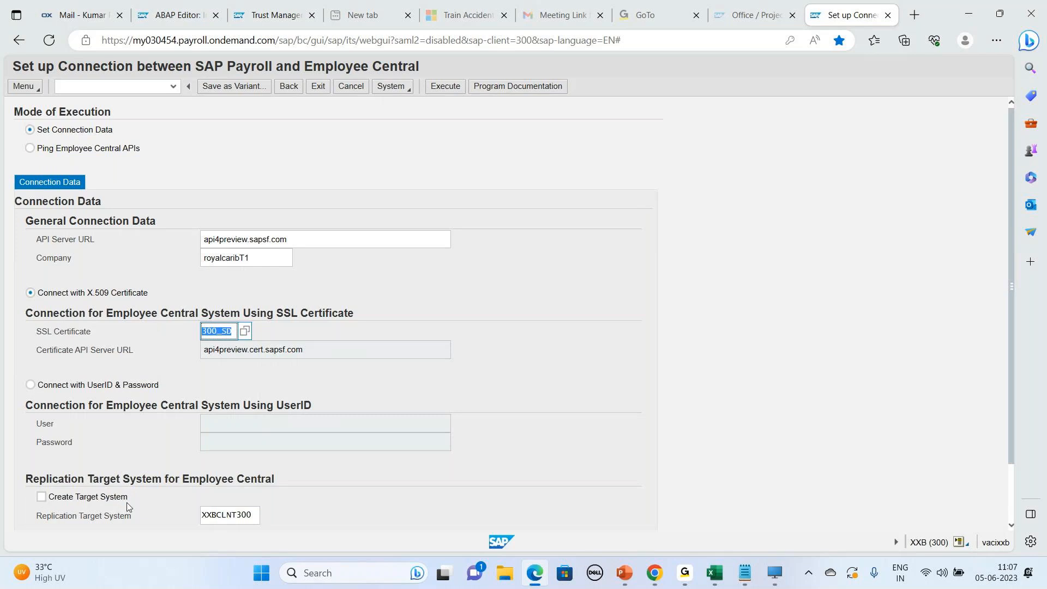
# Step: Check the replication target system, execute the report in Set Connection Data mode, and return to its selection screen
pyautogui.moveTo(254, 515); pyautogui.dragTo(178, 519)
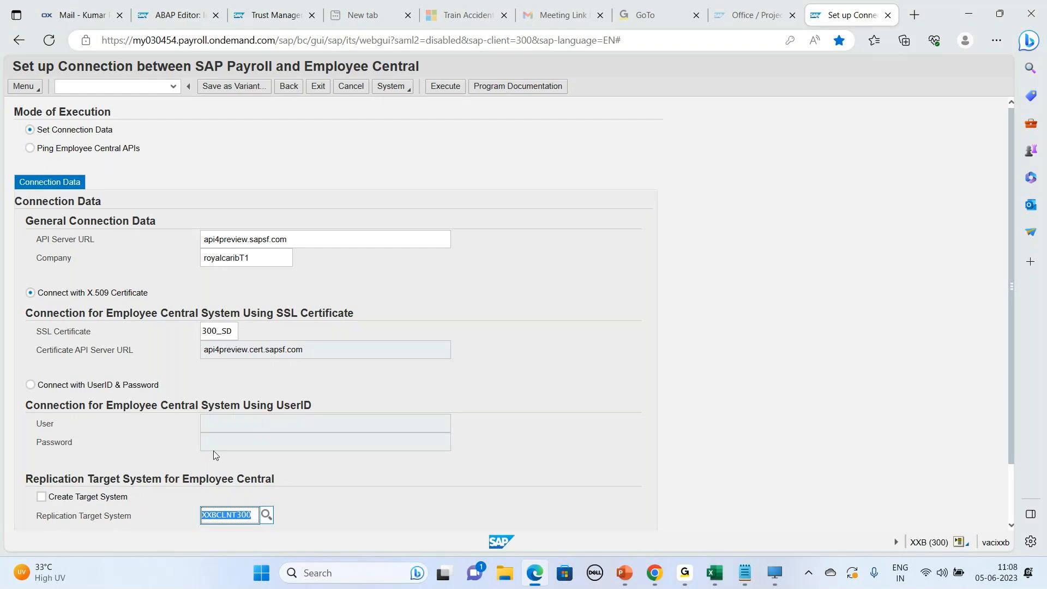
pyautogui.click(445, 86)
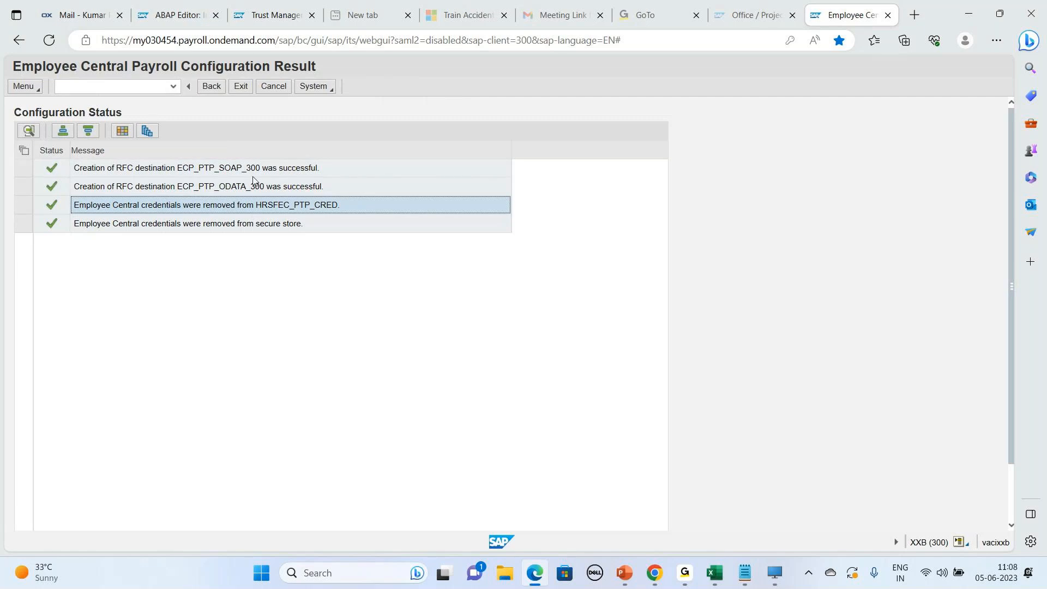
pyautogui.click(209, 87)
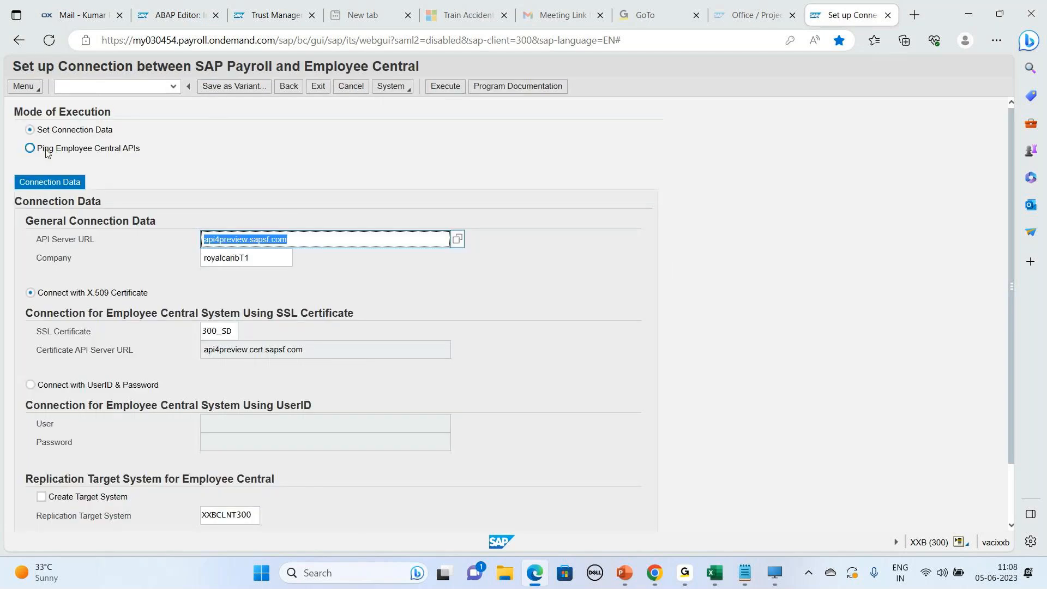
# Step: Ping the Employee Central APIs with Employee Master Data API, Time Data API and Confirmation API all selected
pyautogui.click(32, 149)
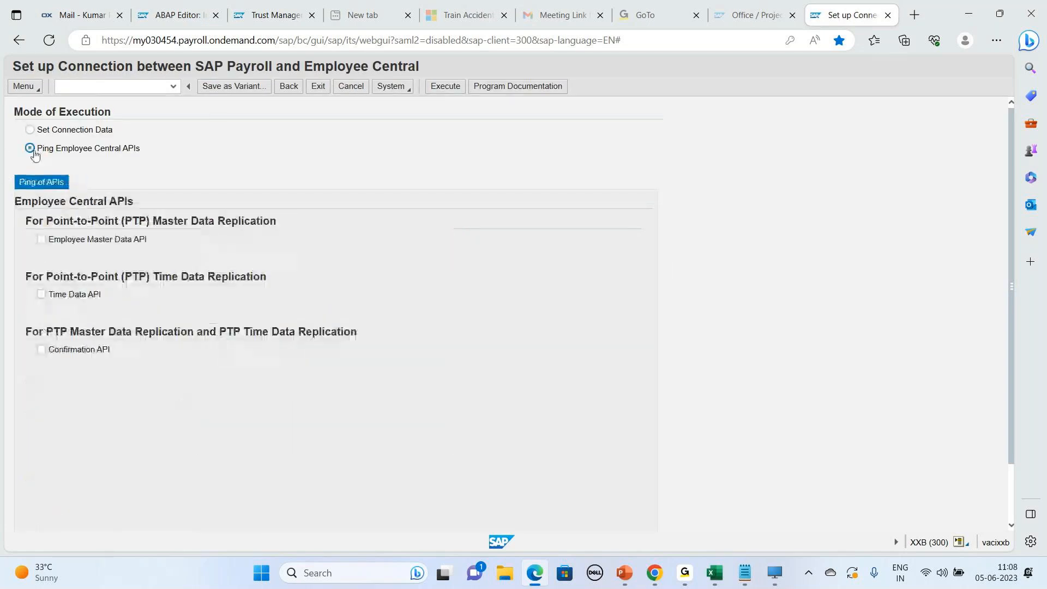
pyautogui.click(60, 243)
pyautogui.click(65, 296)
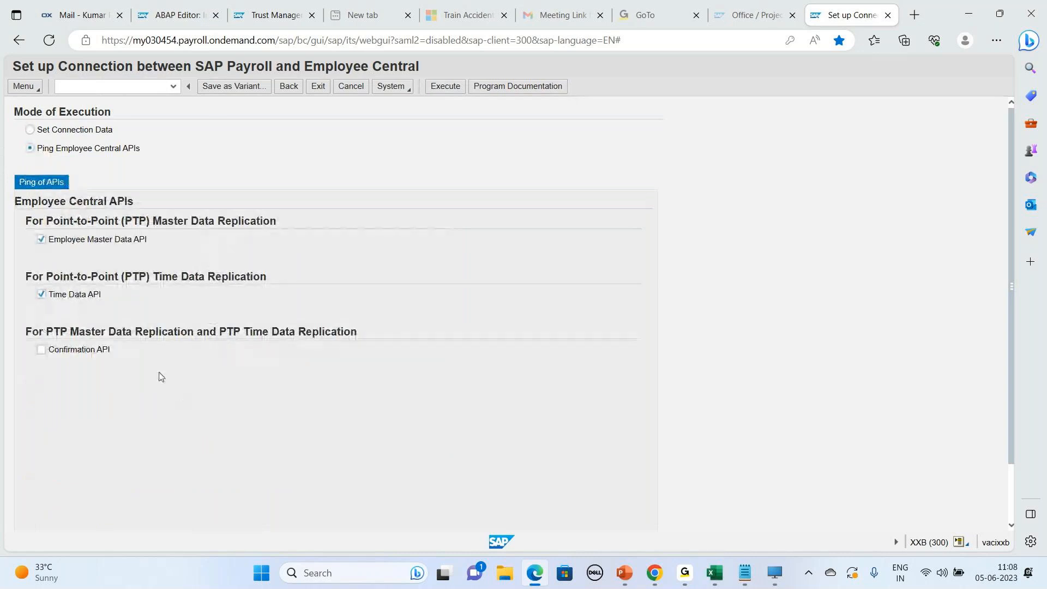
pyautogui.click(90, 354)
pyautogui.press('F8')
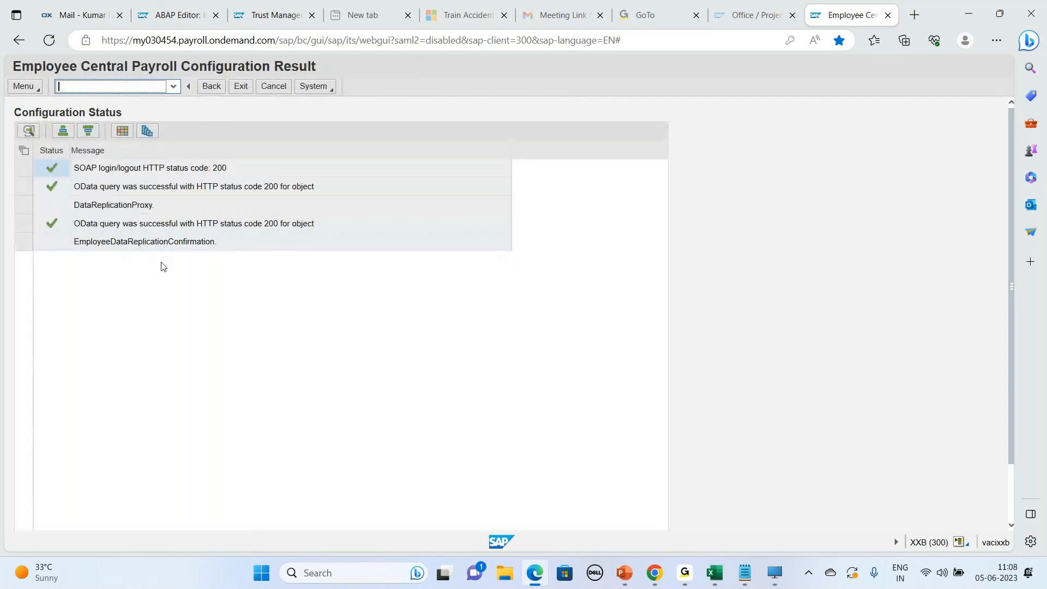
# Step: Examine the ping result messages for DataReplicationProxy and EmployeeDataReplicationConfirmation, and go back to the ABAP Editor
pyautogui.click(95, 191)
pyautogui.click(102, 210)
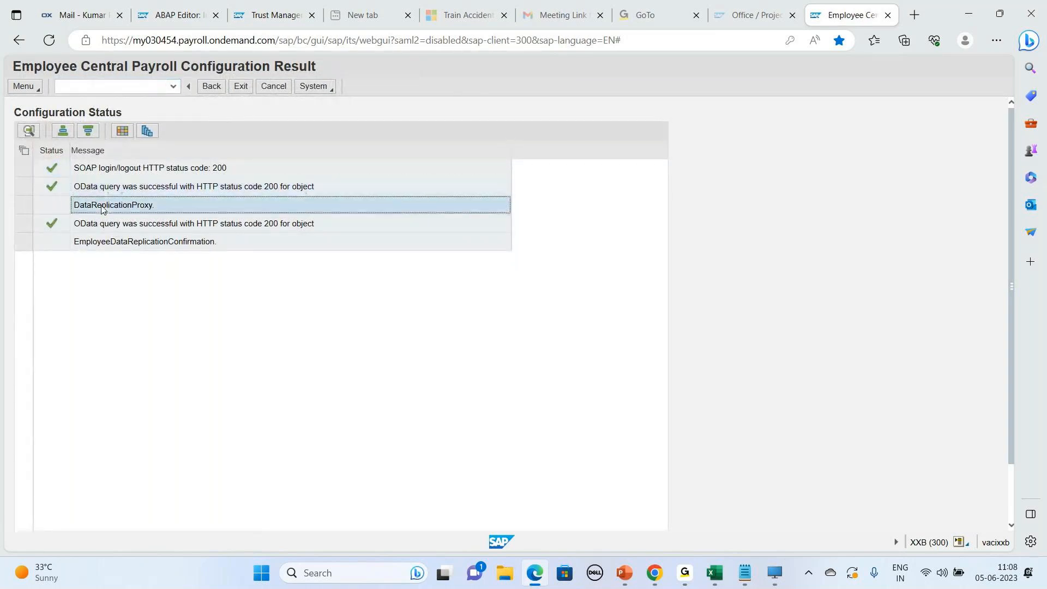
pyautogui.click(108, 246)
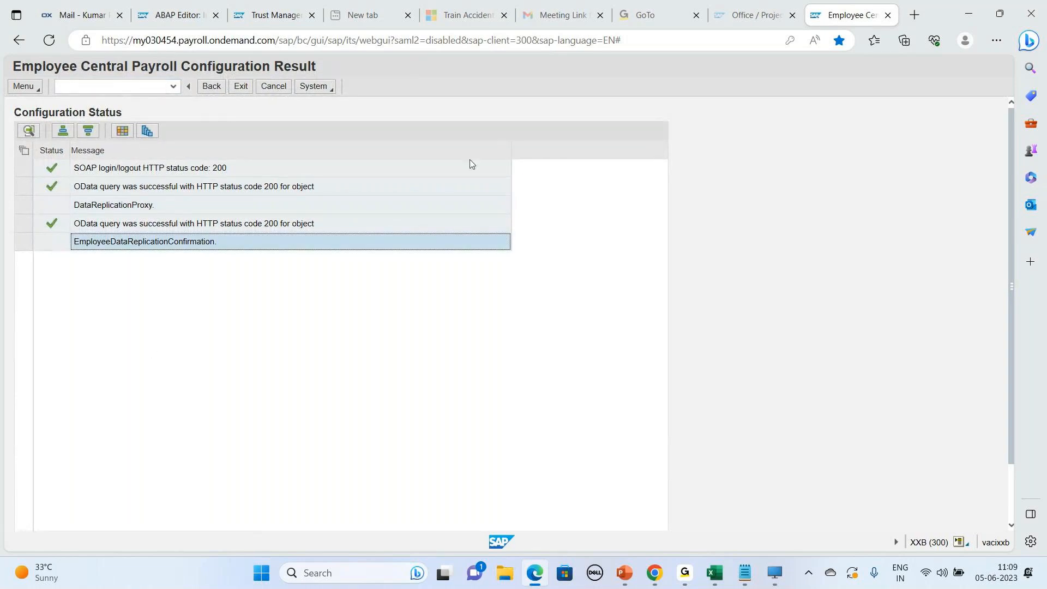
pyautogui.click(210, 94)
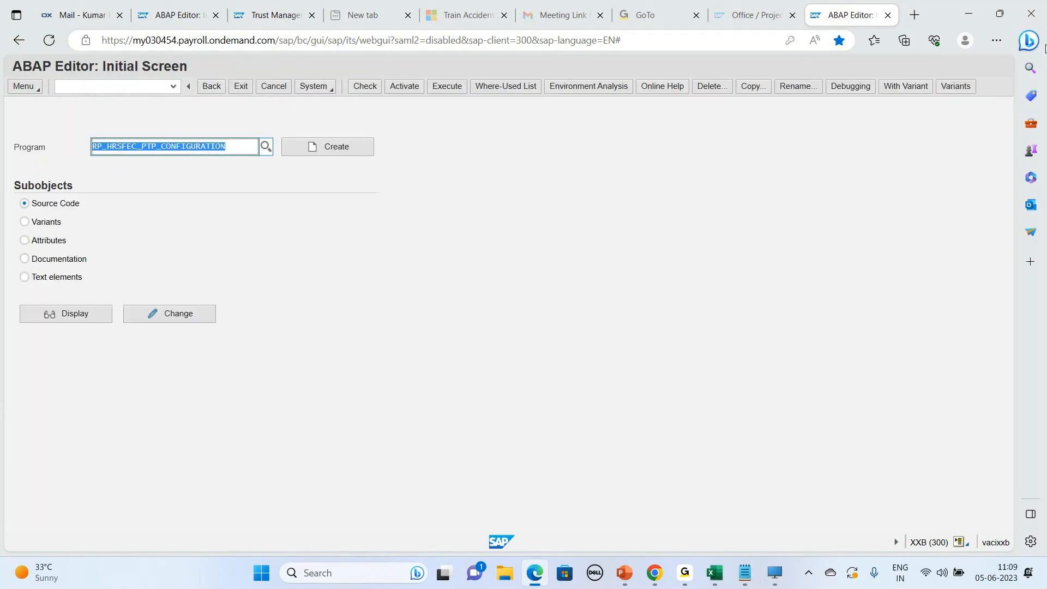
# Step: Run RP_HRSFEC_PTP_CONFIGURATION again in the P85 system and review its certificate API server URL and available SSL client identities
pyautogui.click(180, 21)
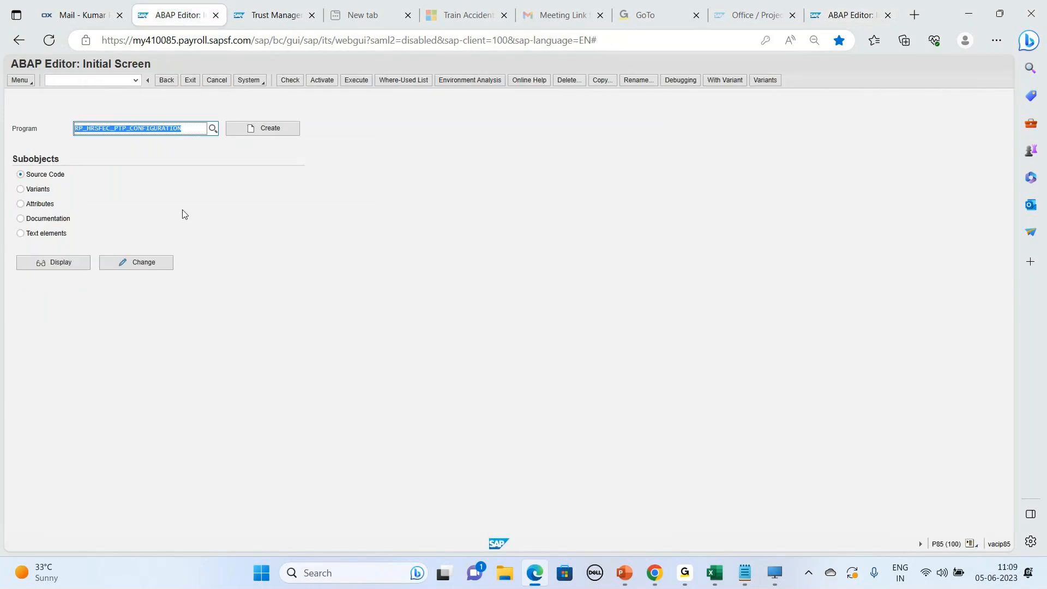
pyautogui.click(368, 85)
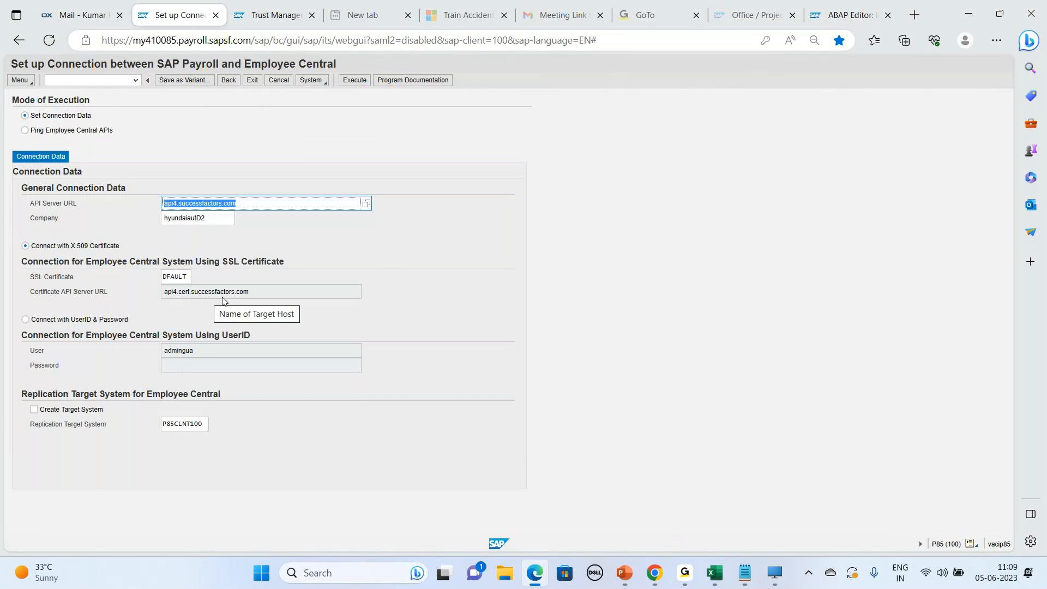
pyautogui.moveTo(250, 292); pyautogui.dragTo(182, 295)
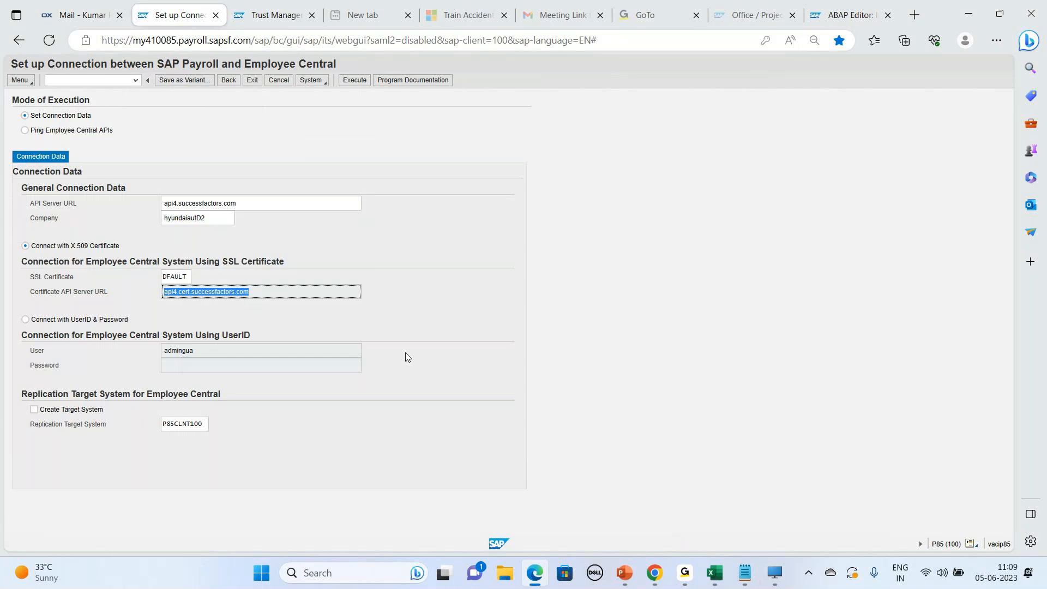
pyautogui.click(180, 277)
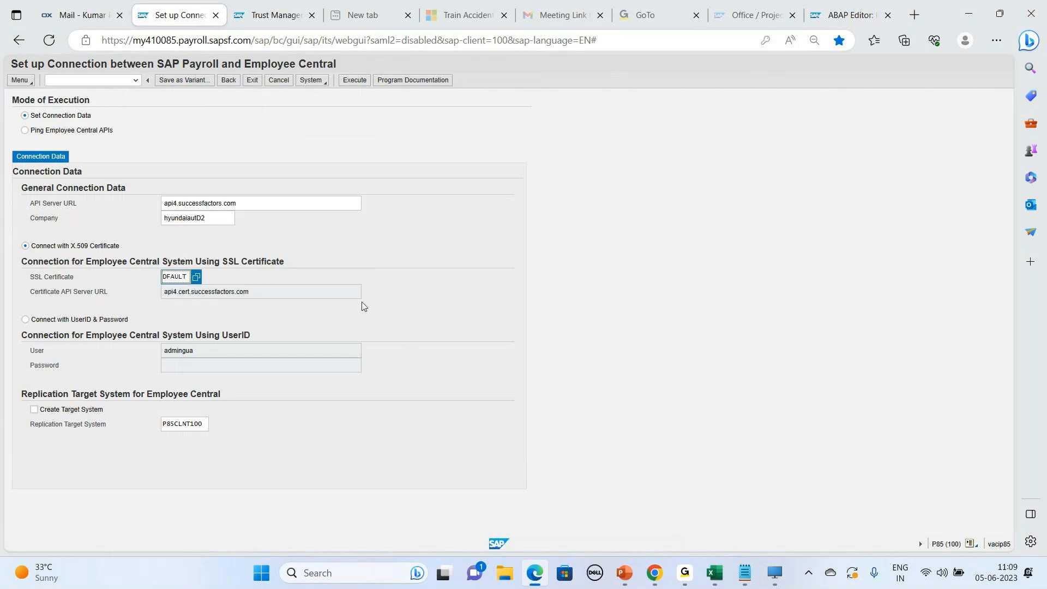
pyautogui.press('F4')
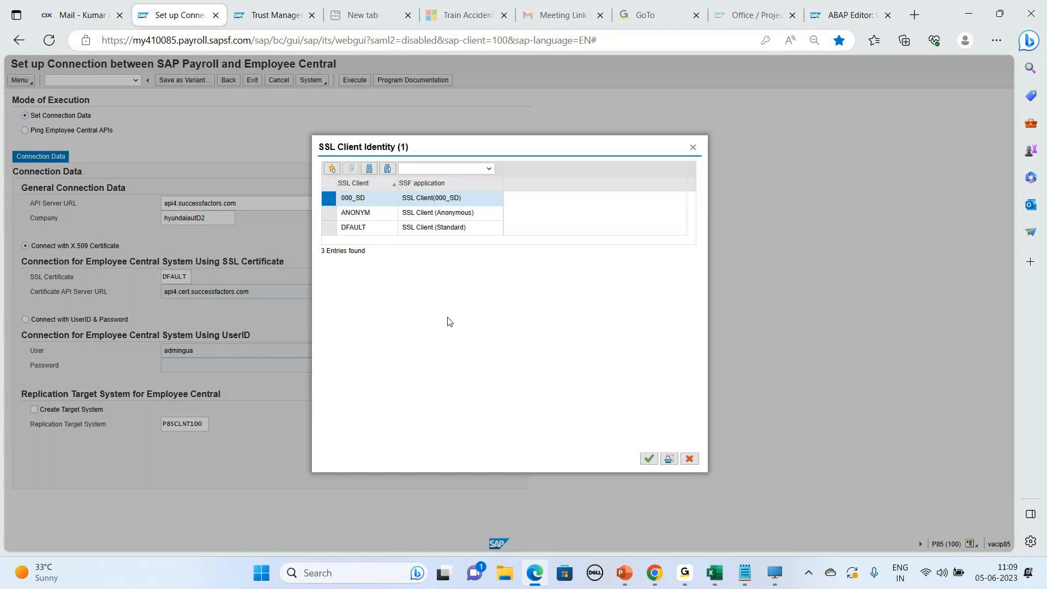
# Step: Switch to the PowerPoint connection setup slide, highlight the Security Center X.509 Mapping line for review, and clear the selection
pyautogui.click(631, 572)
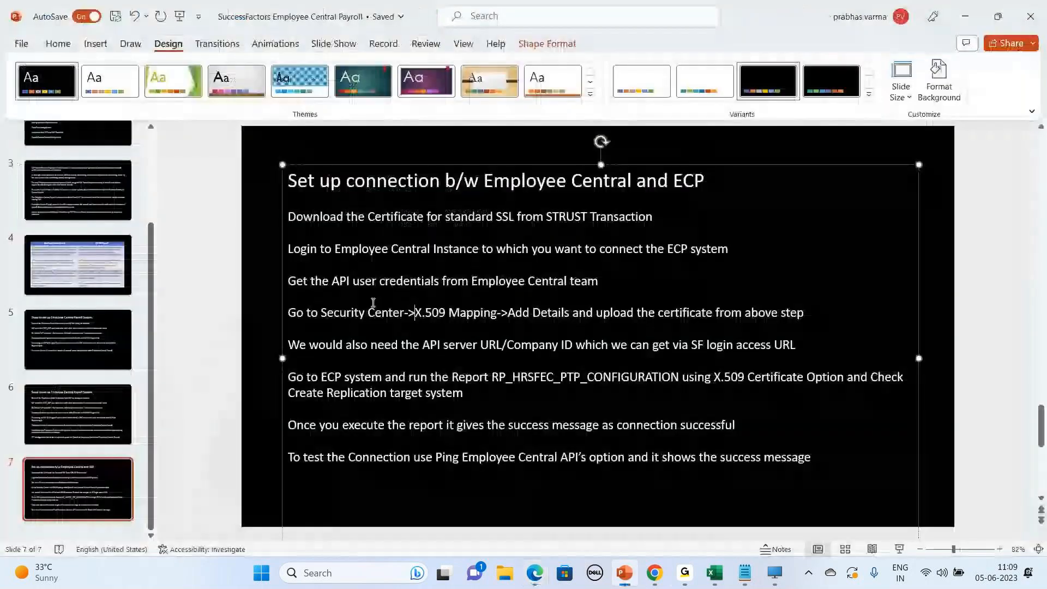
pyautogui.tripleClick(439, 328)
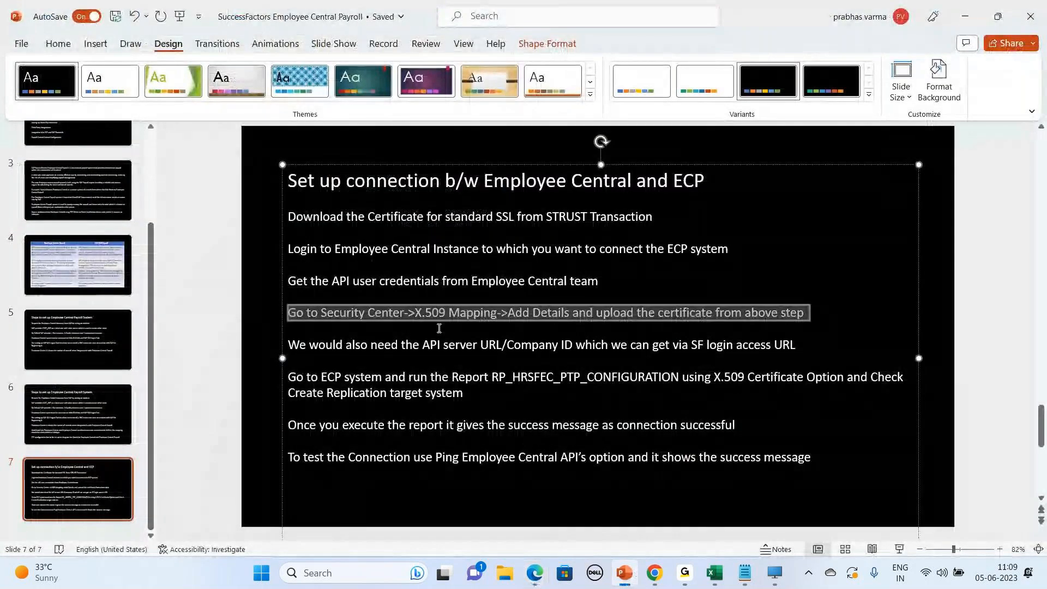
pyautogui.keyDown('shift'); pyautogui.click(709, 316); pyautogui.keyUp('shift')
pyautogui.hotkey('shift', 'End')
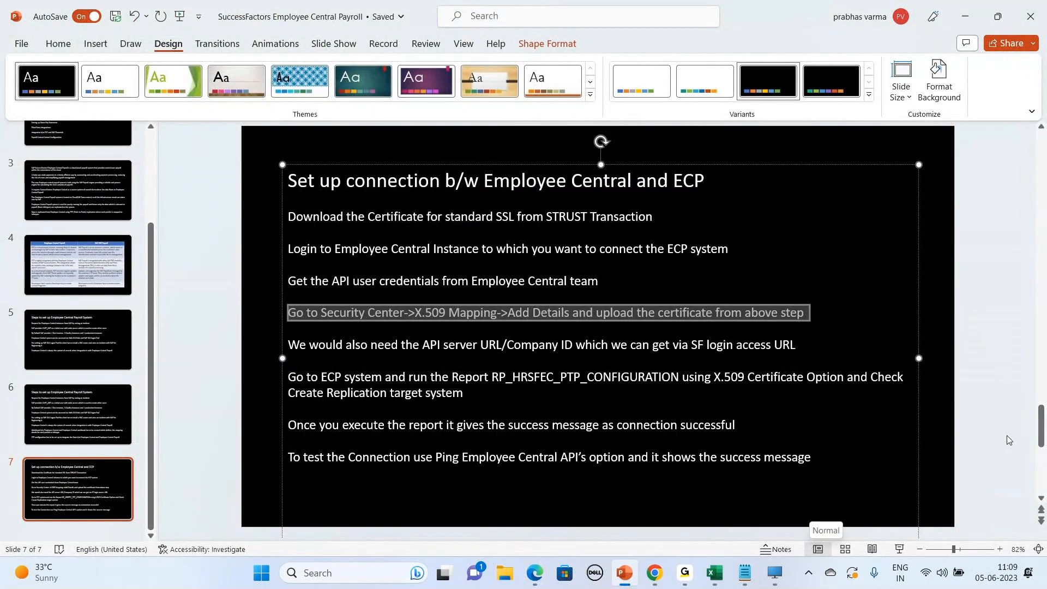
pyautogui.click(1002, 349)
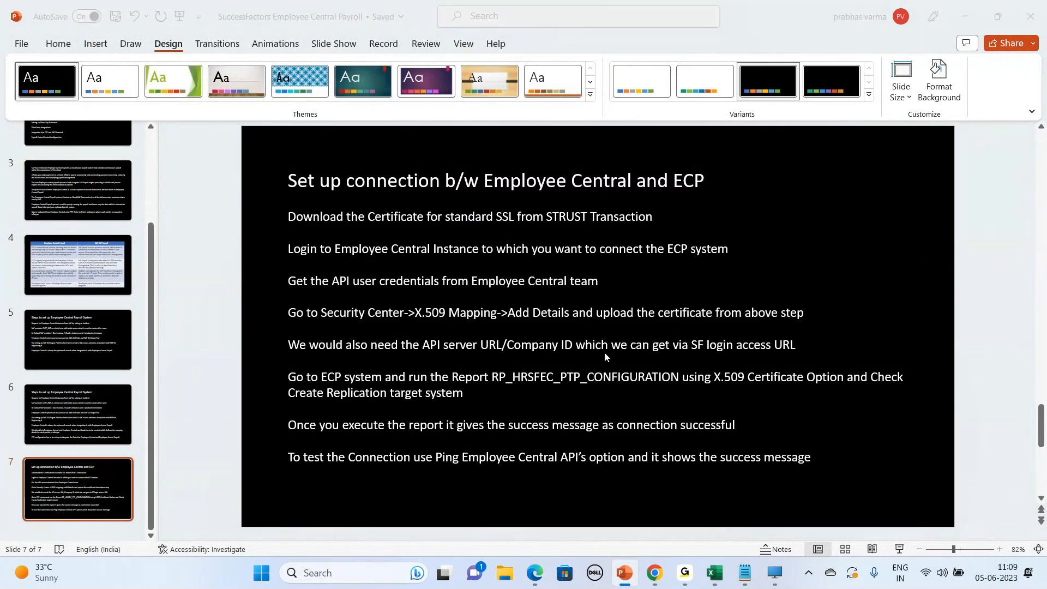
# Step: Switch to the browser and review the X.509 connection settings and the SSL client (Standard) PSE in the P85 Trust Manager
pyautogui.hotkey('alt', 'Tab')
pyautogui.click(688, 460)
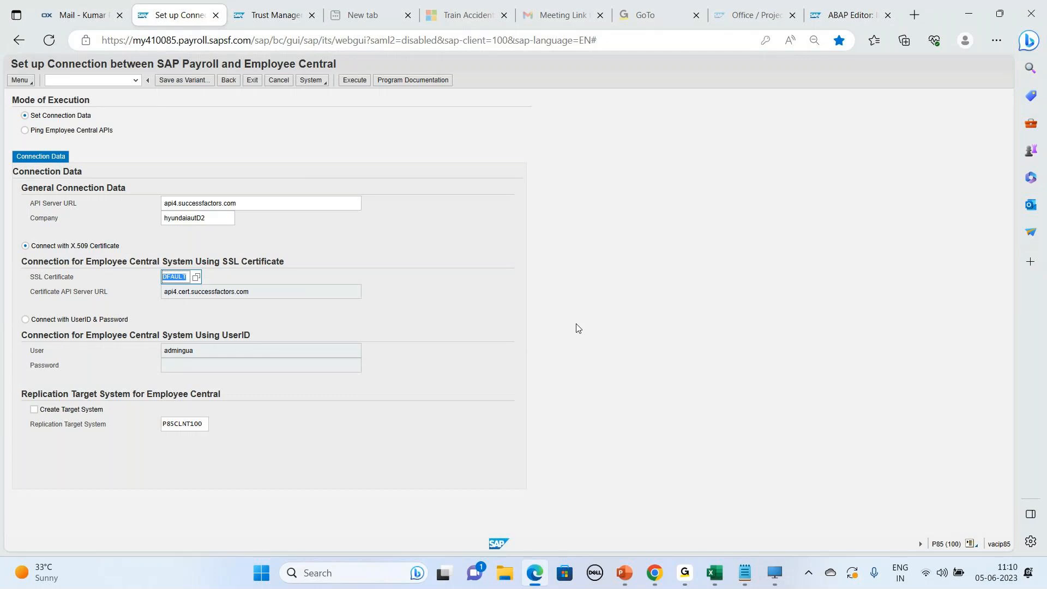
pyautogui.click(74, 249)
pyautogui.hotkey('ctrl', 'Tab')
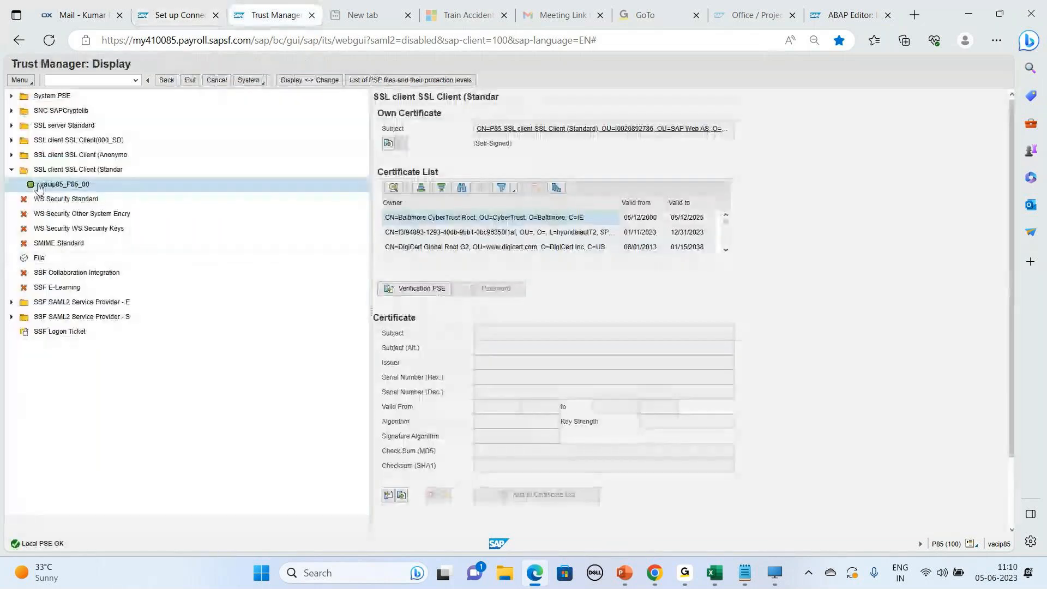
pyautogui.doubleClick(56, 190)
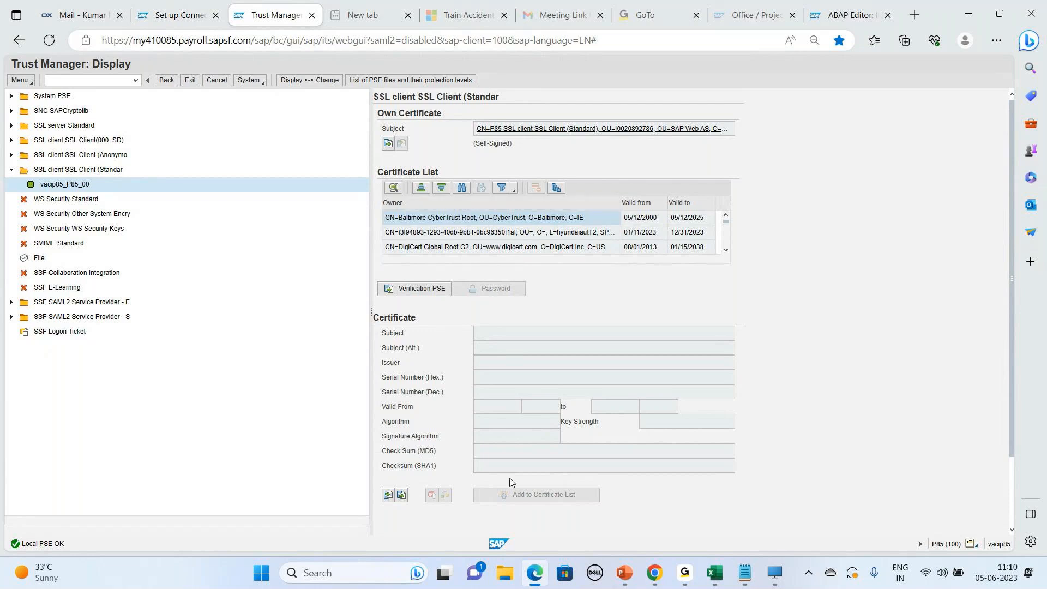
pyautogui.scroll(-2, 511, 483)
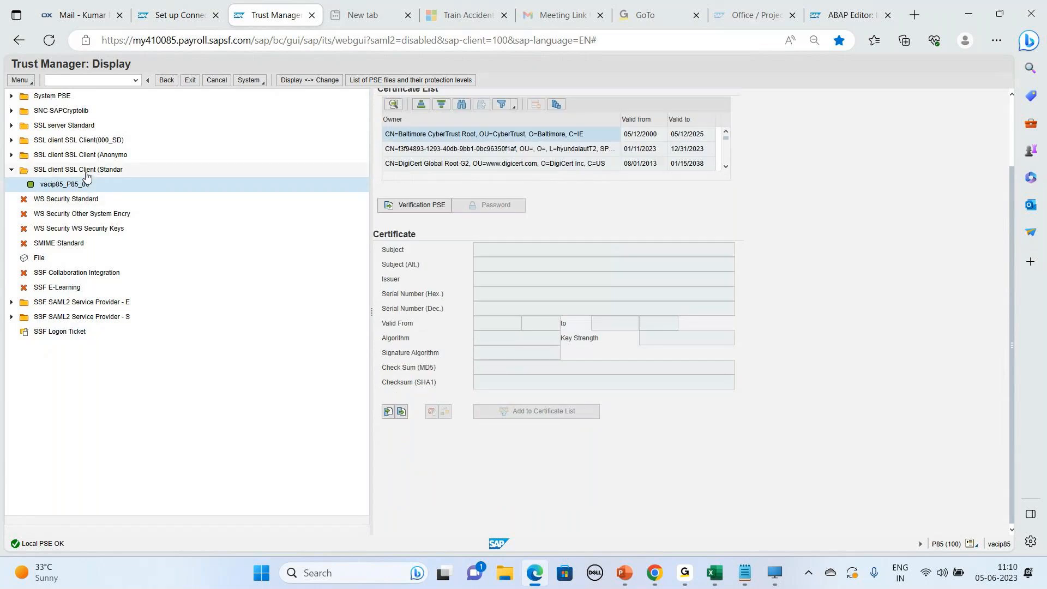
pyautogui.click(116, 43)
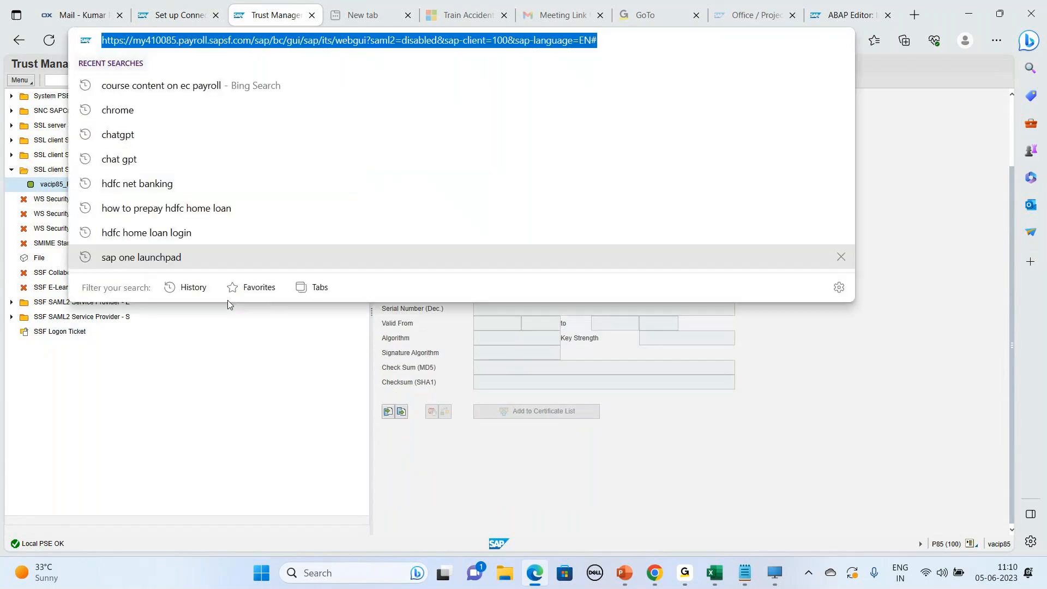
pyautogui.click(265, 368)
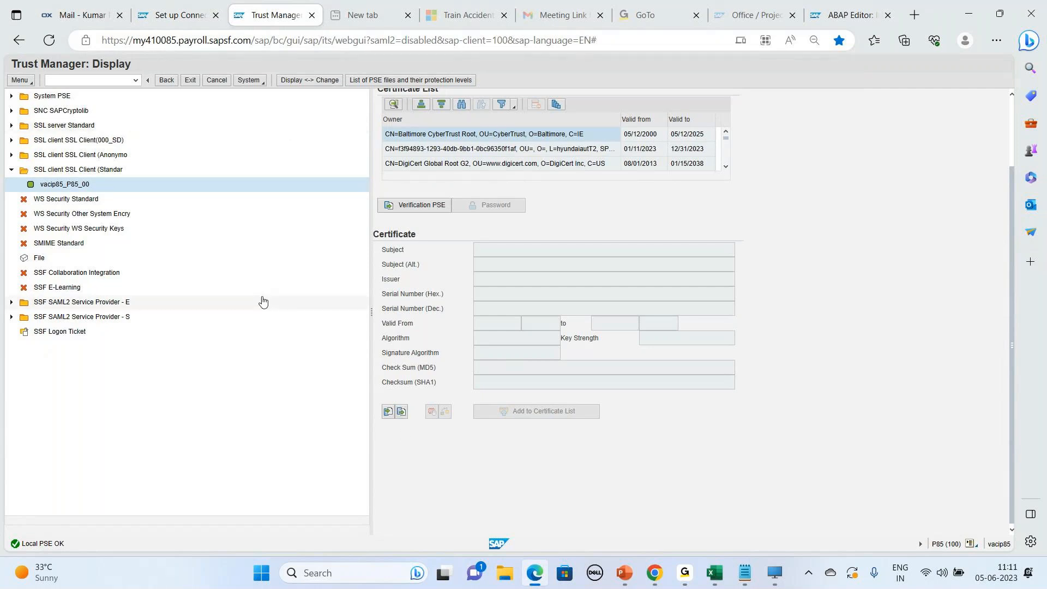
# Step: Return to the PowerPoint connection setup slide, highlight "API user" in the credentials line for review, and clear the selection
pyautogui.click(625, 572)
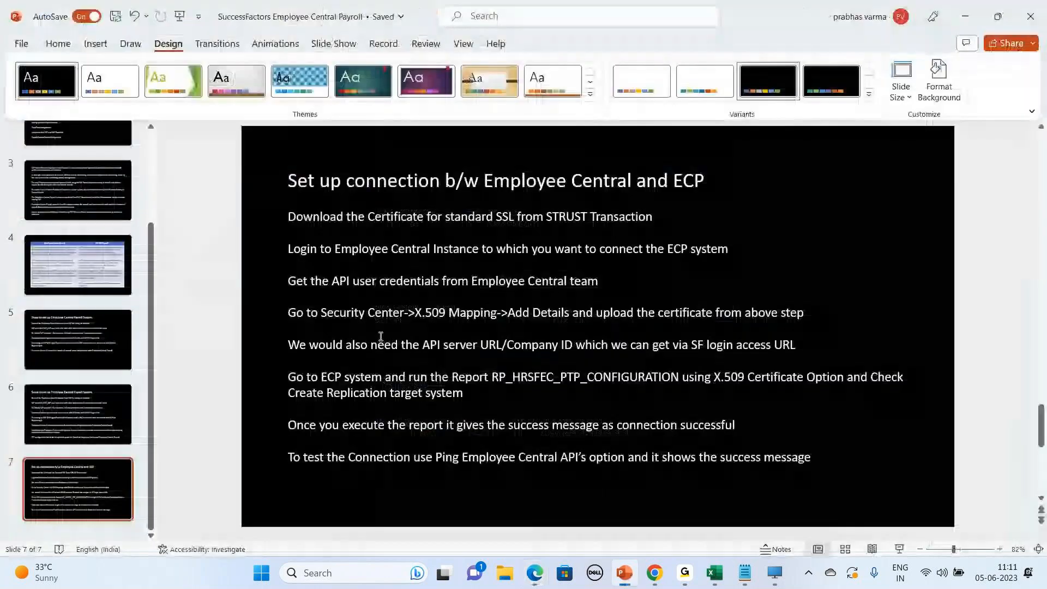
pyautogui.click(417, 314)
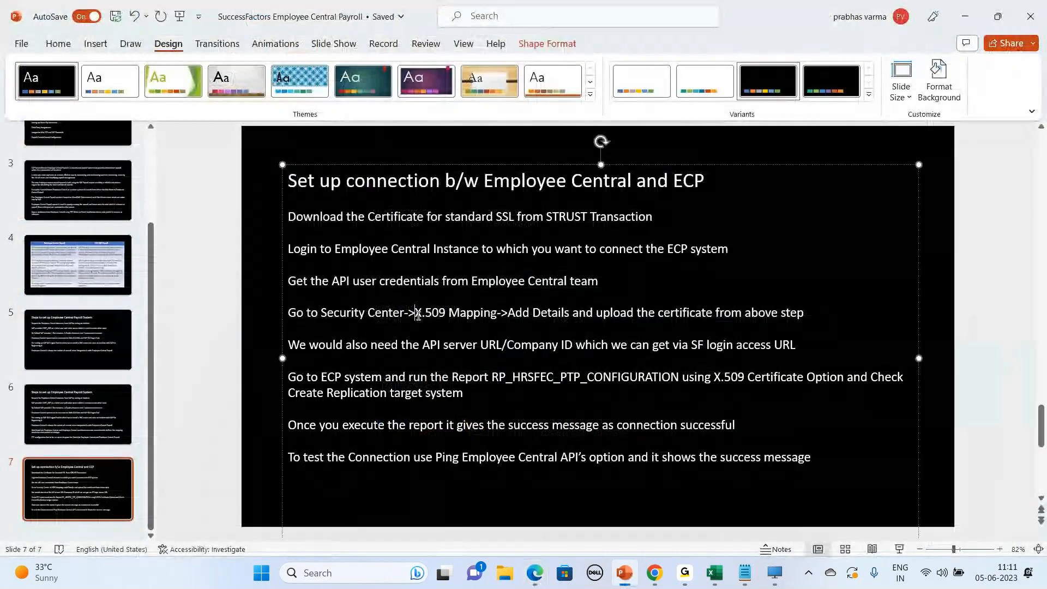
pyautogui.moveTo(338, 282); pyautogui.dragTo(378, 282)
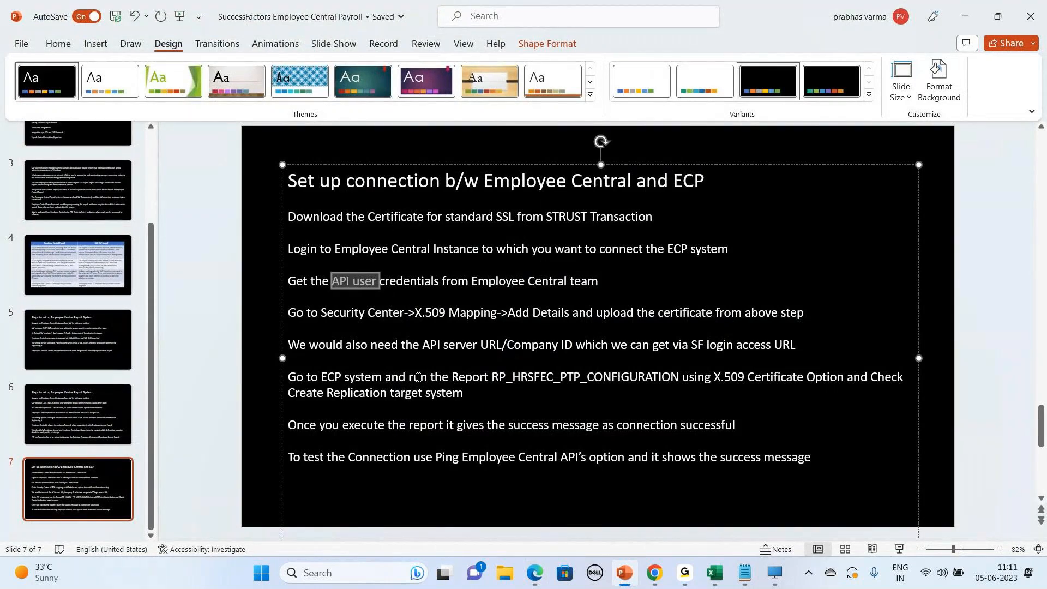
pyautogui.click(363, 282)
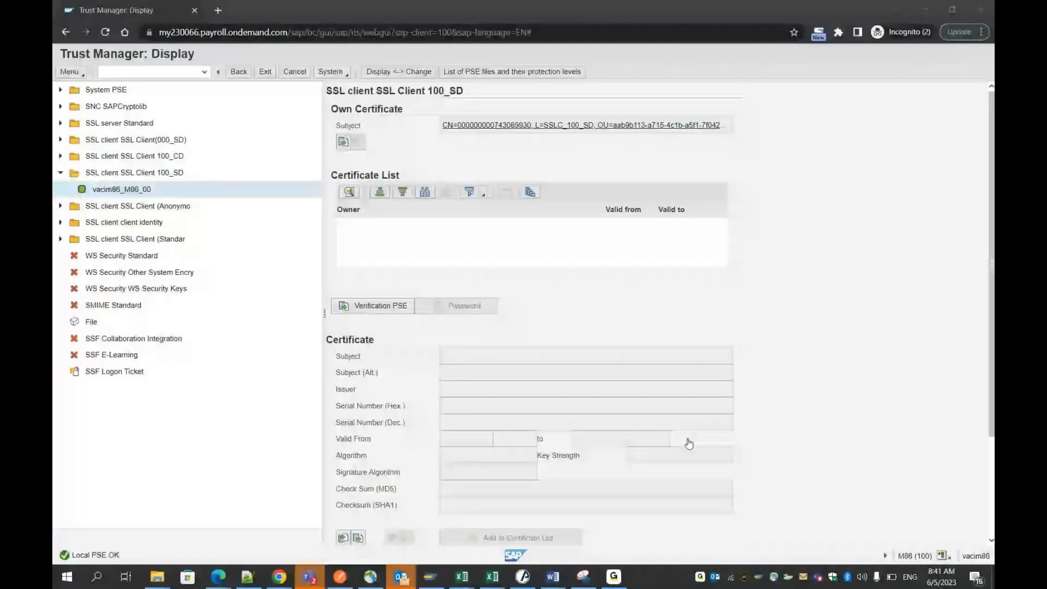
pyautogui.moveTo(282, 579)
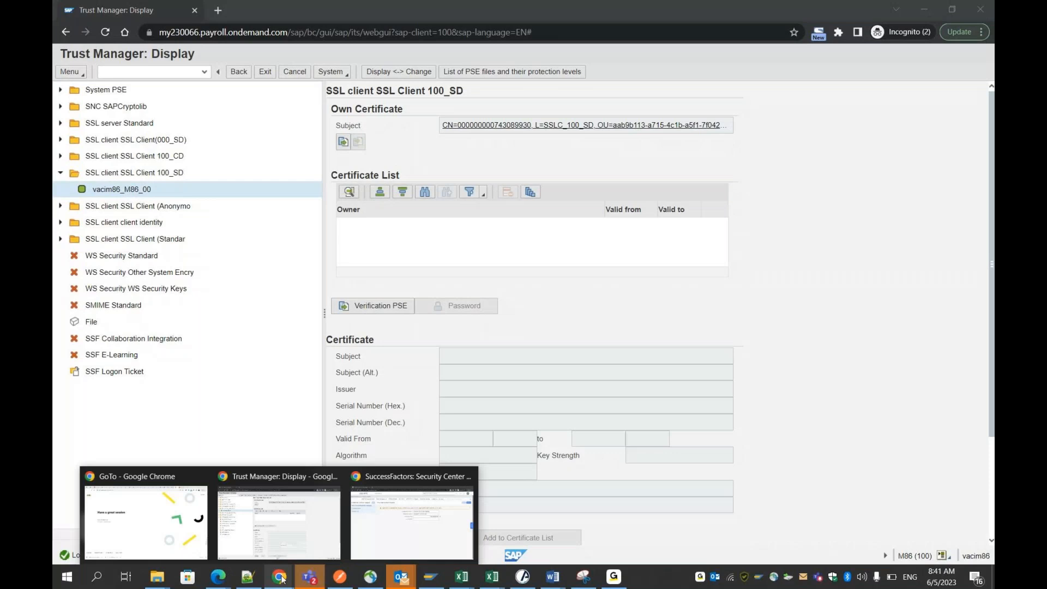
pyautogui.click(370, 371)
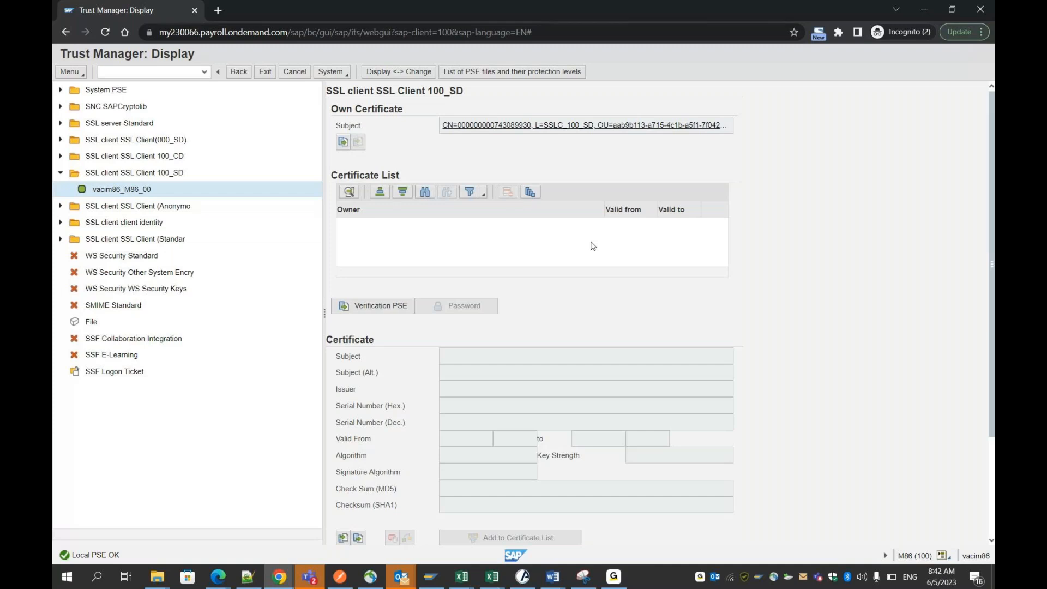
pyautogui.moveTo(614, 574)
pyautogui.click(596, 538)
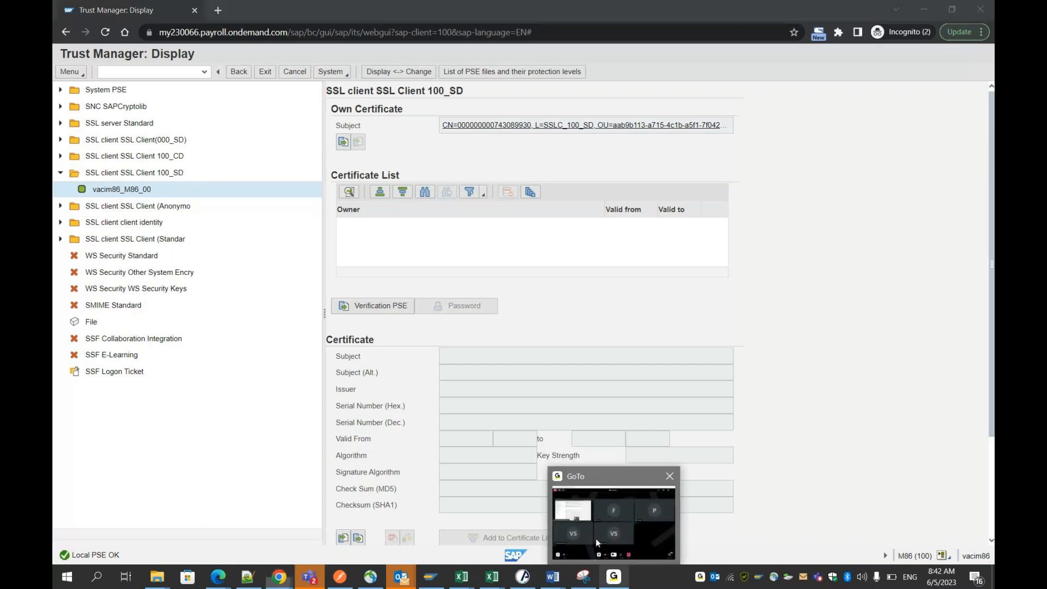
pyautogui.click(528, 347)
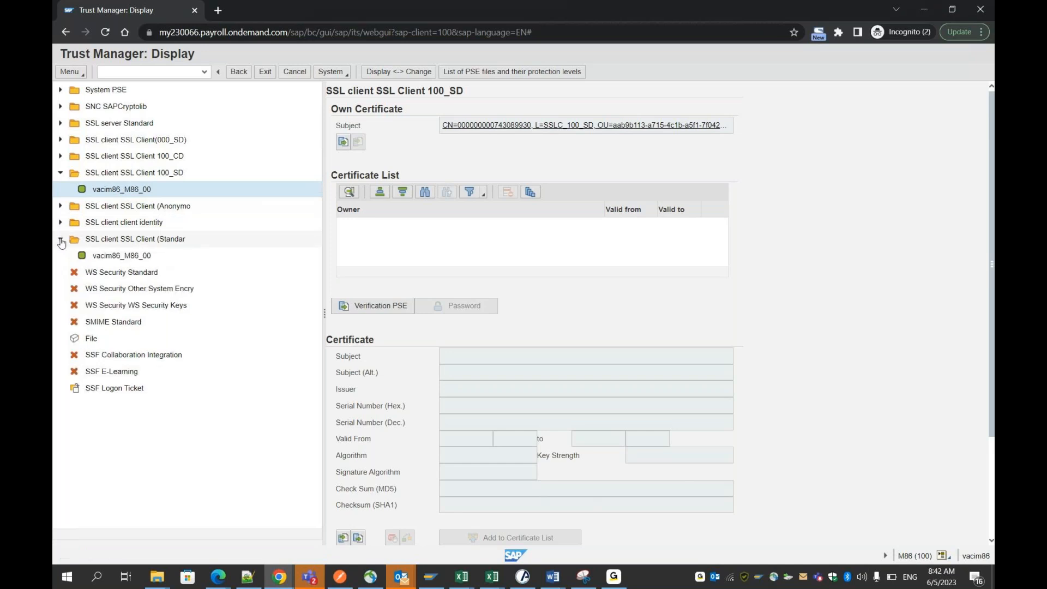
# Step: Compare the own certificate and certificate list of SSL client (Standard) with those of SSL client 100_SD in the M86 Trust Manager
pyautogui.click(100, 258)
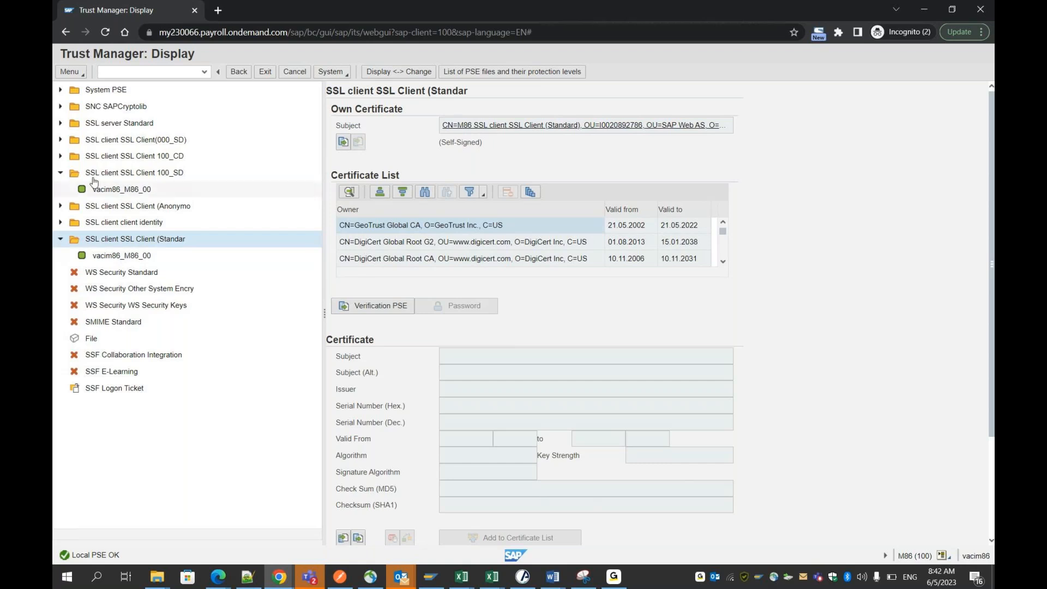
pyautogui.doubleClick(105, 191)
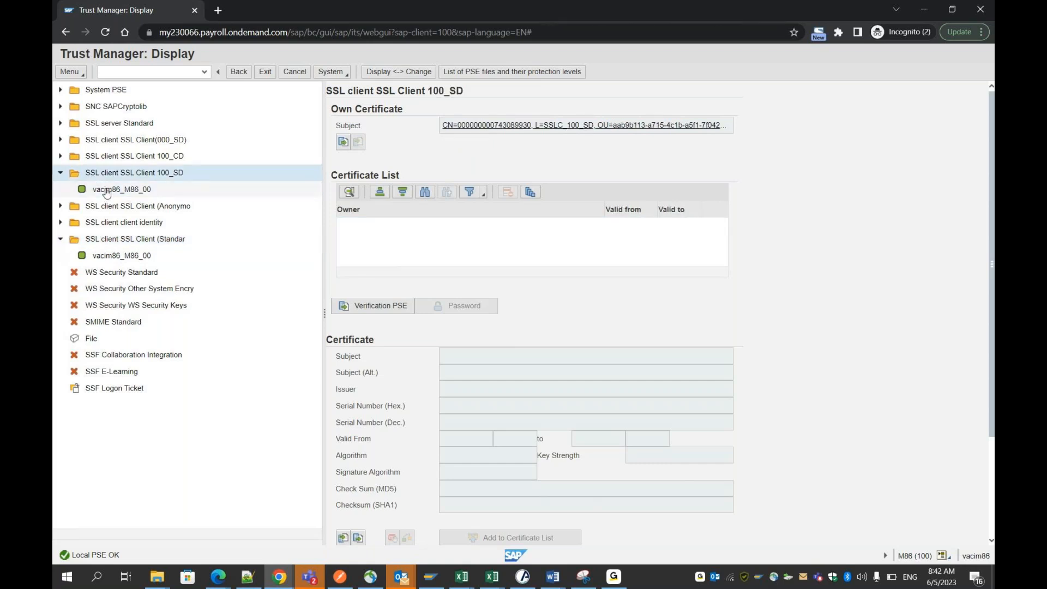
pyautogui.click(106, 194)
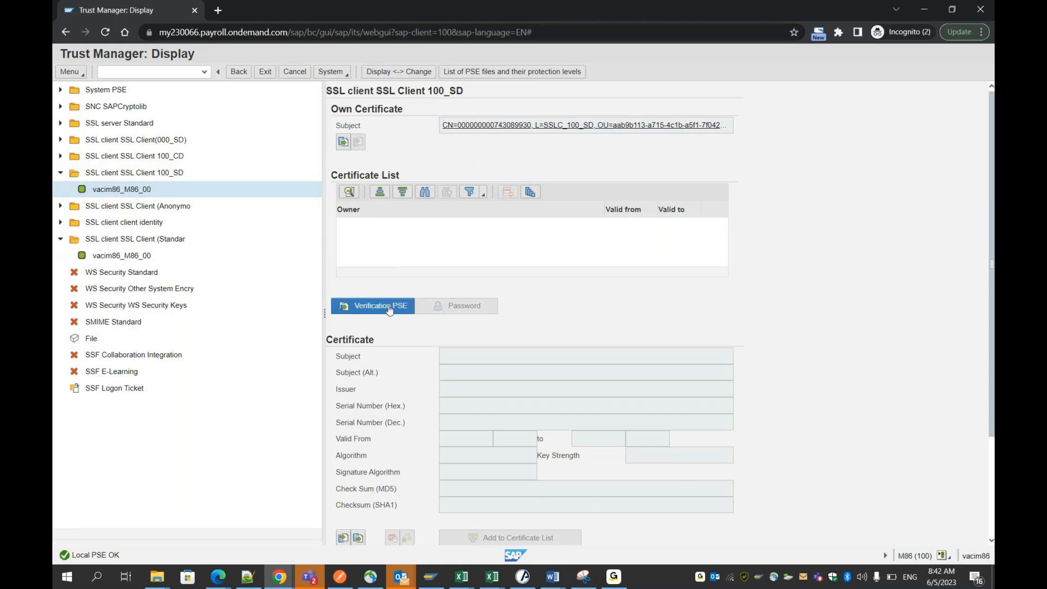
# Step: Try to export a certificate from the SSL client (Standard) PSE
pyautogui.click(109, 258)
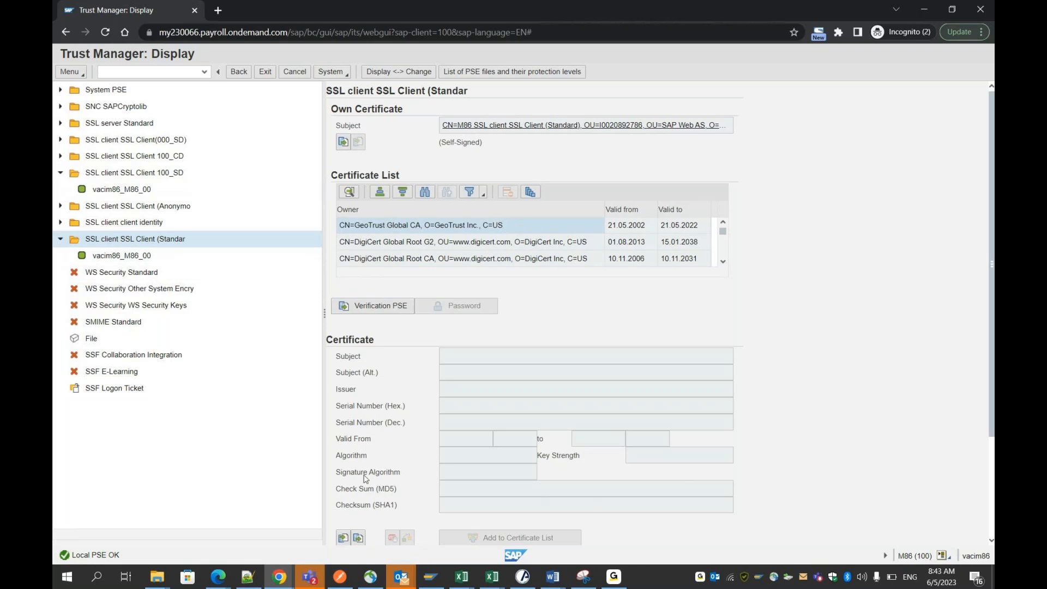
pyautogui.click(359, 538)
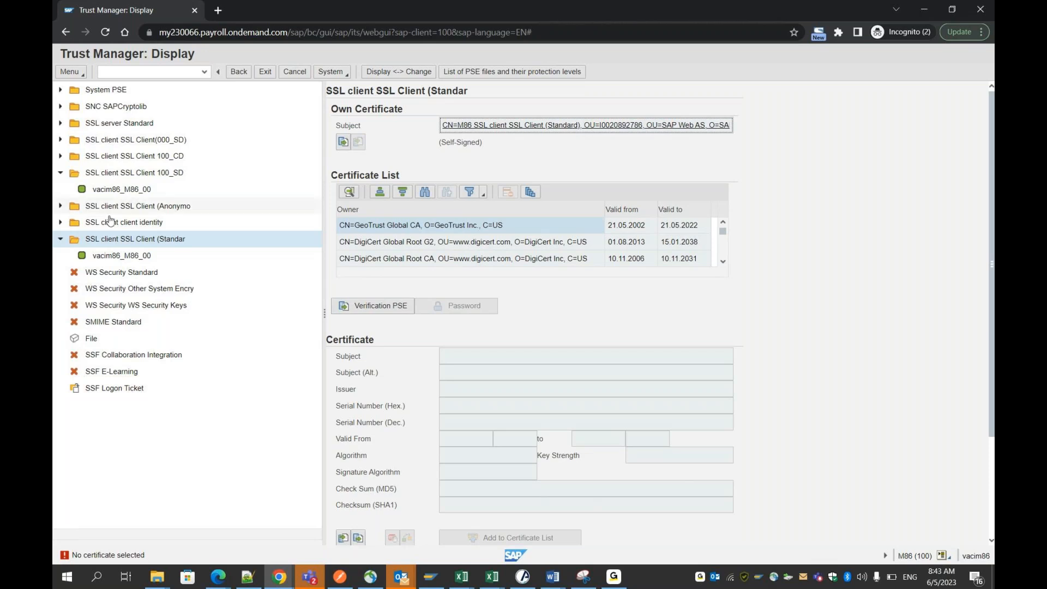
# Step: Load the own certificate of the SSL client 100_SD PSE into the certificate details and choose Base64 as its export format
pyautogui.click(120, 191)
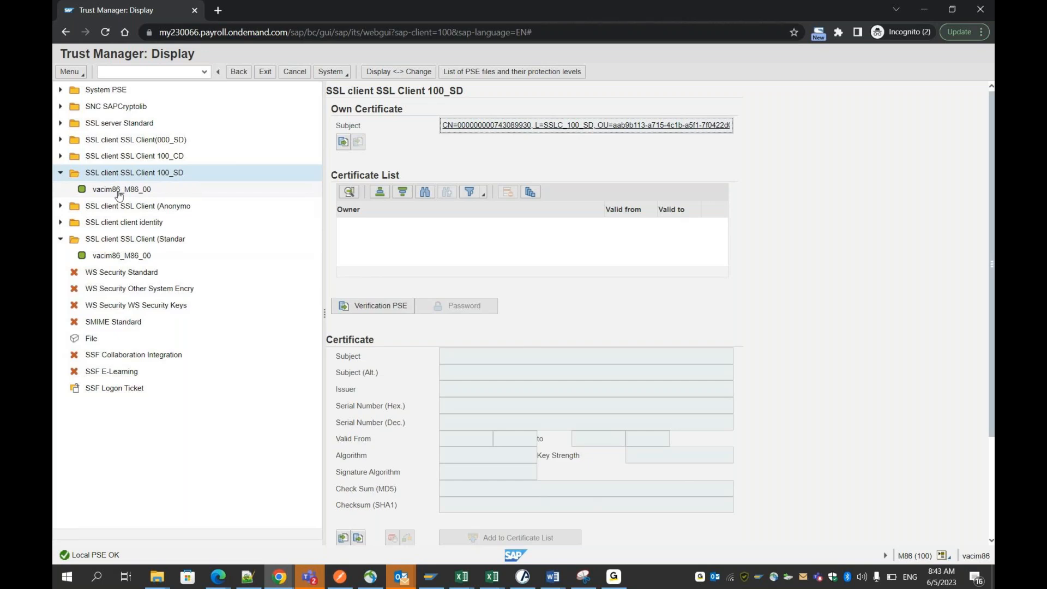
pyautogui.click(119, 191)
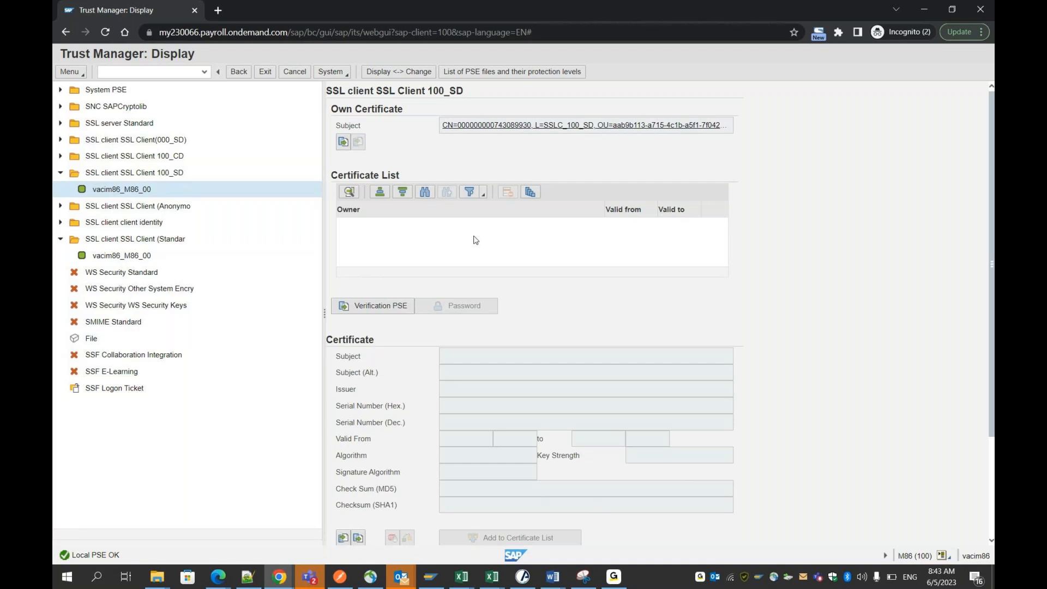
pyautogui.doubleClick(499, 127)
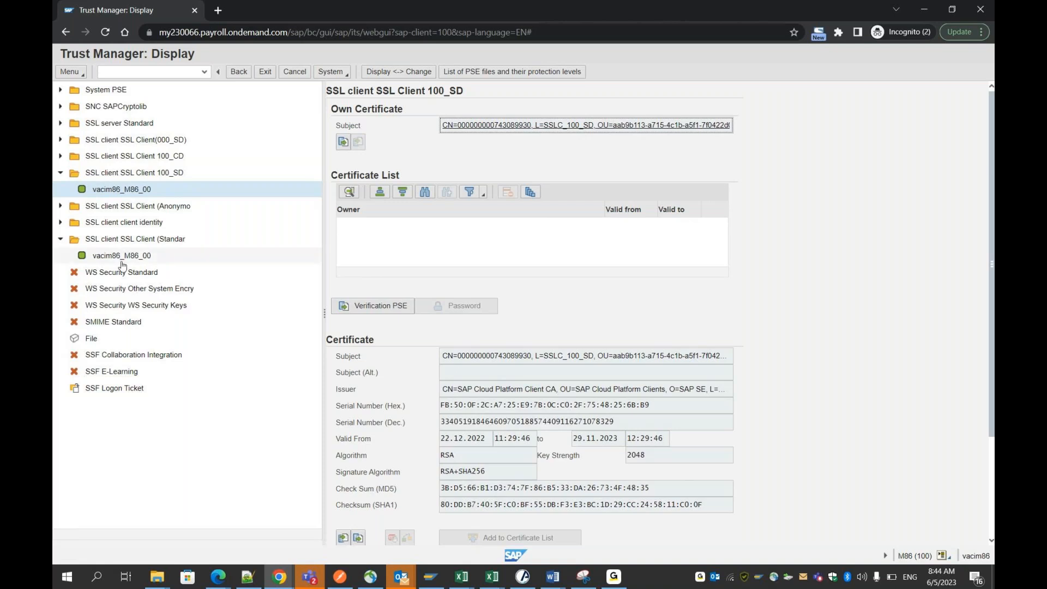
pyautogui.click(358, 538)
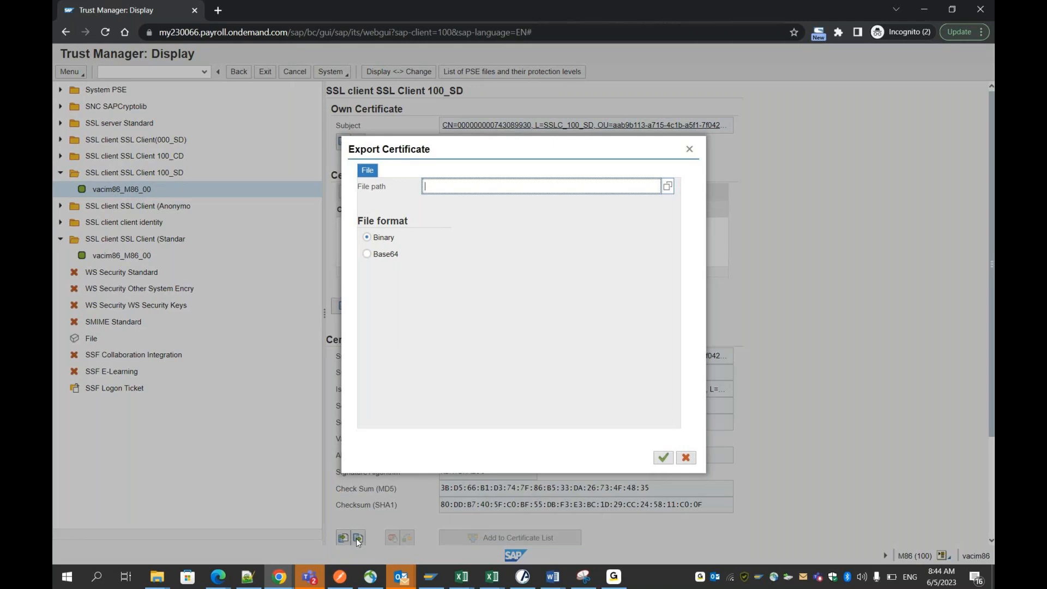
pyautogui.click(381, 255)
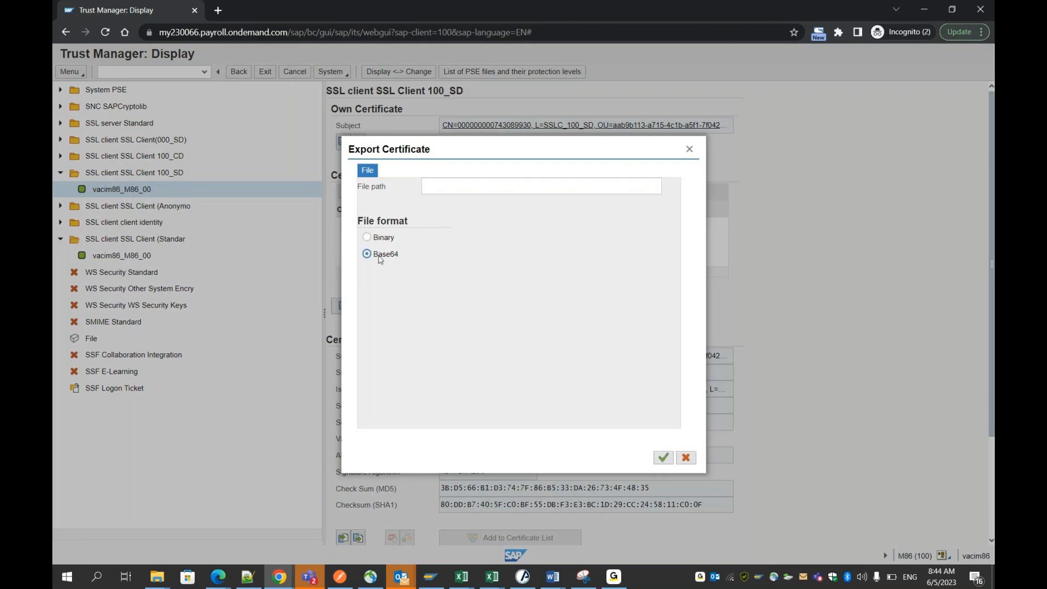
pyautogui.click(663, 458)
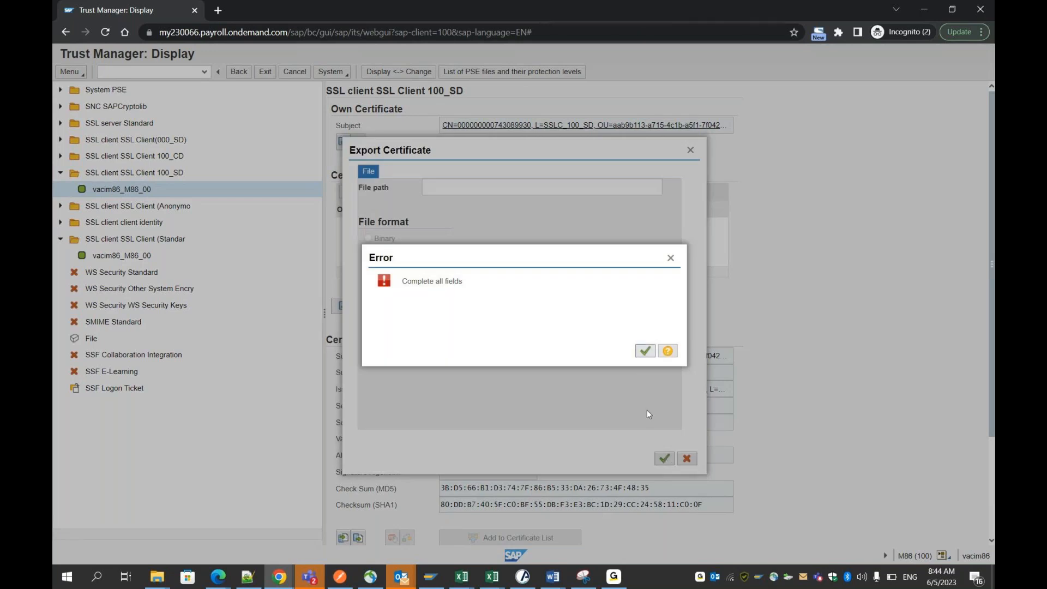
pyautogui.click(671, 258)
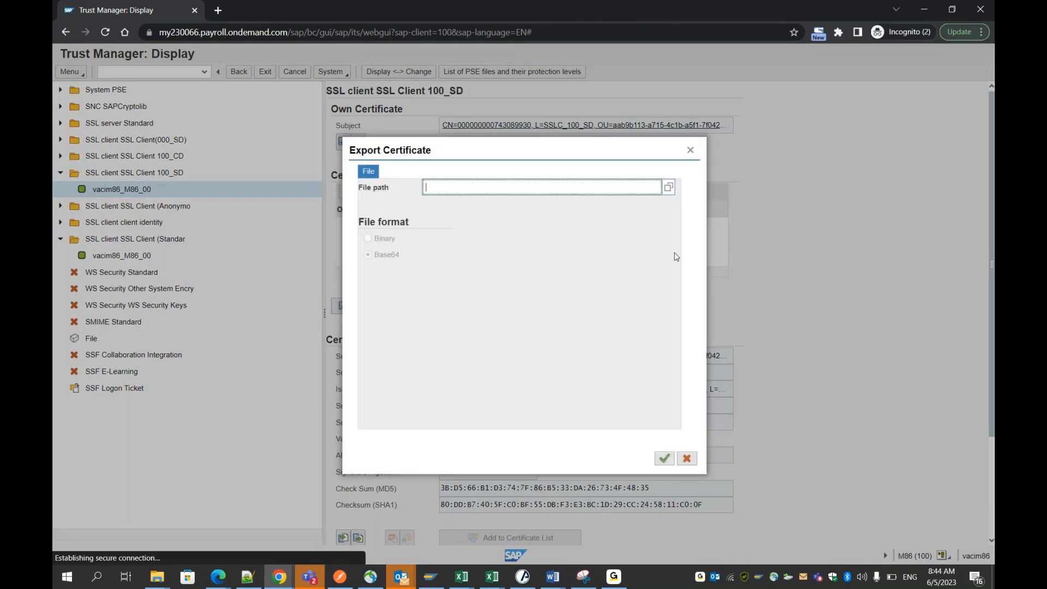
# Step: Set the file name for the certificate export to ecpcert.cer
pyautogui.click(667, 188)
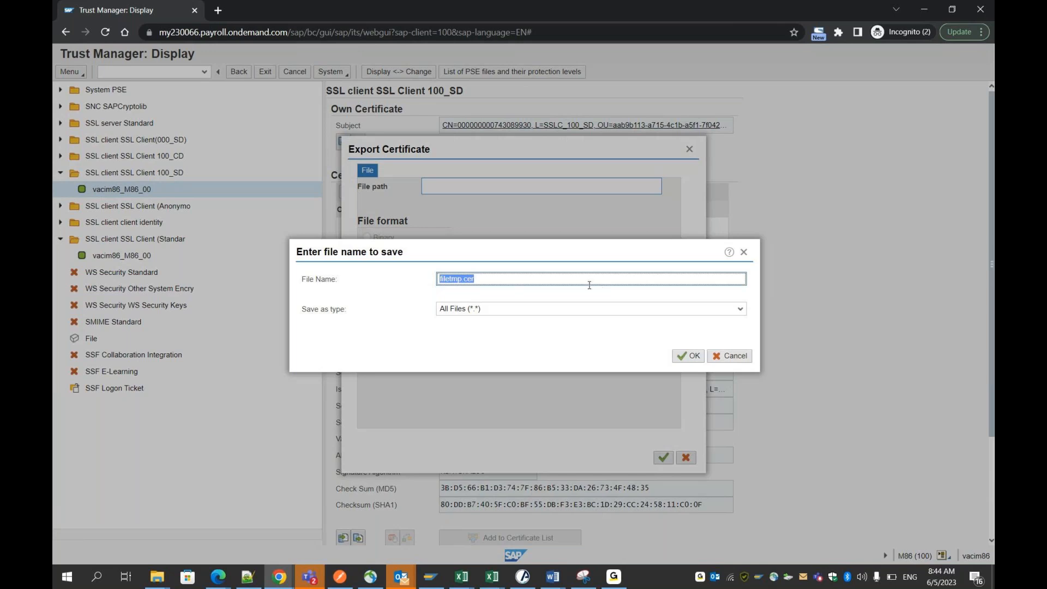
pyautogui.click(460, 280)
pyautogui.press('BackSpace')
pyautogui.press('BackSpace')
pyautogui.press('BackSpace')
pyautogui.press('BackSpace')
pyautogui.press('BackSpace')
pyautogui.press('BackSpace')
pyautogui.press('BackSpace')
pyautogui.write('ecpcert')
pyautogui.click(691, 357)
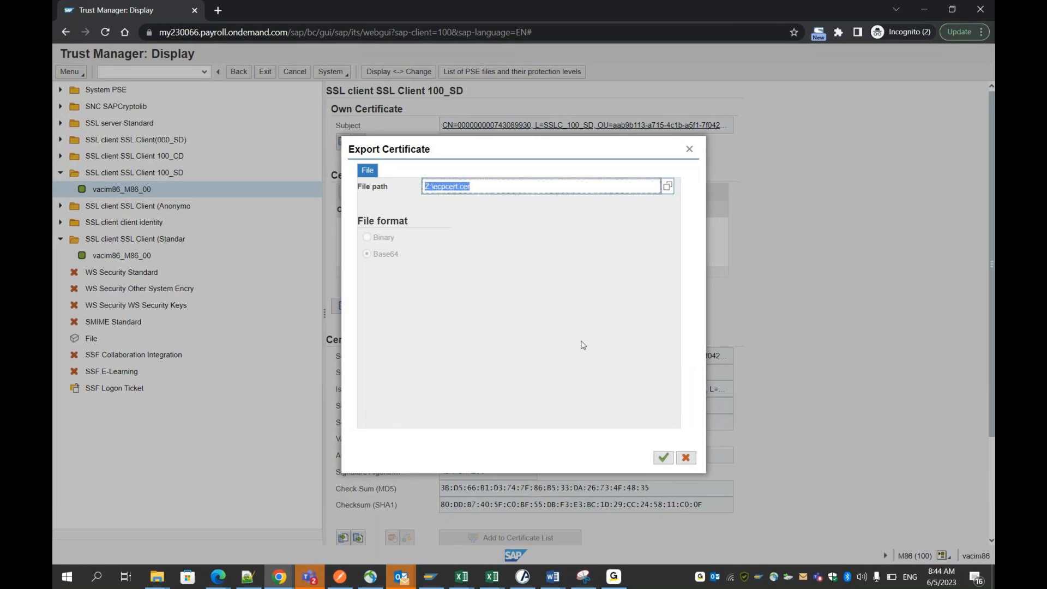
# Step: Run the certificate export and save the ecpcert security certificate in the Downloads TV folder
pyautogui.click(663, 458)
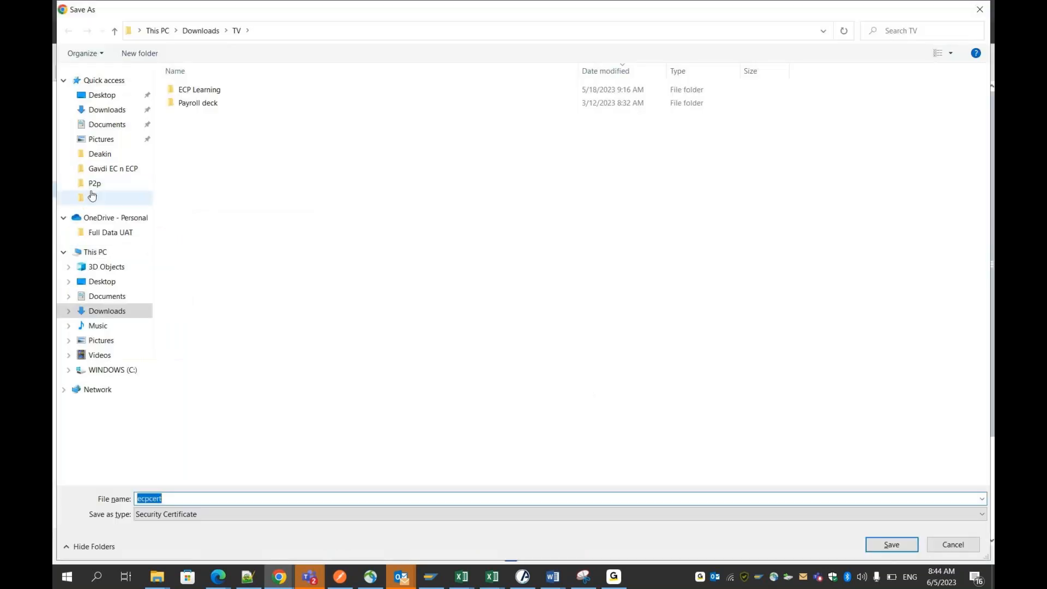
pyautogui.click(92, 201)
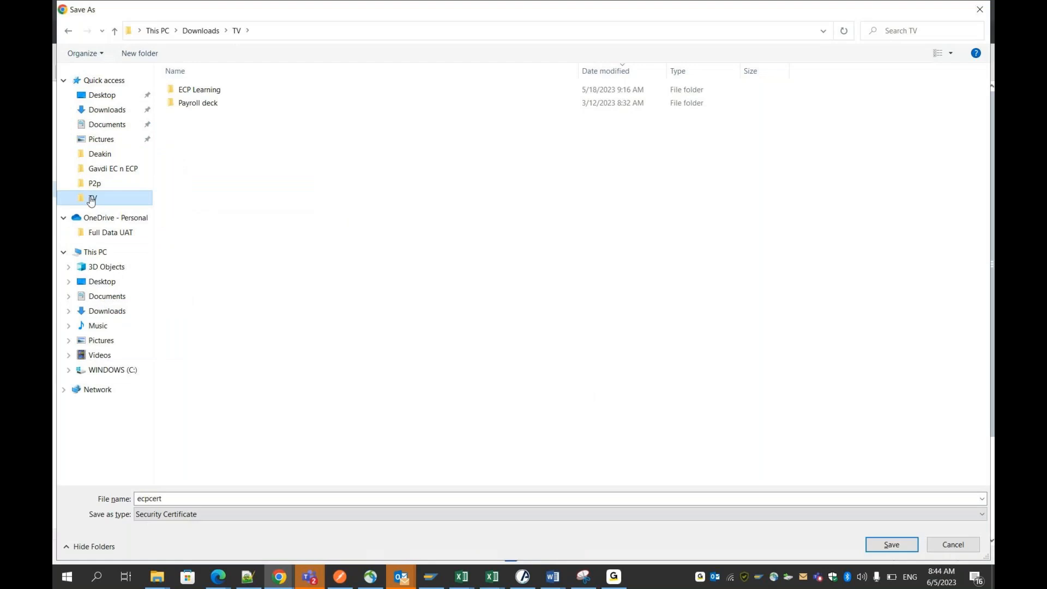
pyautogui.click(890, 544)
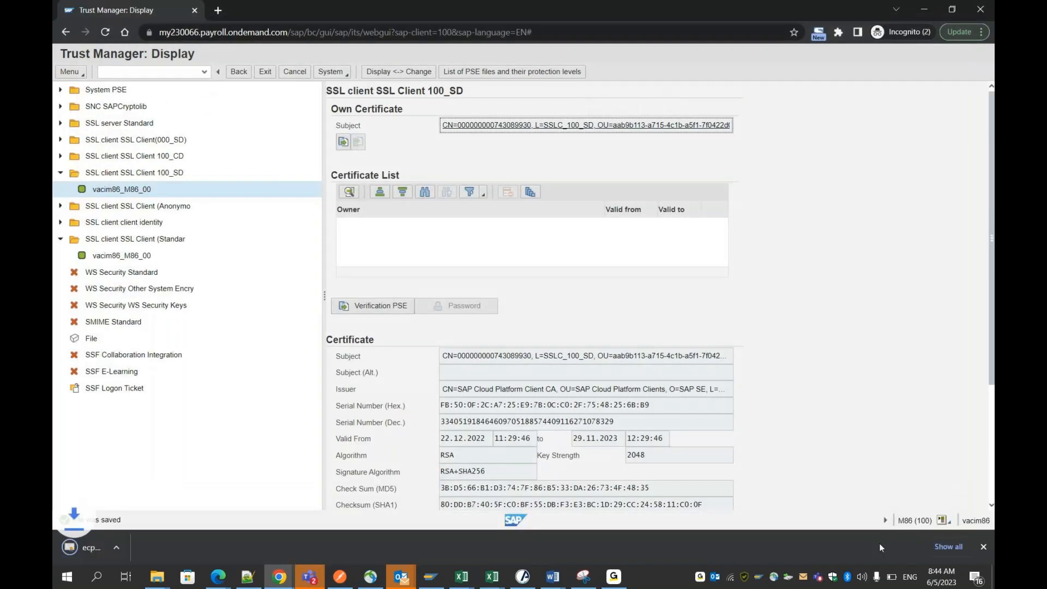
# Step: Switch to File Explorer and check the exported ecpcert security certificate in the Downloads TV folder
pyautogui.moveTo(163, 580)
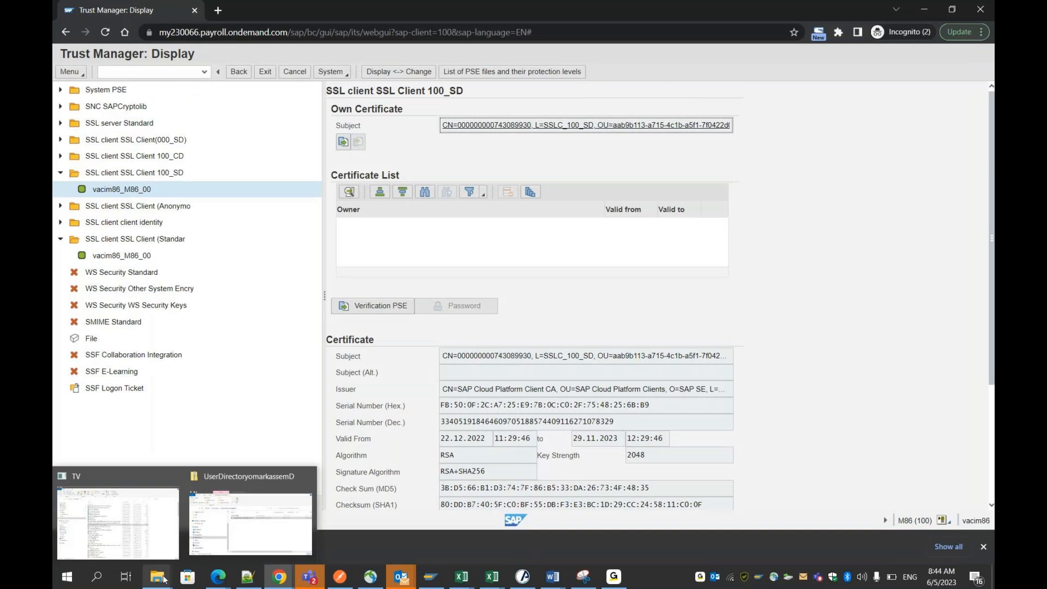
pyautogui.click(132, 550)
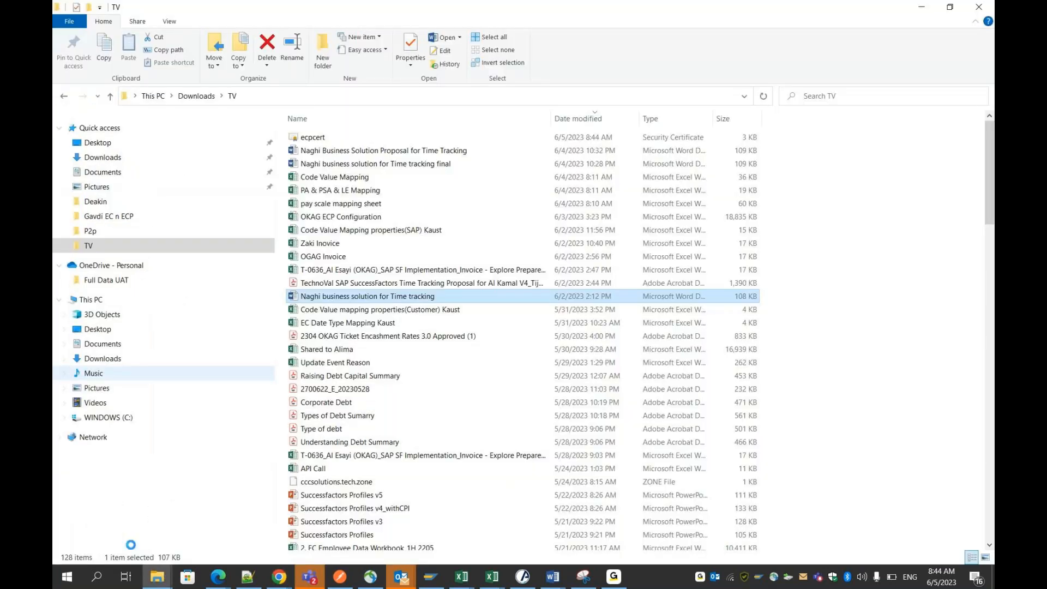
pyautogui.rightClick(329, 143)
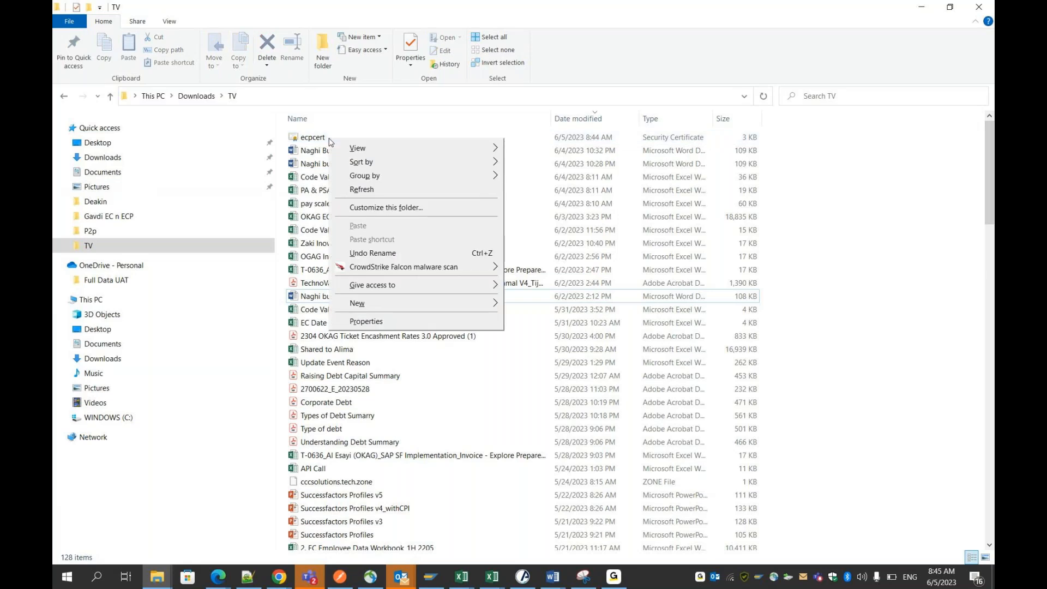
# Step: Switch to the SuccessFactors Security Center and view the certificate file upload selection for the new X.509 mapping without choosing a file
pyautogui.click(271, 579)
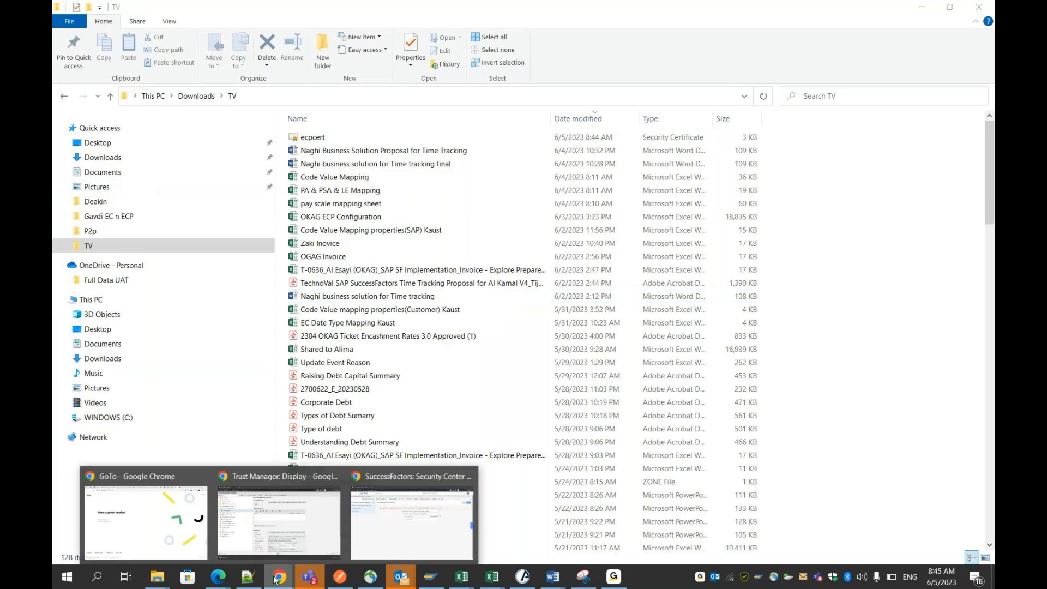
pyautogui.click(411, 521)
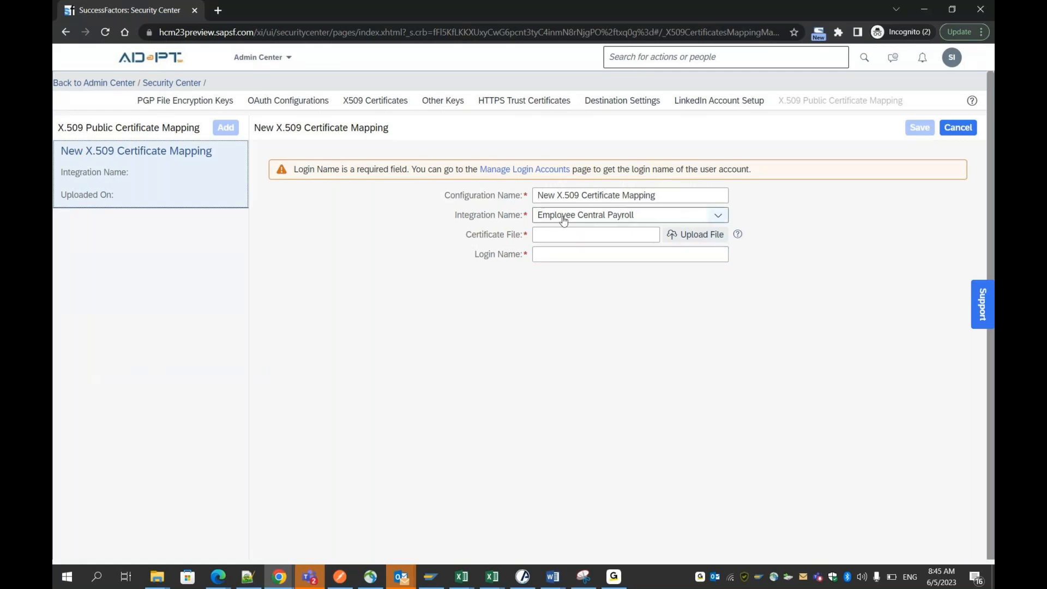
pyautogui.click(676, 236)
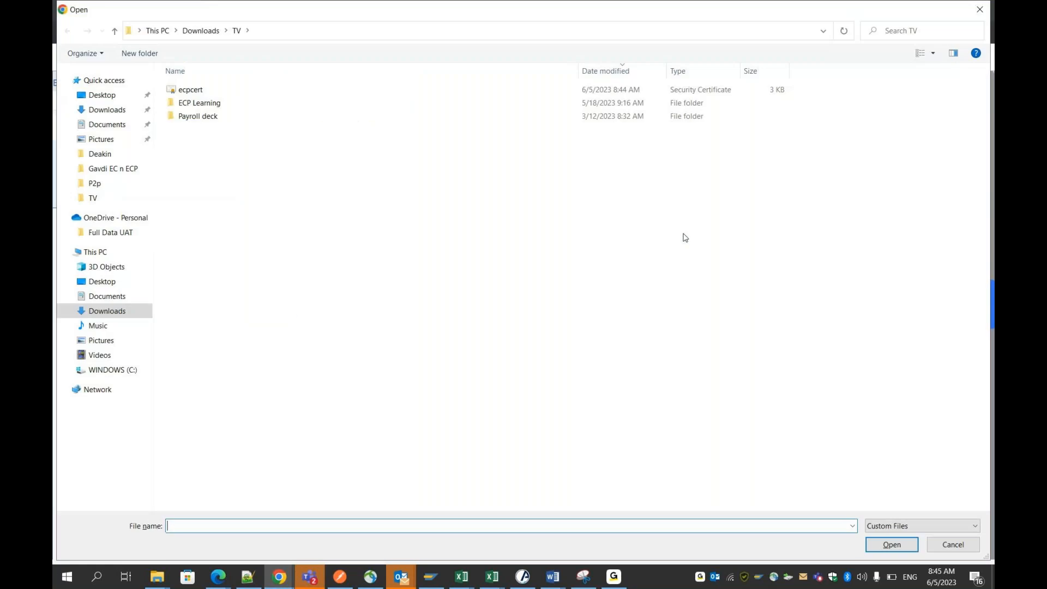
pyautogui.click(954, 545)
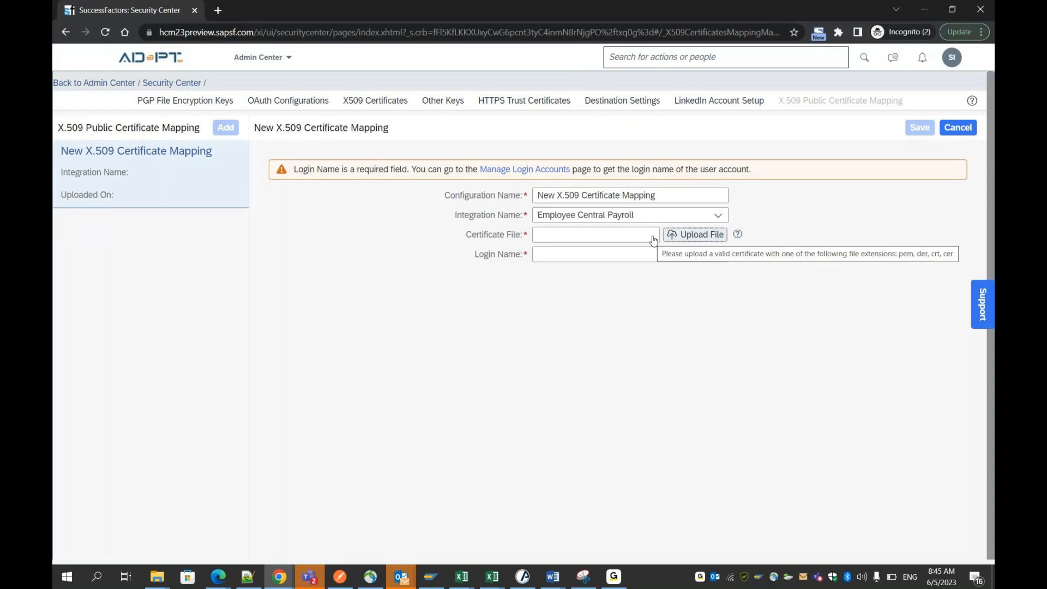
# Step: Enter SFAPI as the login name of the new X.509 mapping and go to the Reset User Passwords page
pyautogui.click(631, 58)
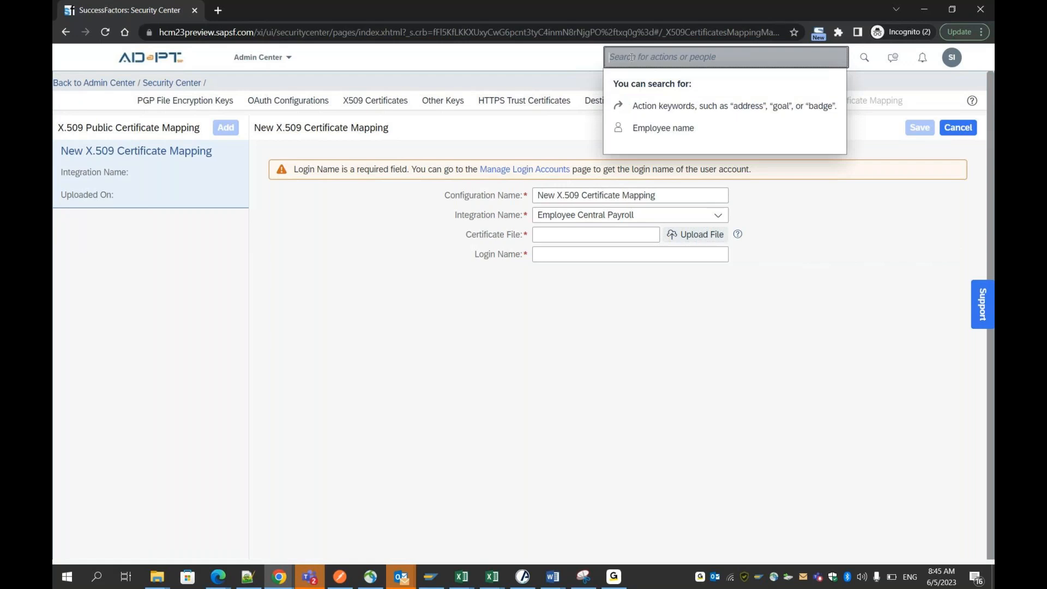
pyautogui.write('reset')
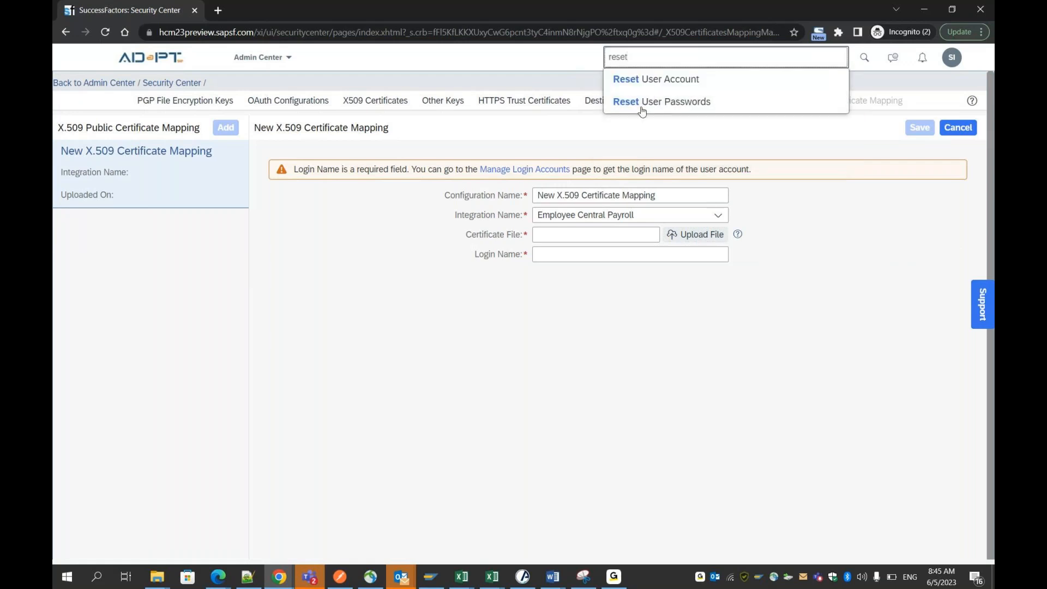
pyautogui.click(563, 256)
pyautogui.write('SFAPI')
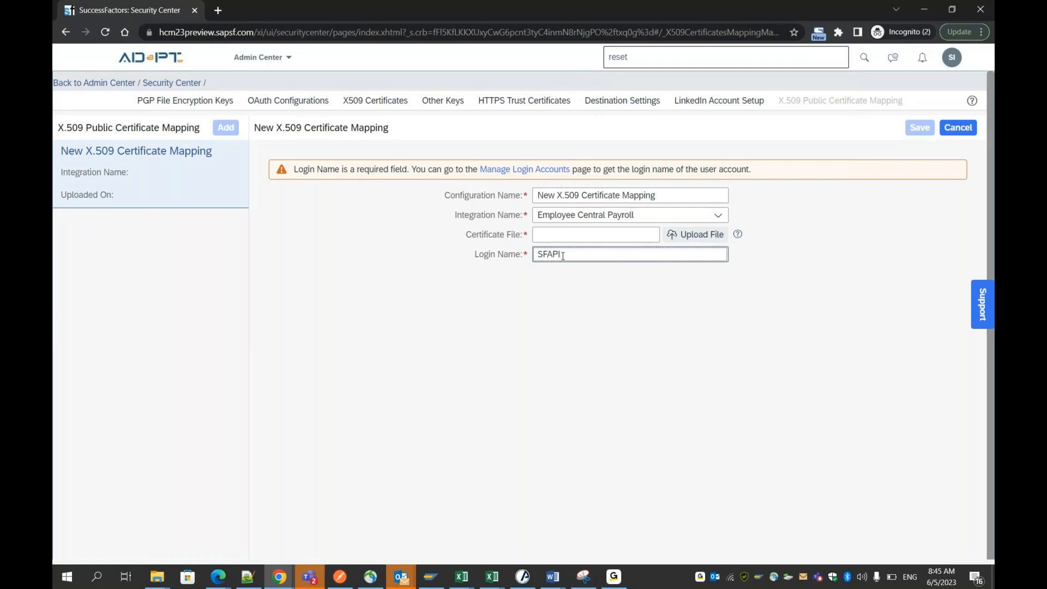
pyautogui.click(648, 58)
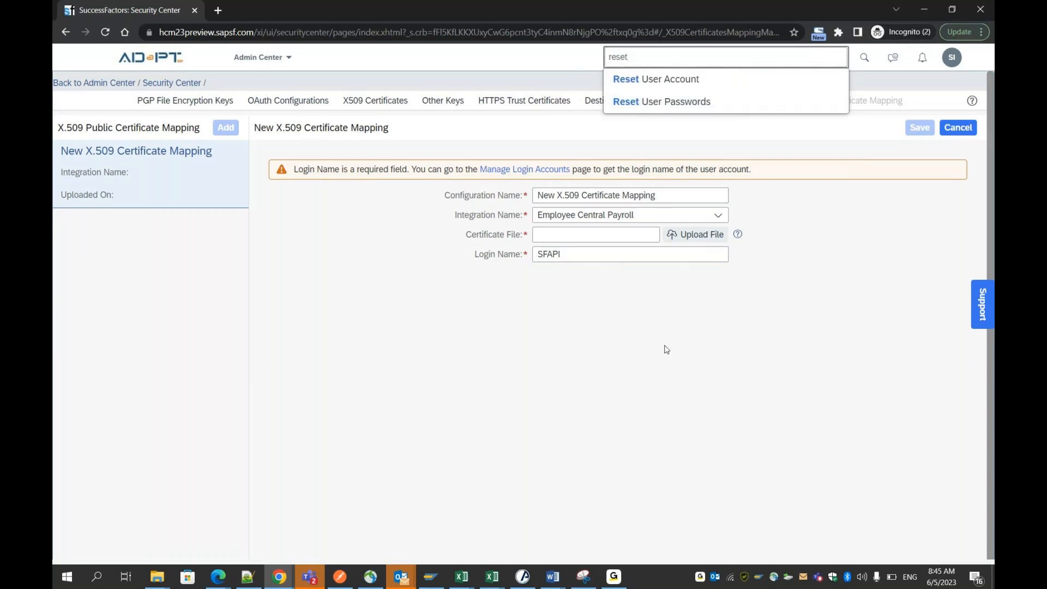
pyautogui.click(634, 102)
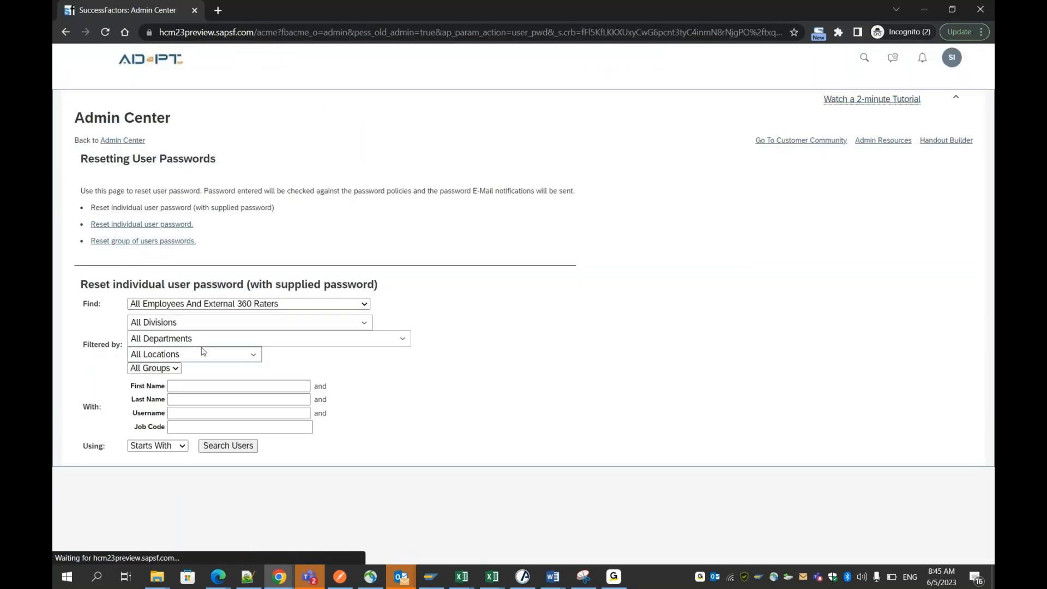
# Step: Search for the user whose username starts with SFAPI
pyautogui.click(199, 393)
pyautogui.write('SF')
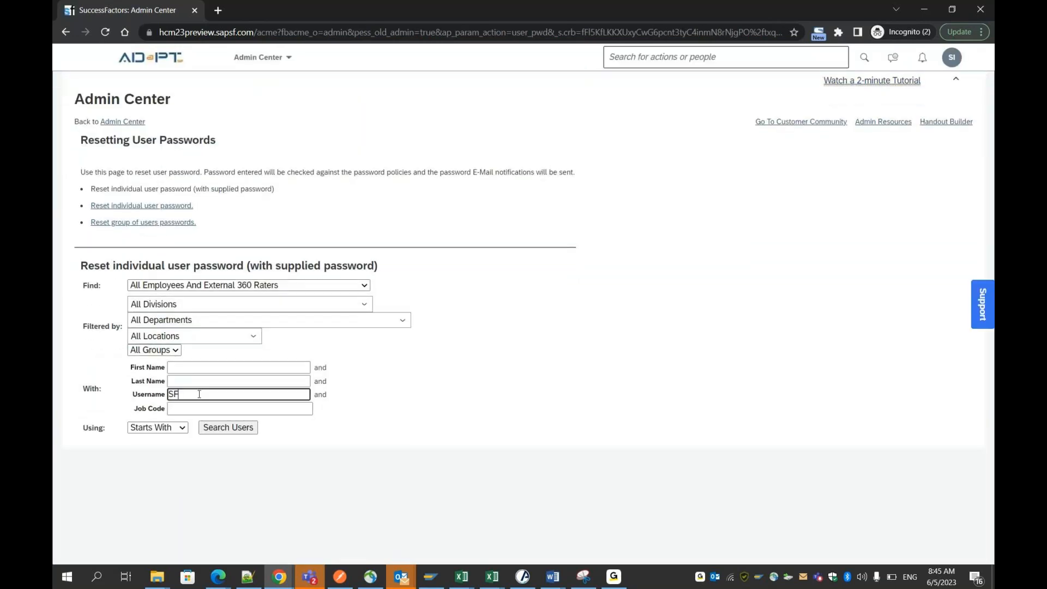
pyautogui.write('PI')
pyautogui.click(214, 431)
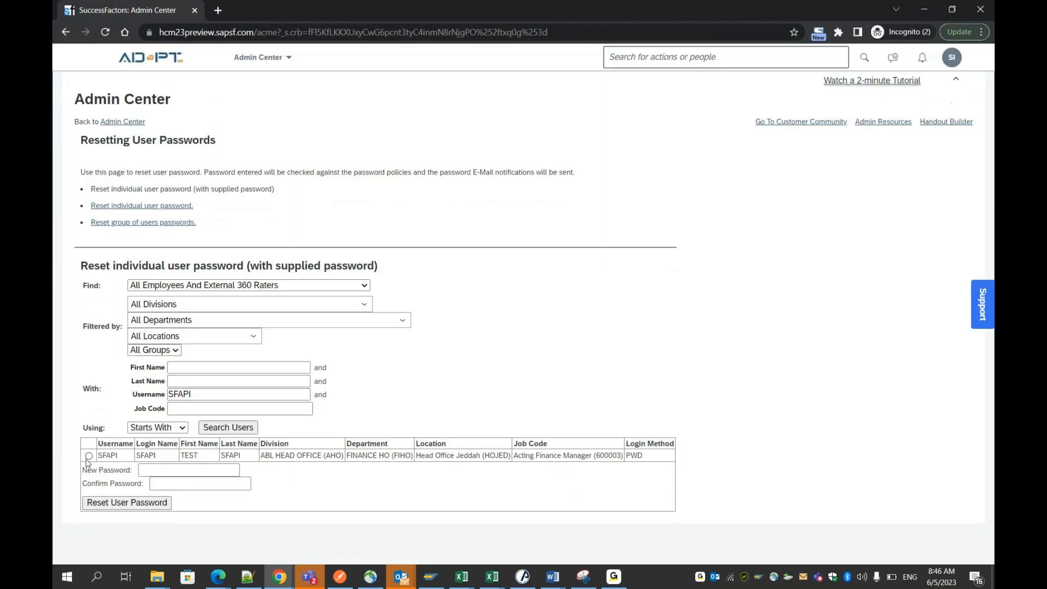
# Step: Reset the SFAPI user's password by entering the new password and its confirmation
pyautogui.click(89, 456)
pyautogui.click(149, 469)
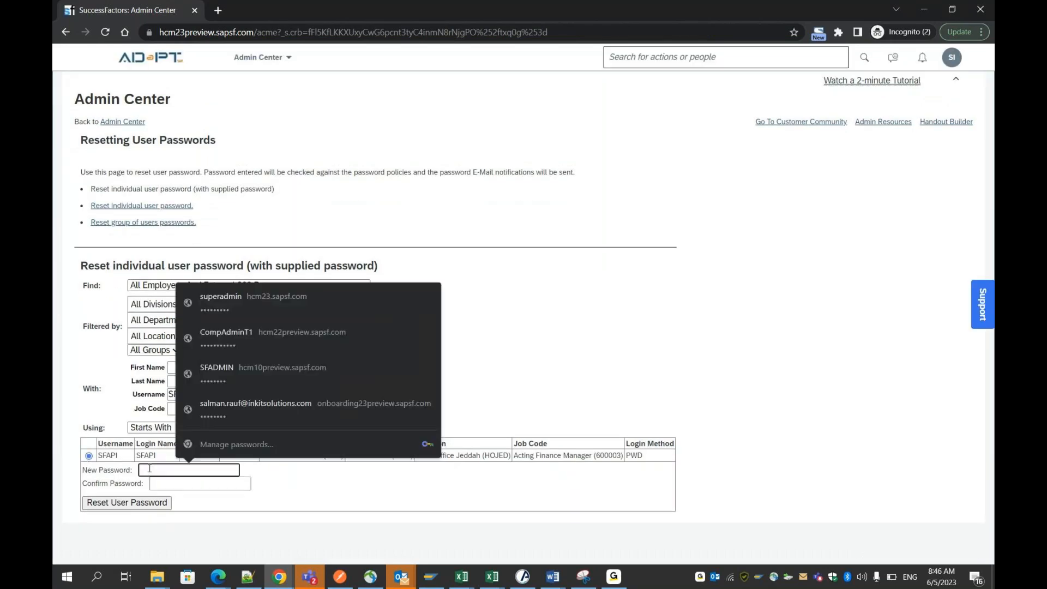
pyautogui.write('••••••••')
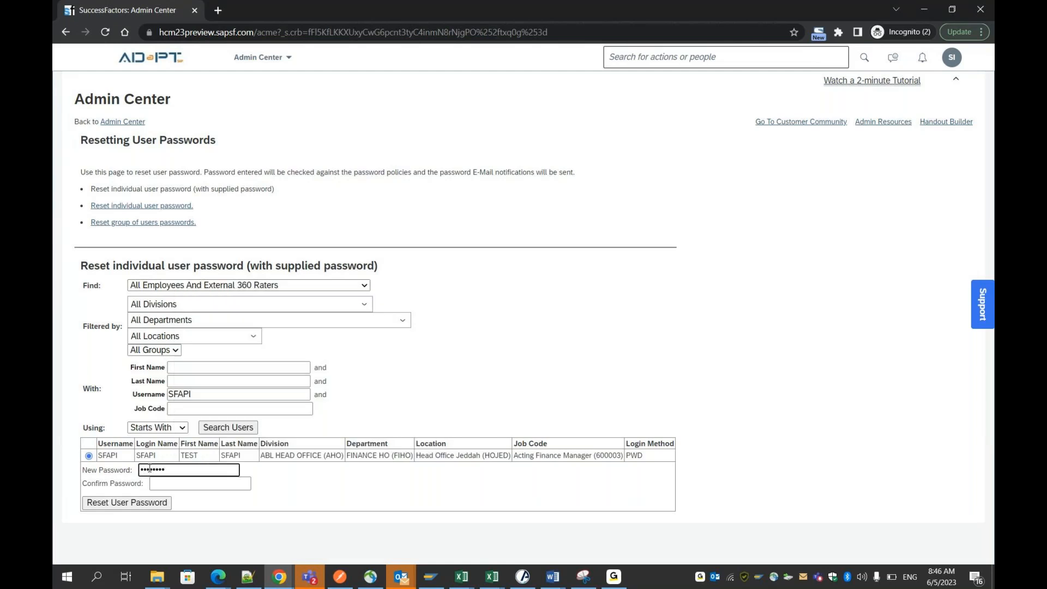
pyautogui.click(158, 484)
pyautogui.write('••')
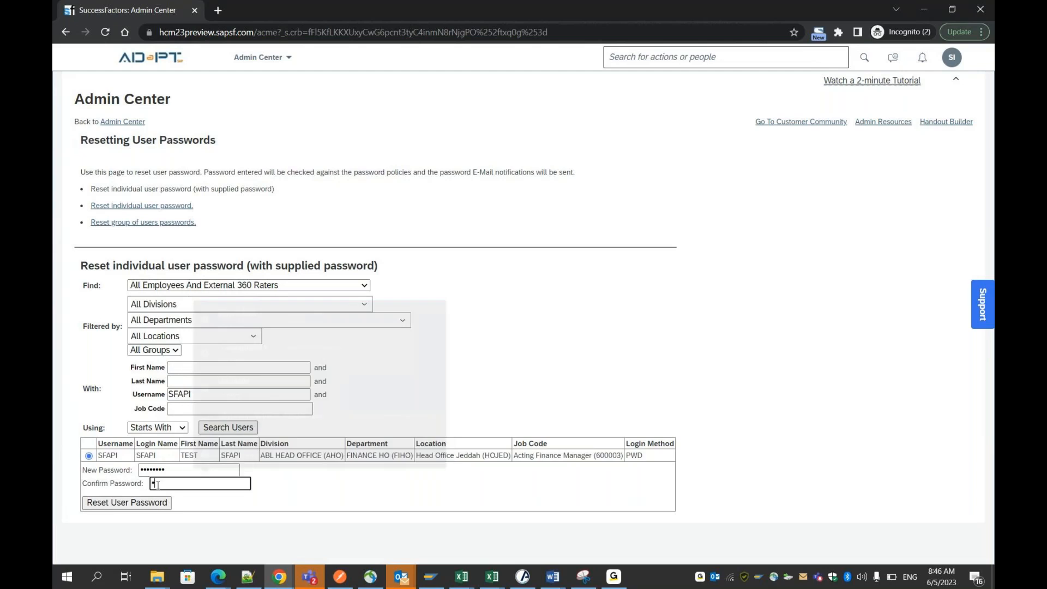
pyautogui.write('••••••')
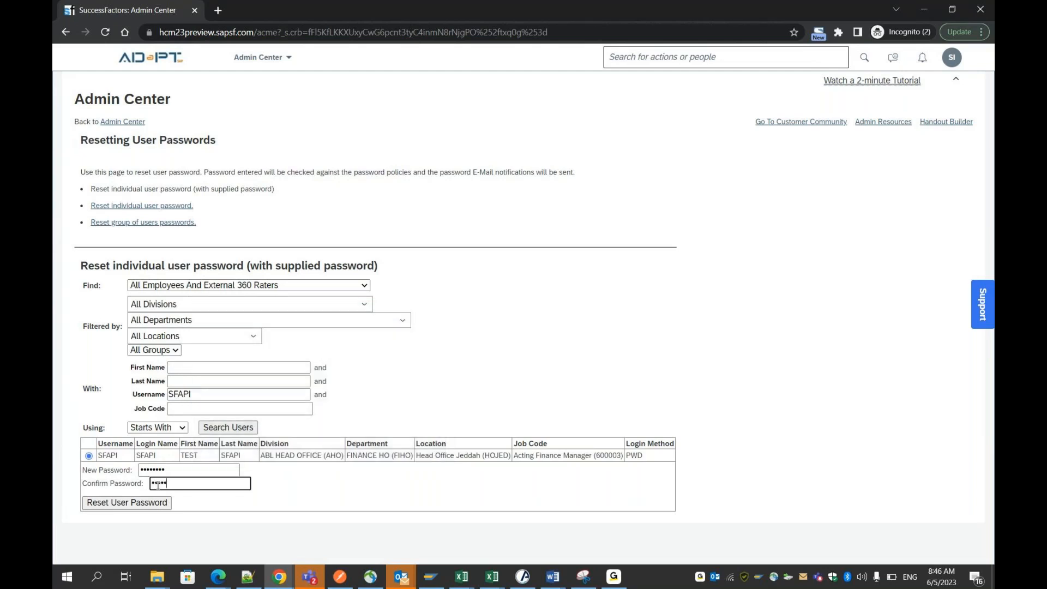
pyautogui.click(132, 506)
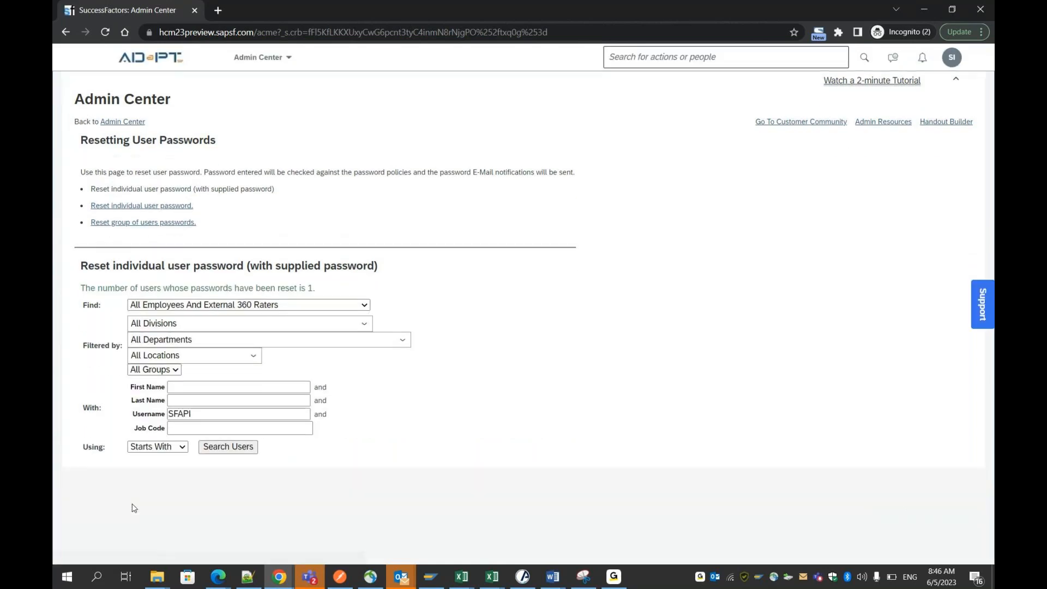
pyautogui.click(676, 55)
pyautogui.write('security')
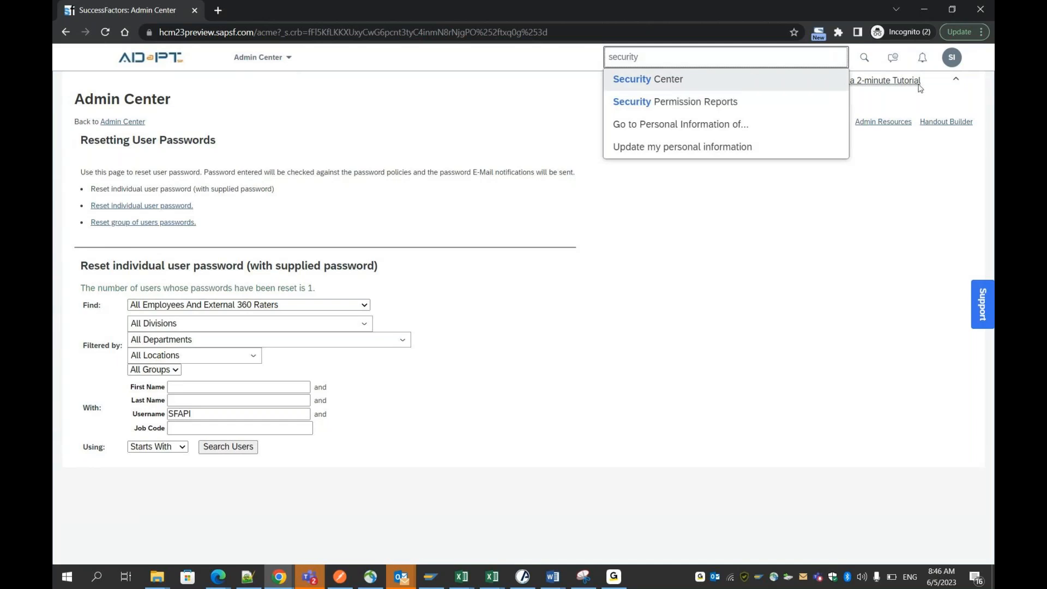
# Step: Log out of the current SuccessFactors admin account
pyautogui.click(964, 58)
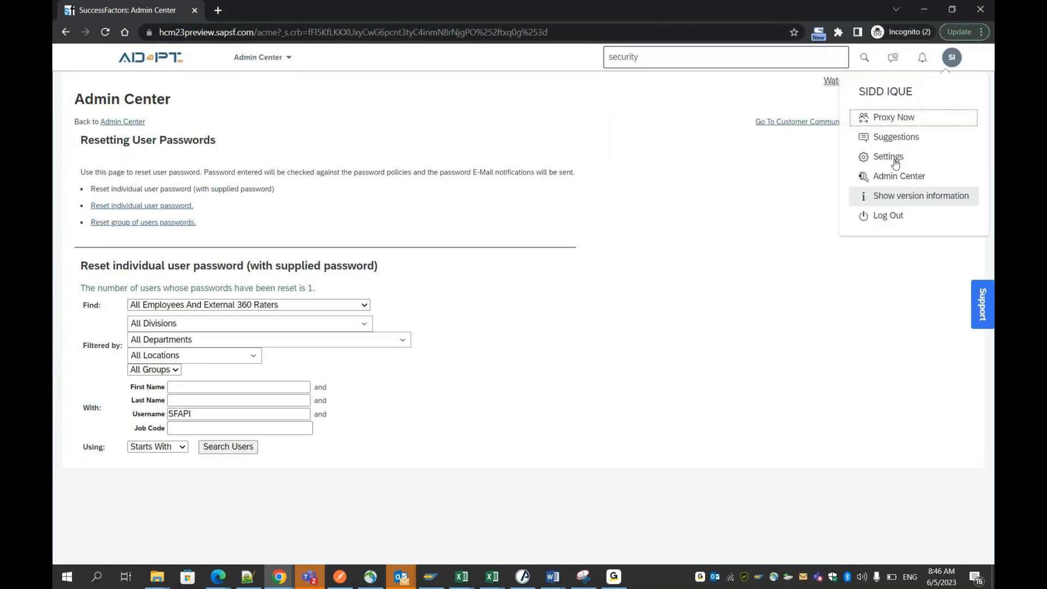
pyautogui.click(891, 217)
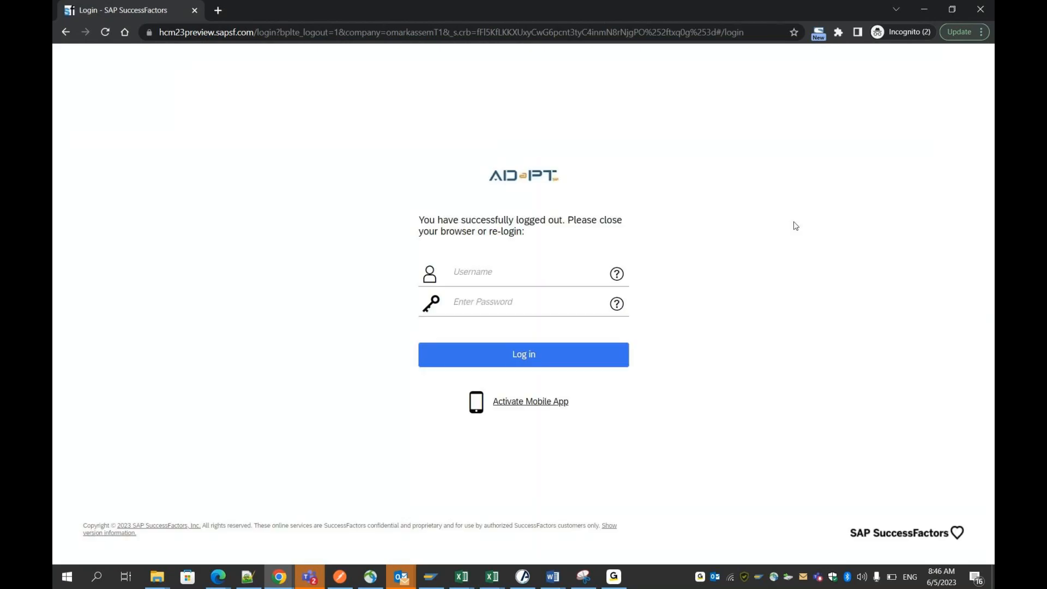
# Step: Try to log in with the username sfapi and the account password
pyautogui.click(469, 281)
pyautogui.write('sfapi')
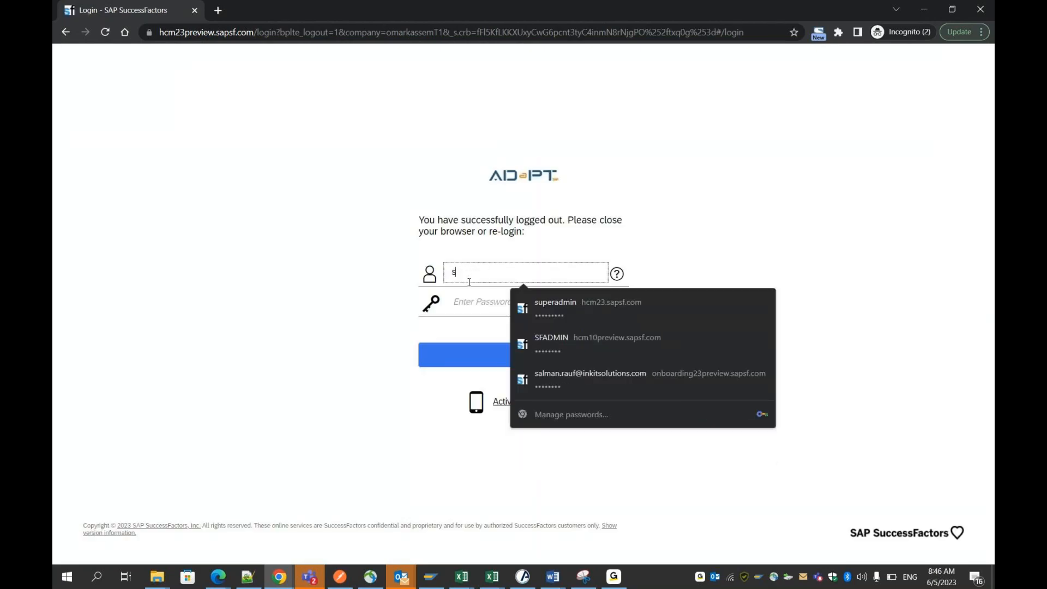
pyautogui.press('Tab')
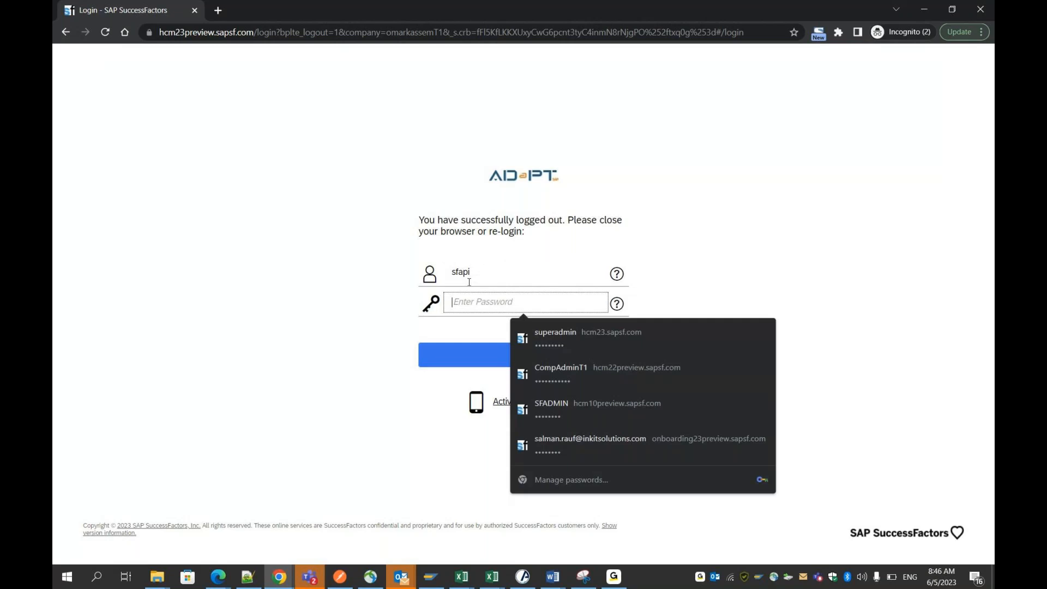
pyautogui.write('•••••••')
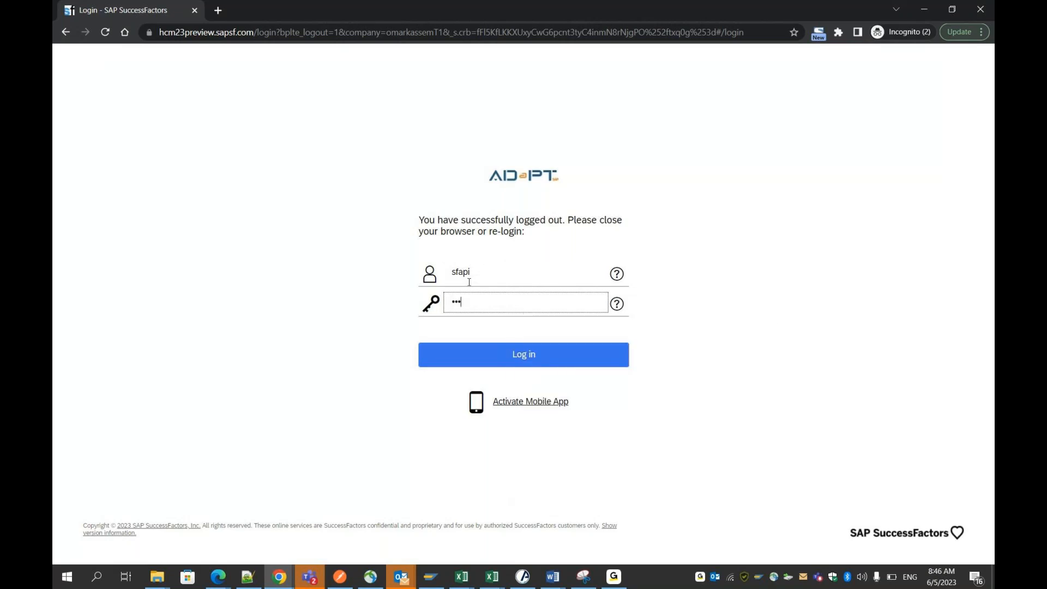
pyautogui.press('Return')
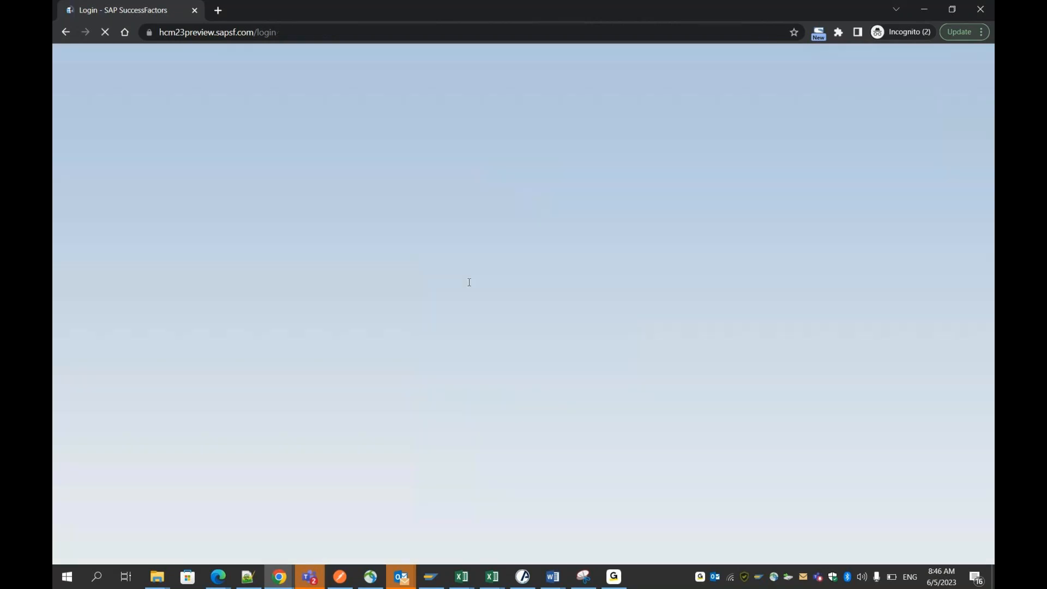
# Step: Log in to SuccessFactors with the username SFAPI in capitals and the account password
pyautogui.click(465, 293)
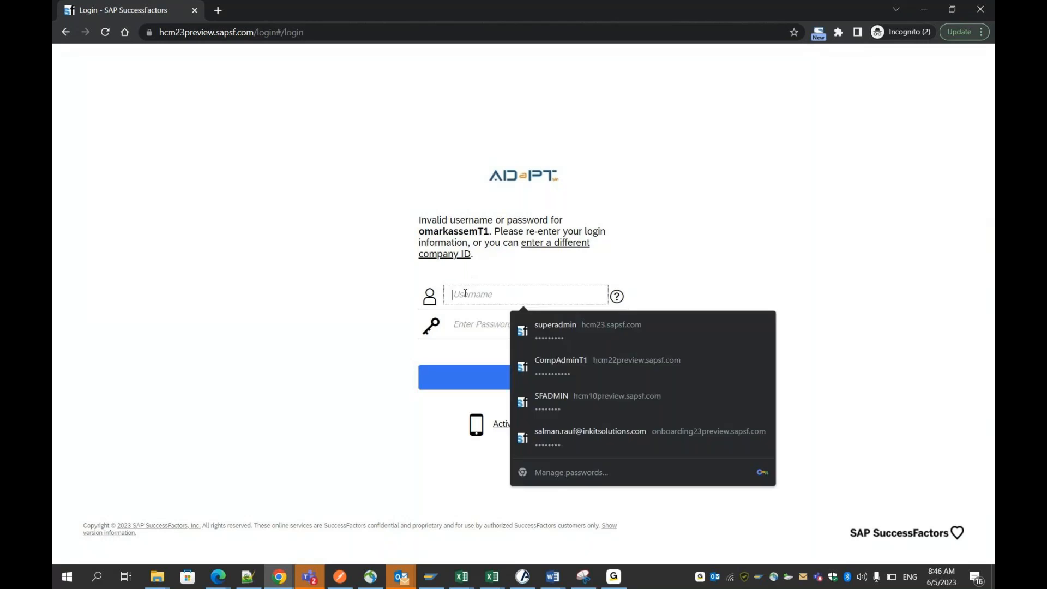
pyautogui.write('SFAP')
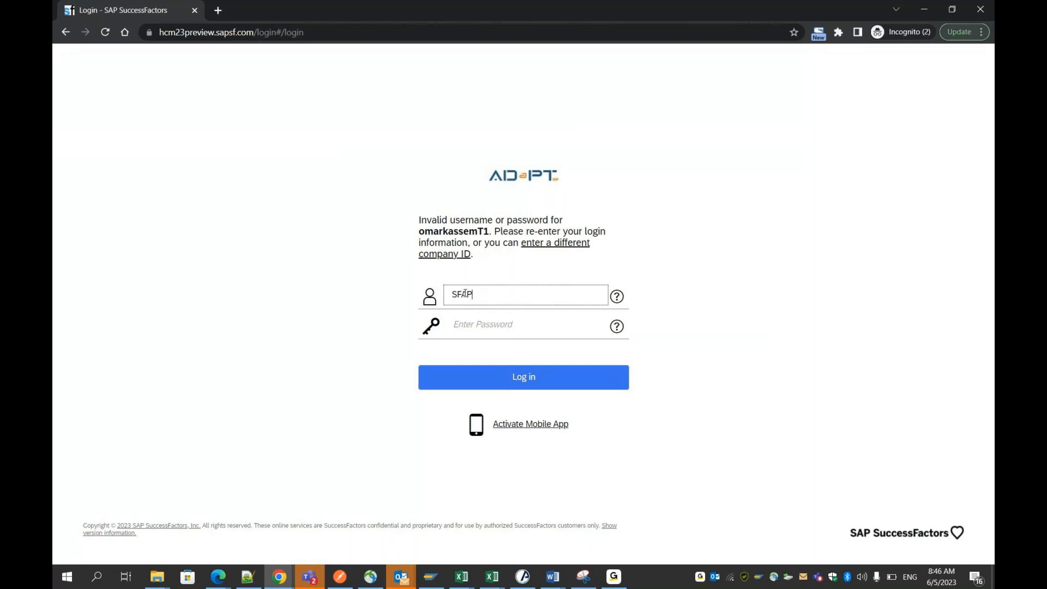
pyautogui.write('I1')
pyautogui.press('Tab')
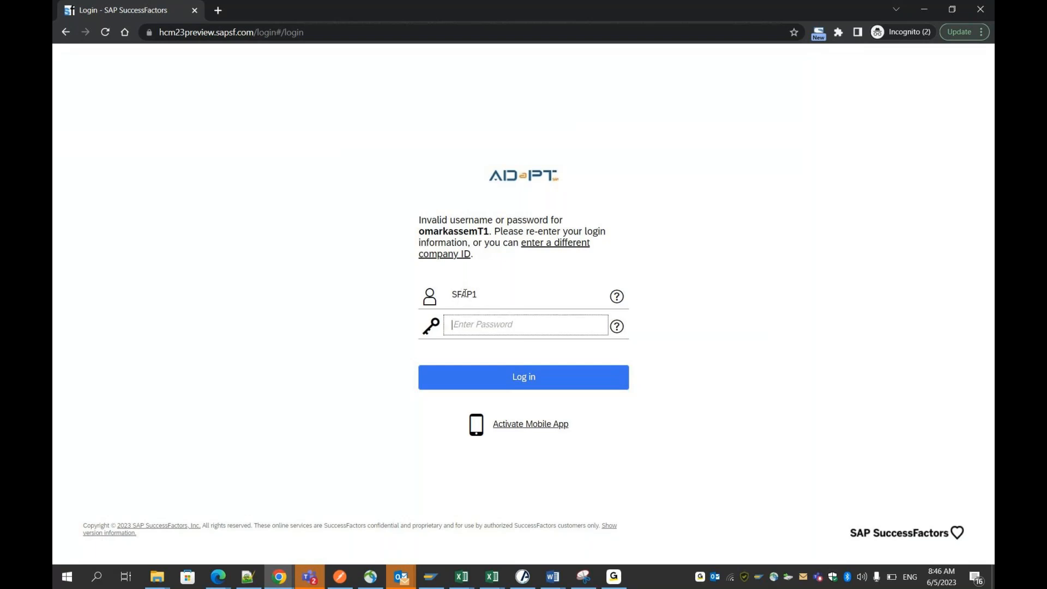
pyautogui.click(498, 293)
pyautogui.press('BackSpace')
pyautogui.write('I')
pyautogui.press('Tab')
pyautogui.write('••••••••')
pyautogui.press('Return')
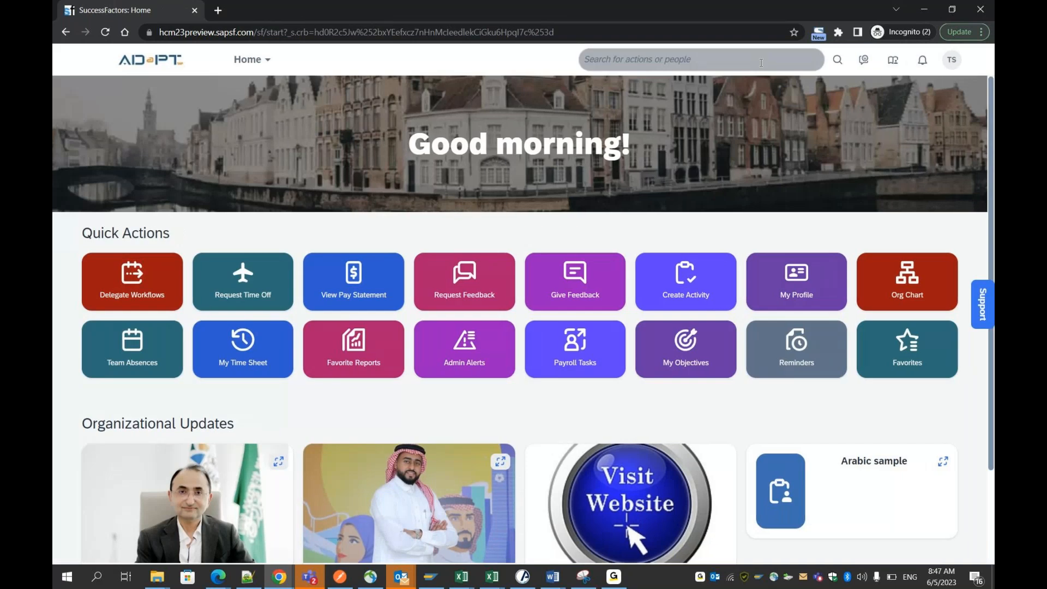
# Step: Change the SFAPI account's password by entering the current password, the new password and its repetition, and save it
pyautogui.click(761, 62)
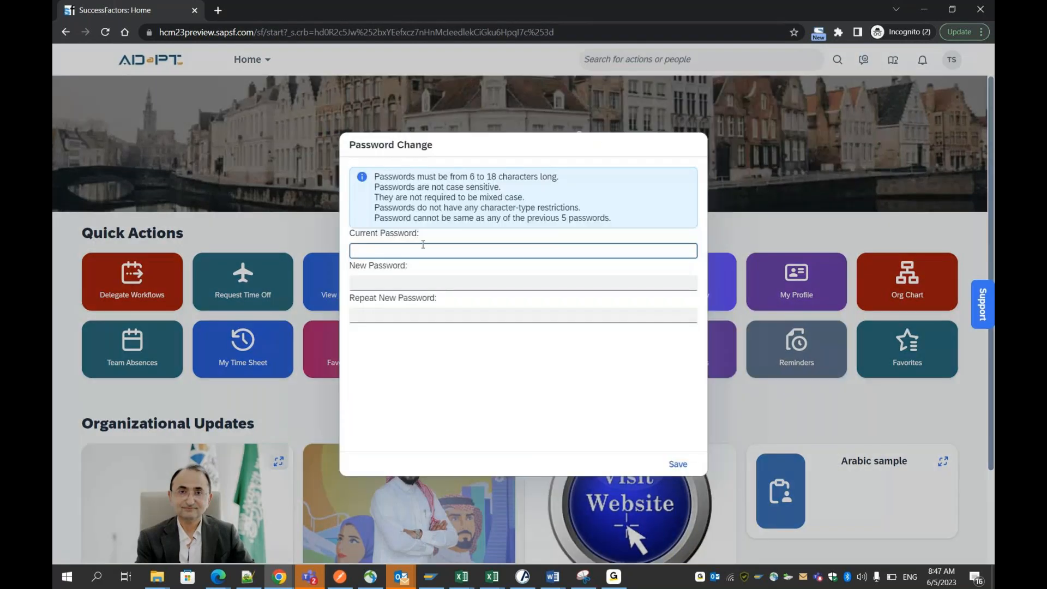
pyautogui.click(415, 252)
pyautogui.write('••••••••')
pyautogui.press('Tab')
pyautogui.write('•')
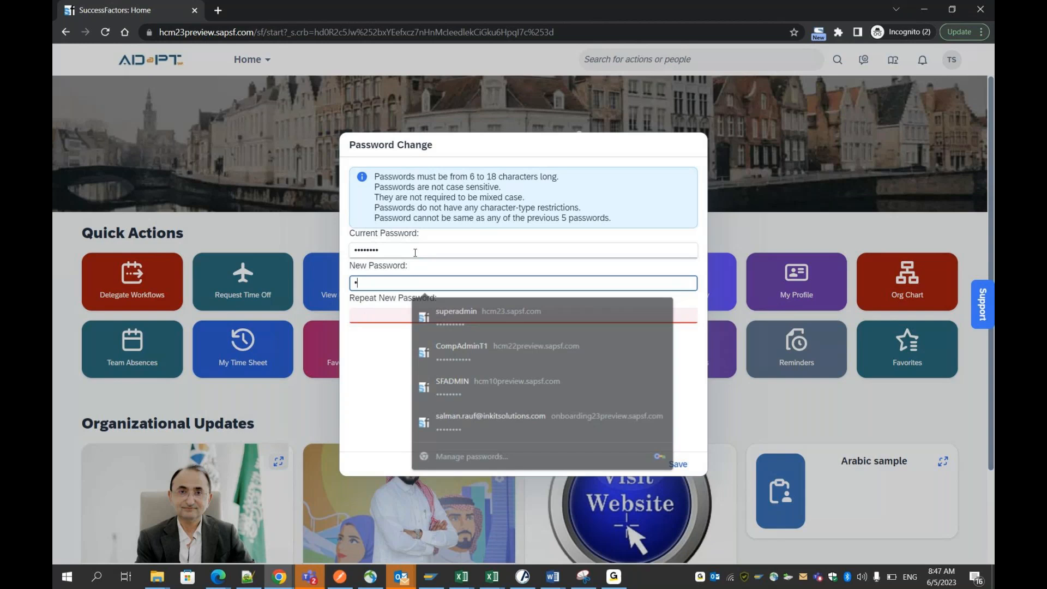
pyautogui.write('••••')
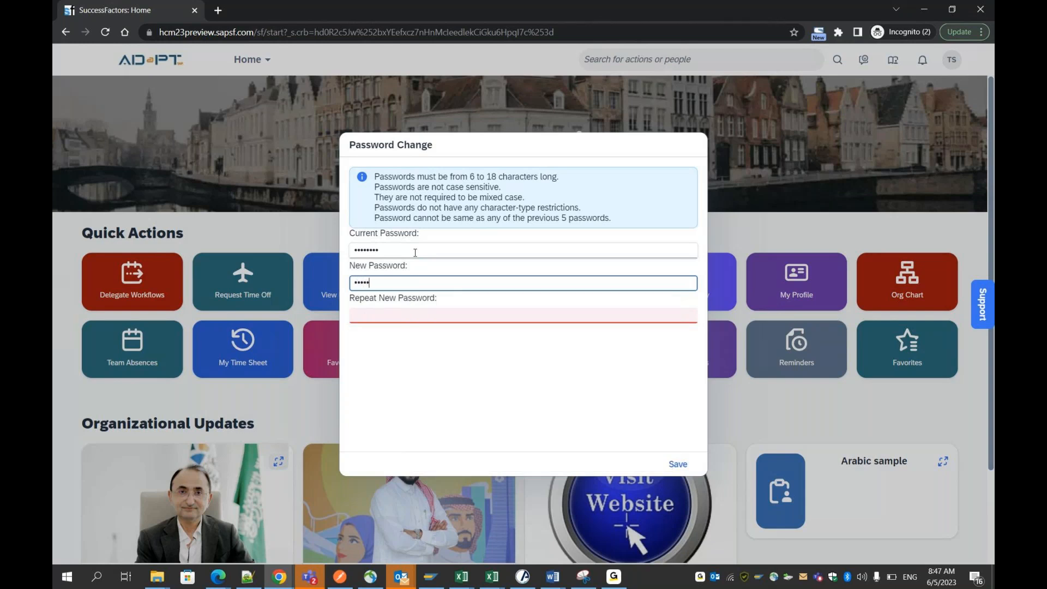
pyautogui.write('••••')
pyautogui.press('Tab')
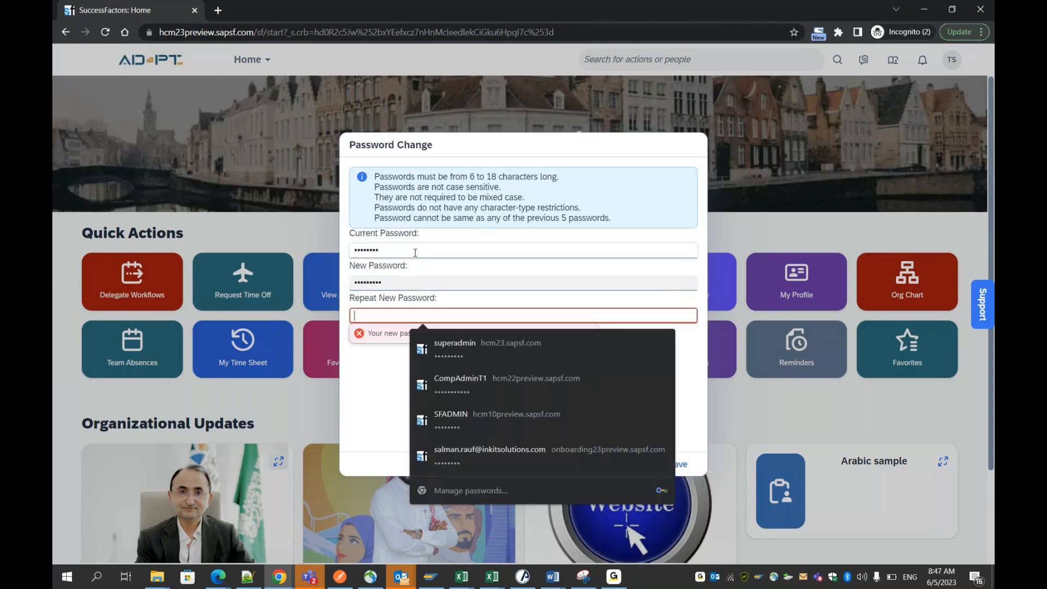
pyautogui.write('•••••••••')
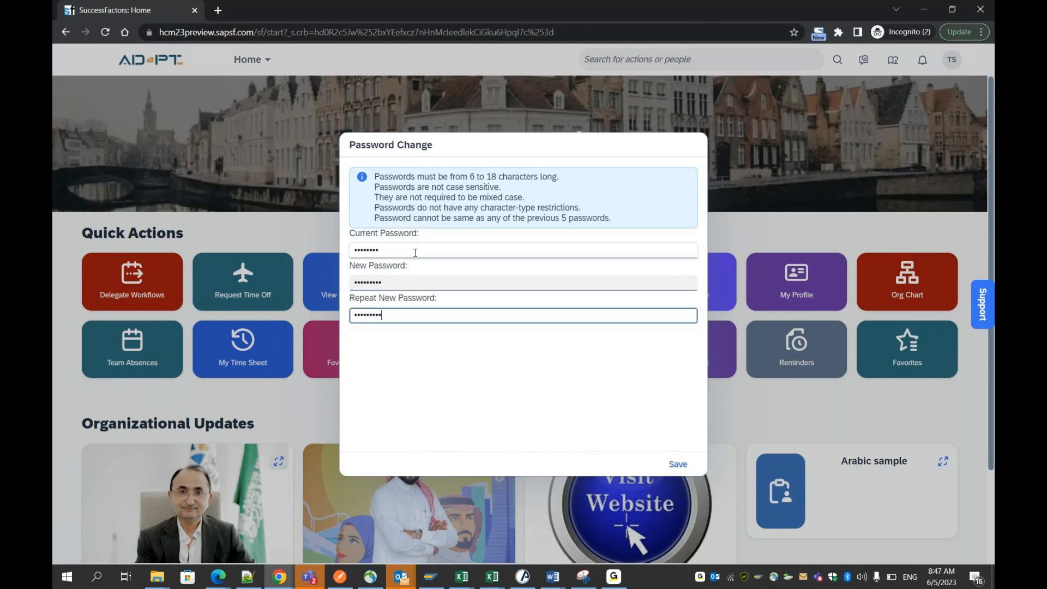
pyautogui.click(678, 465)
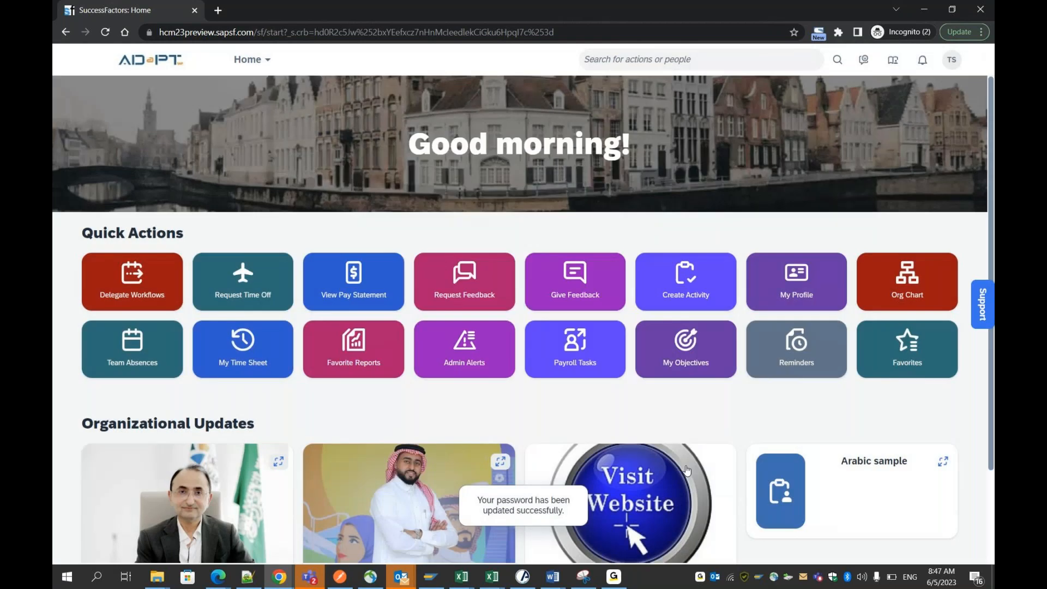
# Step: Log out of the SFAPI account and log back in with the administrator's username and account password
pyautogui.click(954, 63)
pyautogui.click(905, 220)
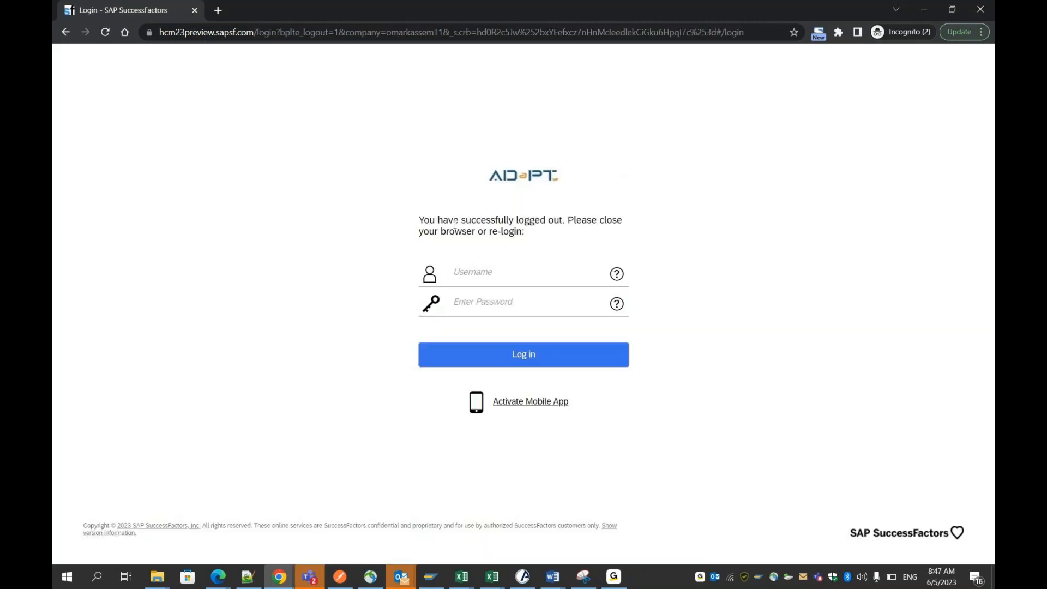
pyautogui.click(468, 266)
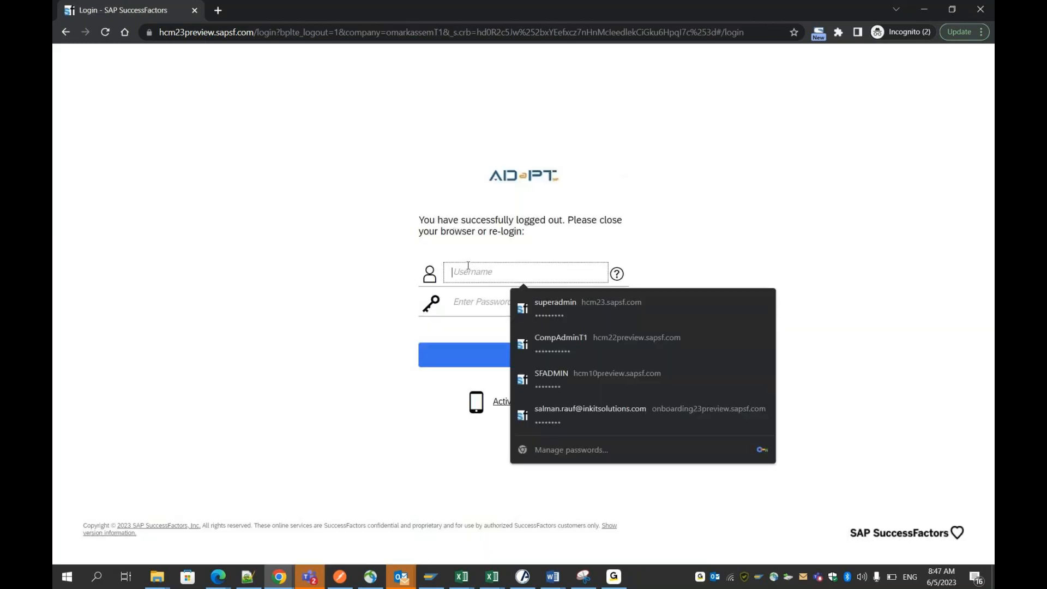
pyautogui.write('SIDD')
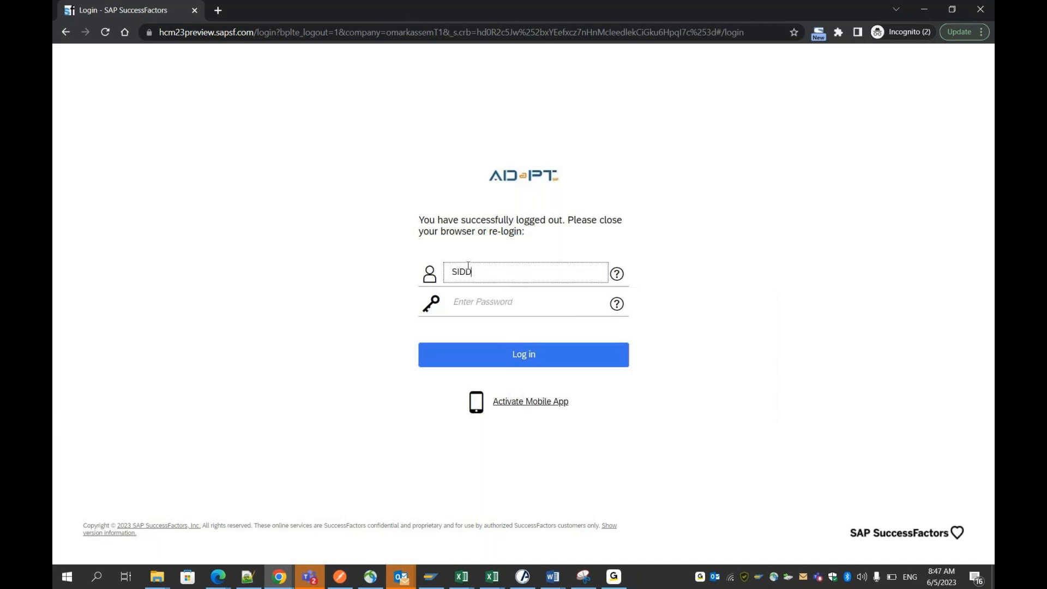
pyautogui.write('IQUE')
pyautogui.press('Tab')
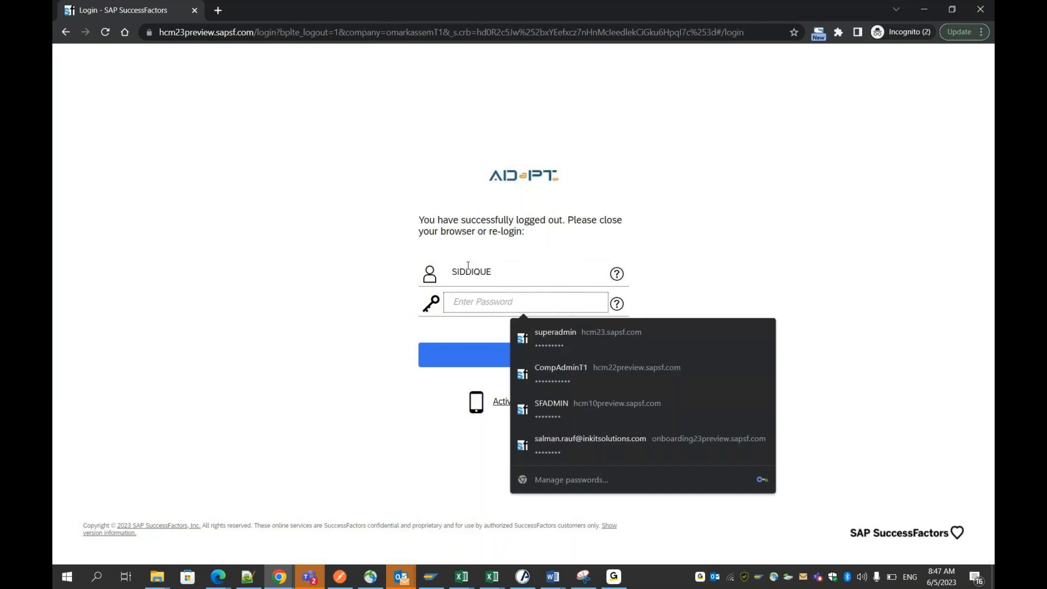
pyautogui.write('•••••')
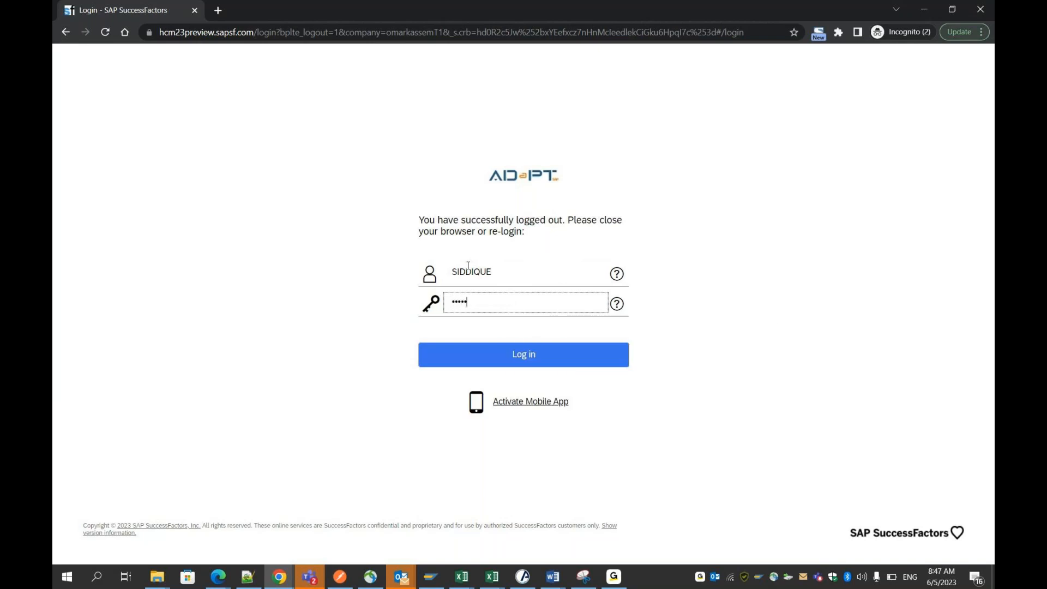
pyautogui.write('••••')
pyautogui.press('Return')
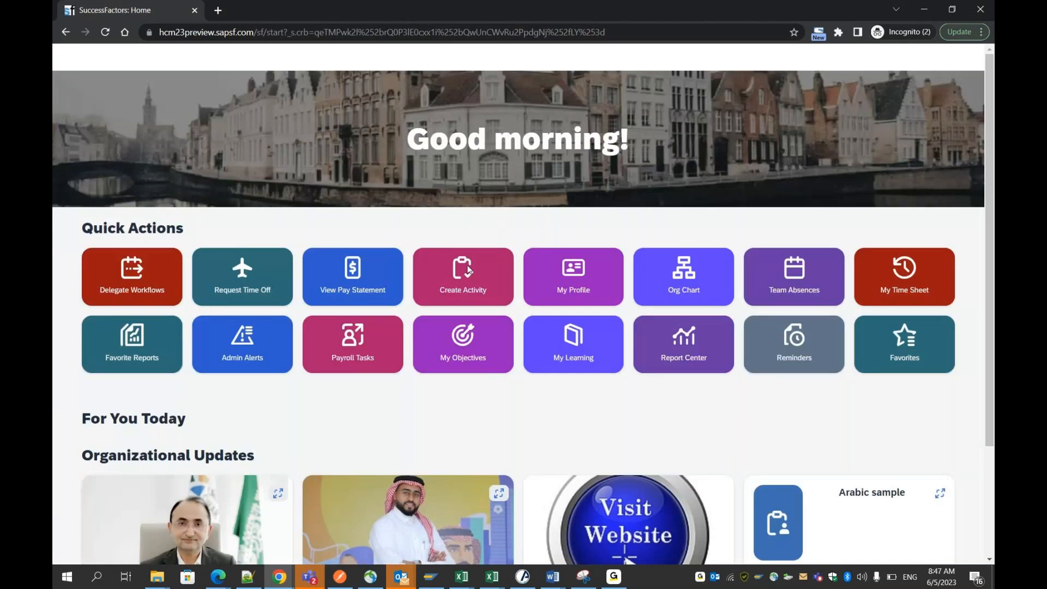
# Step: Search for Security Center and open its X.509 Public Certificate Mapping page
pyautogui.click(701, 60)
pyautogui.write('security')
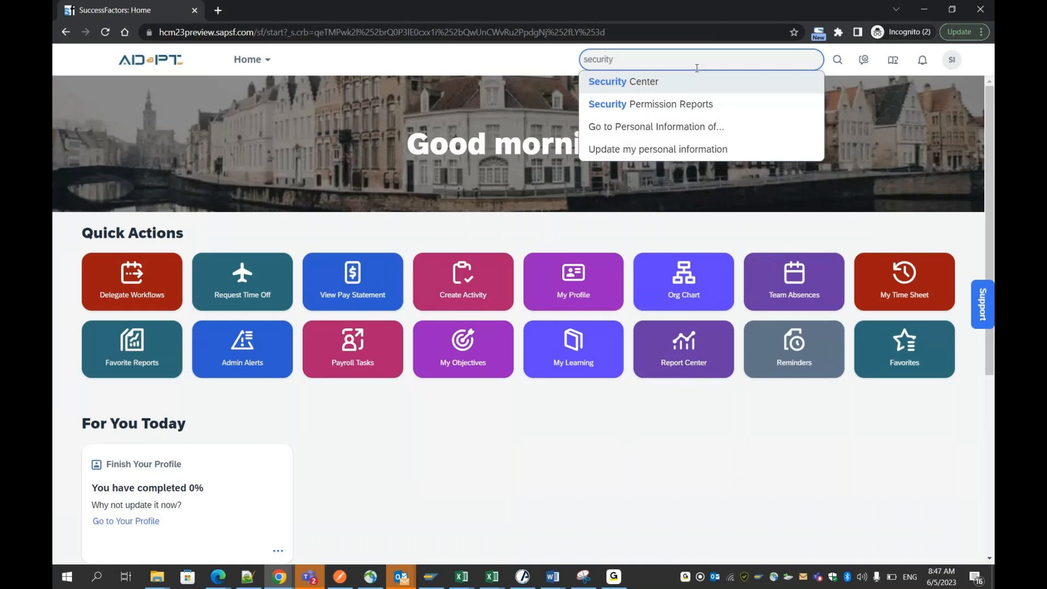
pyautogui.click(687, 94)
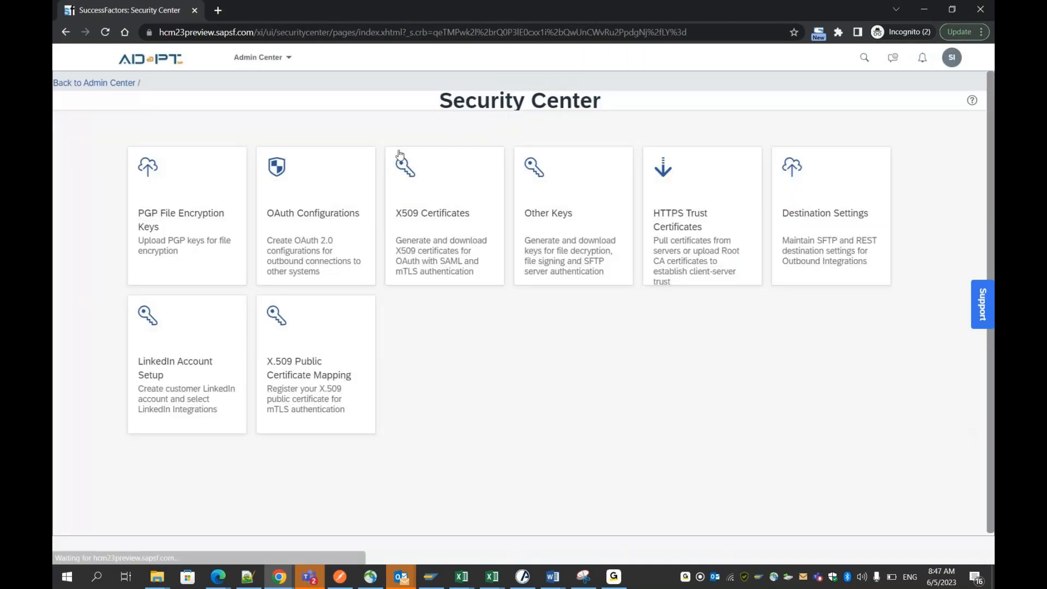
pyautogui.click(335, 363)
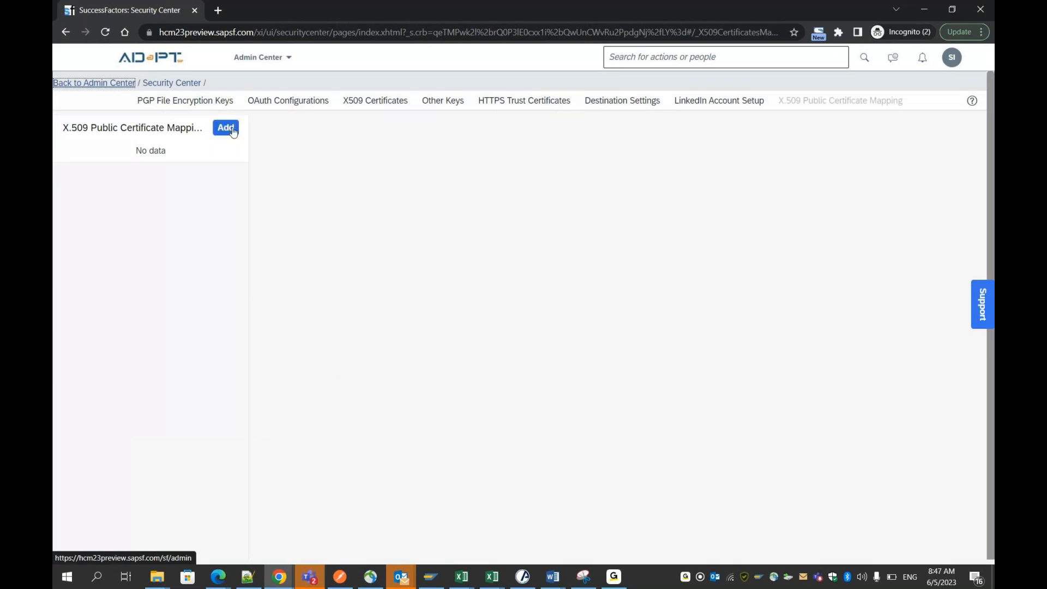
# Step: Add a new X.509 certificate mapping for Employee Central Payroll and upload the ecpcert certificate from the TV folder
pyautogui.click(232, 131)
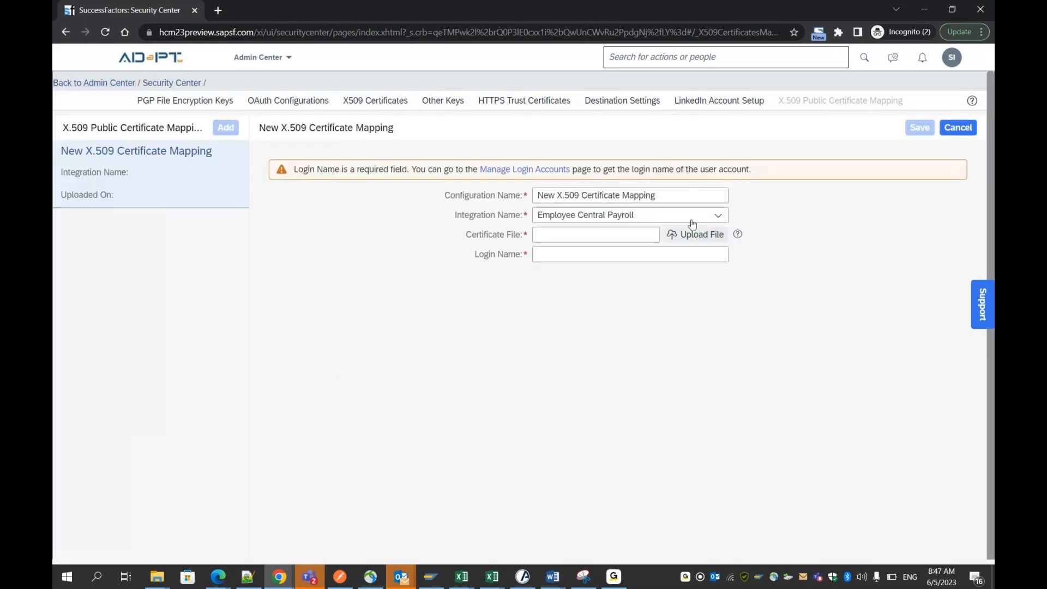
pyautogui.click(700, 235)
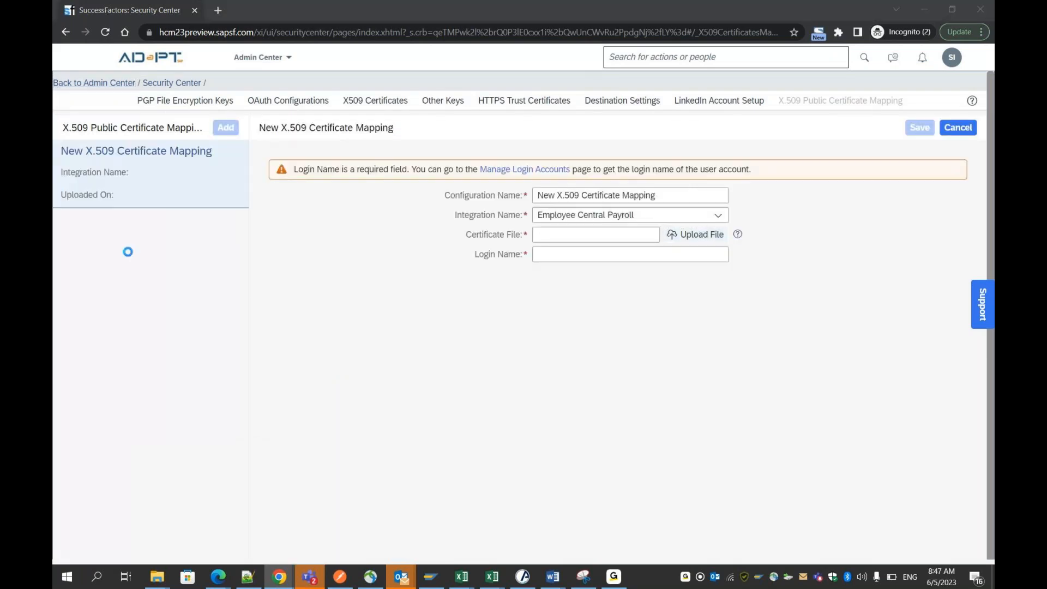
pyautogui.click(91, 201)
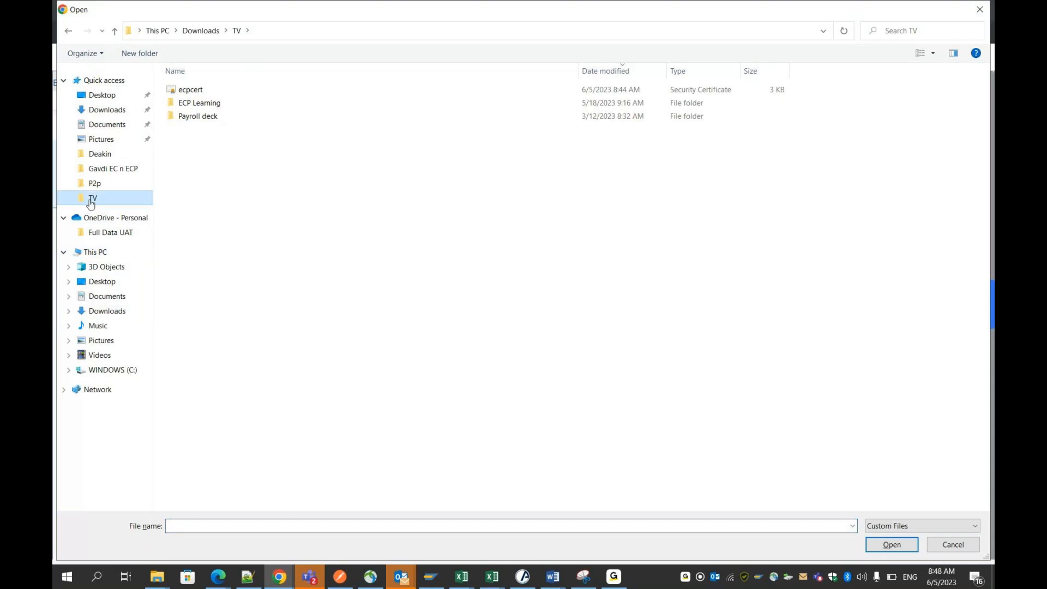
pyautogui.click(189, 91)
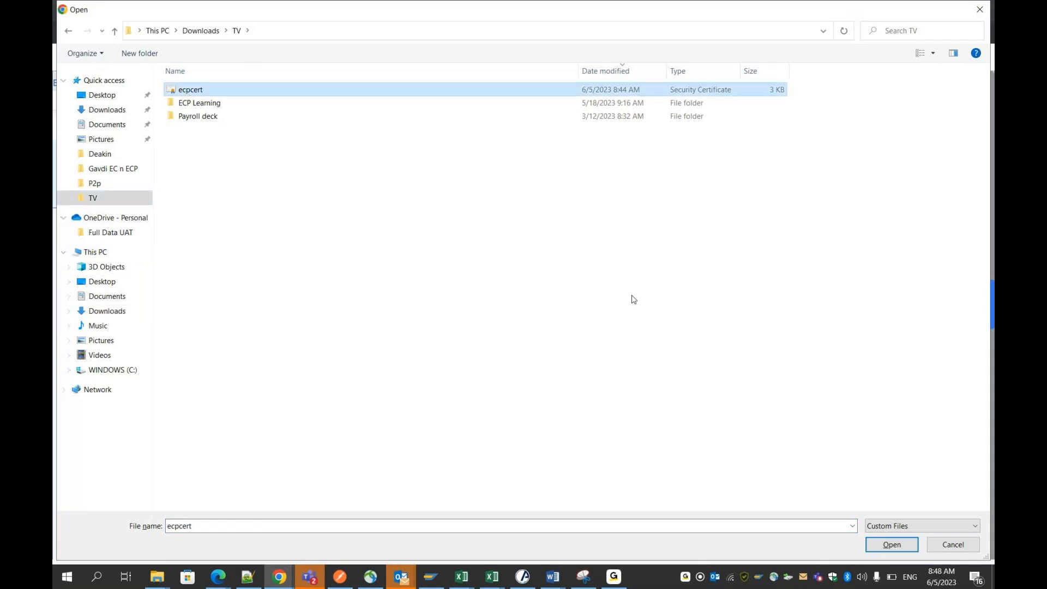
pyautogui.click(877, 545)
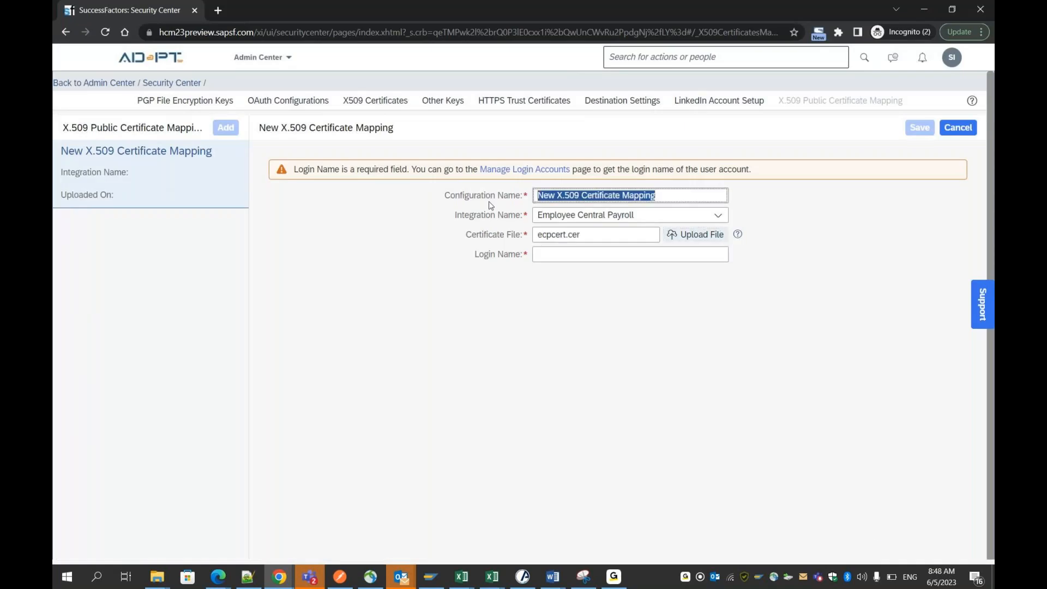
# Step: Set the mapping's configuration name to EC to ECP P2P
pyautogui.write('EC to EC')
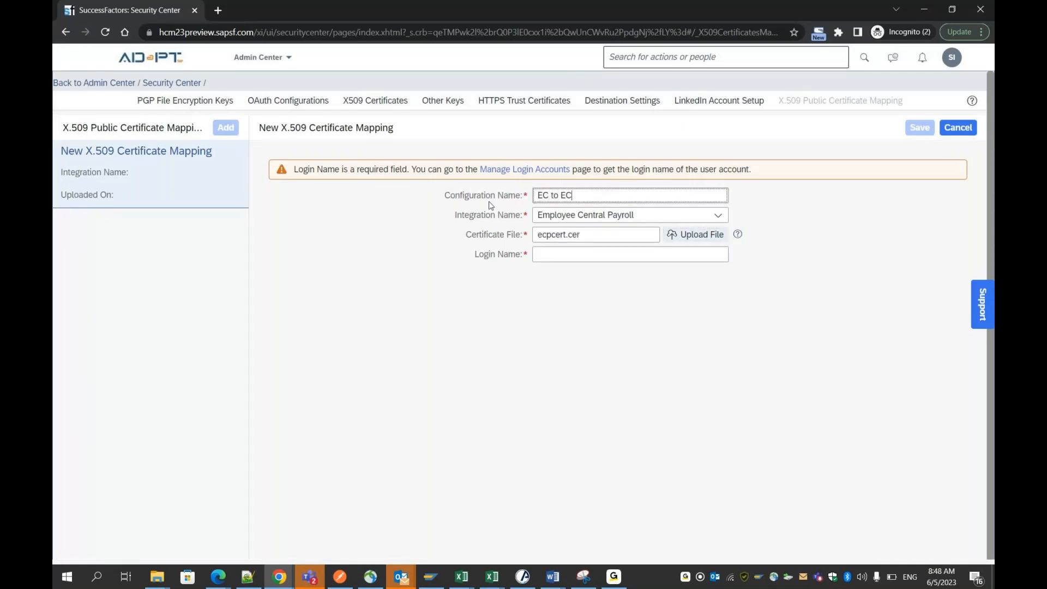
pyautogui.write('P P')
pyautogui.write('@P')
pyautogui.press('BackSpace')
pyautogui.press('BackSpace')
pyautogui.write('2P')
# Step: Set the mapping's login name to SFAPI and save the certificate mapping
pyautogui.click(554, 254)
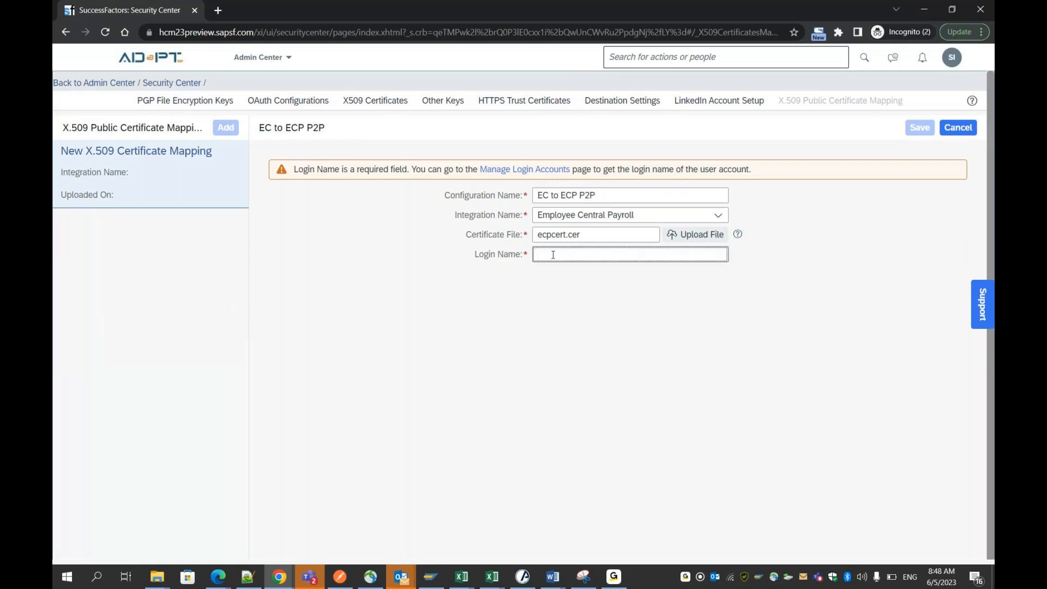
pyautogui.write('SFAPI')
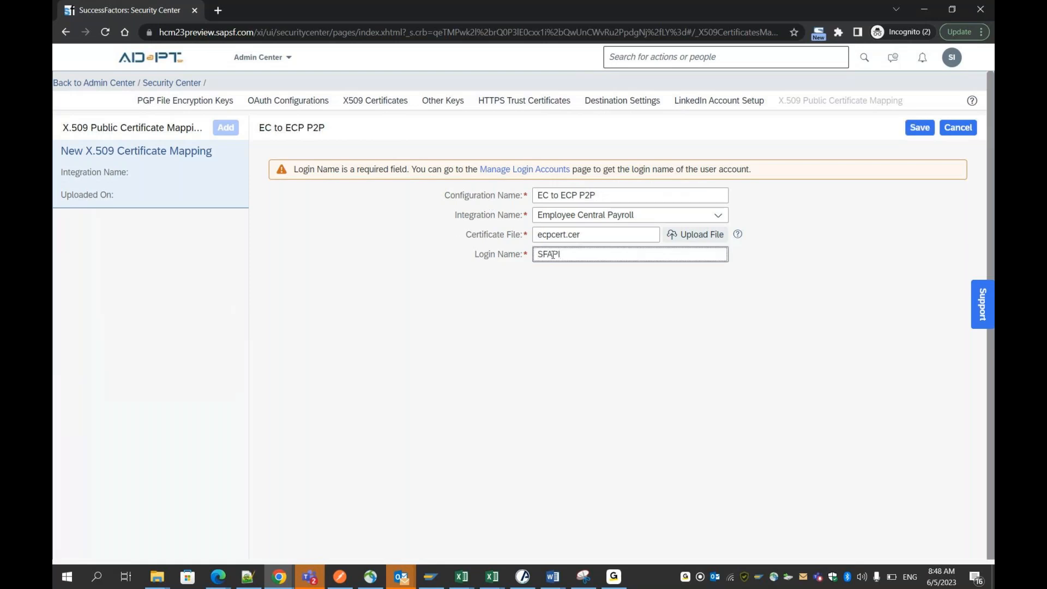
pyautogui.click(920, 128)
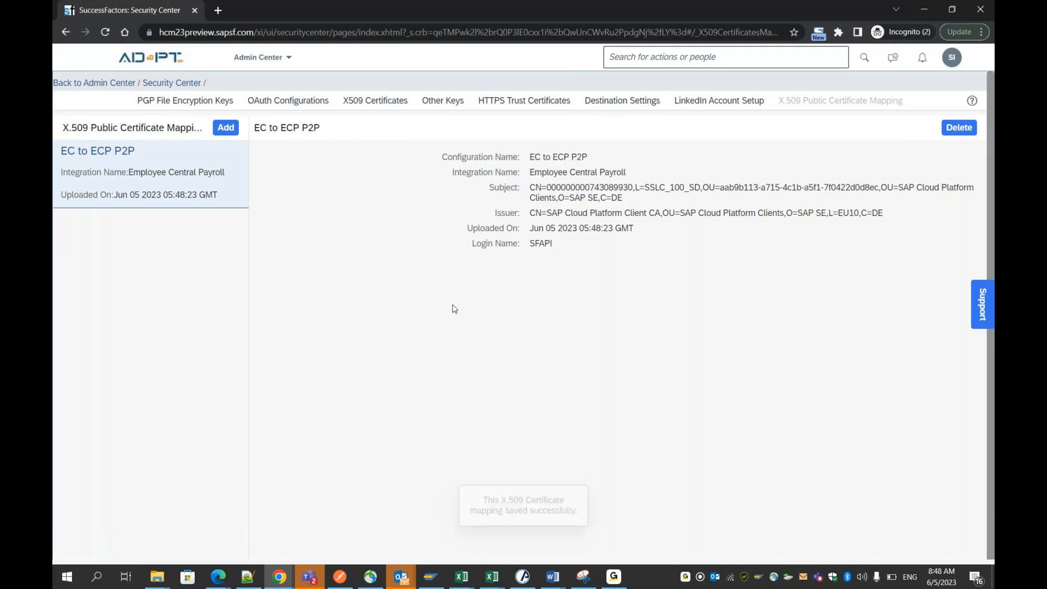
# Step: Switch to the SAP Payroll window and leave Trust Manager for the SAP Easy Access screen
pyautogui.click(283, 577)
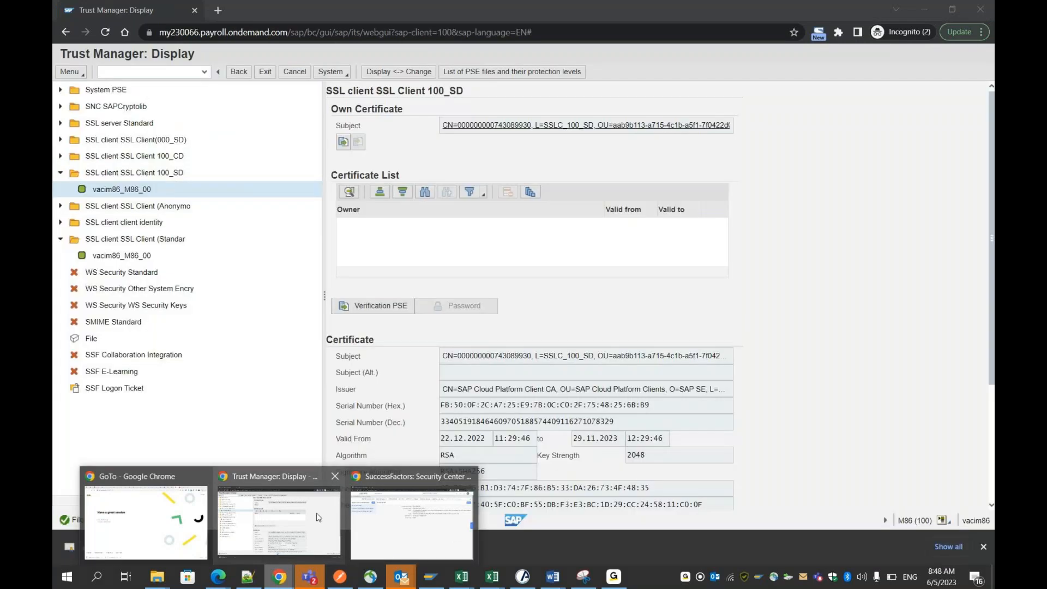
pyautogui.click(318, 517)
pyautogui.click(239, 71)
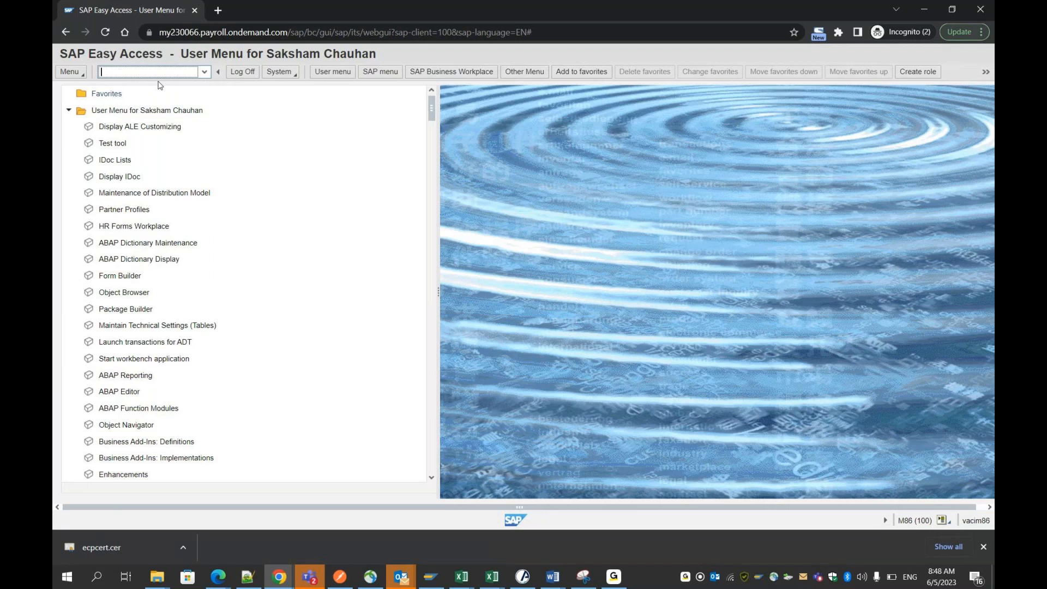
# Step: Try to start the transaction HRSPEC_PTP_CONFIG and close the message details
pyautogui.write('hr')
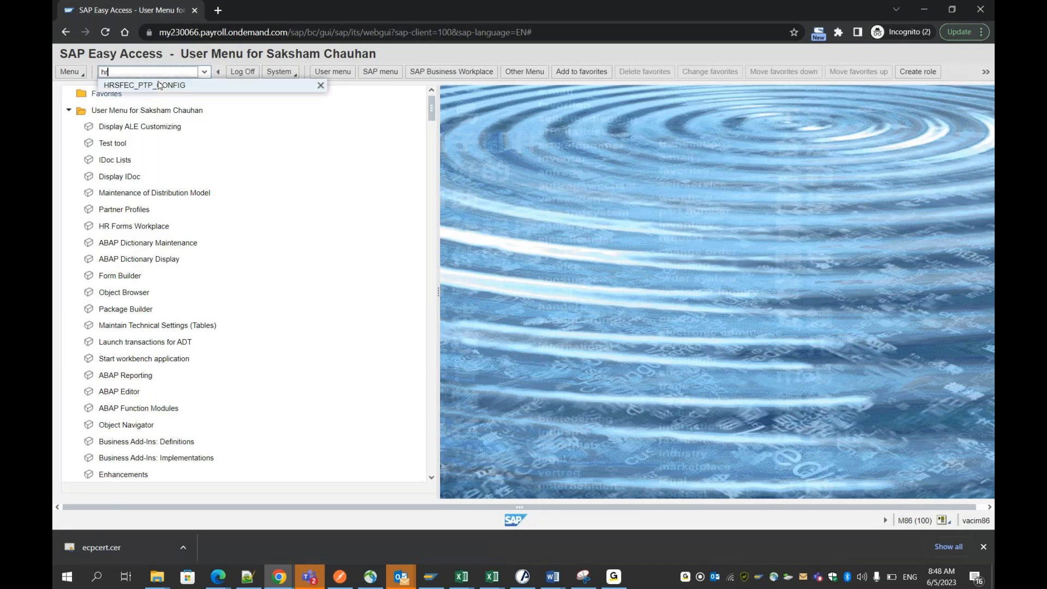
pyautogui.write('SPEC_')
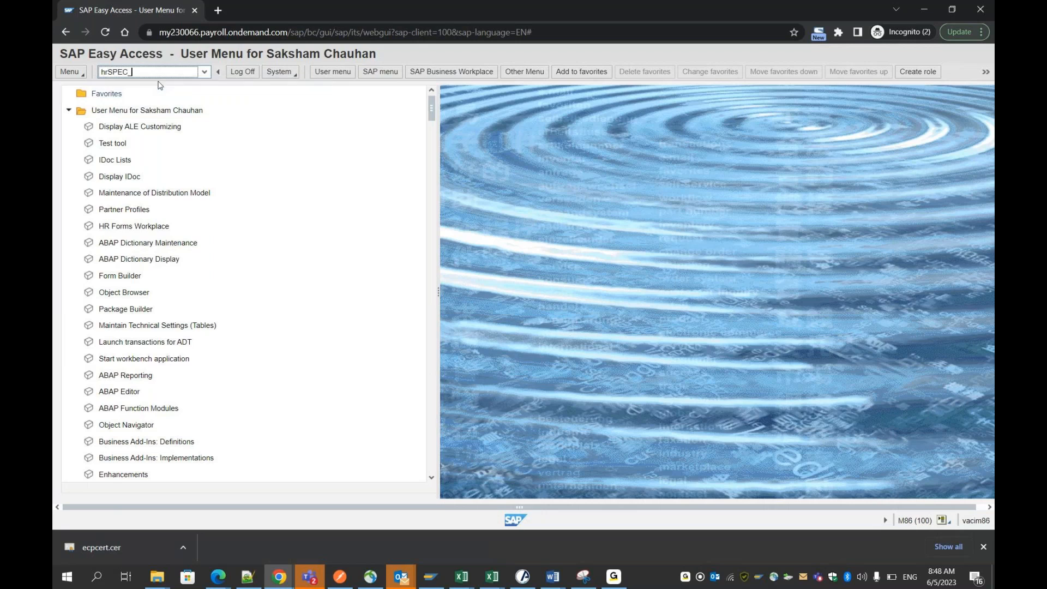
pyautogui.write('P2P')
pyautogui.press('BackSpace')
pyautogui.press('BackSpace')
pyautogui.write('TP_COMFO')
pyautogui.press('BackSpace')
pyautogui.press('BackSpace')
pyautogui.write('NFIG')
pyautogui.press('Return')
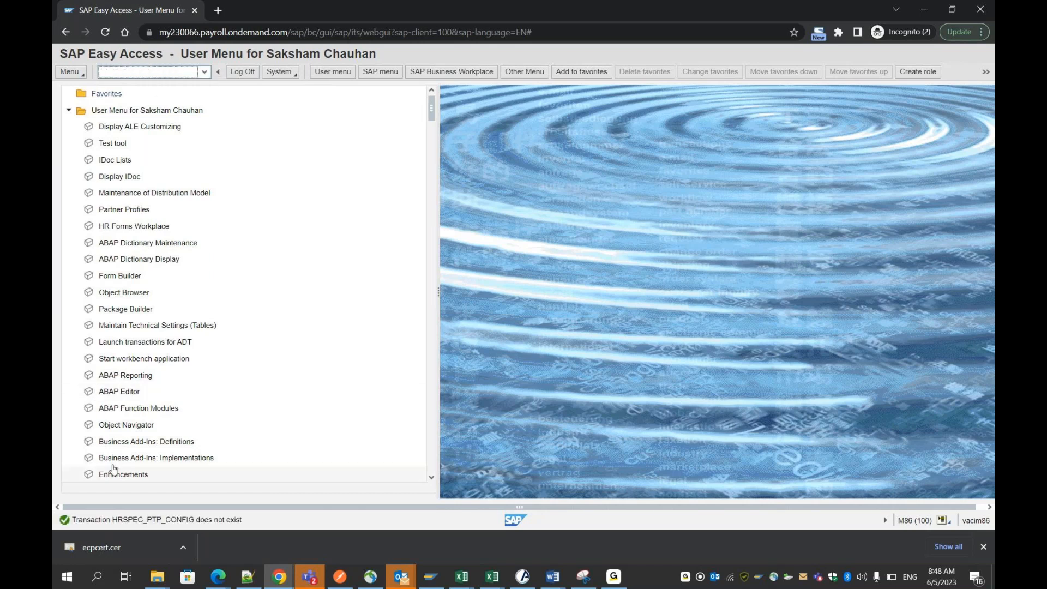
pyautogui.moveTo(112, 516); pyautogui.dragTo(197, 518)
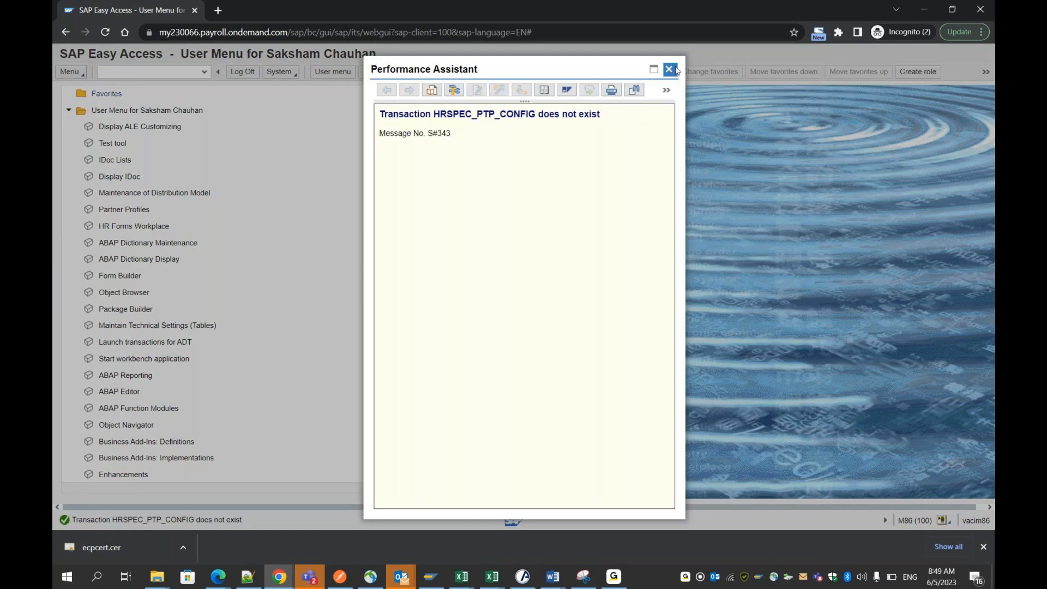
pyautogui.click(669, 69)
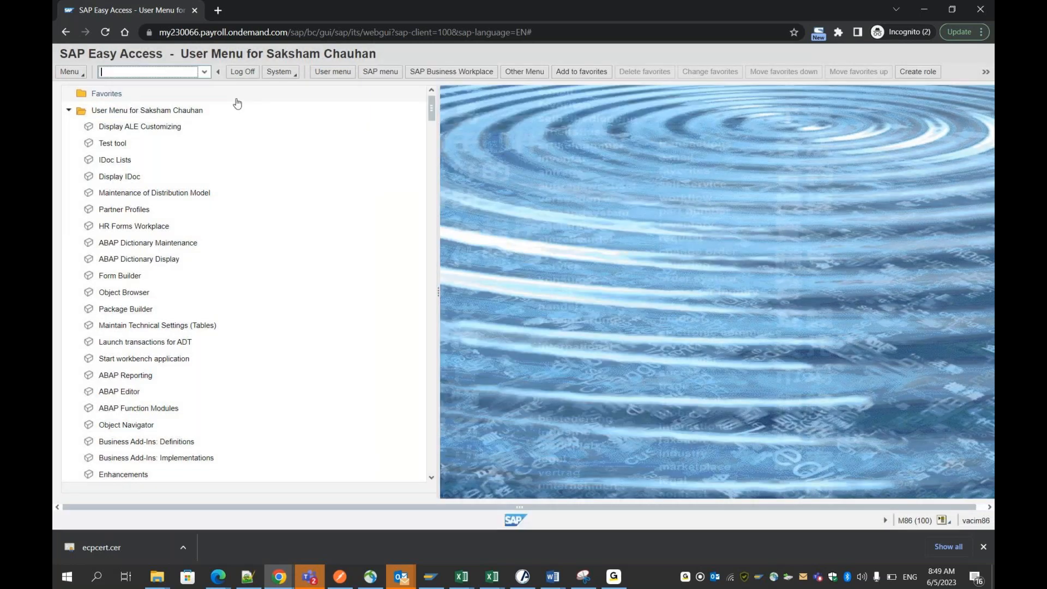
# Step: Start the transaction HRSFEC_PTP_CONFIG to set up the connection between SAP Payroll and Employee Central
pyautogui.click(126, 68)
pyautogui.hotkey('ctrl', 'z')
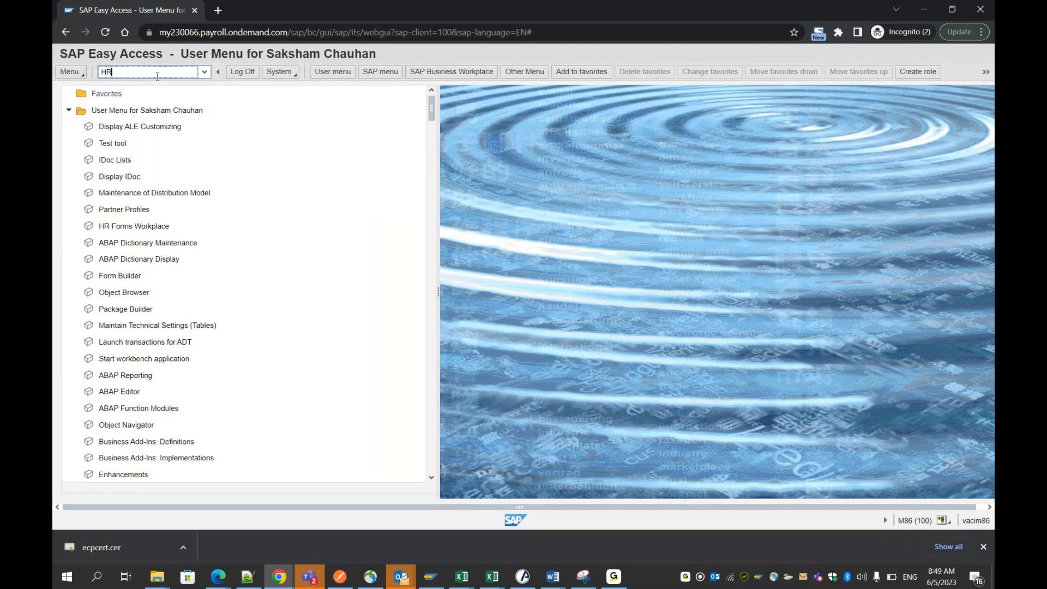
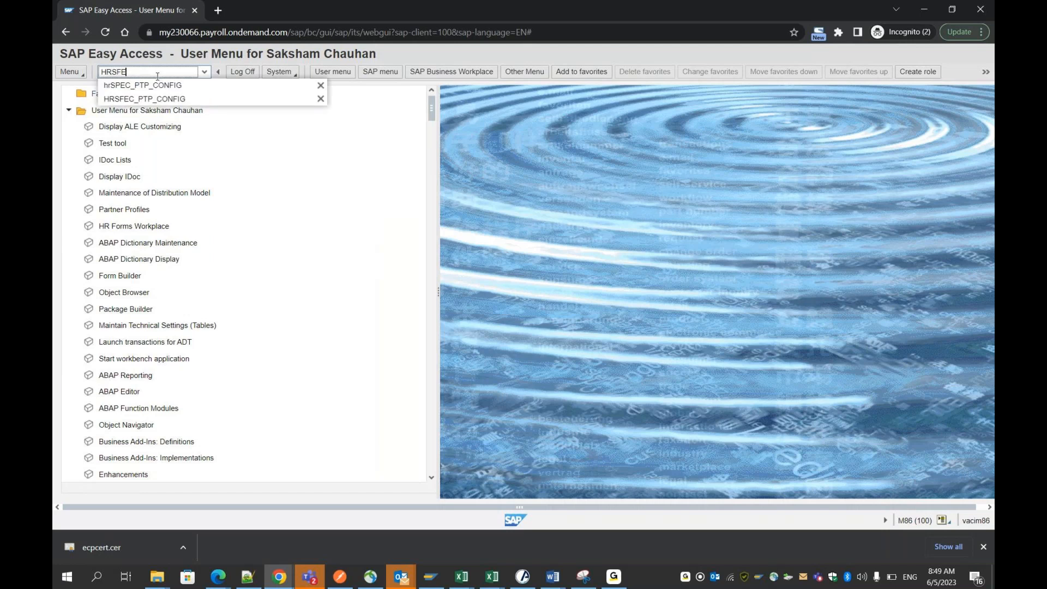
pyautogui.click(154, 86)
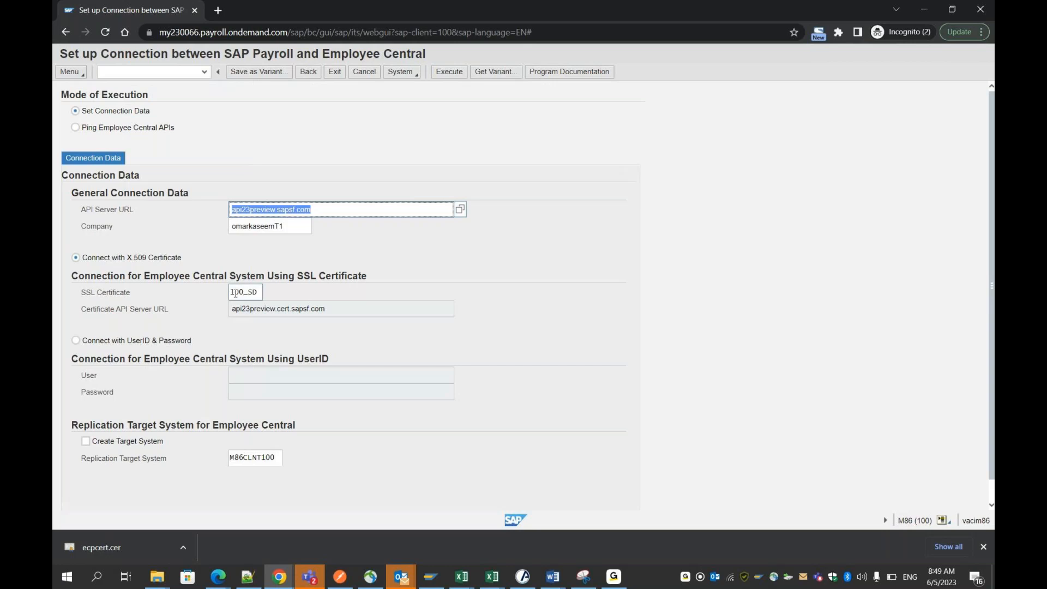
pyautogui.click(264, 381)
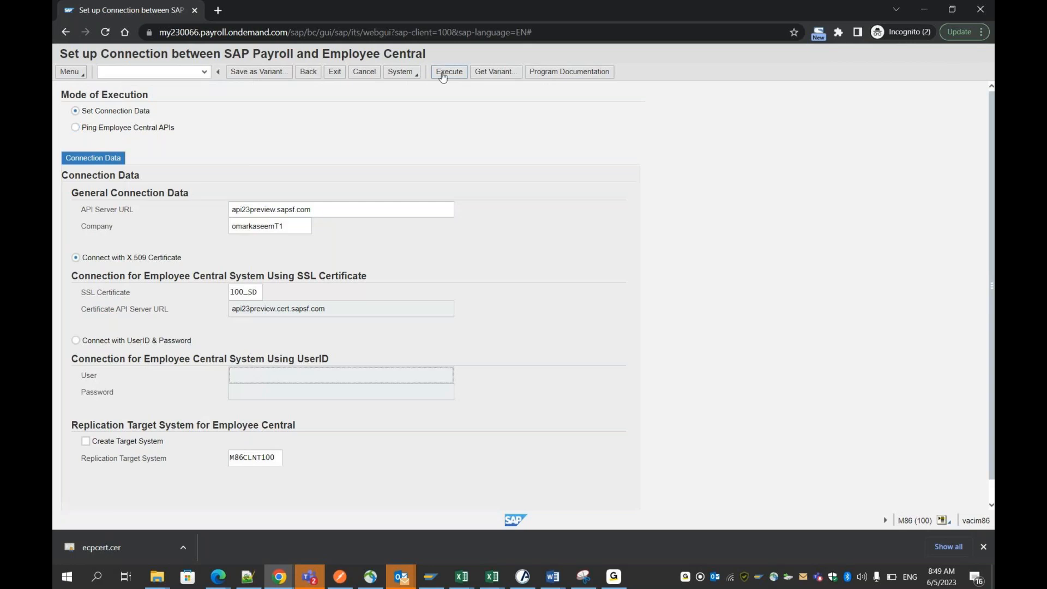
# Step: Enable Create Target System for M86CLNT100, execute the connection setup and review the configuration status messages
pyautogui.click(86, 442)
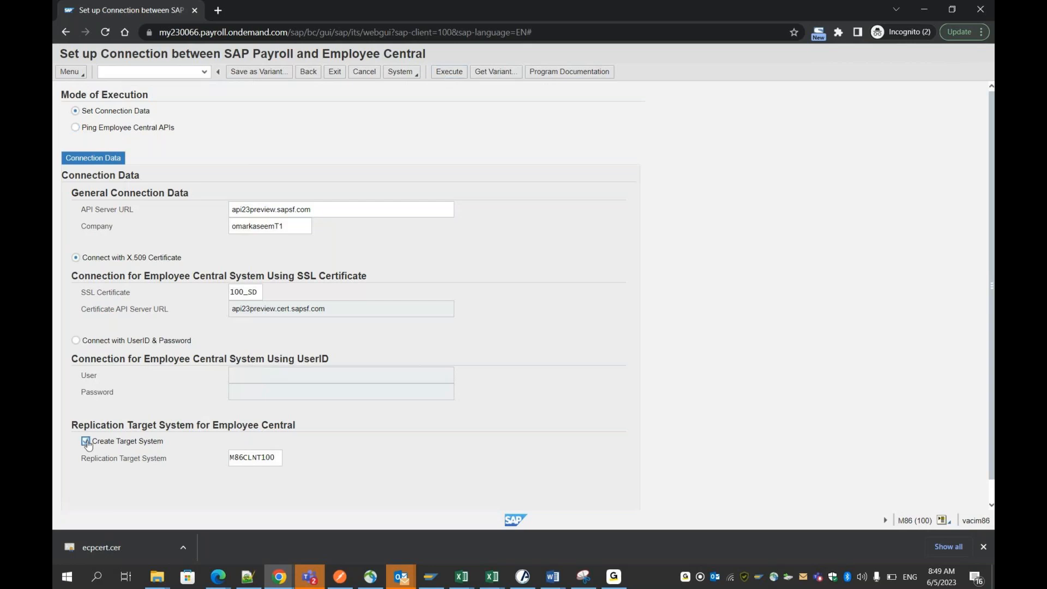
pyautogui.click(448, 76)
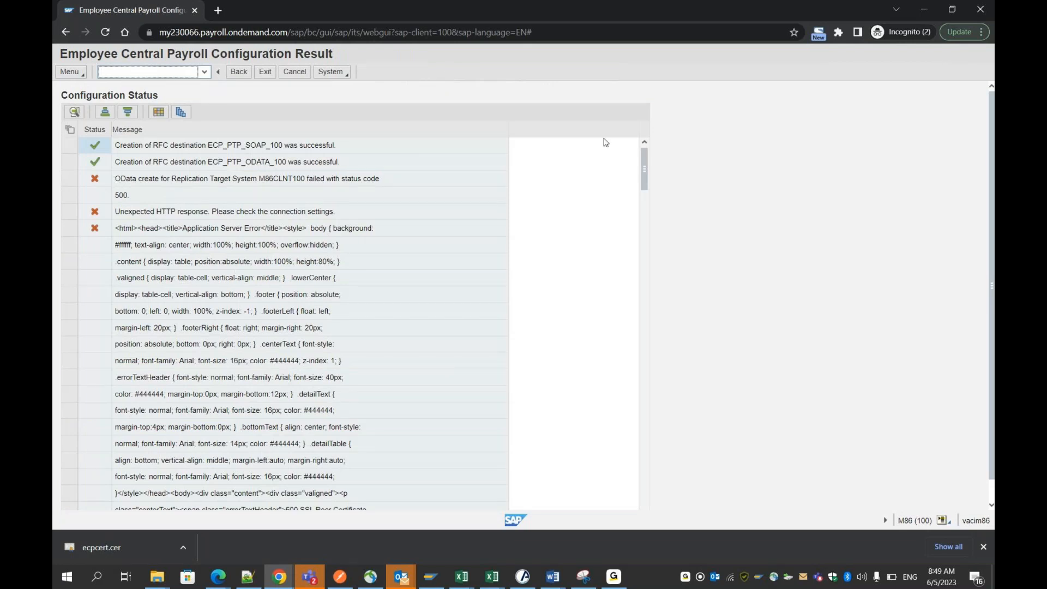
pyautogui.moveTo(645, 166); pyautogui.dragTo(609, 160)
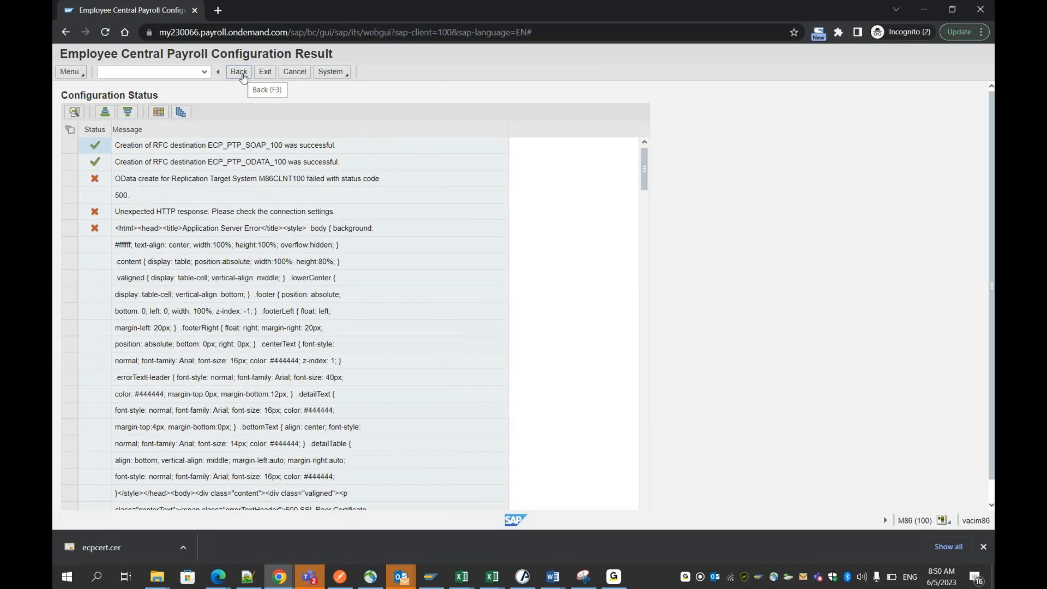
pyautogui.moveTo(648, 168); pyautogui.dragTo(660, 235)
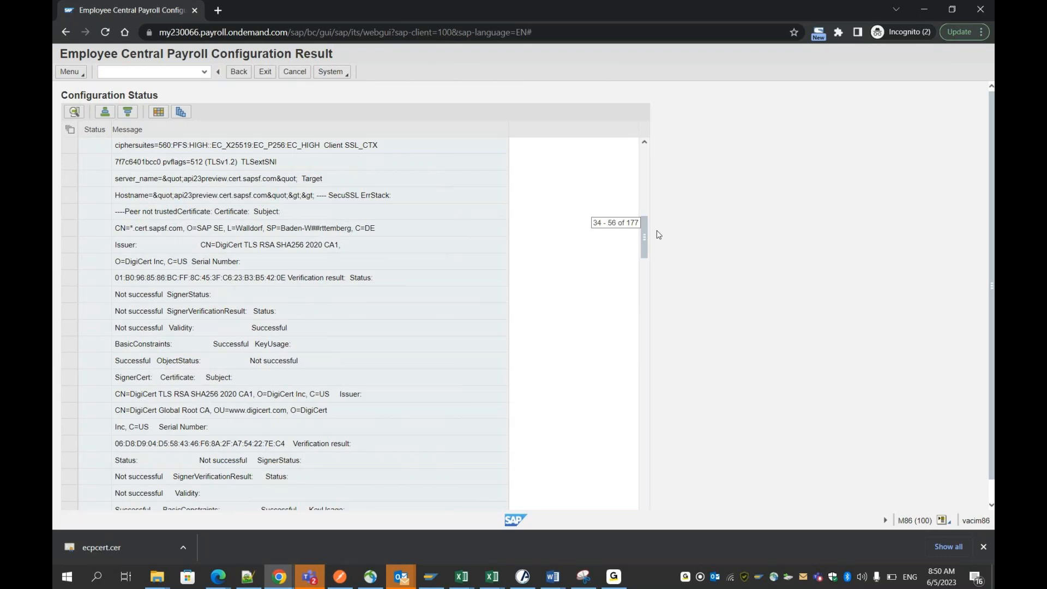
pyautogui.moveTo(659, 235); pyautogui.dragTo(681, 135)
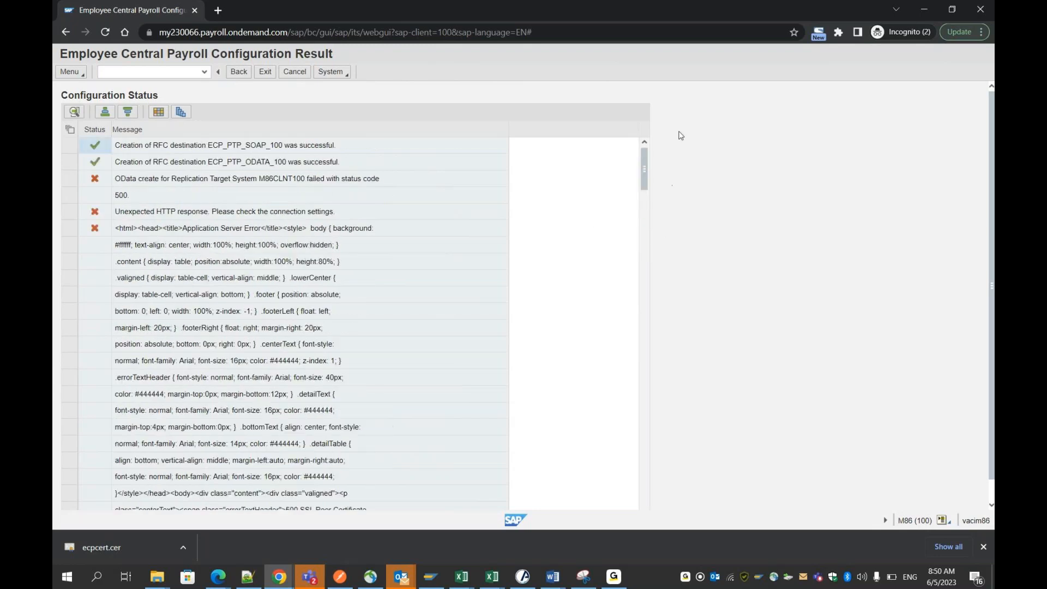
# Step: Copy the configuration result's Message column into a new Notepad++ document and switch back to the SAP Payroll window
pyautogui.moveTo(115, 182); pyautogui.dragTo(398, 367)
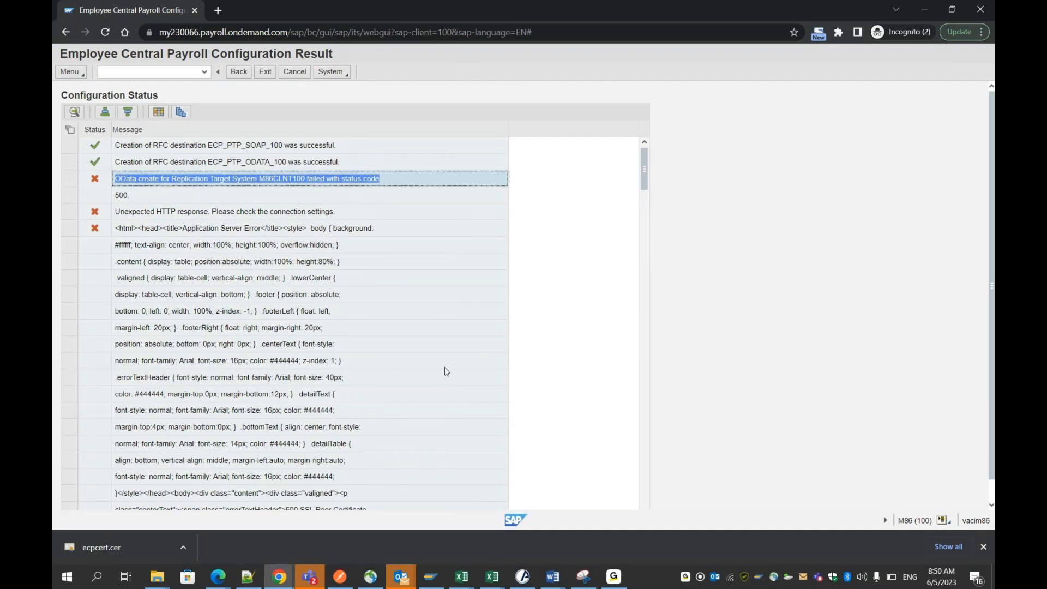
pyautogui.moveTo(116, 145); pyautogui.dragTo(404, 307)
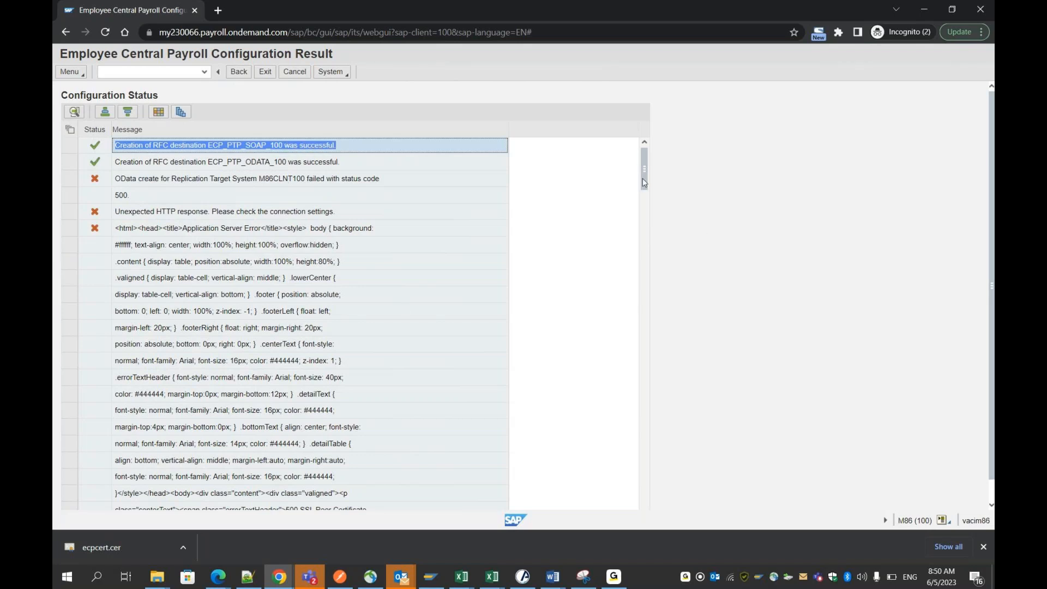
pyautogui.click(130, 182)
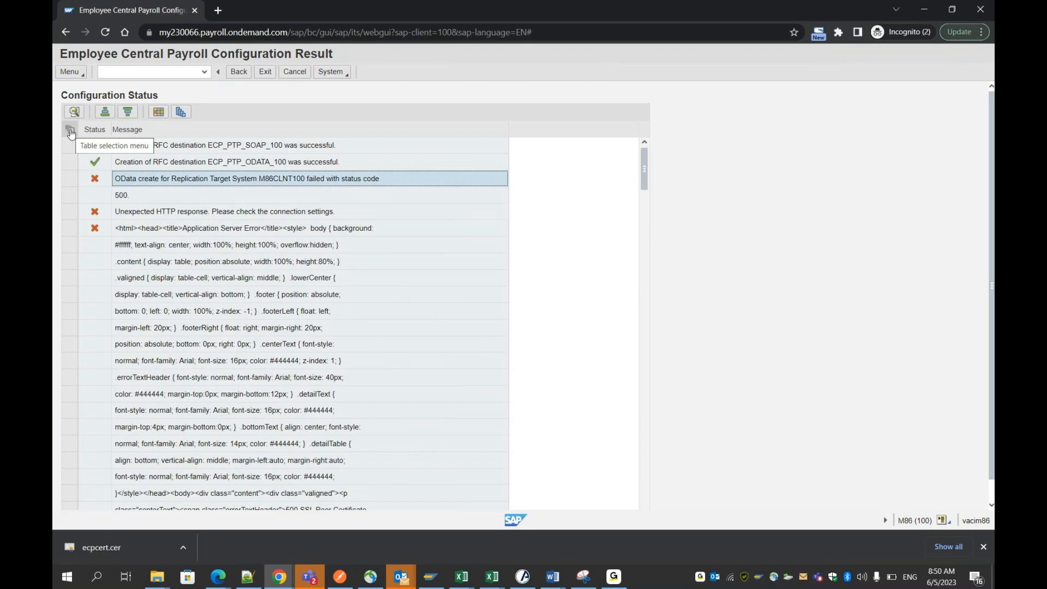
pyautogui.click(125, 131)
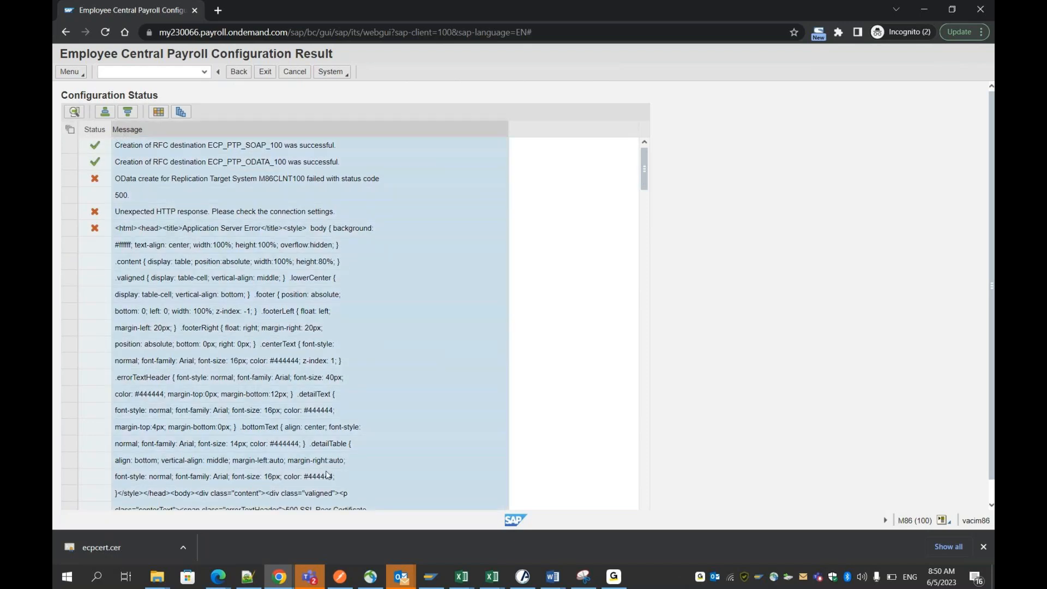
pyautogui.click(251, 576)
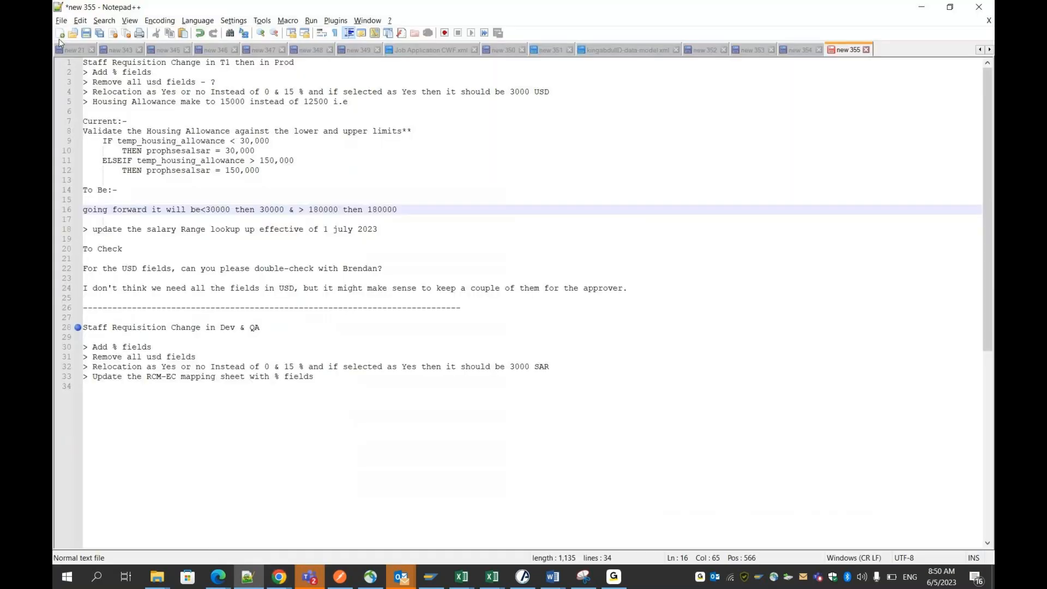
pyautogui.click(61, 20)
pyautogui.click(73, 34)
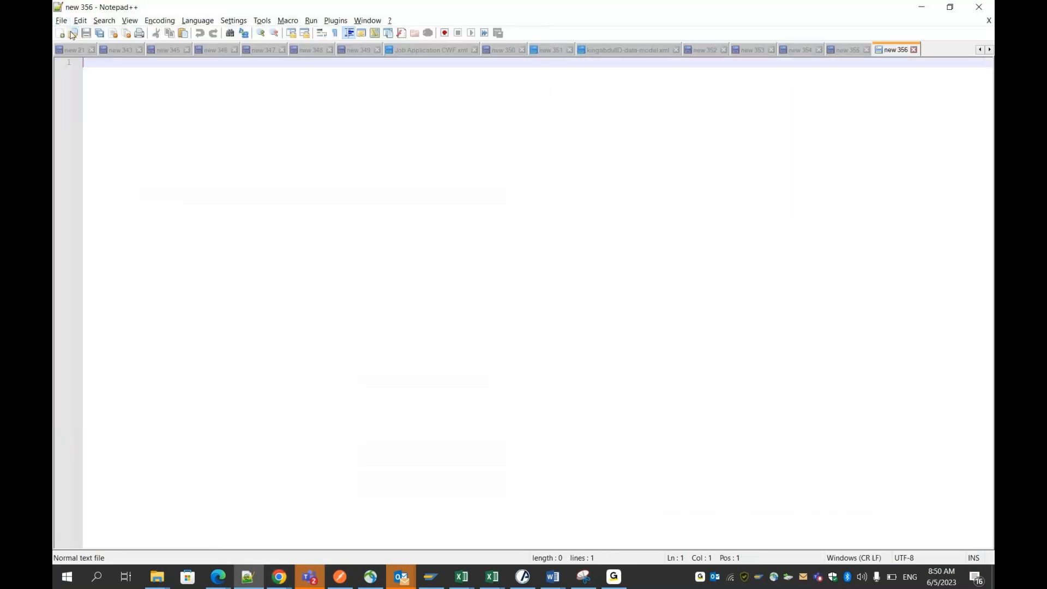
pyautogui.hotkey('ctrl', 'v')
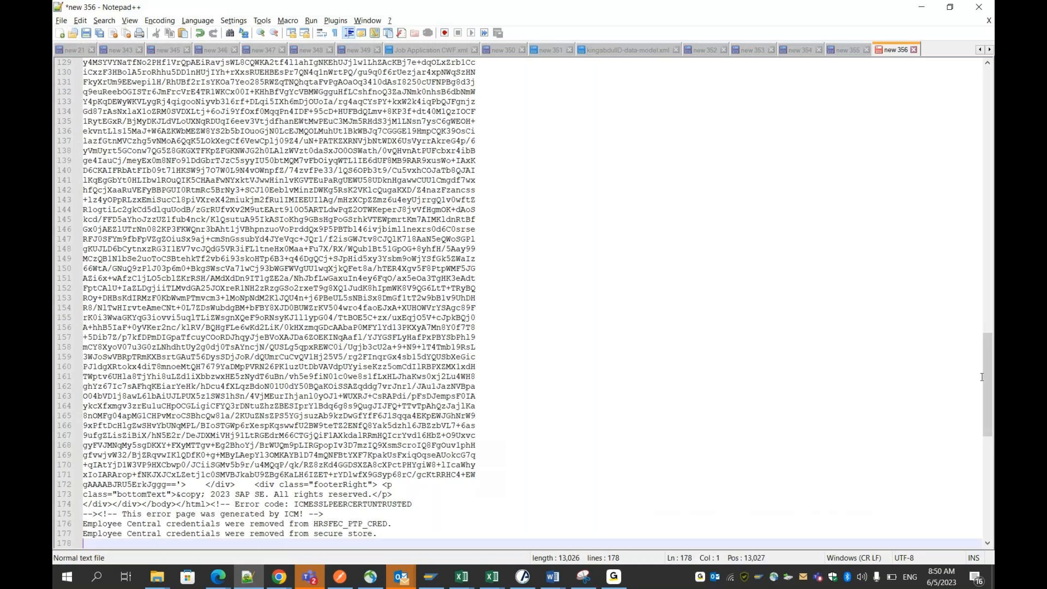
pyautogui.scroll(20, 982, 377)
pyautogui.hotkey('alt', 'Tab')
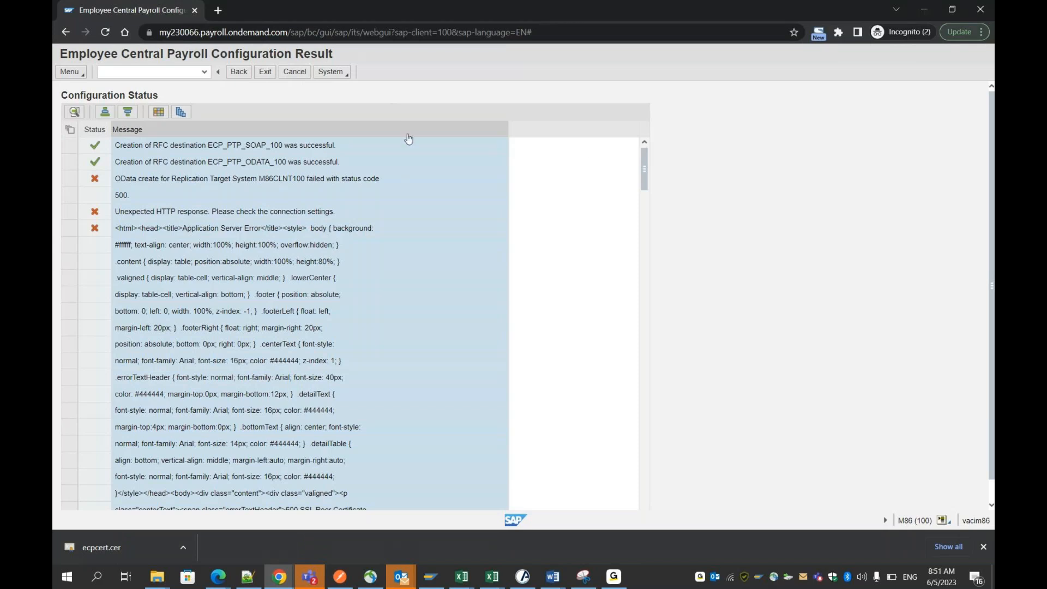
# Step: Try executing the connection setup with the SSL certificate DFAULT and return to the connection data
pyautogui.moveTo(646, 169)
pyautogui.mouseDown()
pyautogui.moveTo(647, 259)
pyautogui.moveTo(644, 164)
pyautogui.mouseUp()
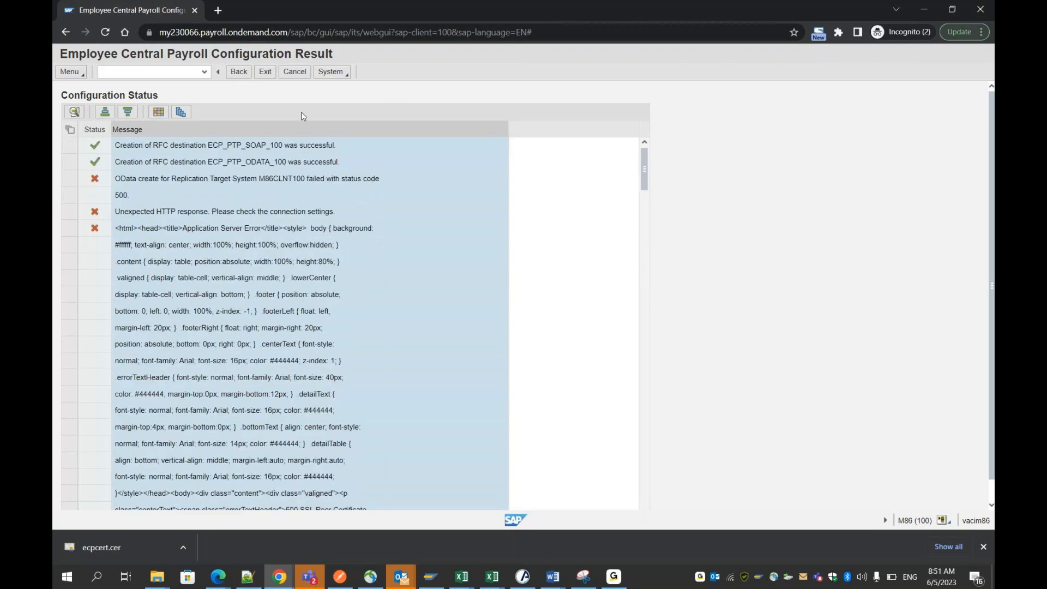
pyautogui.click(239, 72)
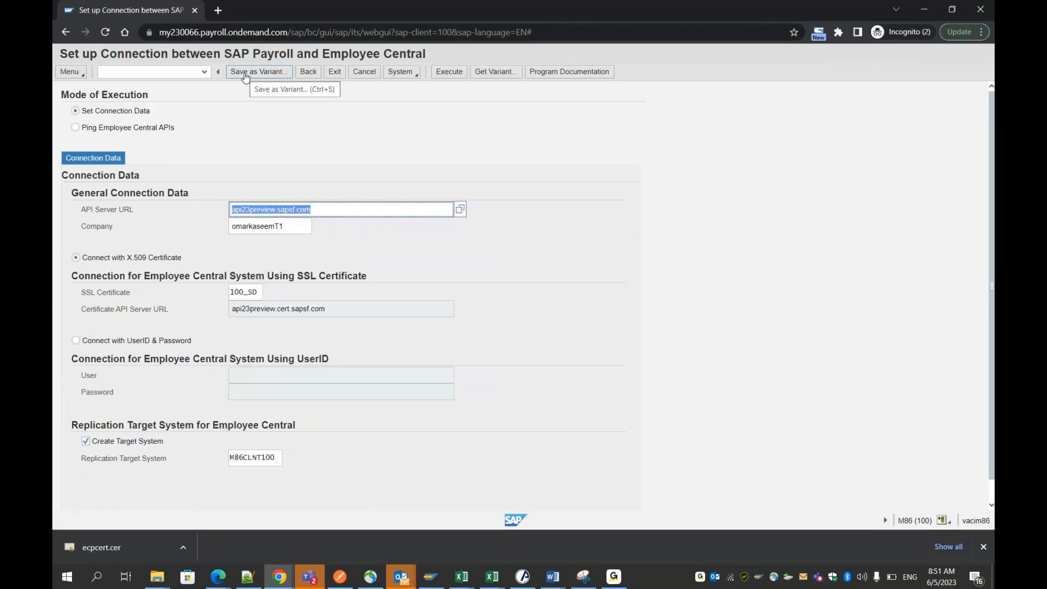
pyautogui.click(251, 293)
pyautogui.click(269, 293)
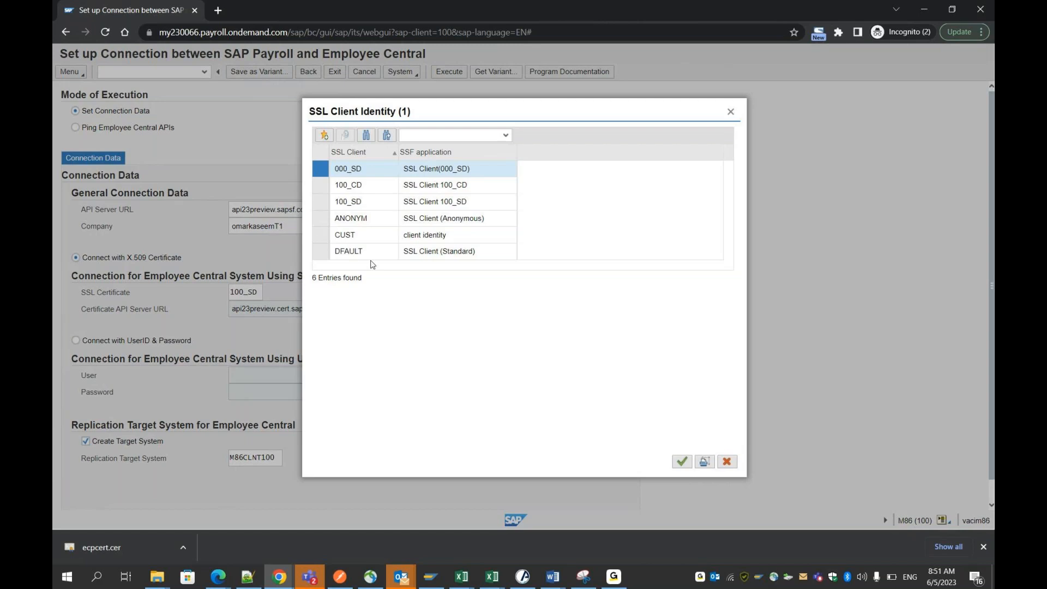
pyautogui.doubleClick(409, 251)
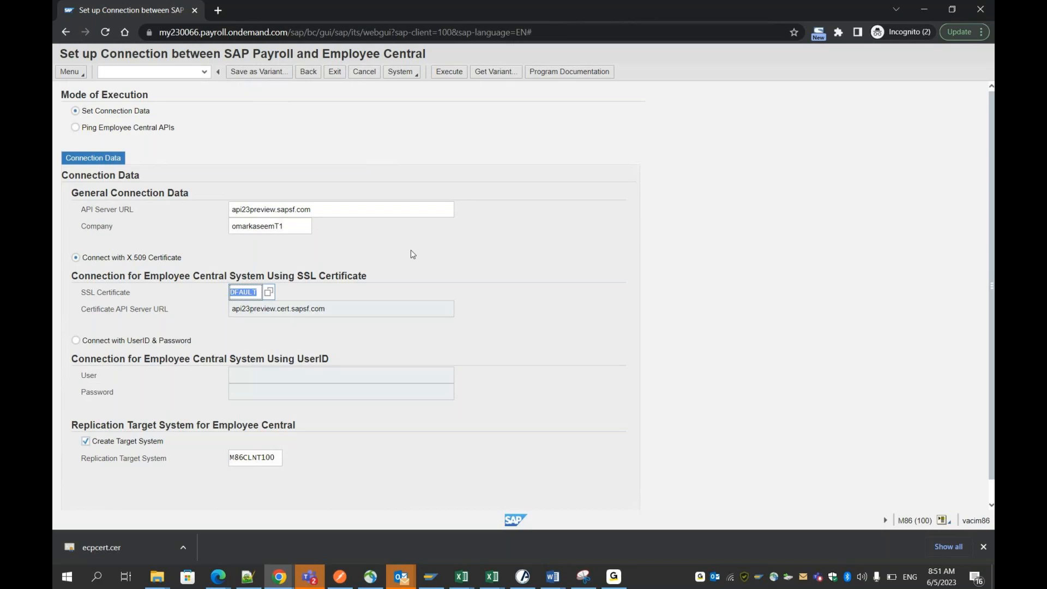
pyautogui.click(460, 77)
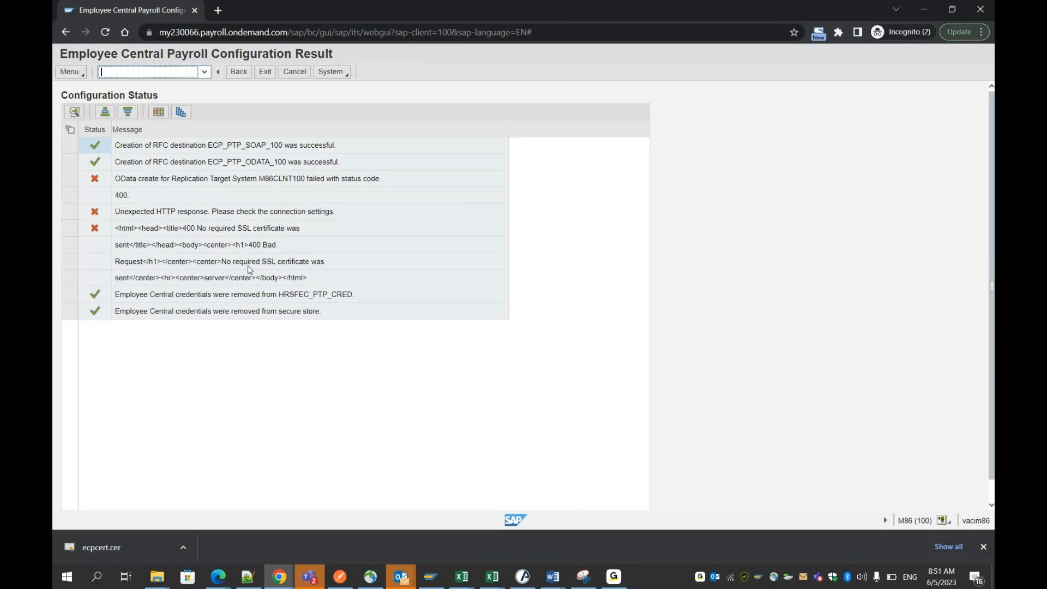
pyautogui.click(237, 73)
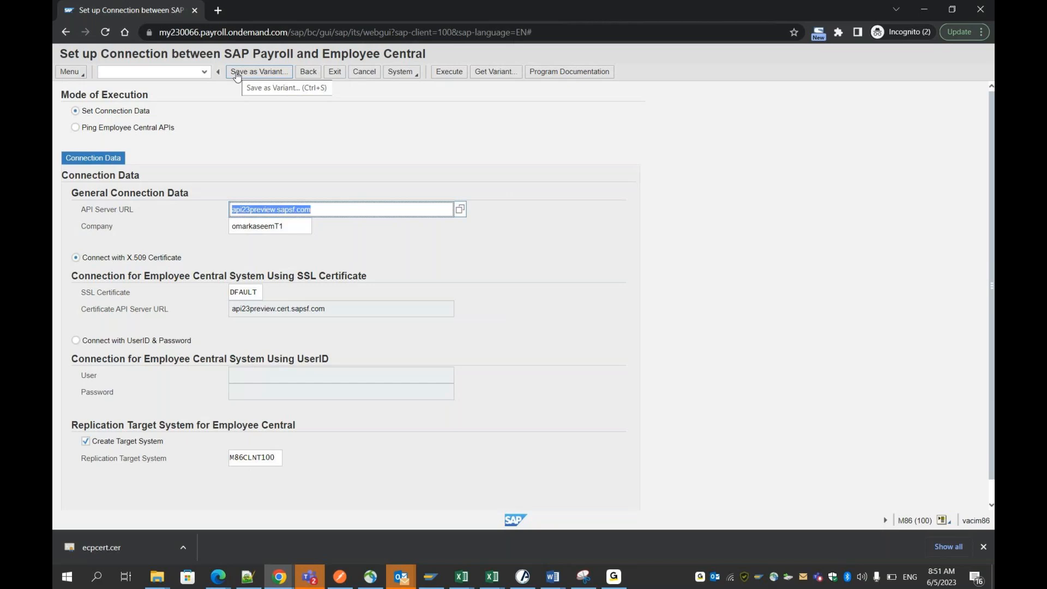
# Step: Set the SSL certificate to 100_SD and execute the connection setup again
pyautogui.click(254, 292)
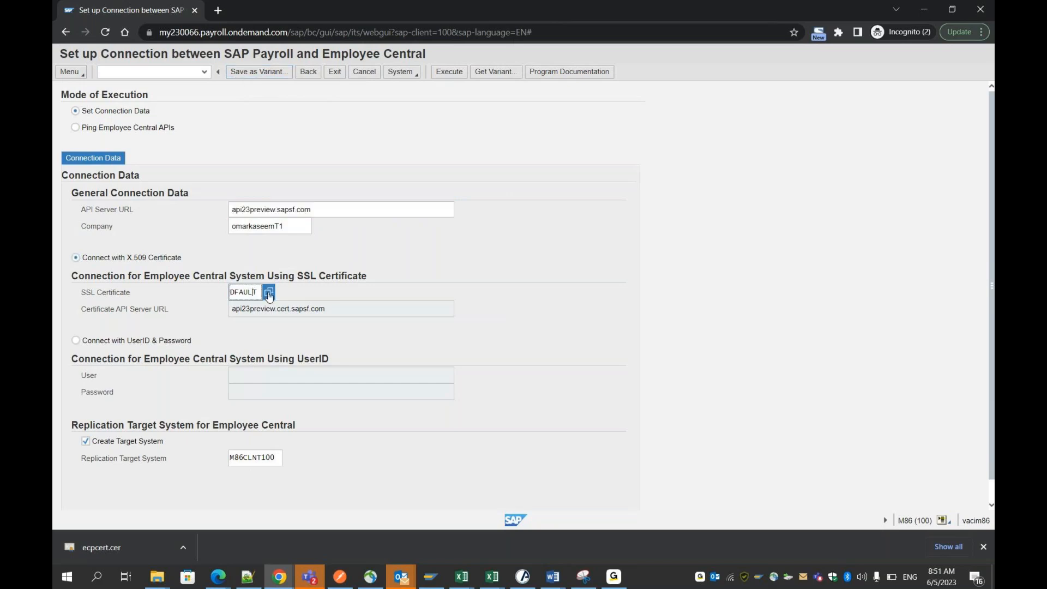
pyautogui.click(268, 293)
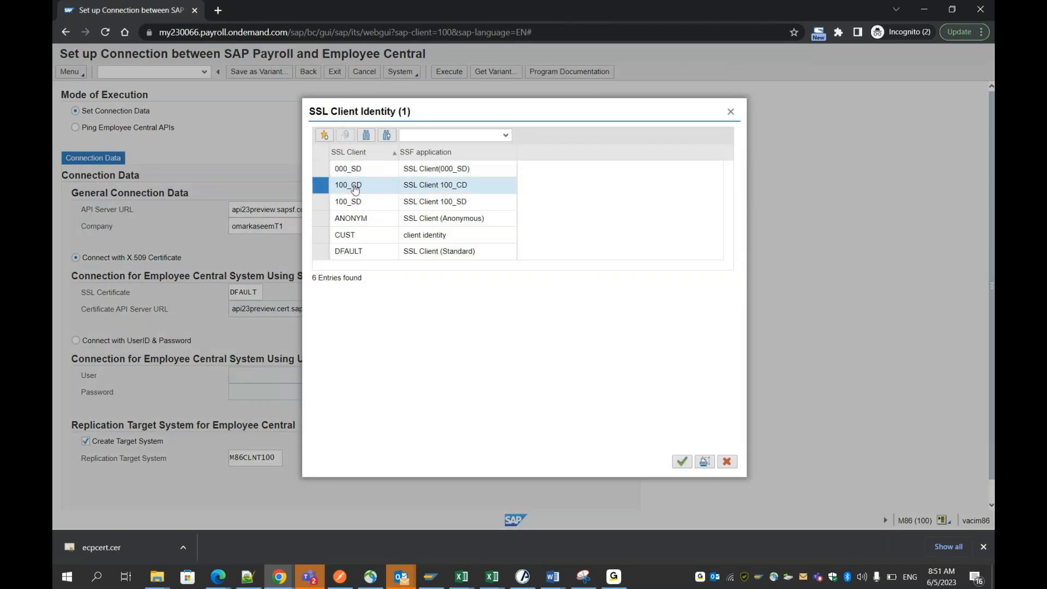
pyautogui.doubleClick(350, 202)
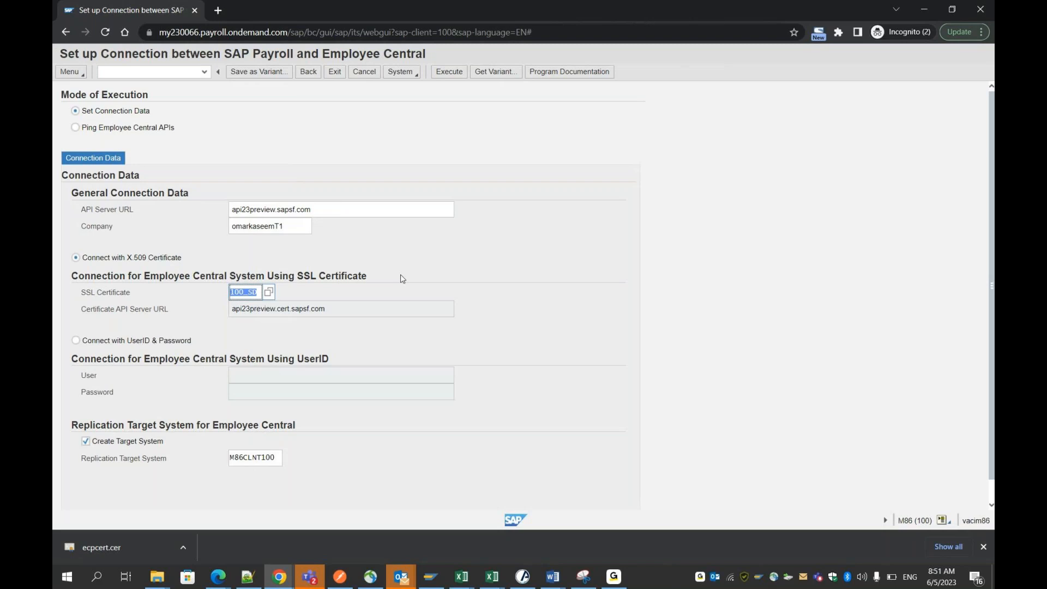
pyautogui.click(463, 72)
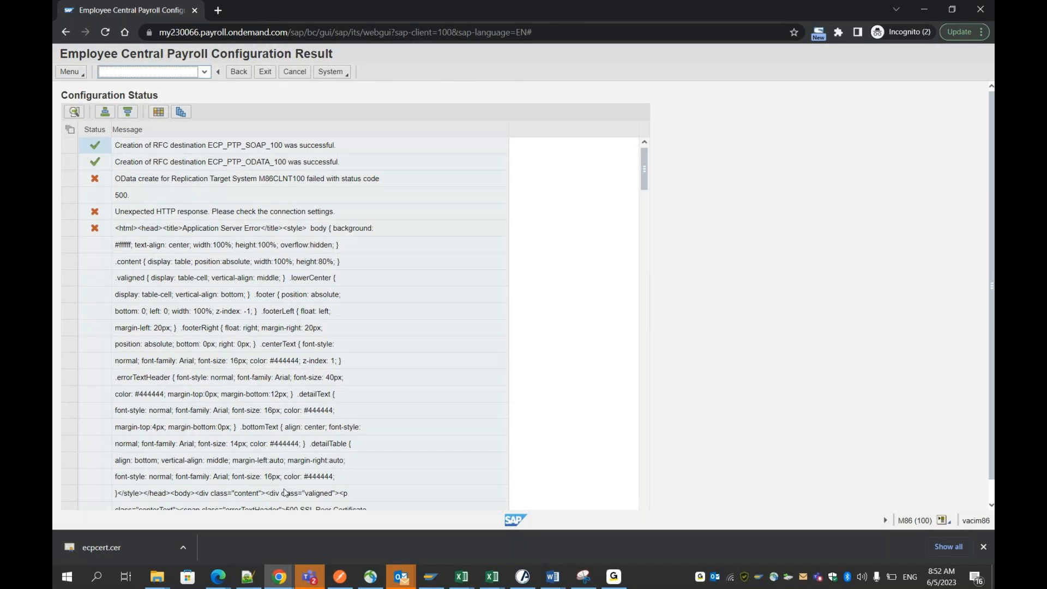
# Step: Switch to the SuccessFactors Security Center window to check the EC to ECP P2P certificate mapping, and bring up the GoTo meeting
pyautogui.moveTo(272, 583)
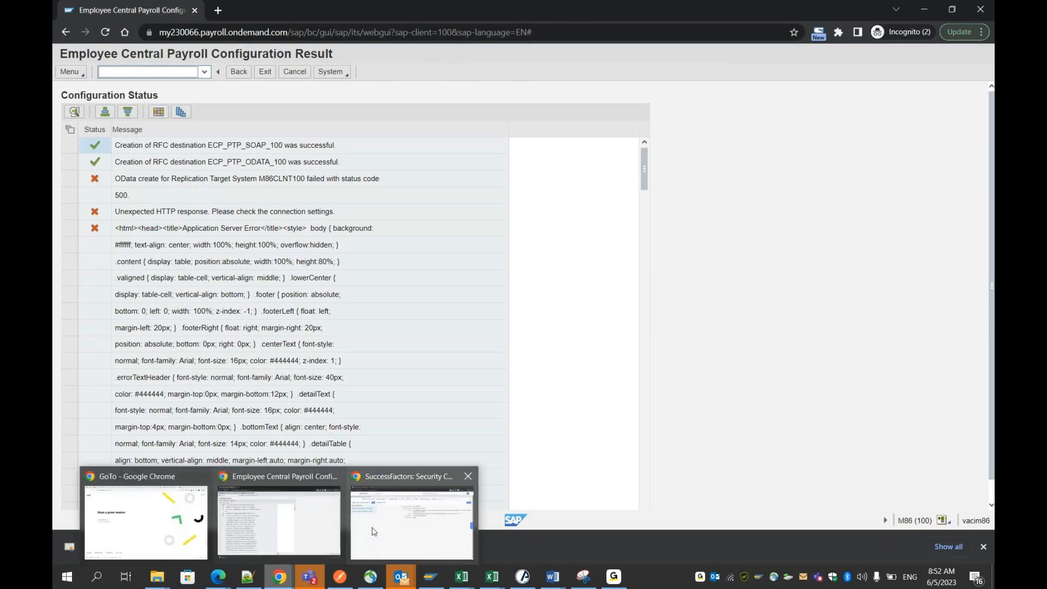
pyautogui.click(412, 515)
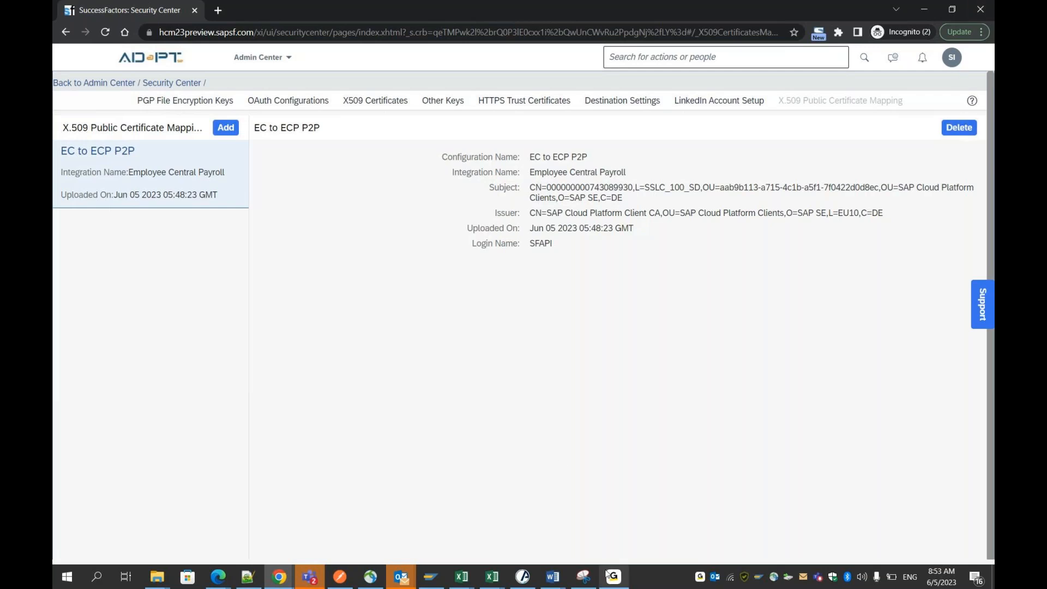
pyautogui.moveTo(609, 575)
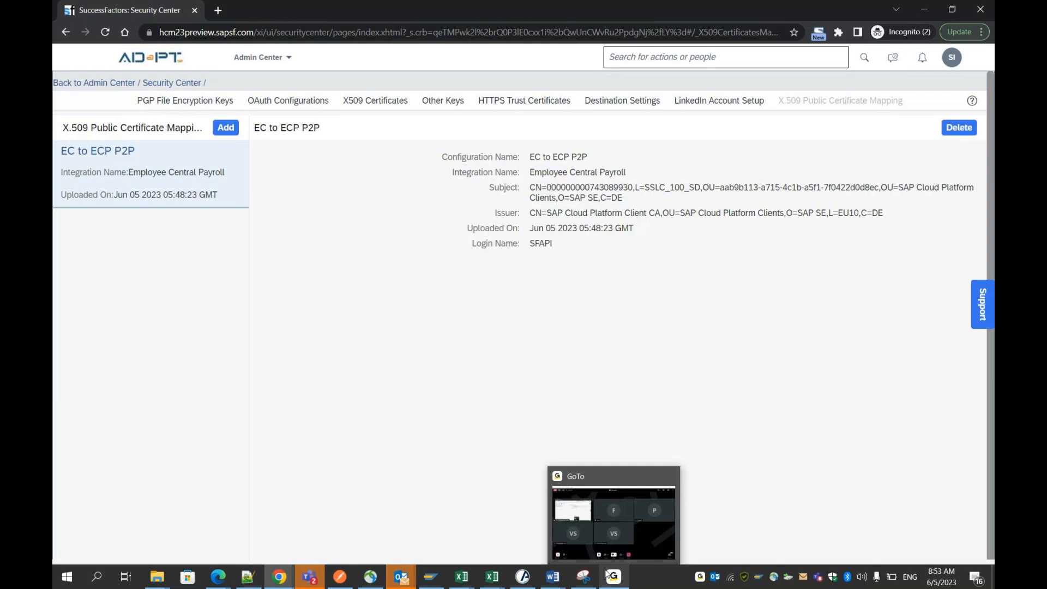
pyautogui.click(603, 532)
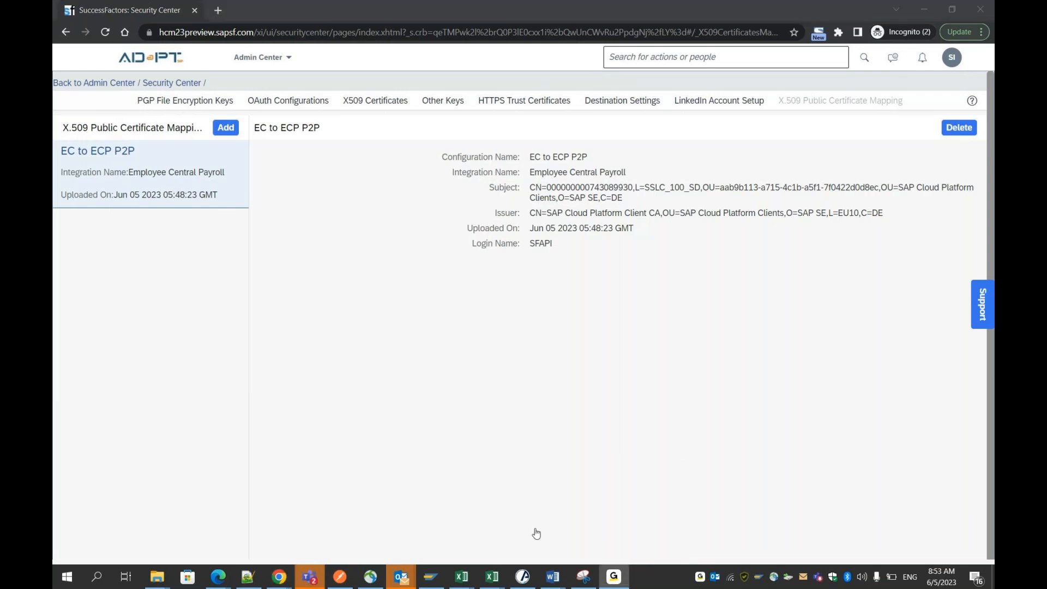